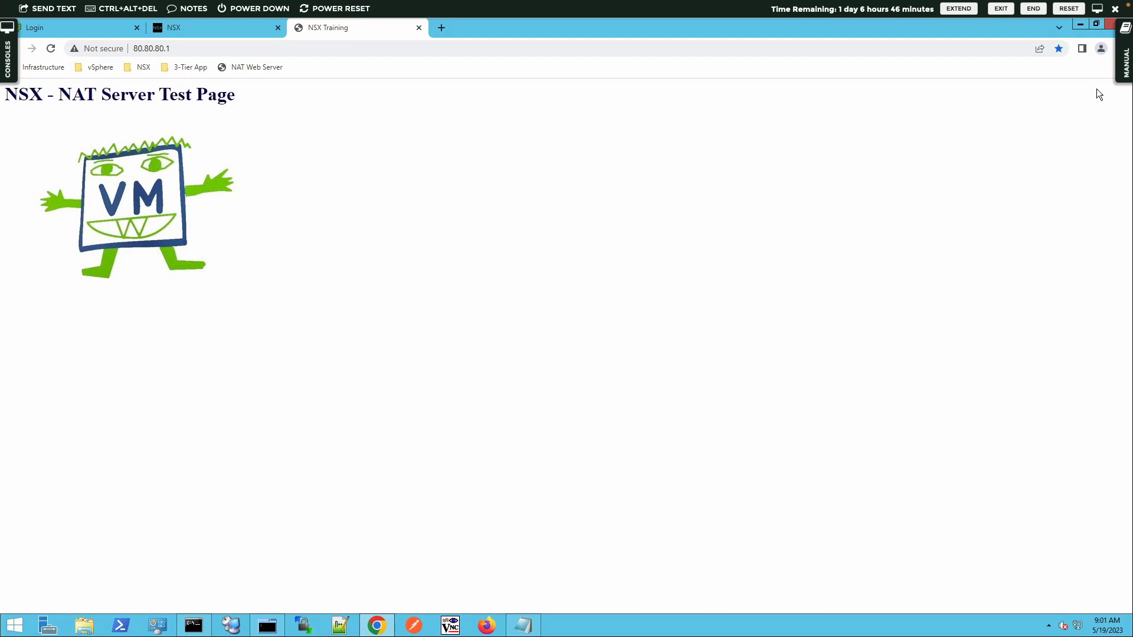
Step: Review the lab manual's objectives and enlarged topology diagram, then hide the manual
left_click(1125, 62)
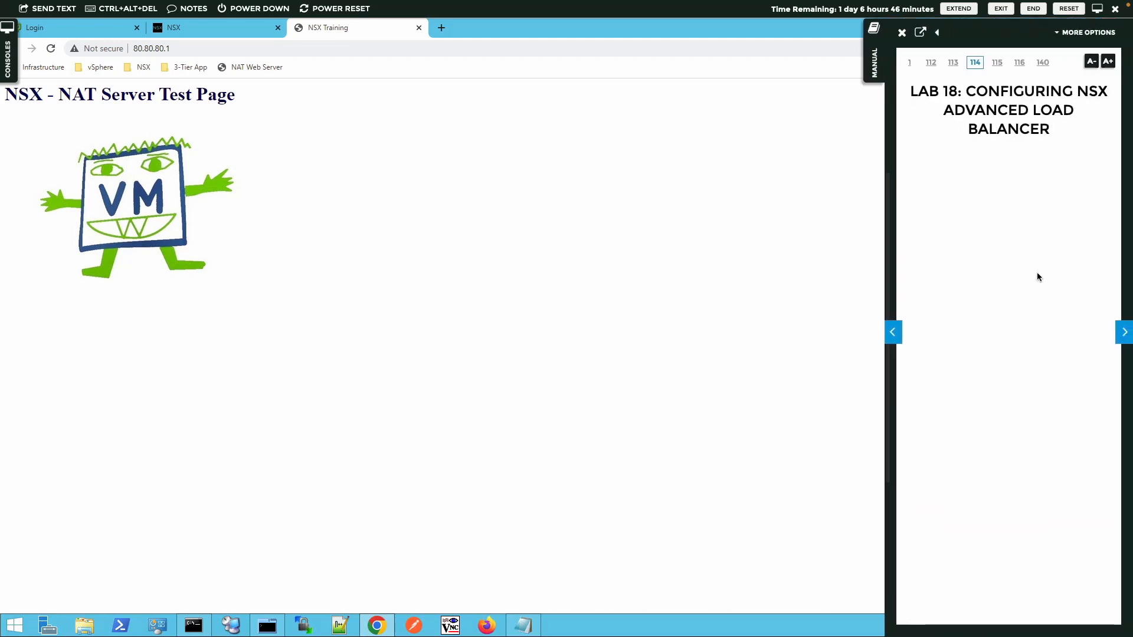
left_click(1123, 332)
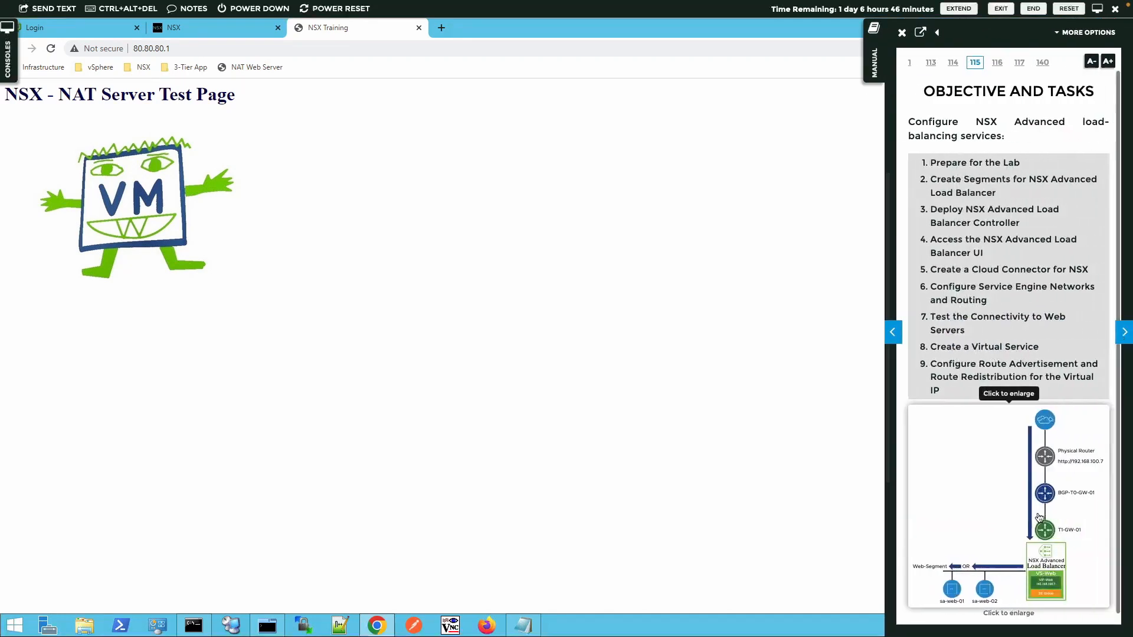
left_click(1039, 517)
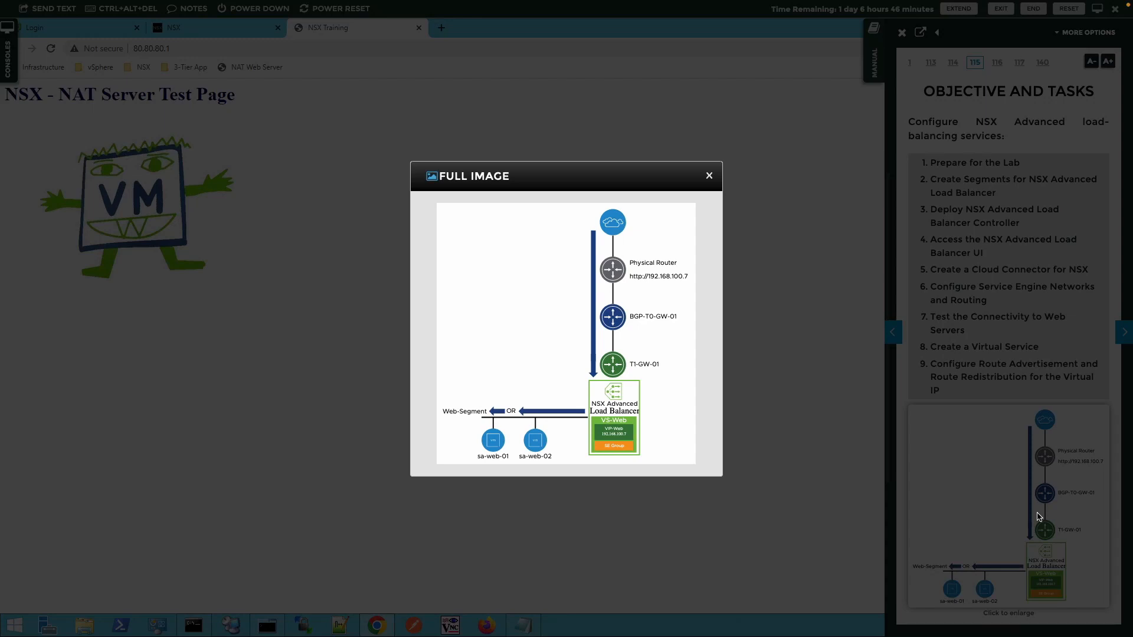
left_click(710, 176)
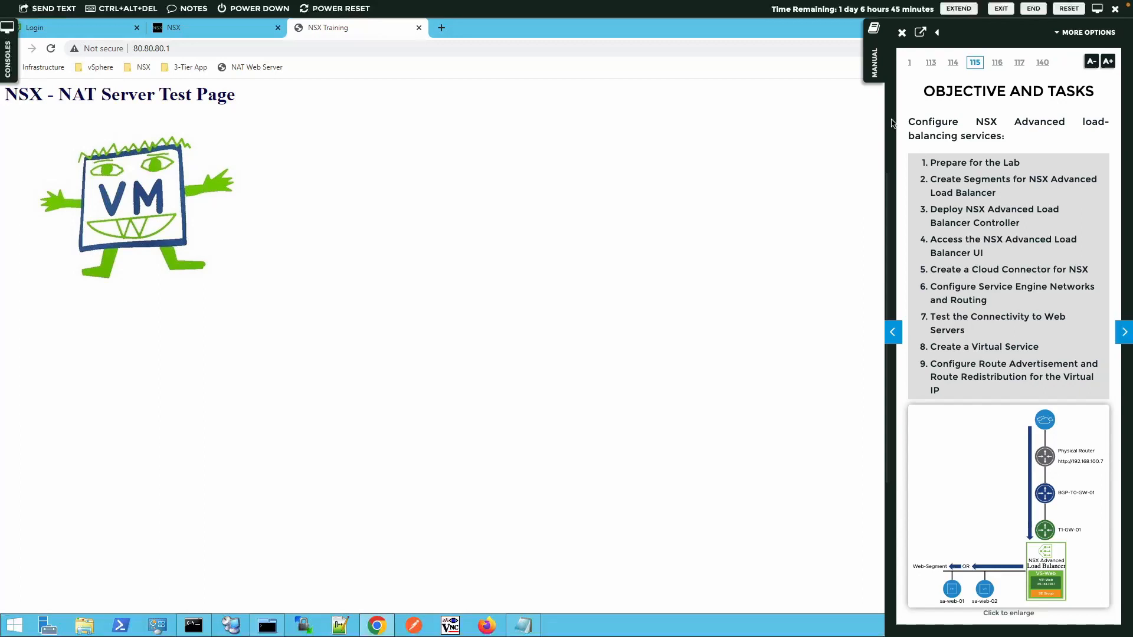
left_click(872, 74)
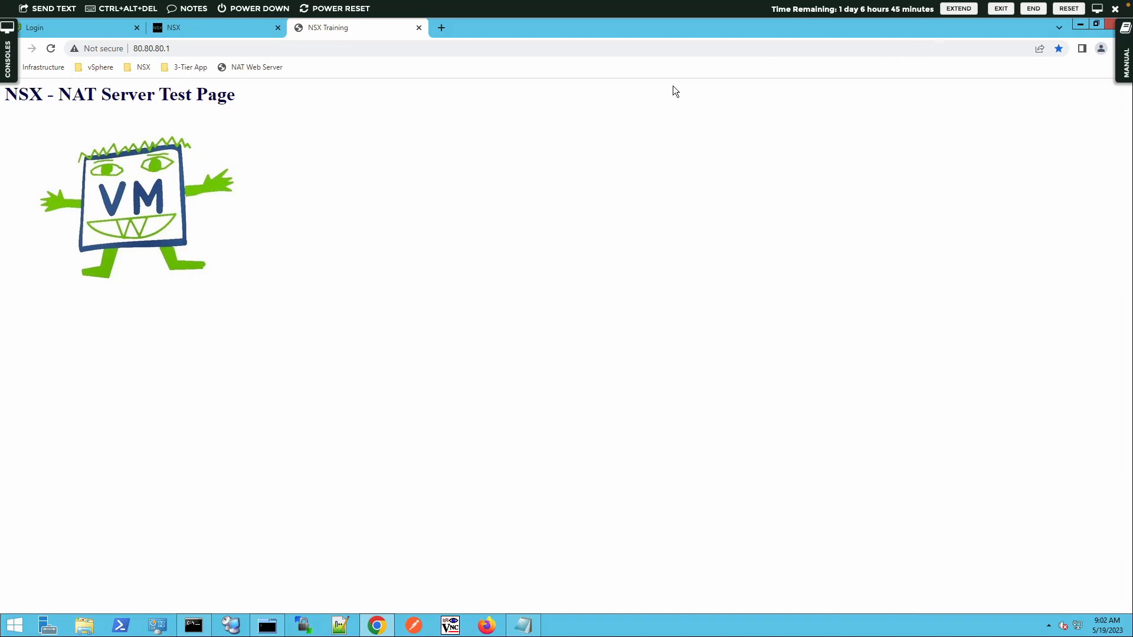
Step: Close the NAT Server test page and bring up the vSphere Client login page
left_click(419, 28)
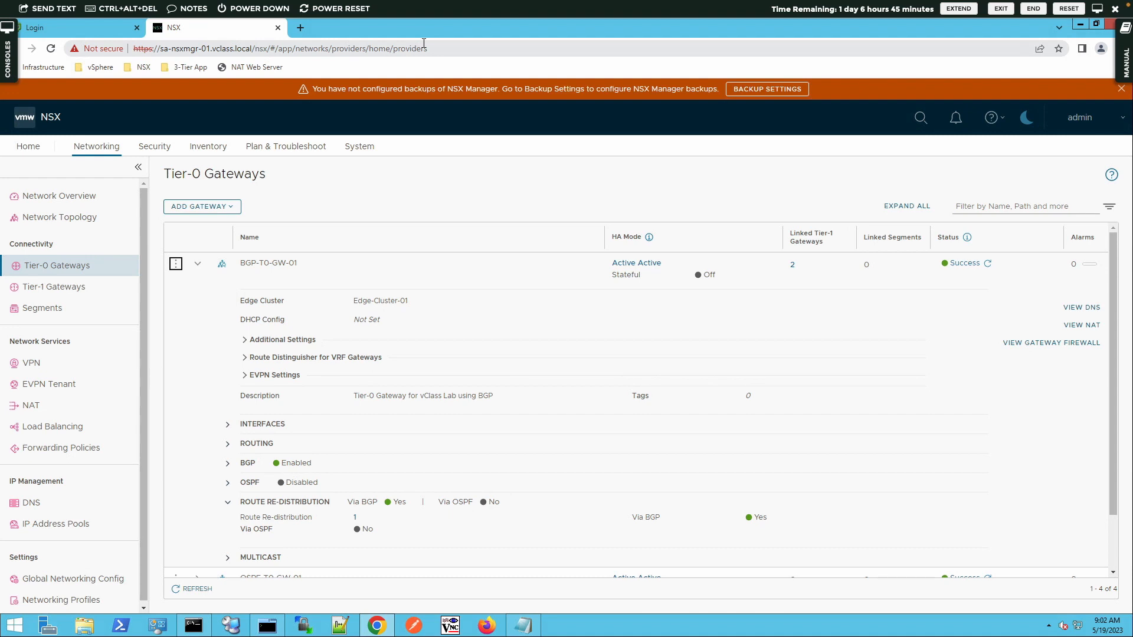
left_click(96, 29)
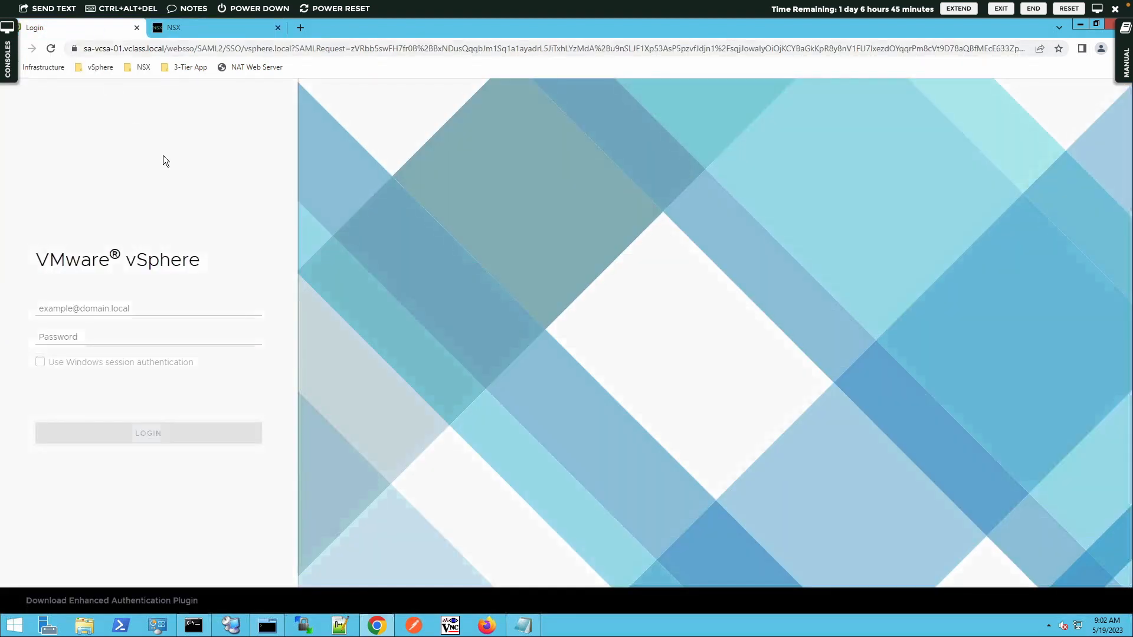
left_click(101, 70)
left_click(107, 80)
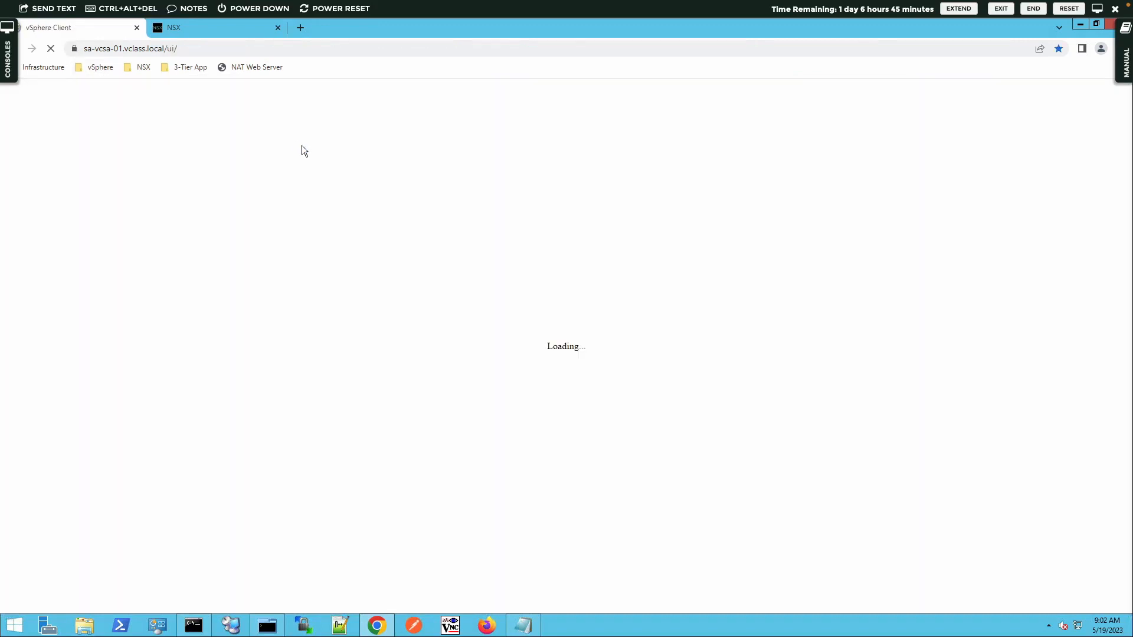
Step: Copy the vCenter administrator username from Lab-Notes.txt into the vSphere login form
left_click(535, 622)
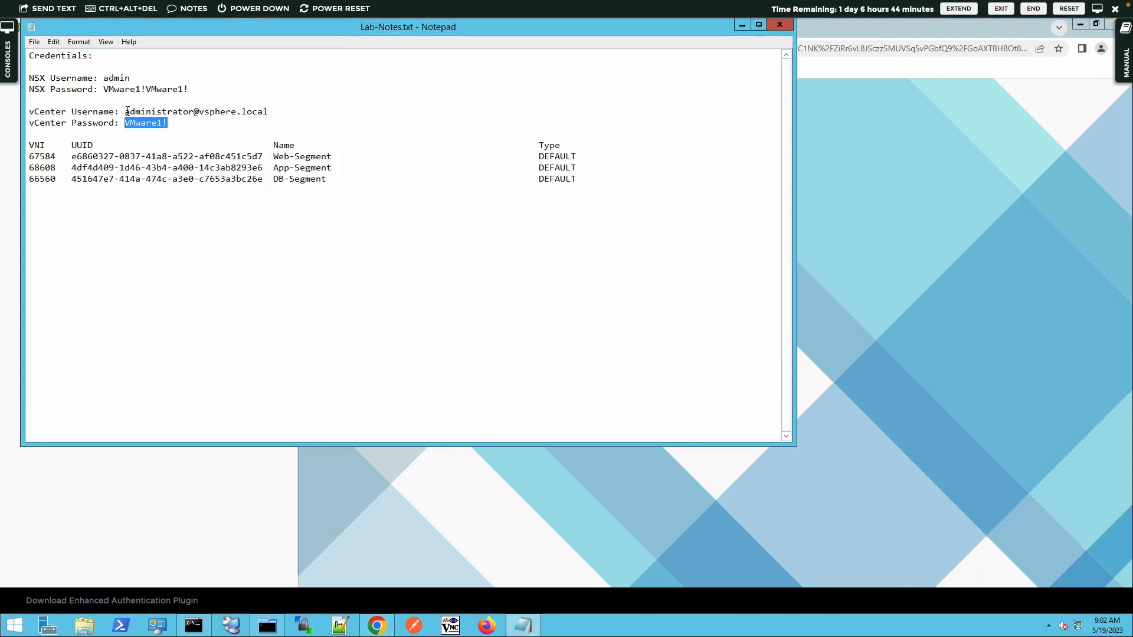
left_click_drag(127, 111, 271, 109)
key("ctrl+c")
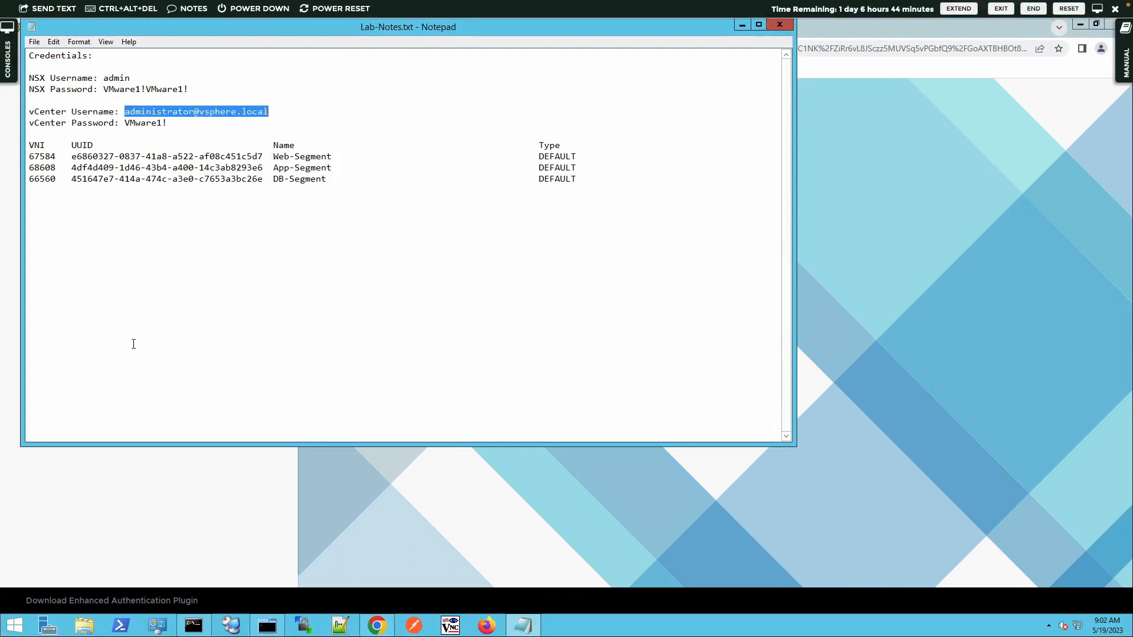
left_click(172, 458)
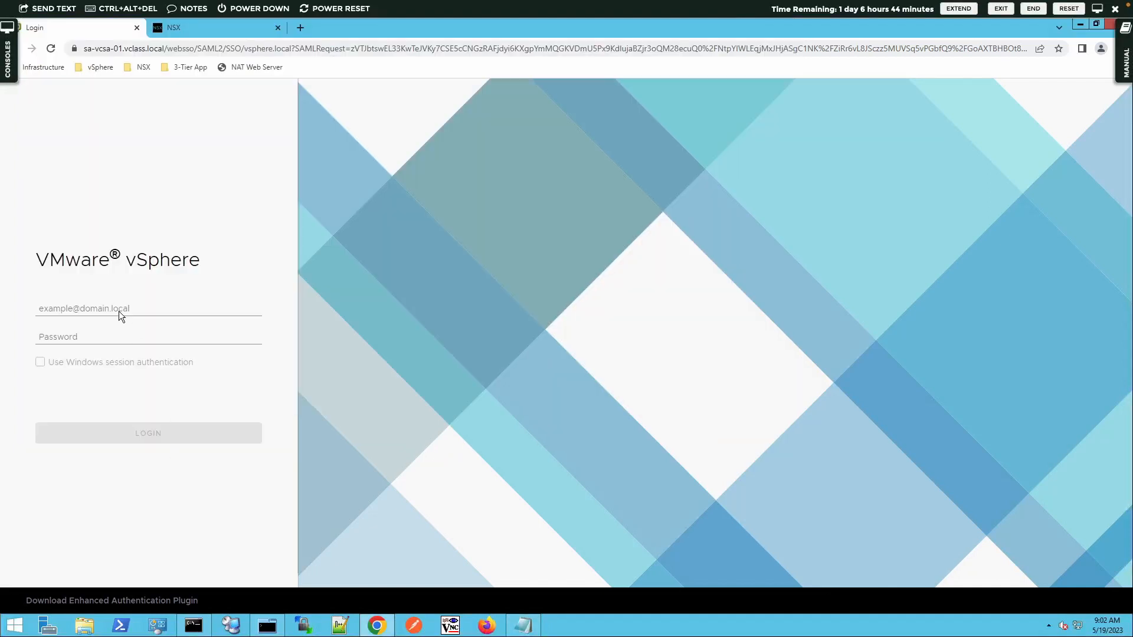
left_click(119, 310)
key("ctrl+v")
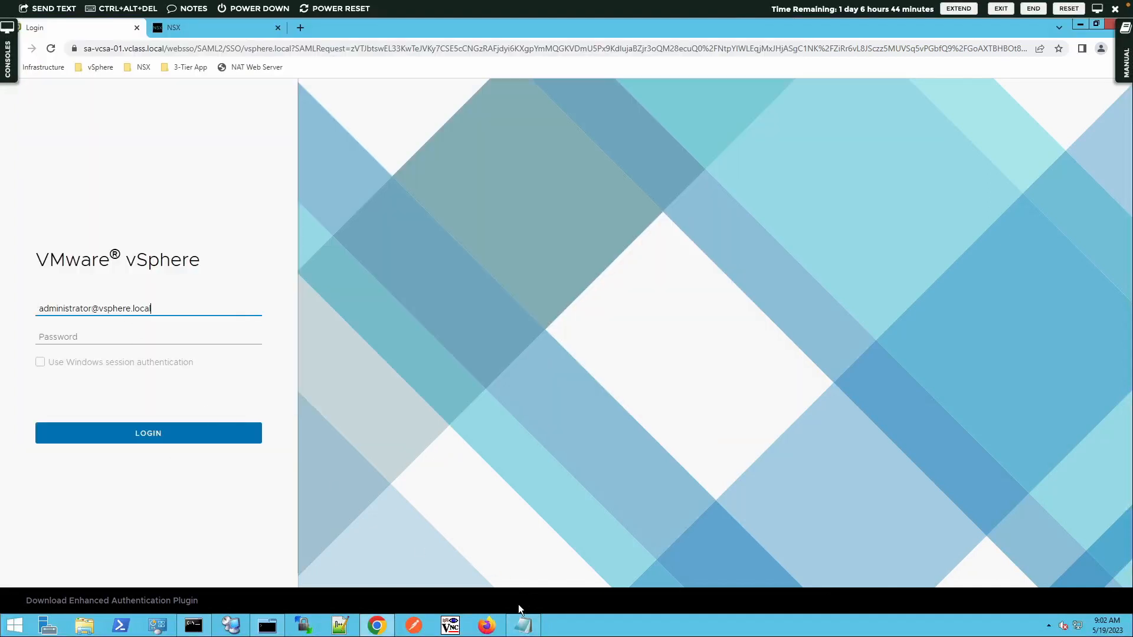
Step: Paste the vCenter password from the lab notes, sign in, and switch to the NSX tab
left_click(523, 625)
left_click(134, 209)
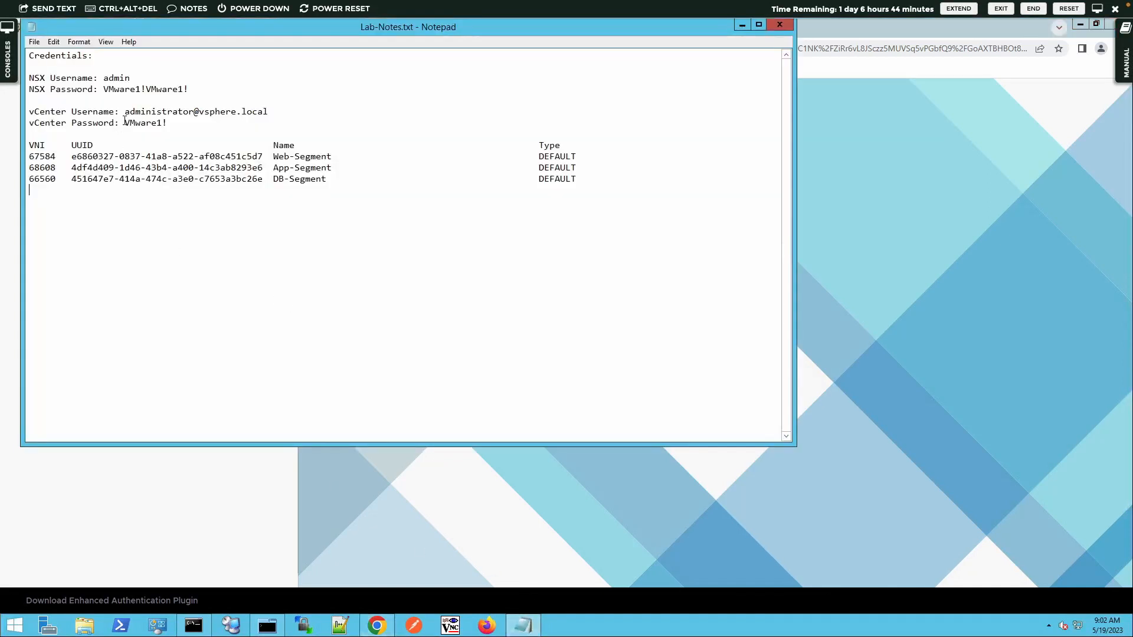
left_click_drag(132, 122, 170, 121)
left_click(154, 464)
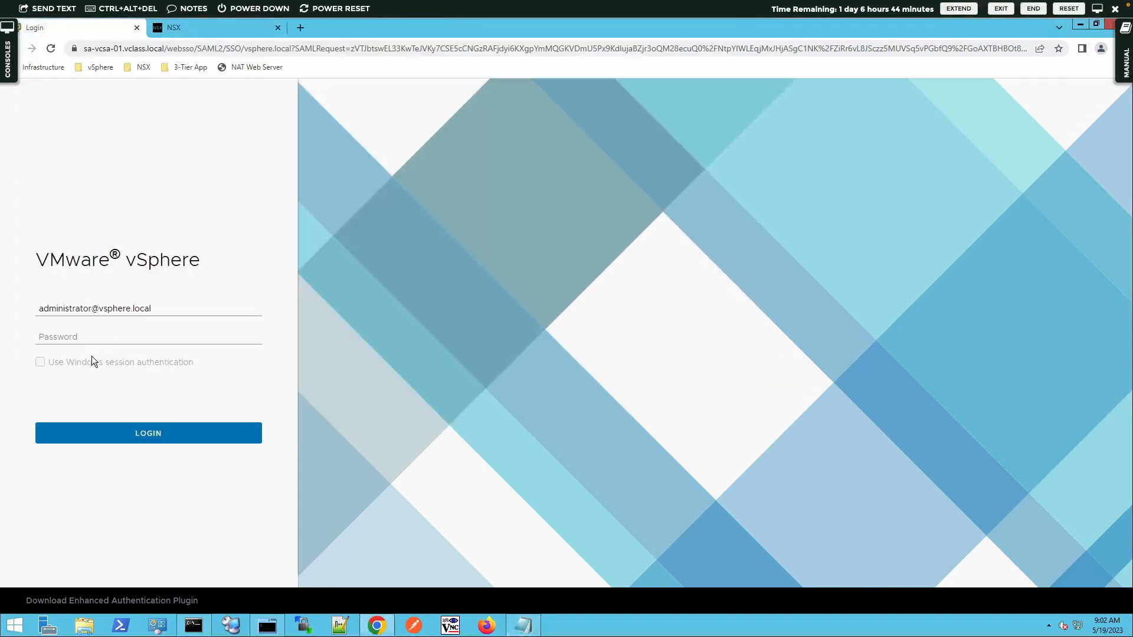
left_click(93, 341)
key("ctrl+v")
left_click(144, 434)
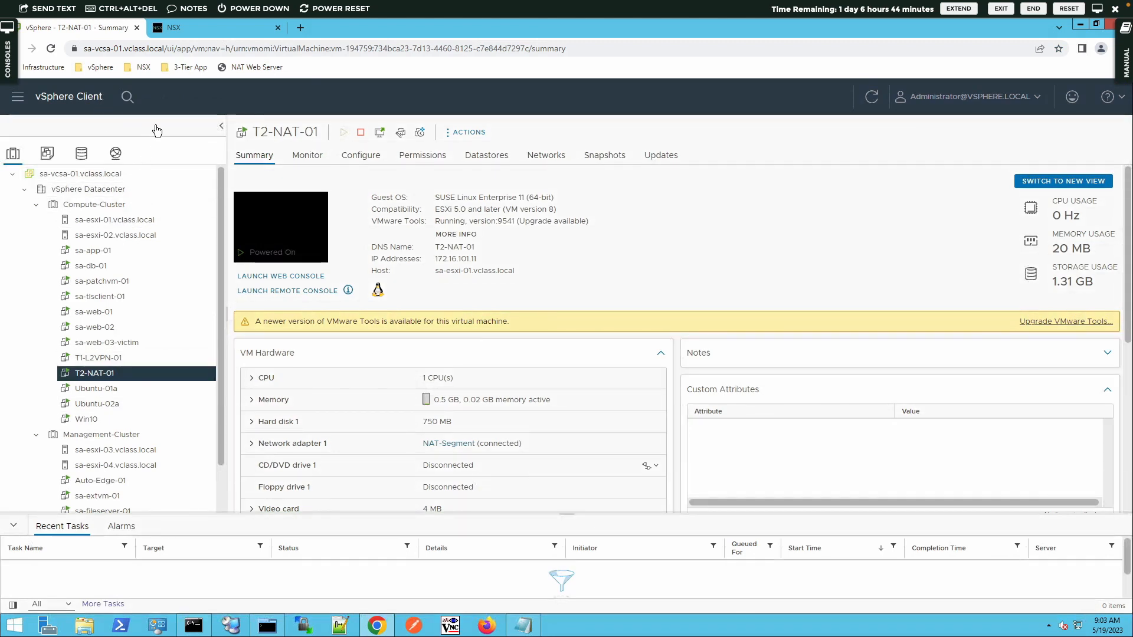
left_click(201, 31)
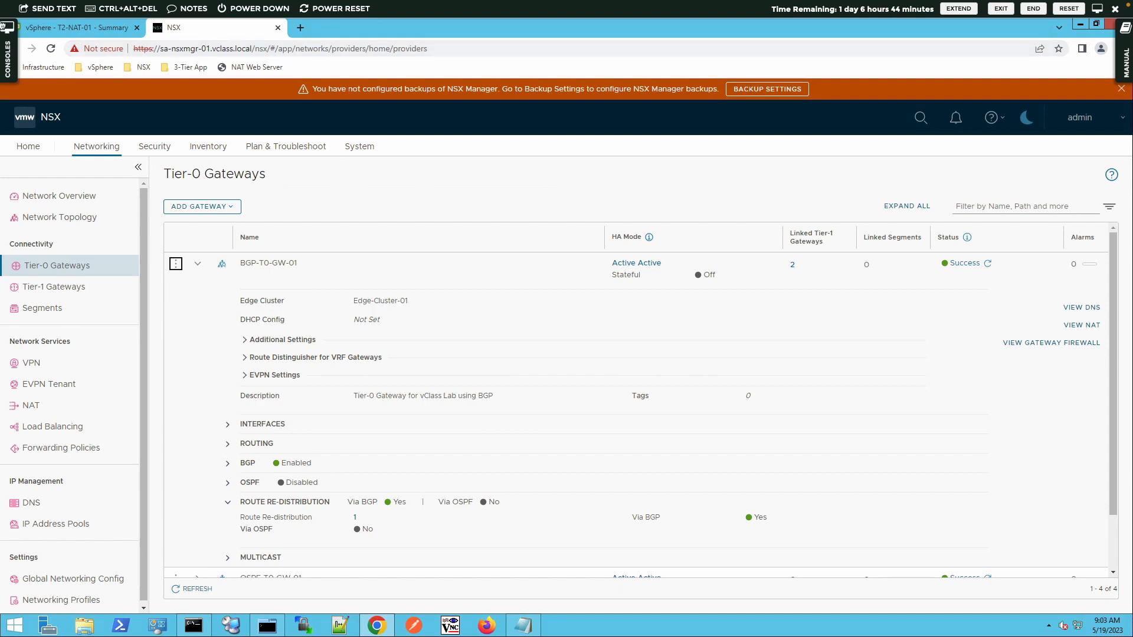
Step: Add segment ALB-Dataplane on T1-GW-01, PROD-Overlay-TZ, gateway 172.16.60.1/24; save, declining further configuration
left_click(72, 316)
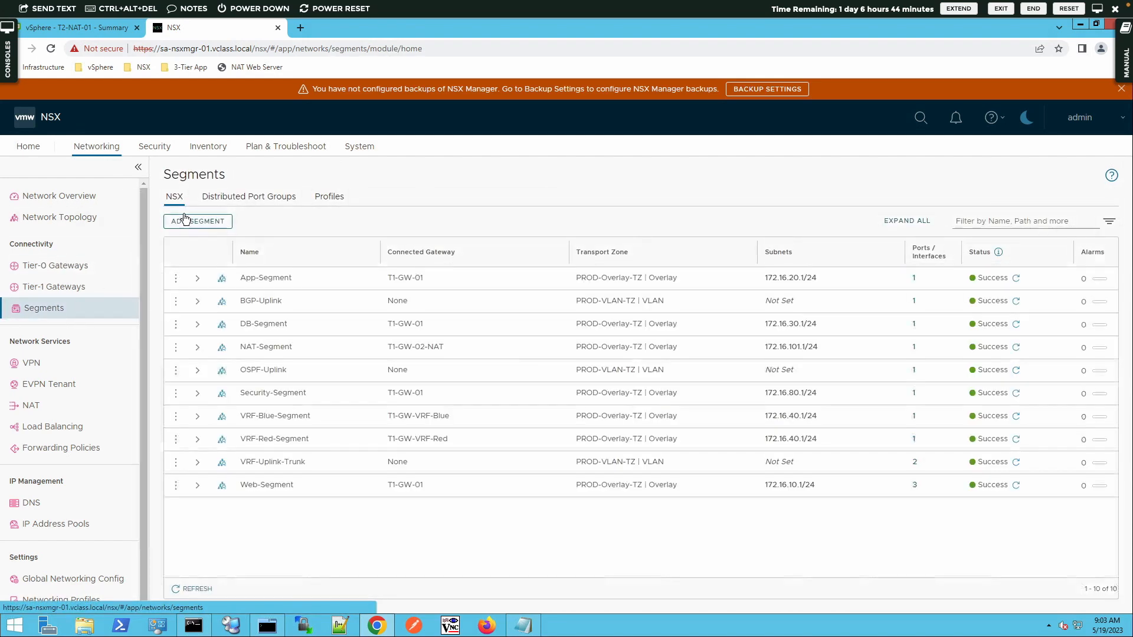
left_click(189, 222)
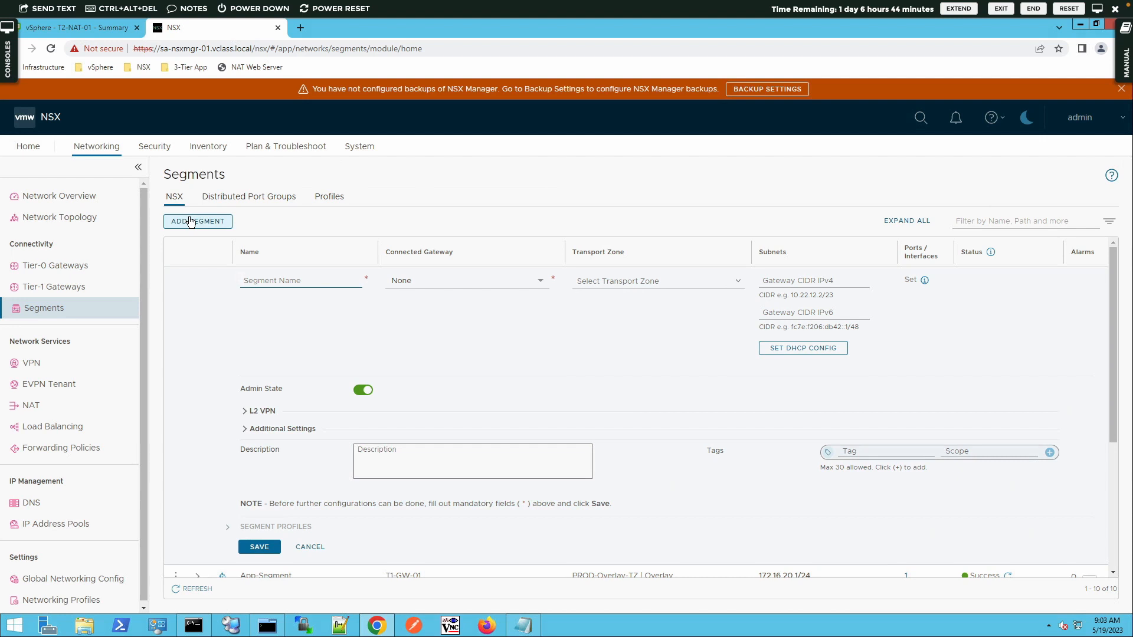
type("ALB-")
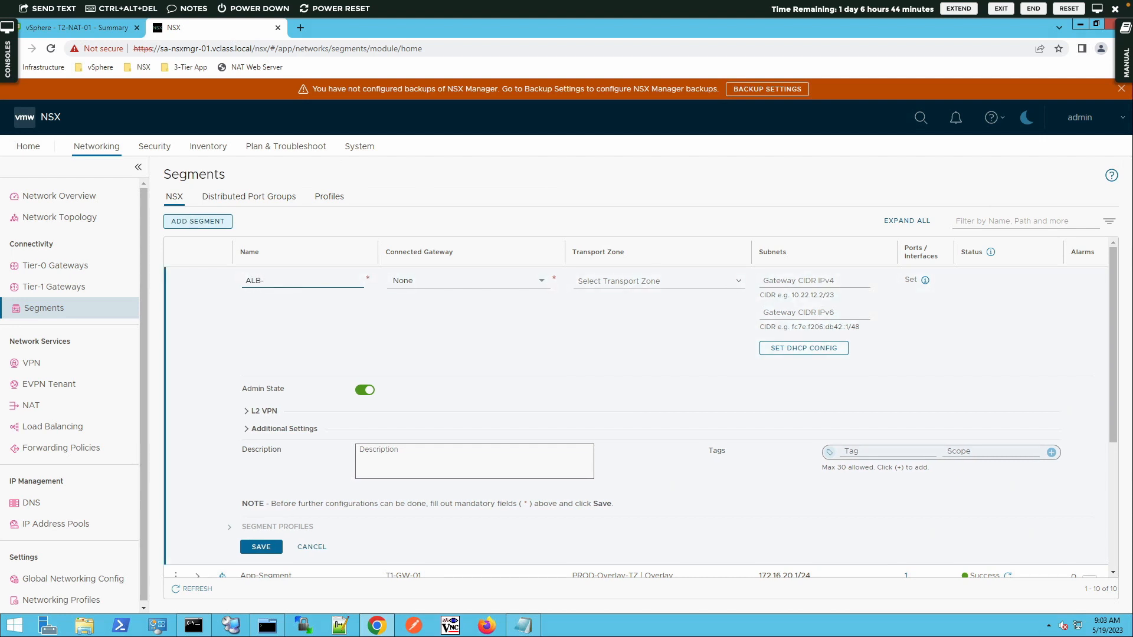
type("Dataplane")
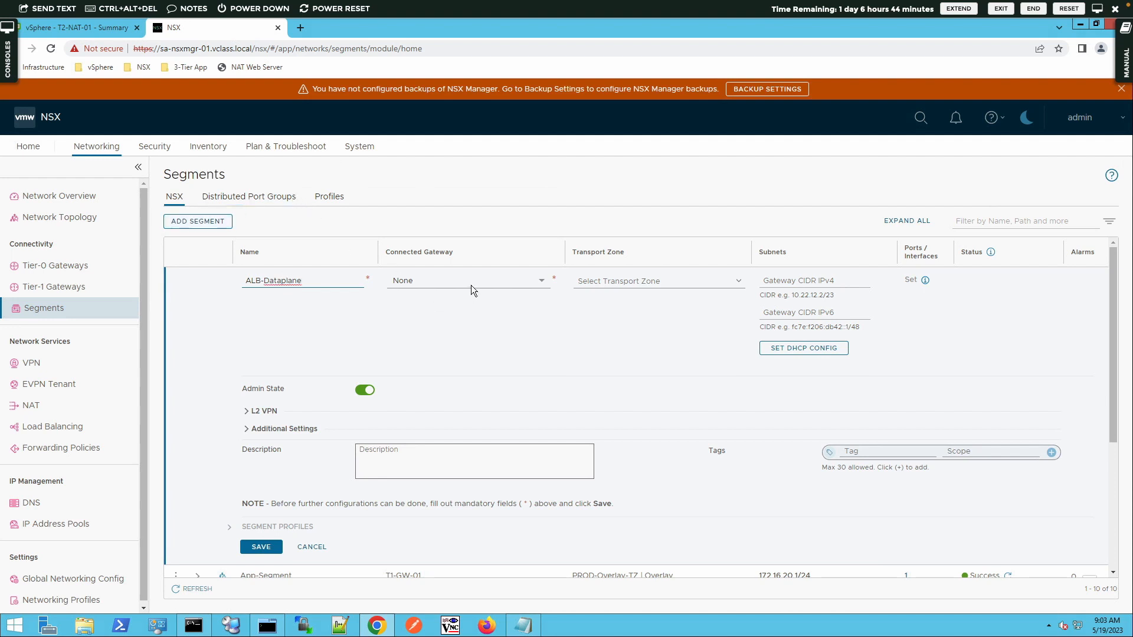
left_click(470, 285)
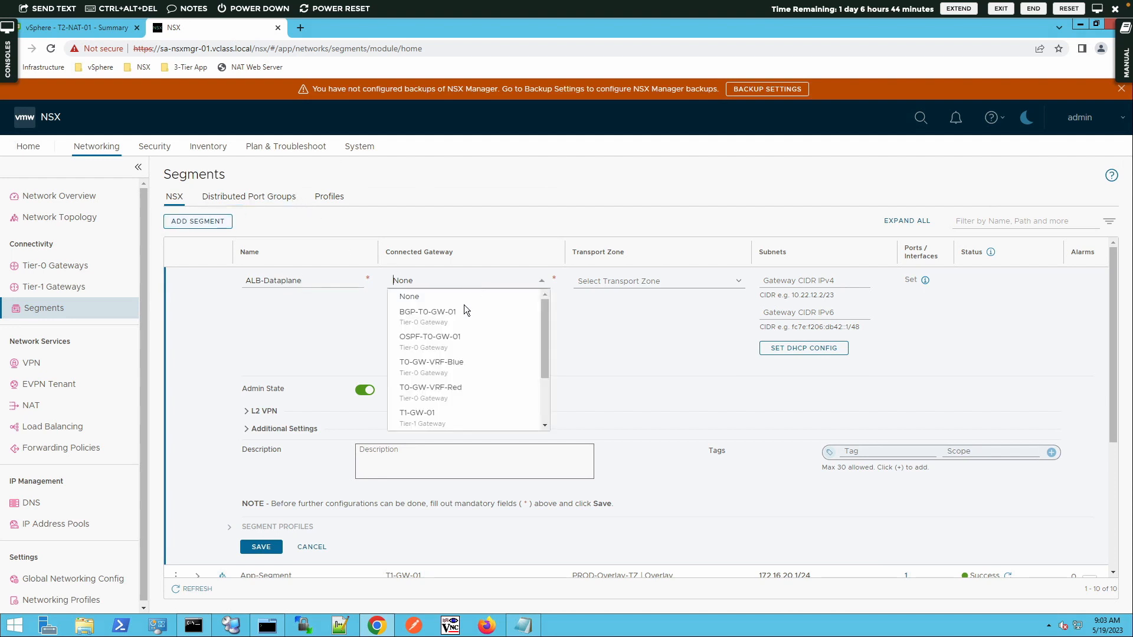
left_click(436, 417)
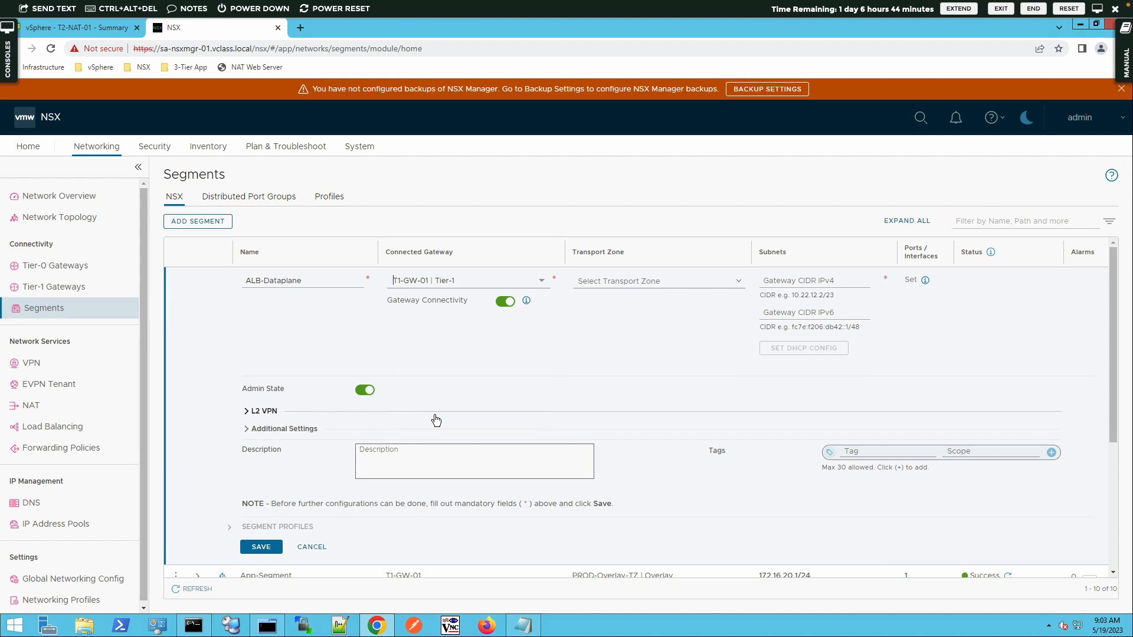
left_click(636, 285)
left_click(738, 349)
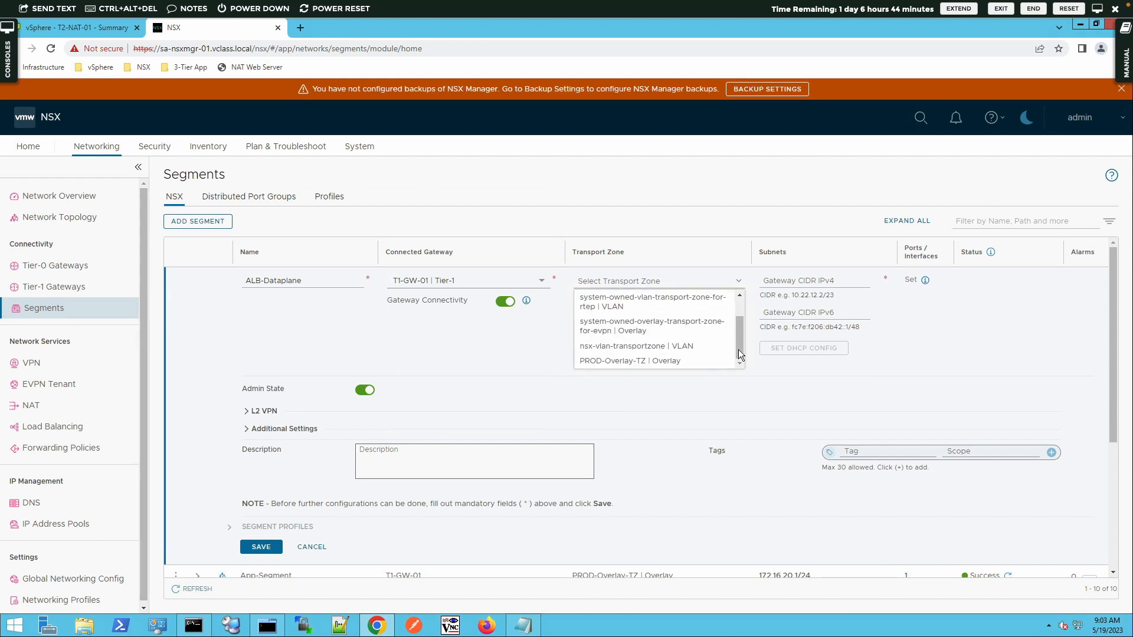
left_click(647, 362)
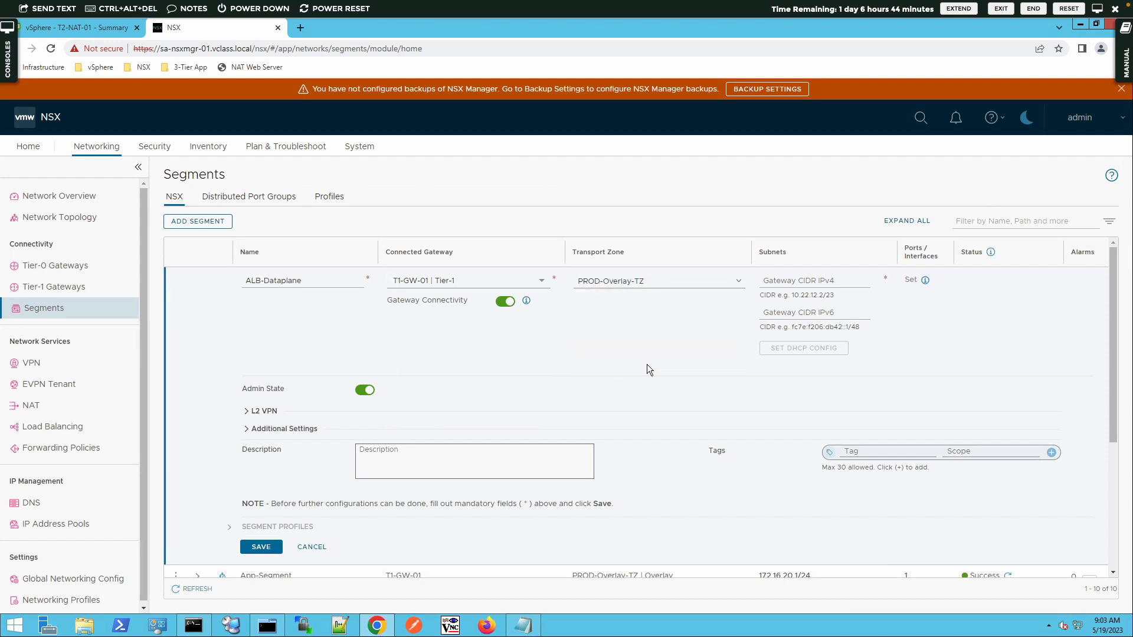
left_click(812, 282)
type("172")
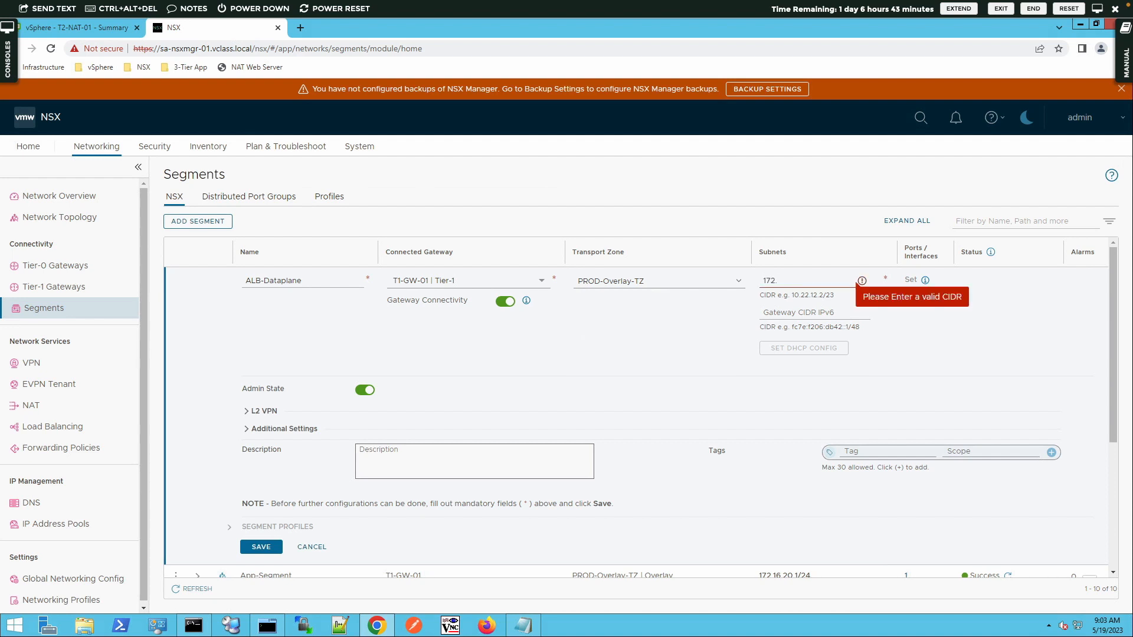
type(".16.")
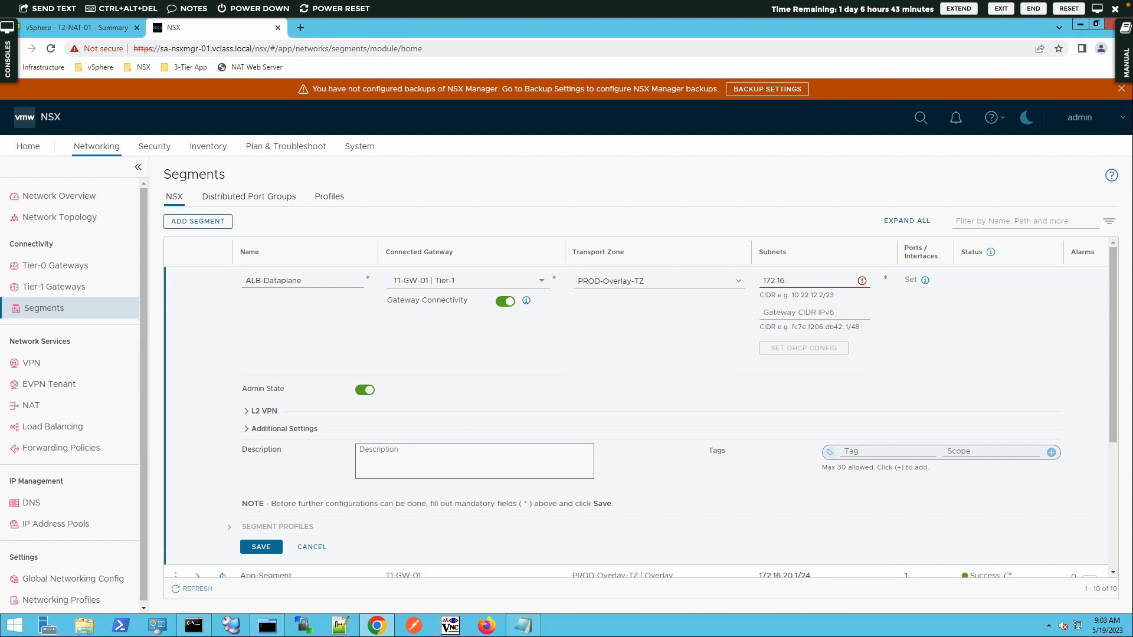
type("60.1/24")
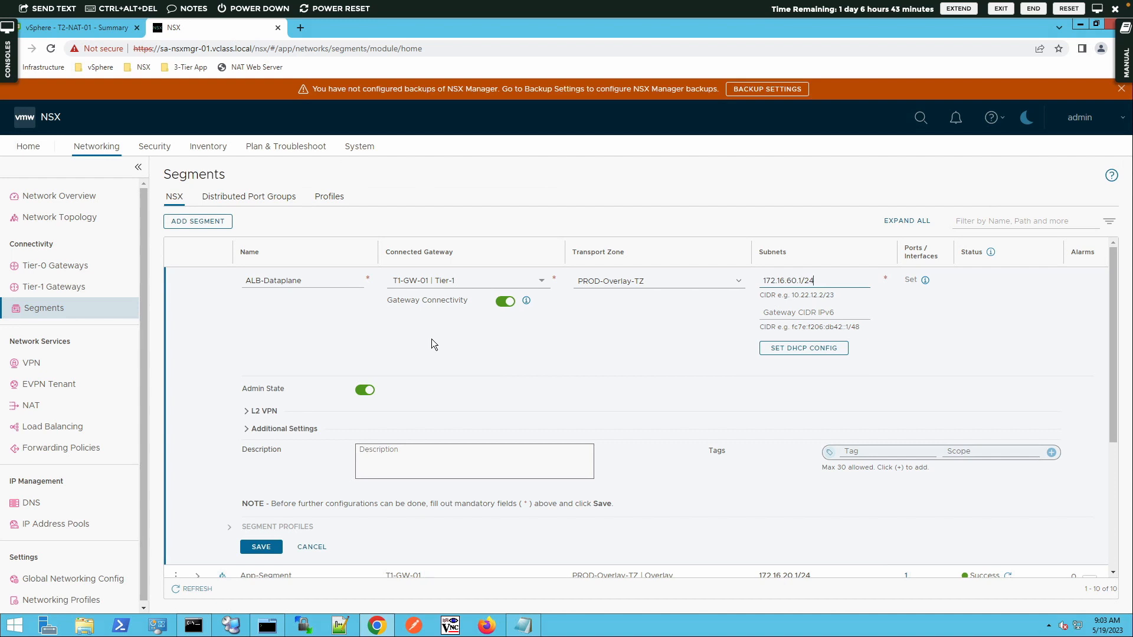
left_click(261, 546)
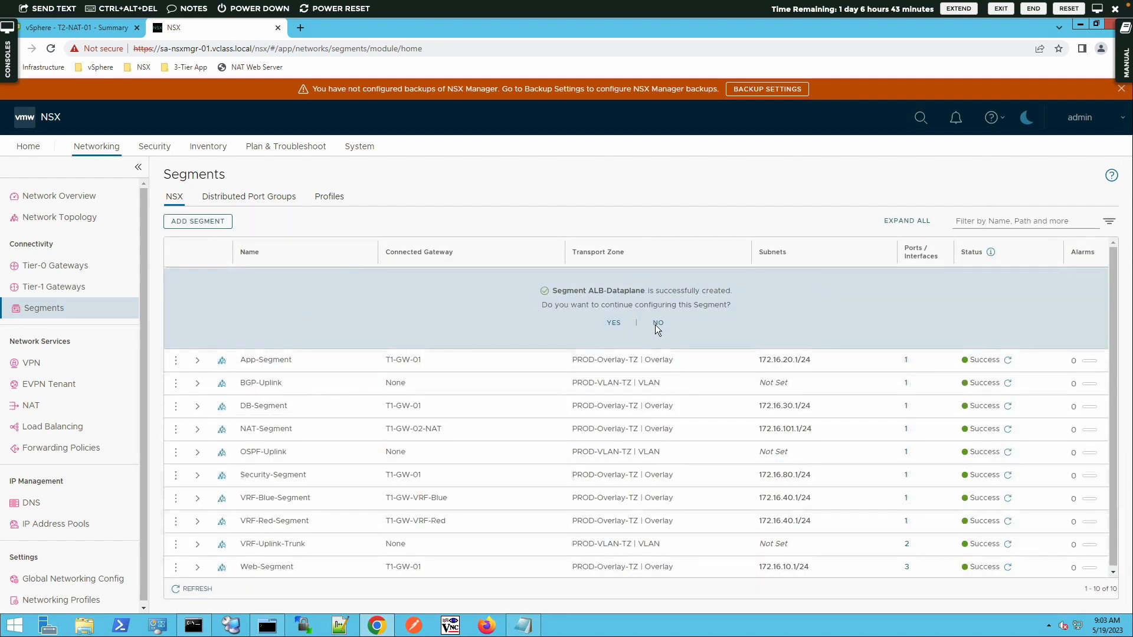
left_click(657, 322)
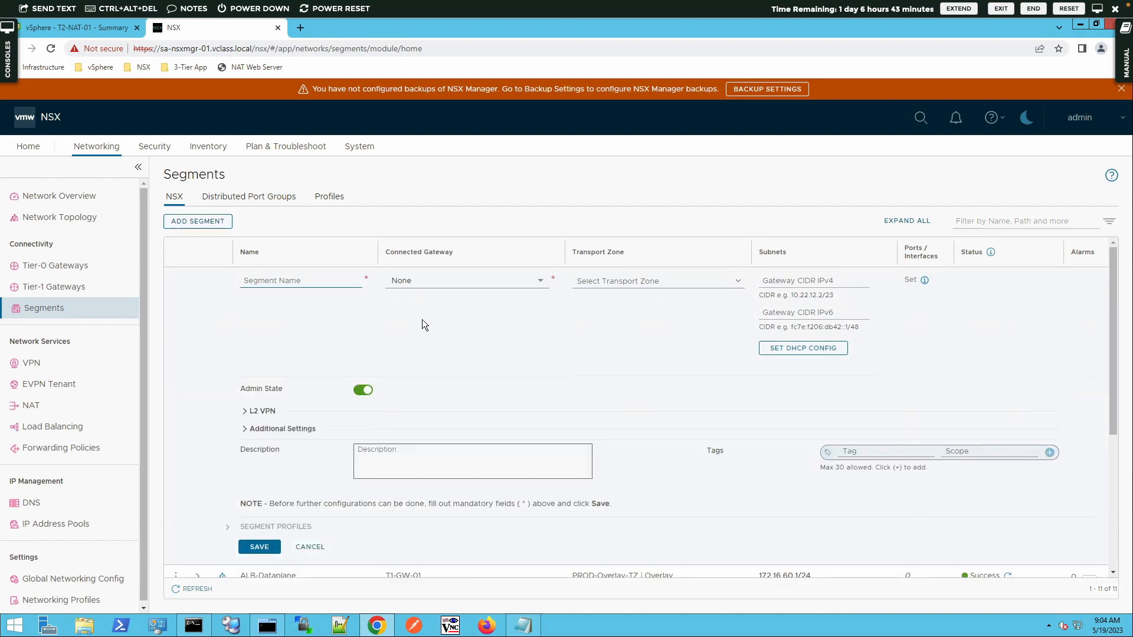
Step: Name the new segment ALB-Management in PROD-Overlay-TZ with gateway 172.16.70.1/24 and save it
type("ALB-")
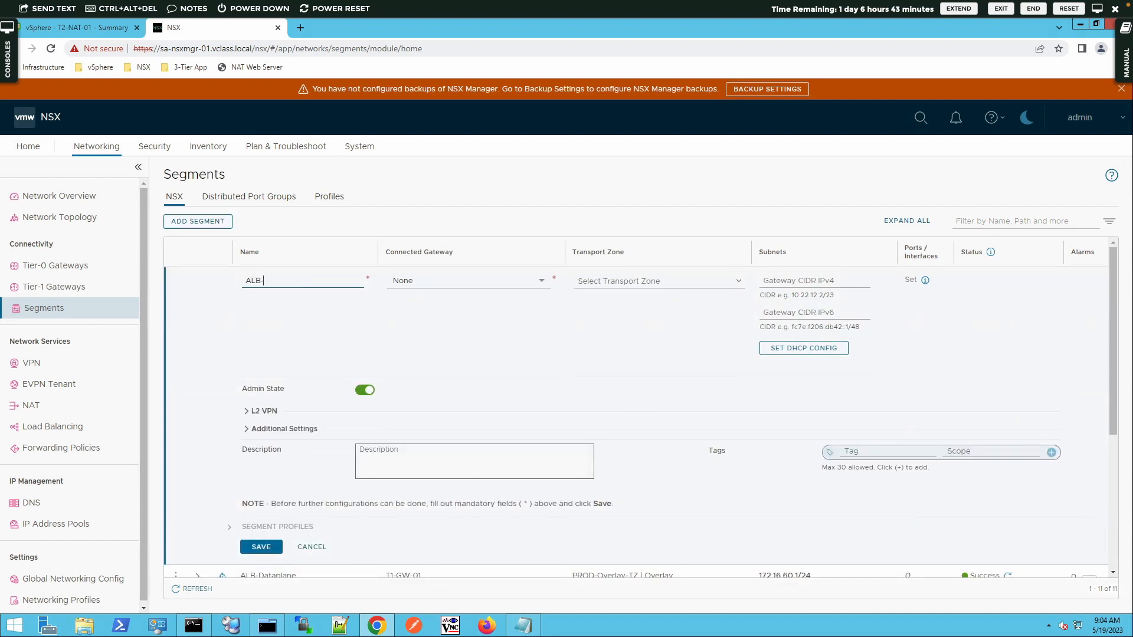
type("Management")
left_click(451, 281)
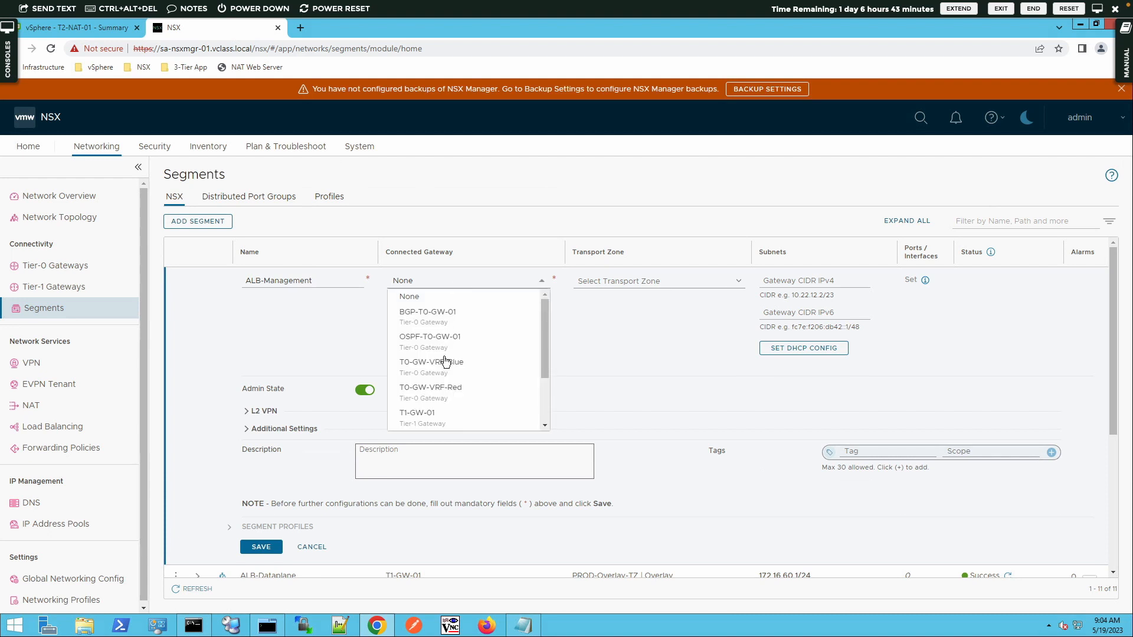
left_click(612, 282)
scroll(732, 357, "down", 2)
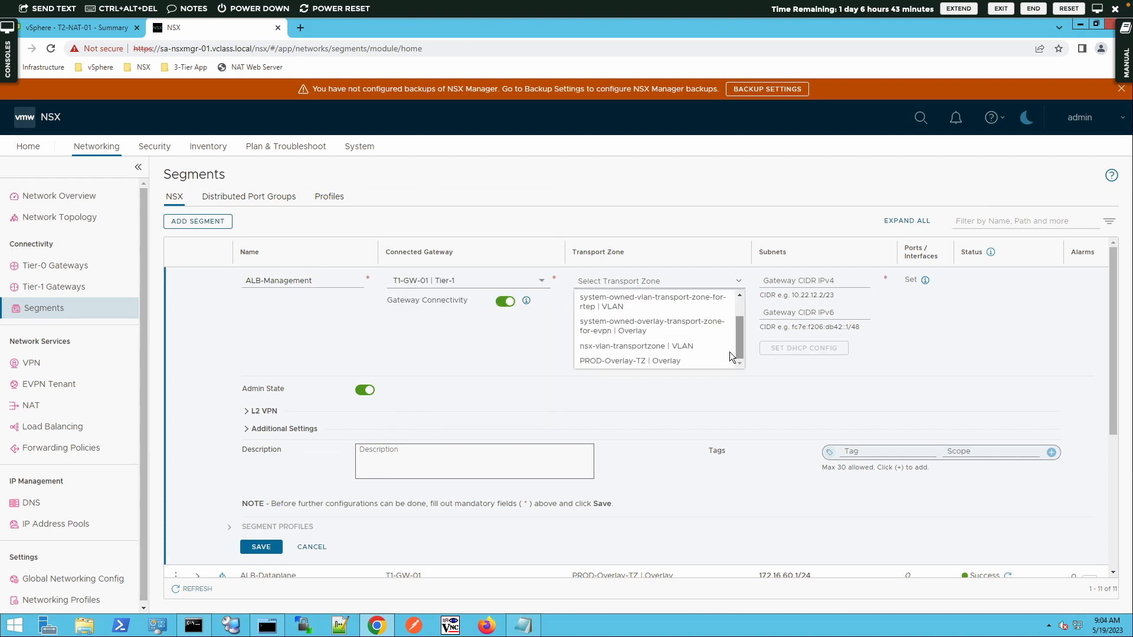
left_click(672, 362)
left_click(817, 281)
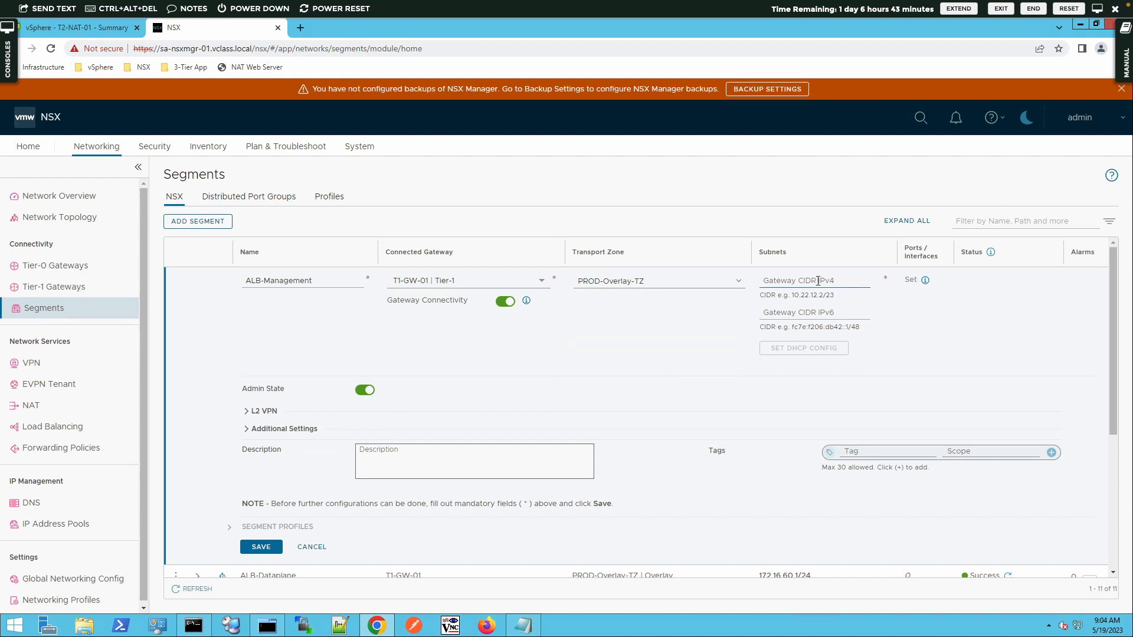
type("172.16.70.1/24")
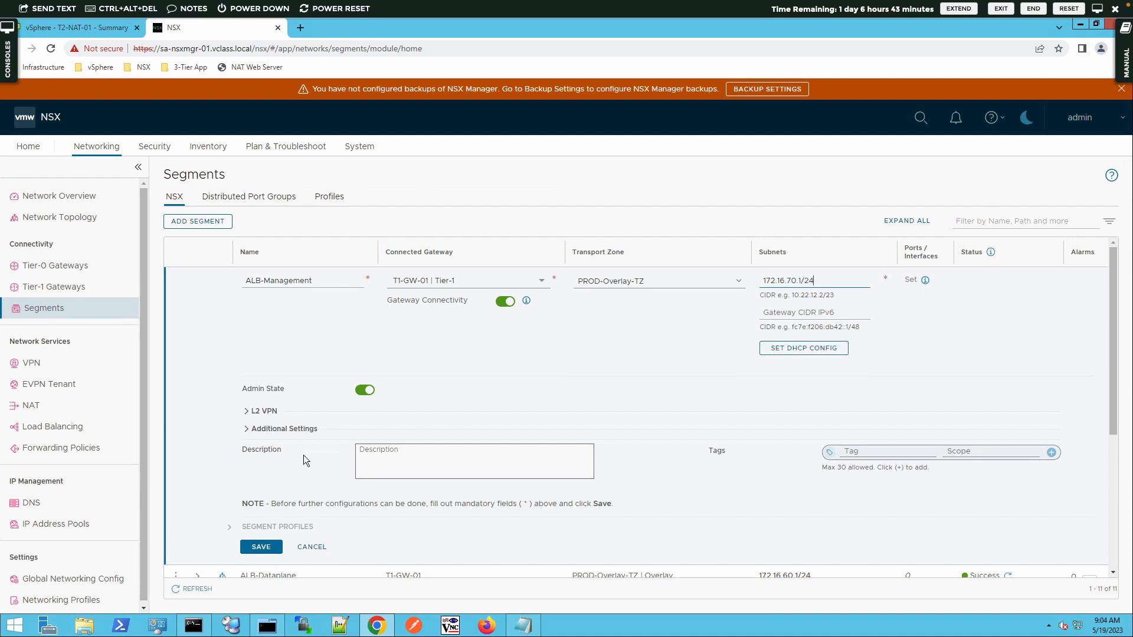
left_click(260, 547)
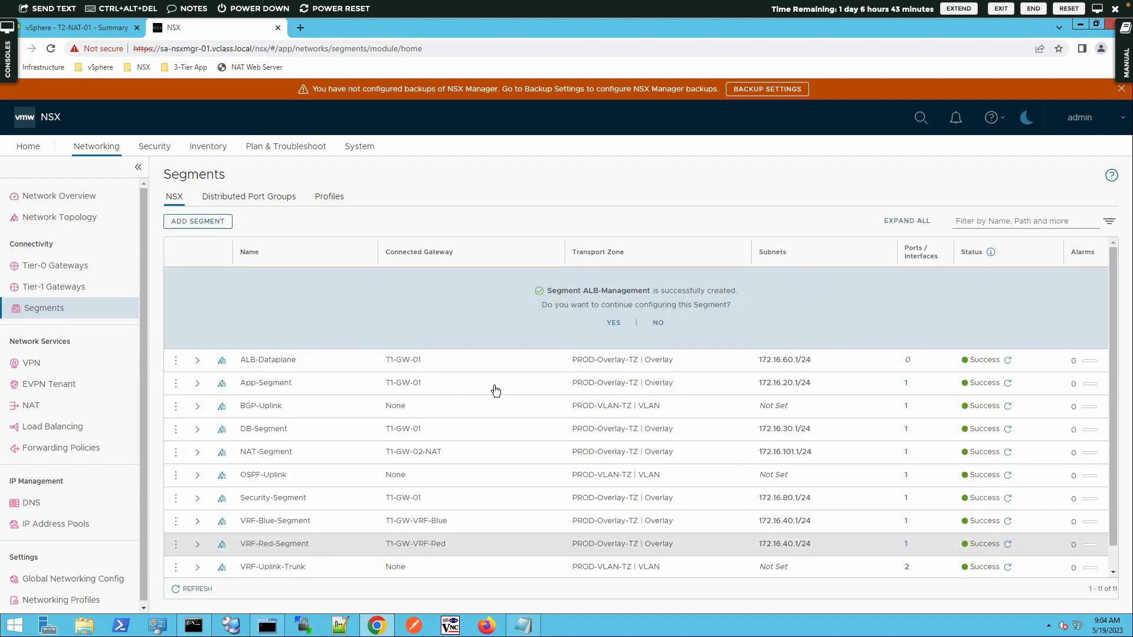
left_click(658, 324)
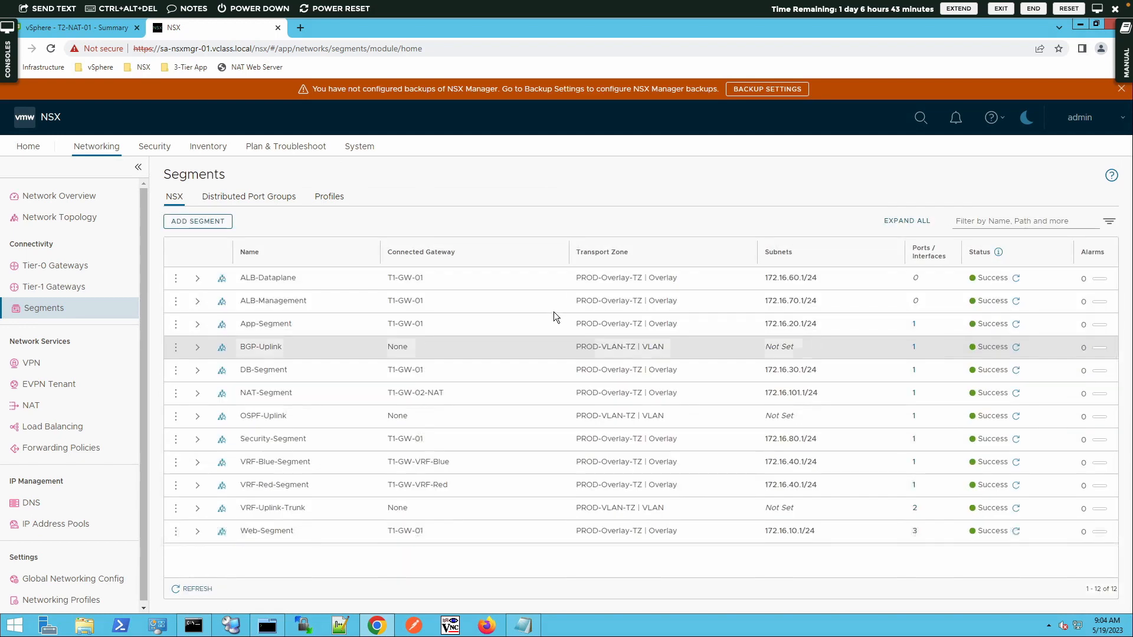
Step: Go to System > Appliances and show the NSX Advanced Load Balancer tab
left_click(358, 155)
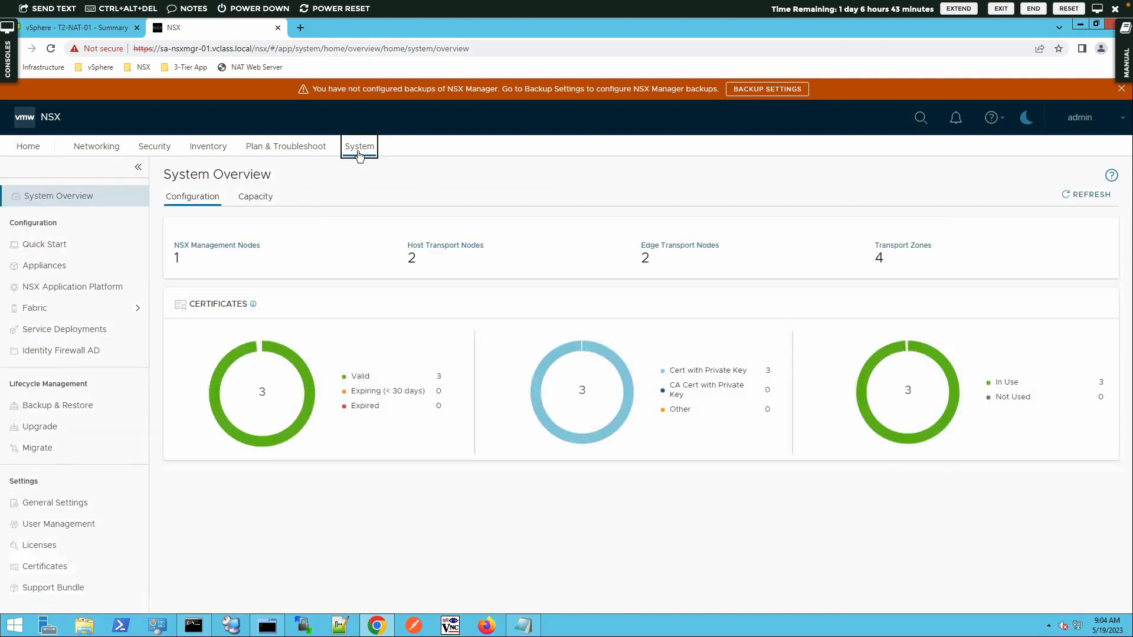
left_click(71, 276)
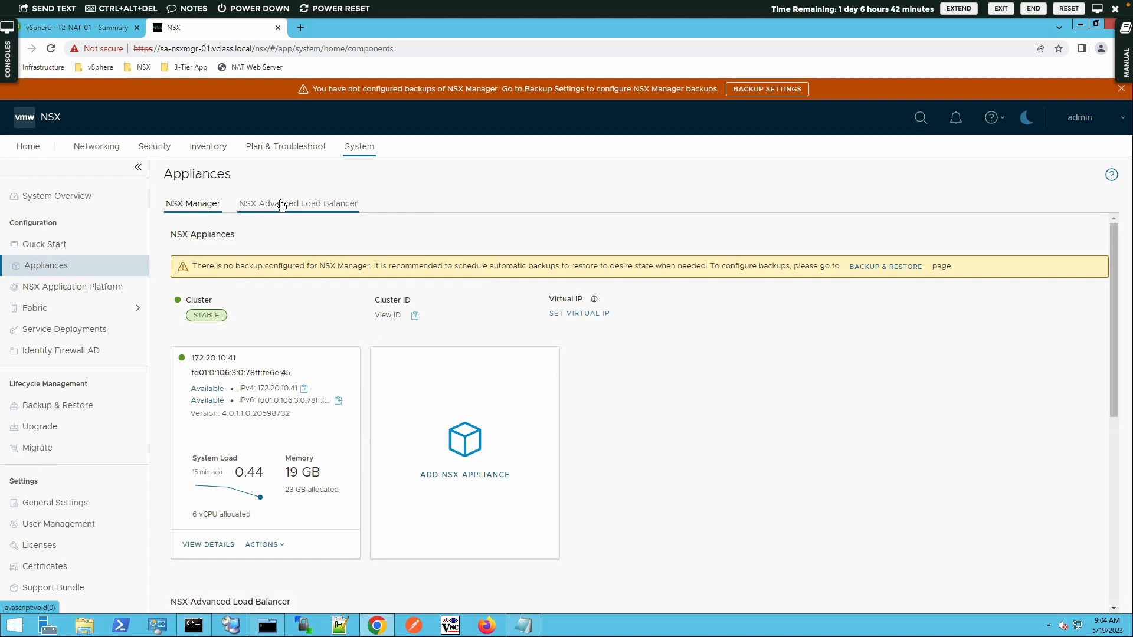
left_click(281, 205)
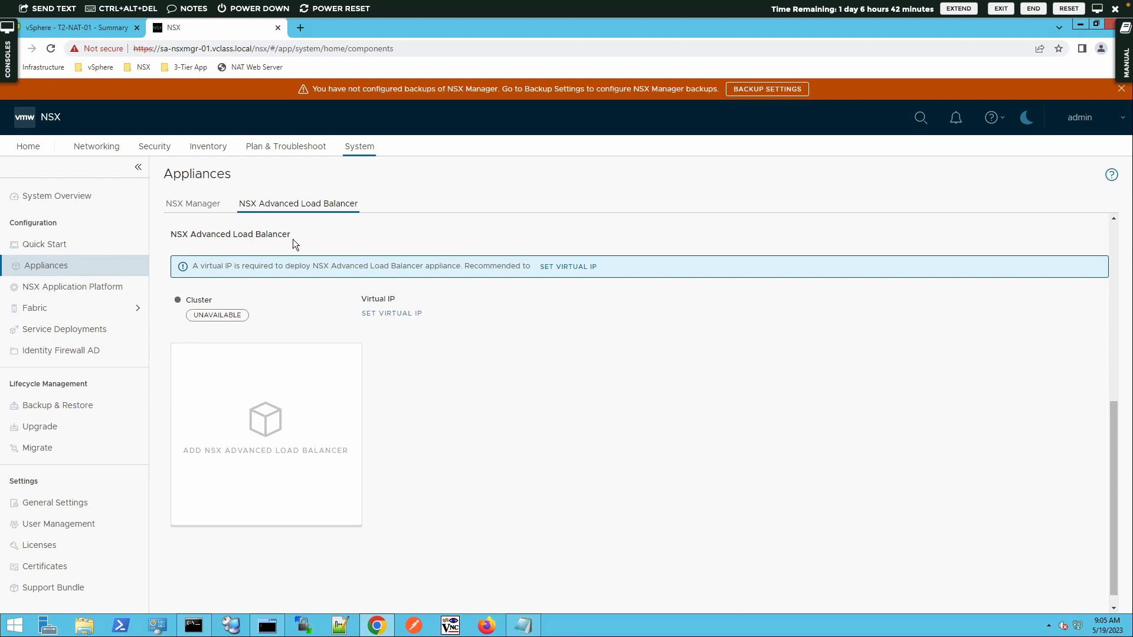
Step: Enter 172.20.10.48 as the load balancer cluster's virtual IP address and save it
left_click(403, 315)
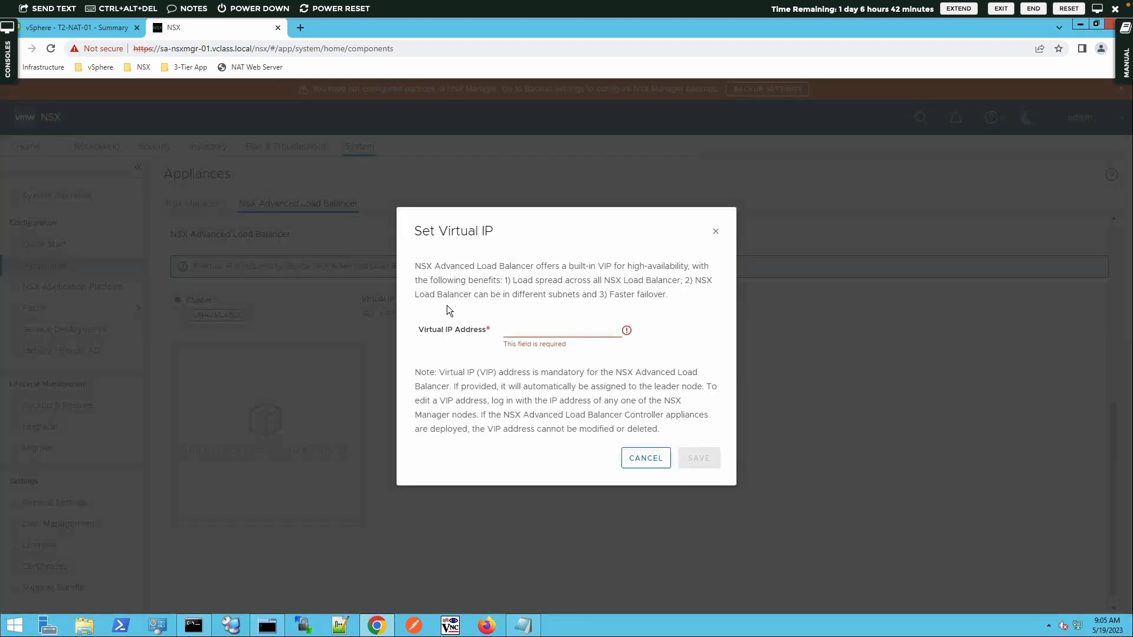
left_click(528, 330)
type("172.20.10.48")
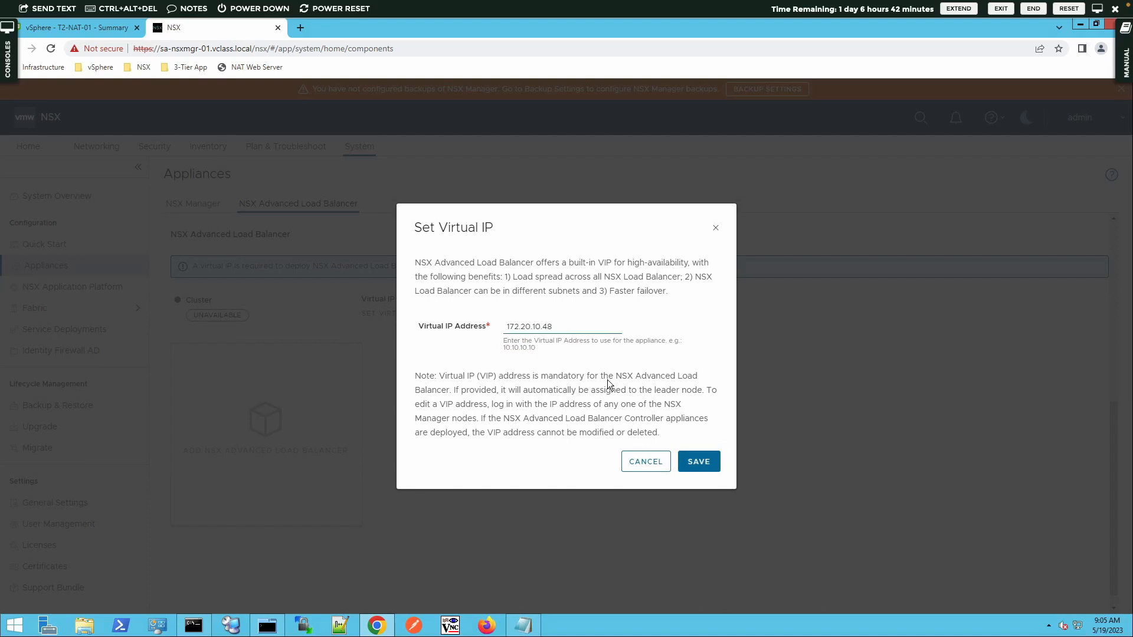
left_click(715, 467)
left_click(713, 466)
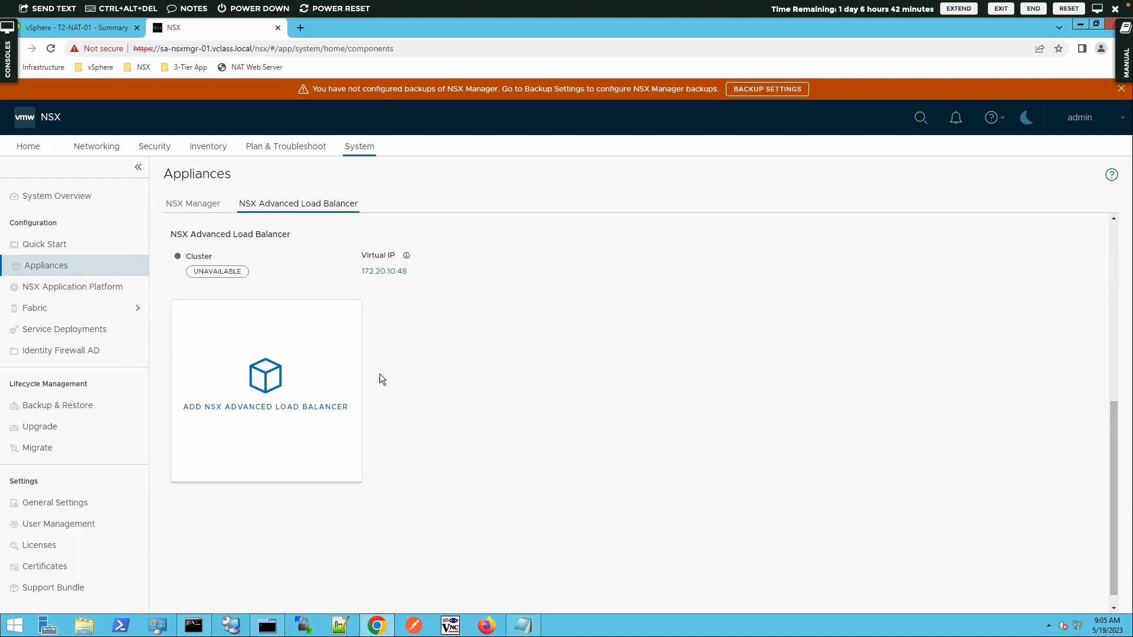
left_click(293, 426)
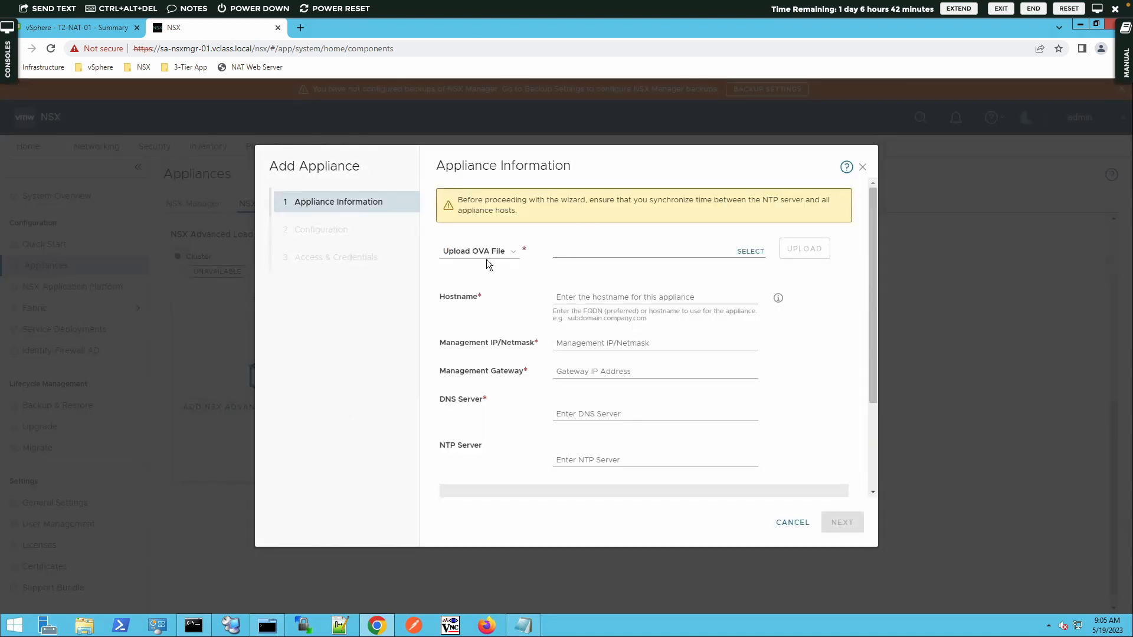
left_click(516, 253)
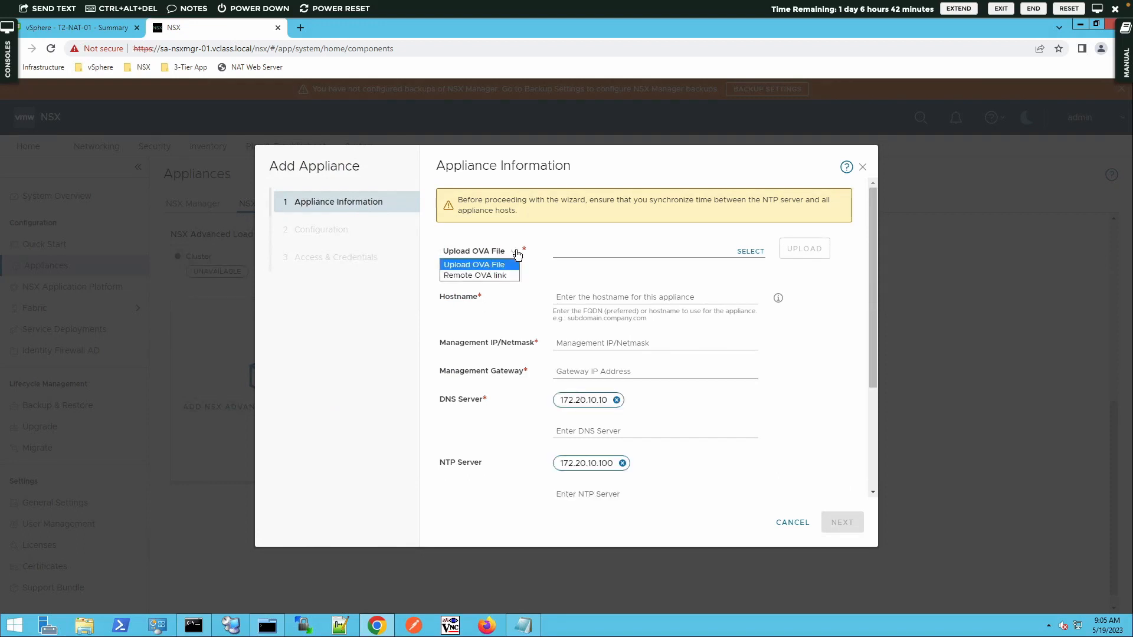
left_click(511, 277)
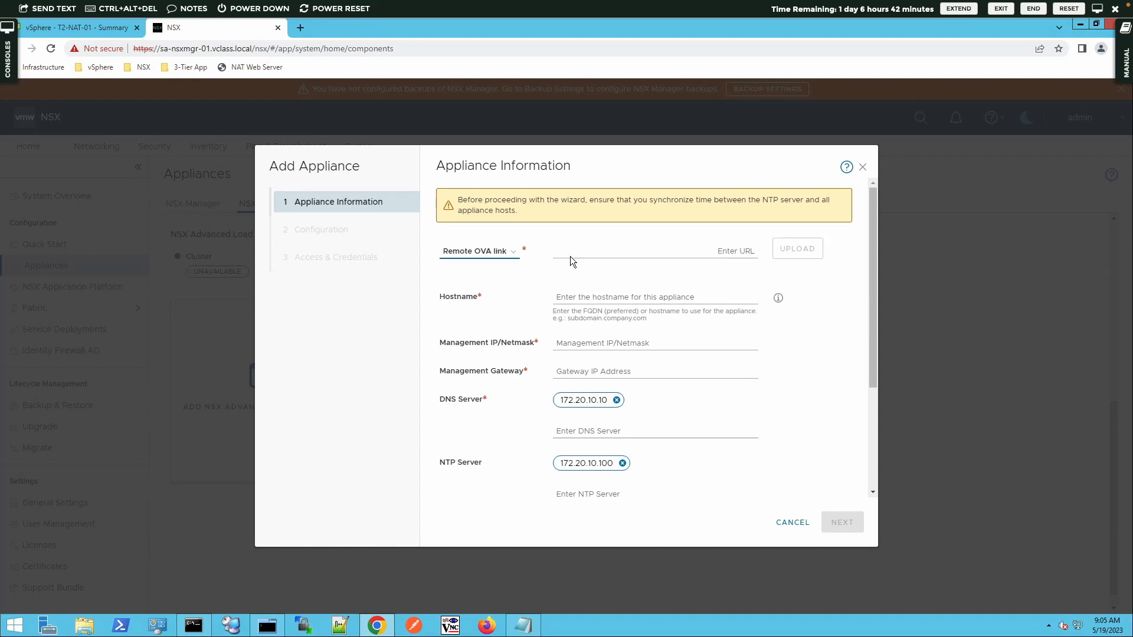
left_click(620, 256)
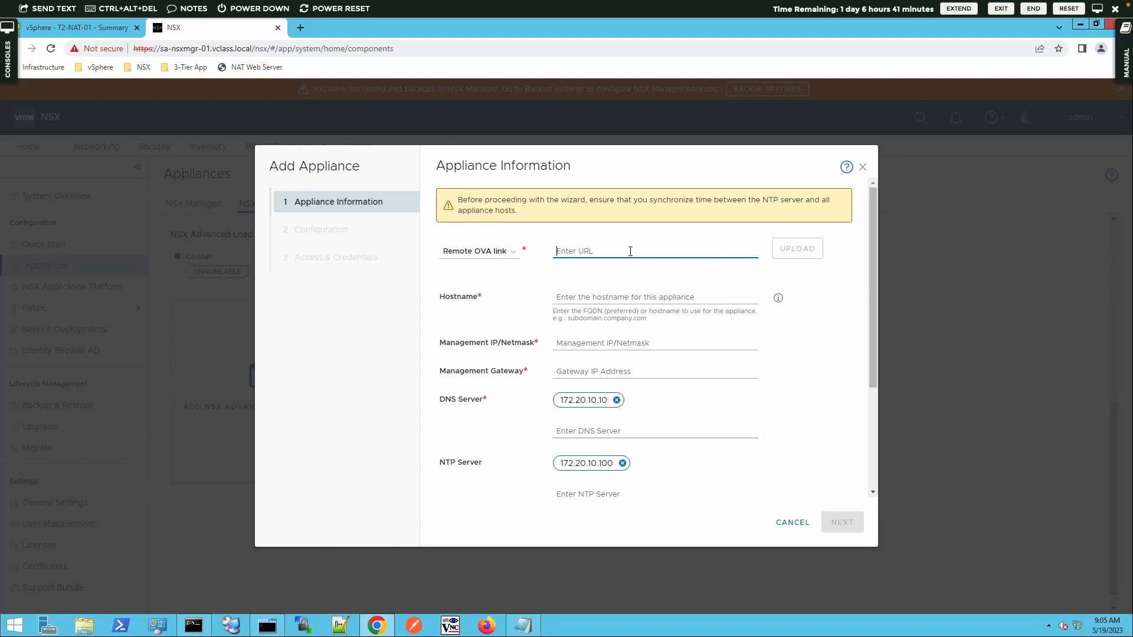
type("http://172.20.10.11")
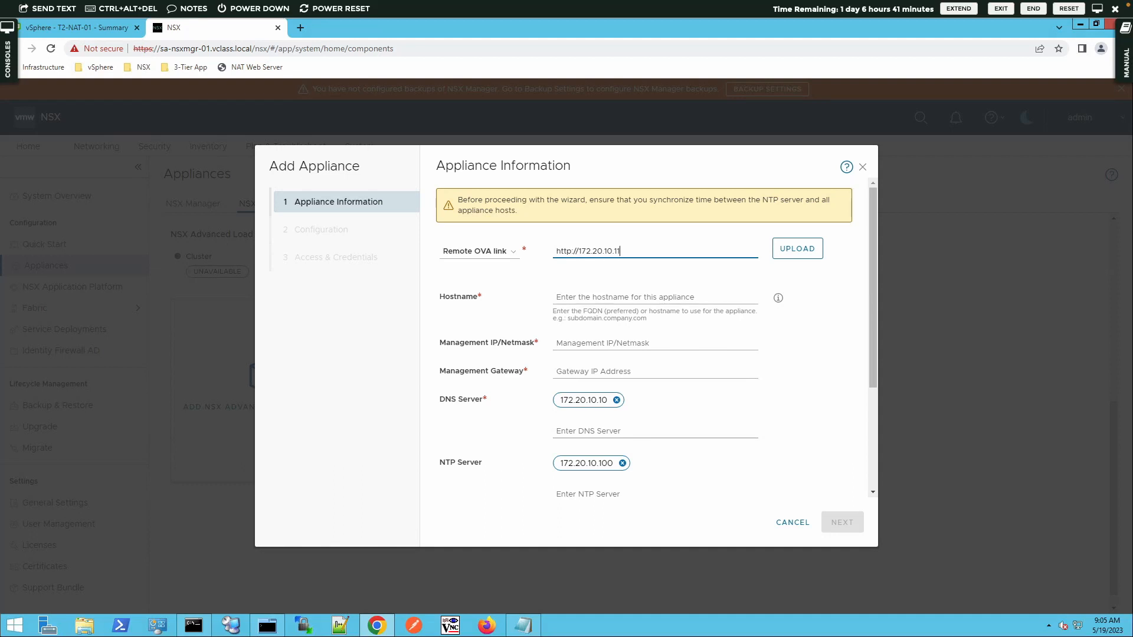
type("/files/advanced_load_balancer/control")
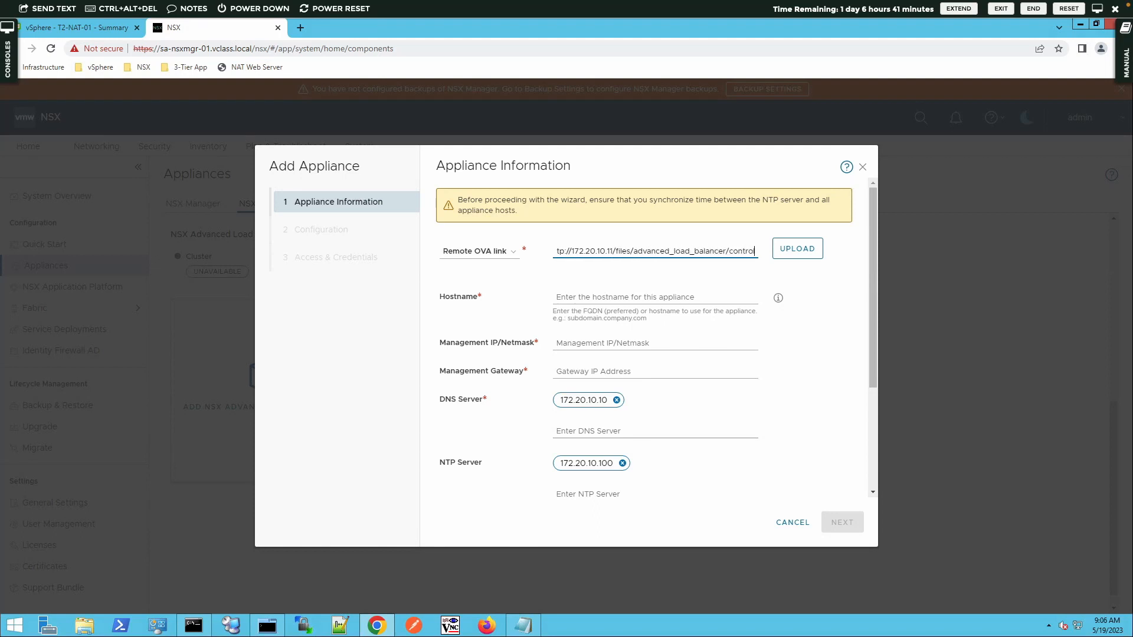
type("ler-22")
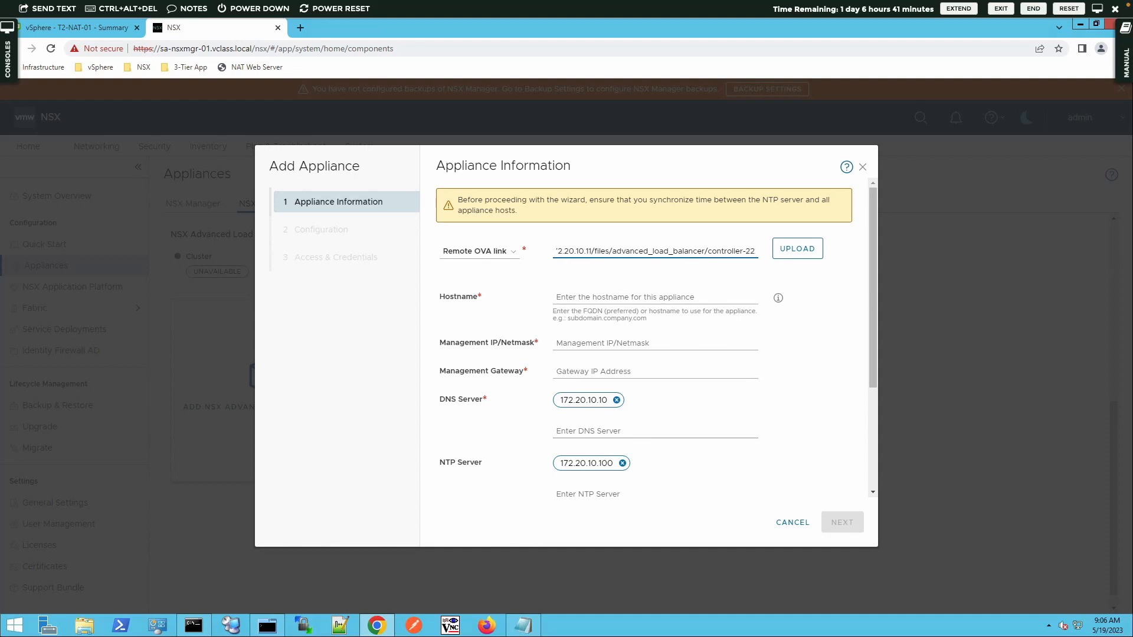
type(".1.1-")
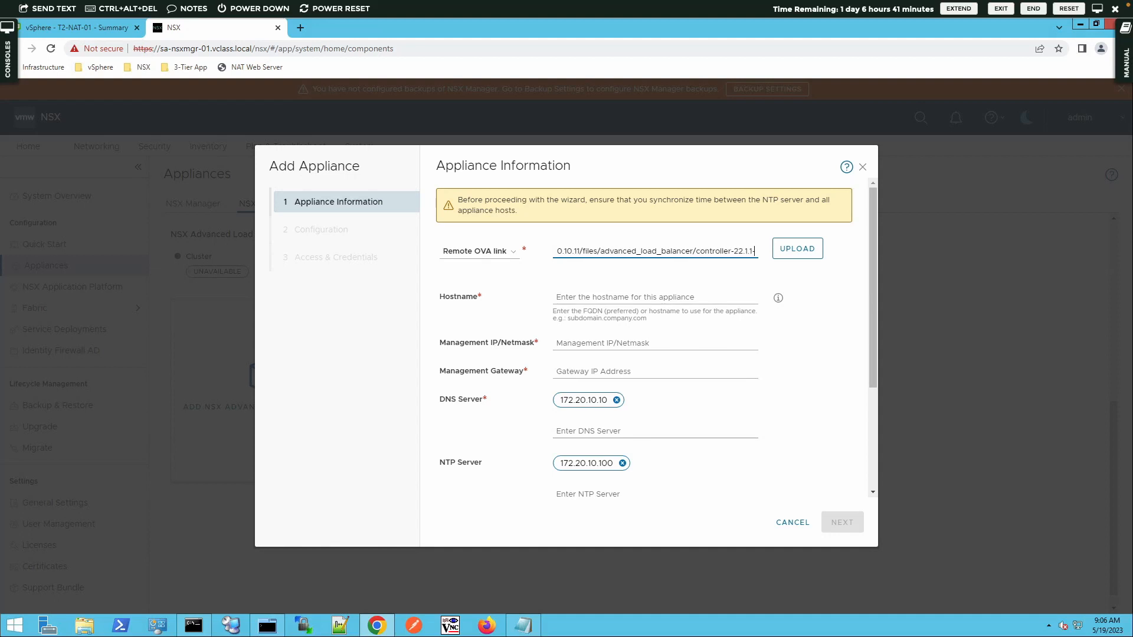
type("9052")
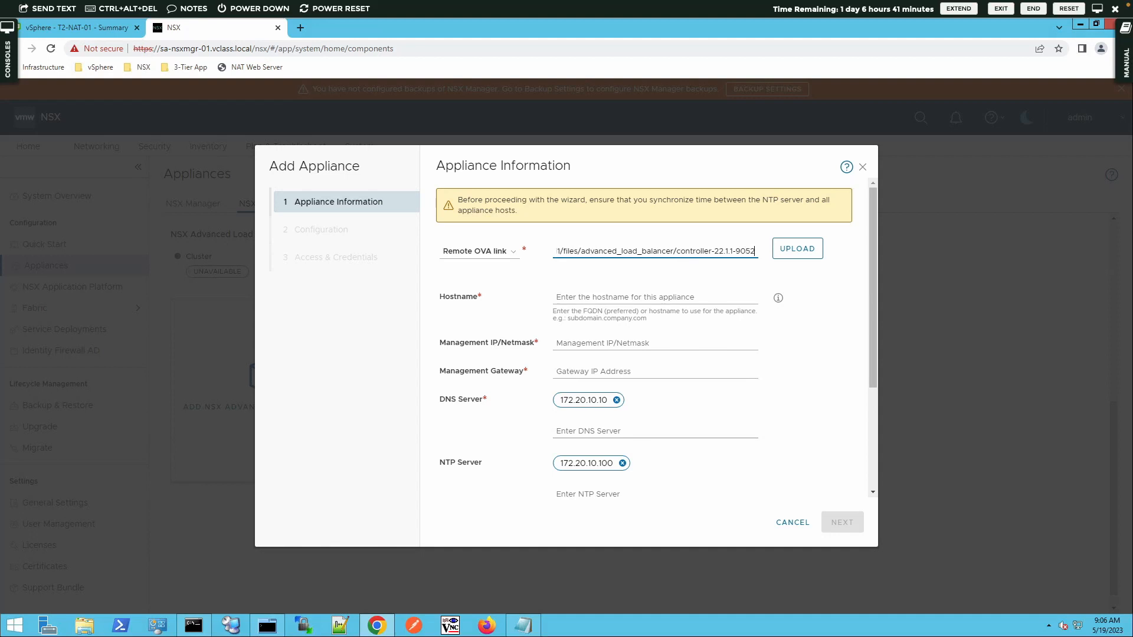
type(".ova")
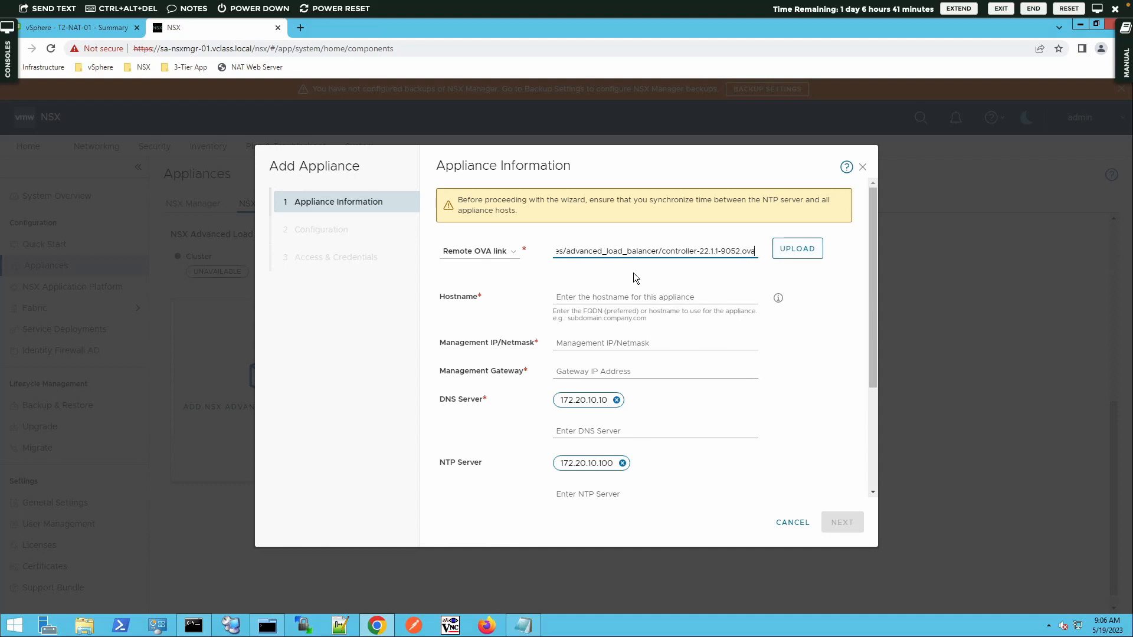
Step: Upload the controller OVA and enter hostname sa-nsxalb-01 with management IP 172.20.10.45/24
left_click(782, 249)
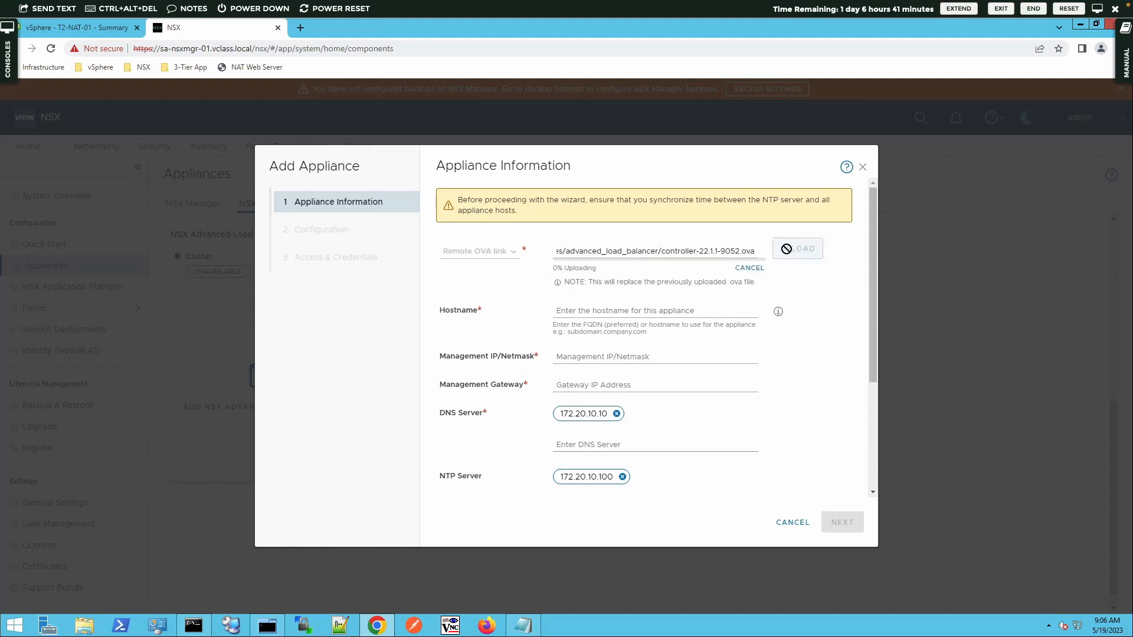
left_click(576, 307)
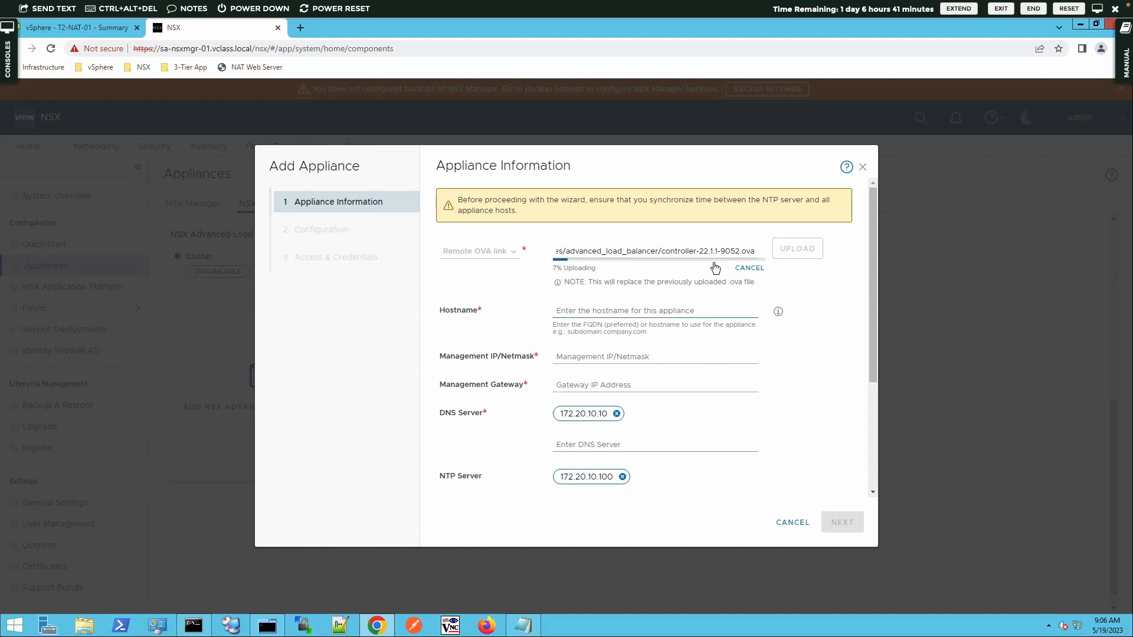
type("sa-nsxalb-01")
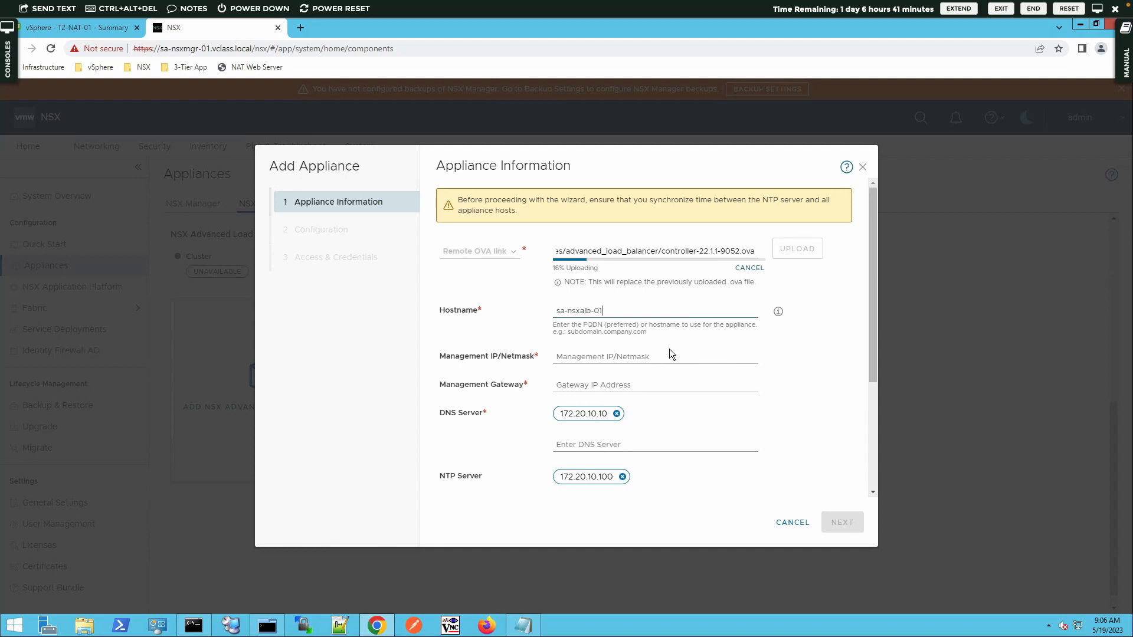
left_click(655, 361)
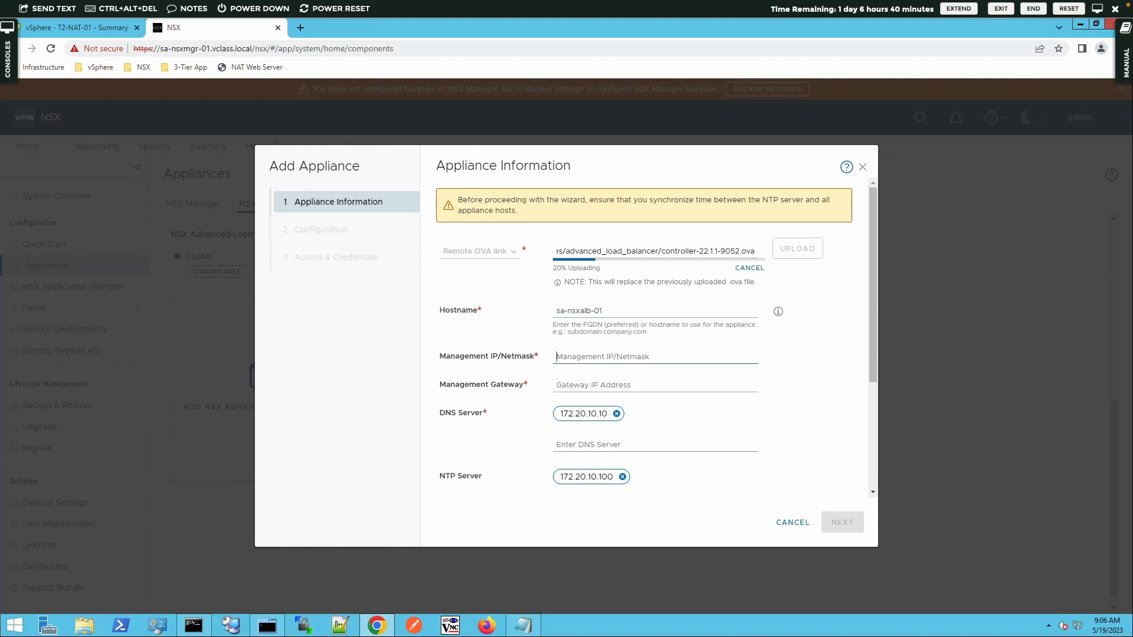
type("172.20.10.45/24")
Step: Fill in management gateway 172.20.10.10 and choose the Small node size
left_click(657, 384)
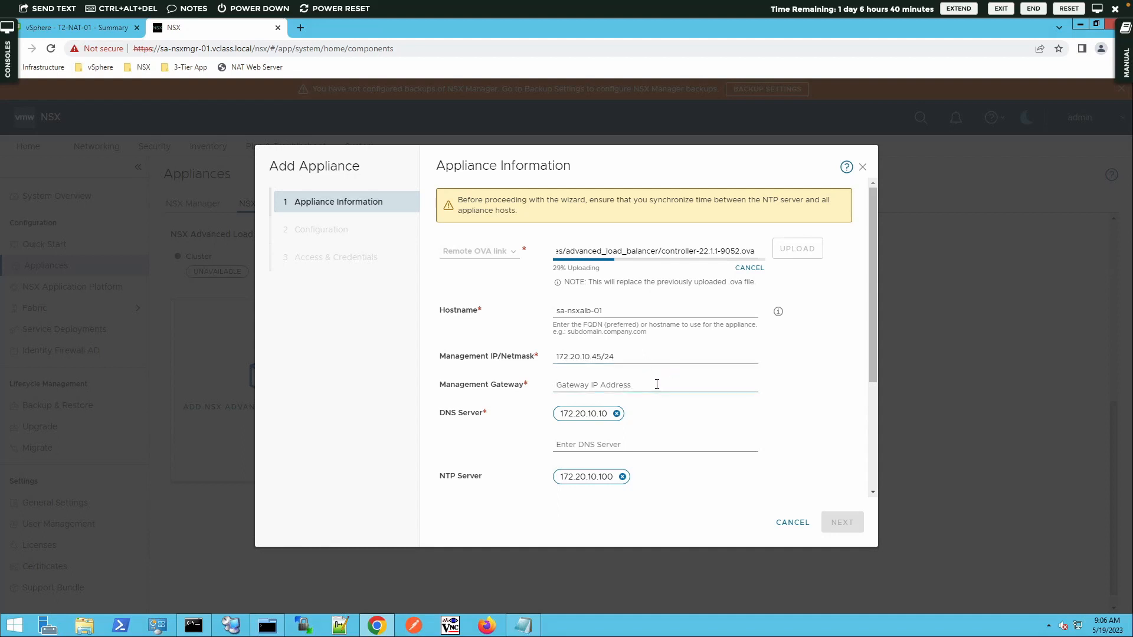
type("172.20.10.10")
left_click(872, 372)
scroll(876, 410, "down", 3)
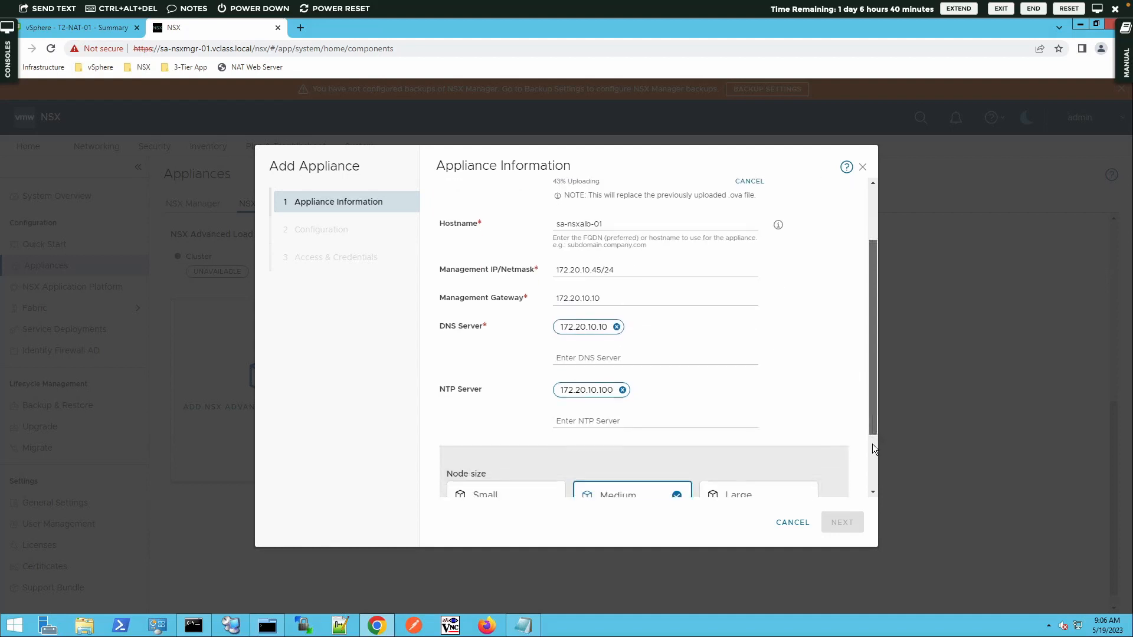
scroll(561, 285, "down", 1)
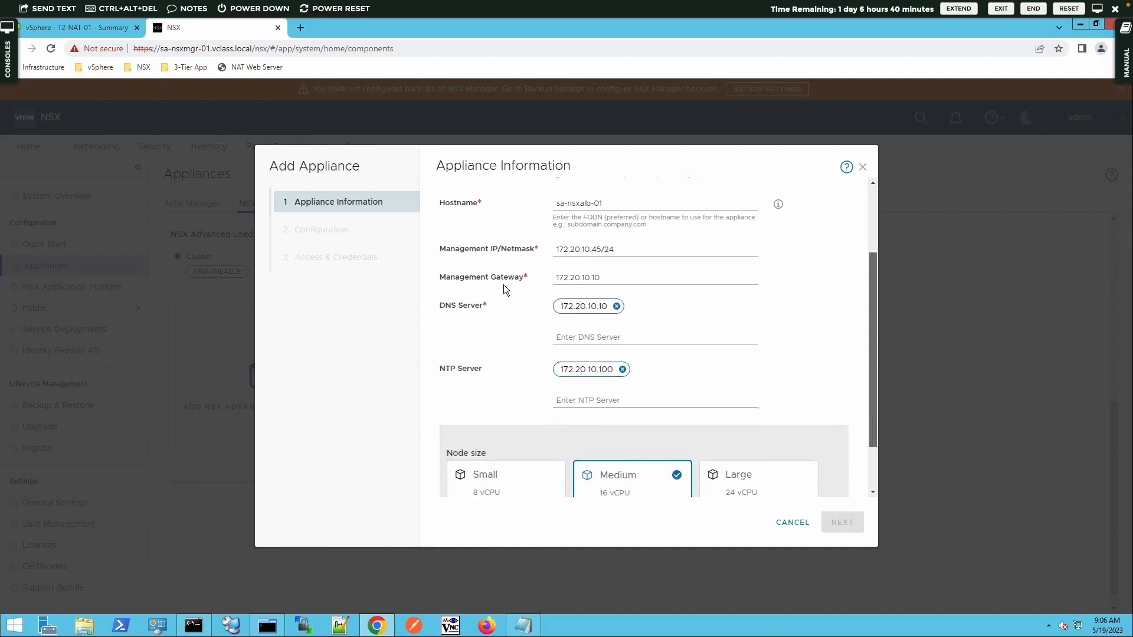
scroll(548, 330, "down", 1)
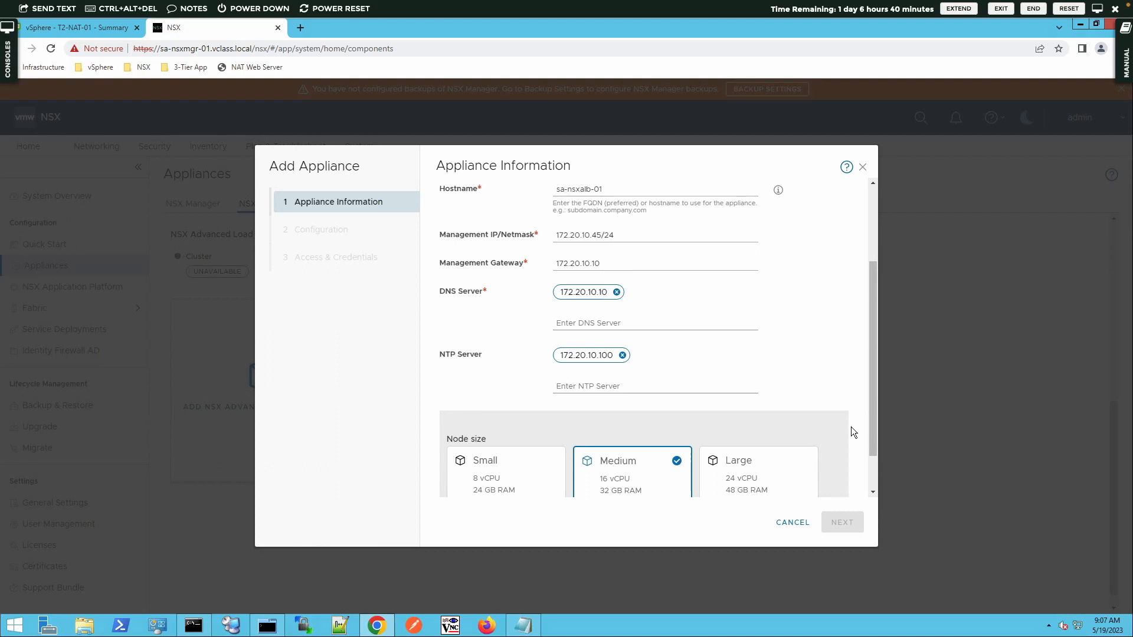
left_click(532, 486)
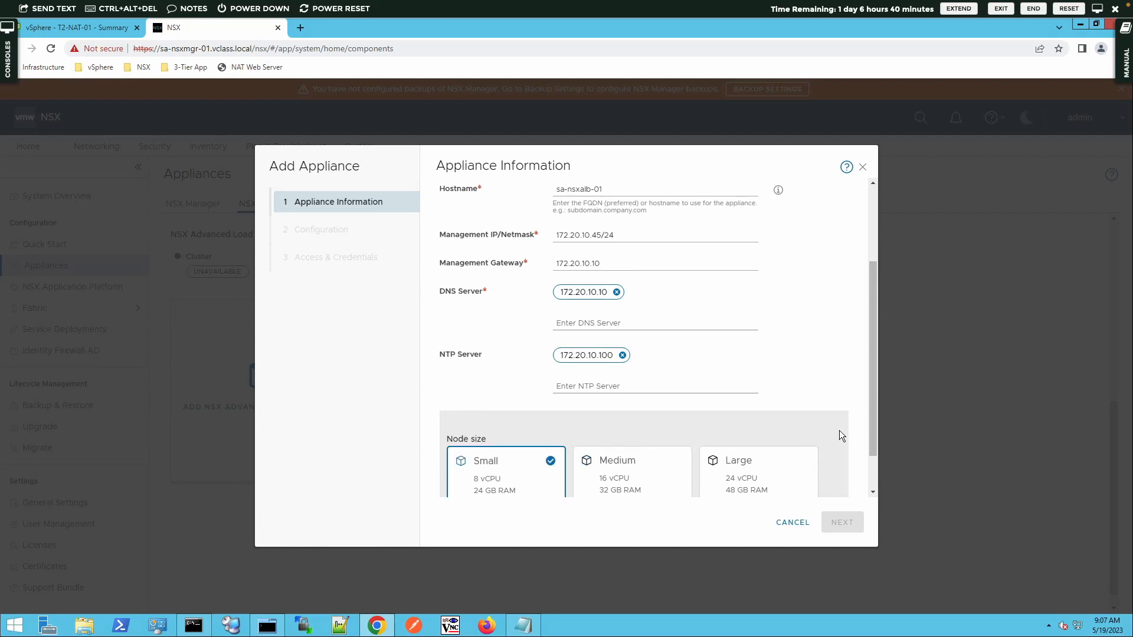
scroll(852, 316, "up", 3)
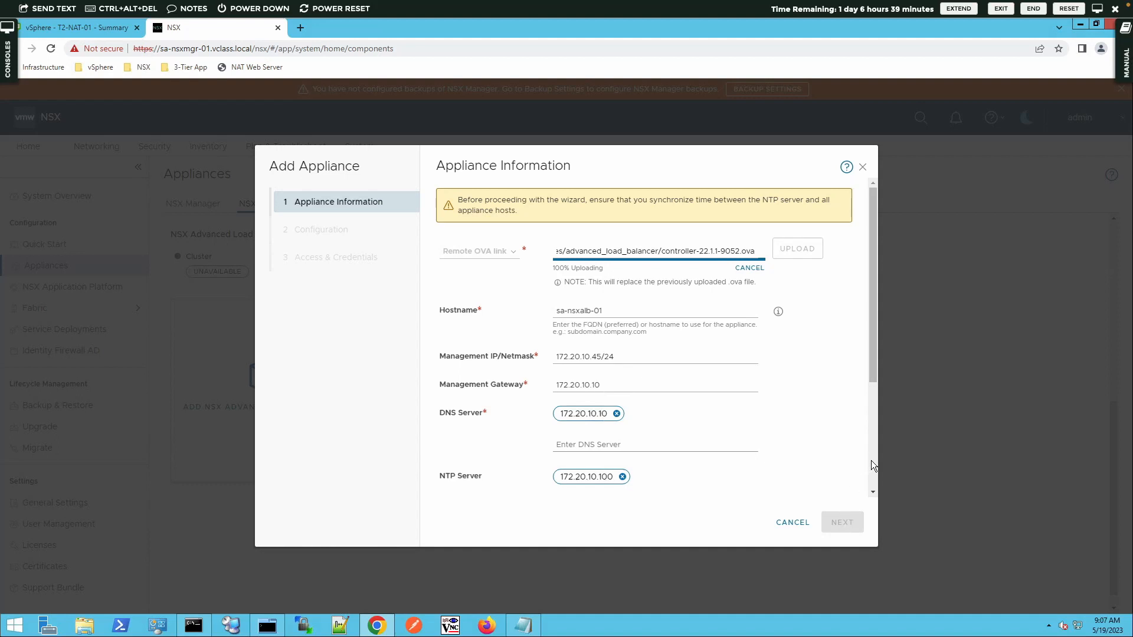
Step: Review the completed appliance information and advance to the Configuration step
scroll(871, 462, "down", 3)
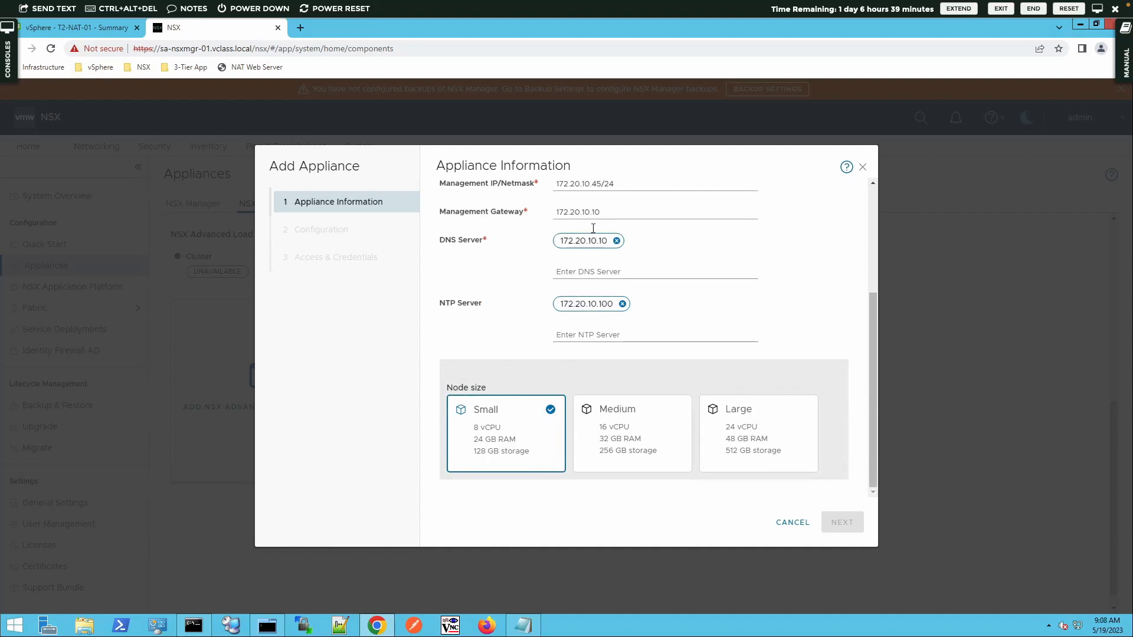
scroll(873, 204, "up", 3)
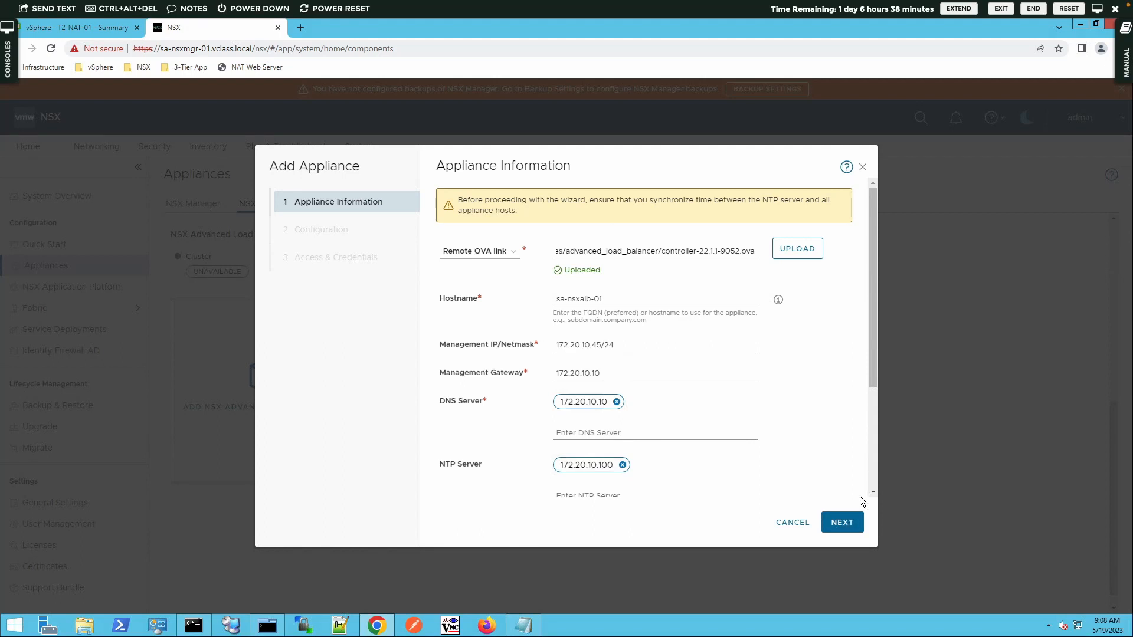
left_click(850, 527)
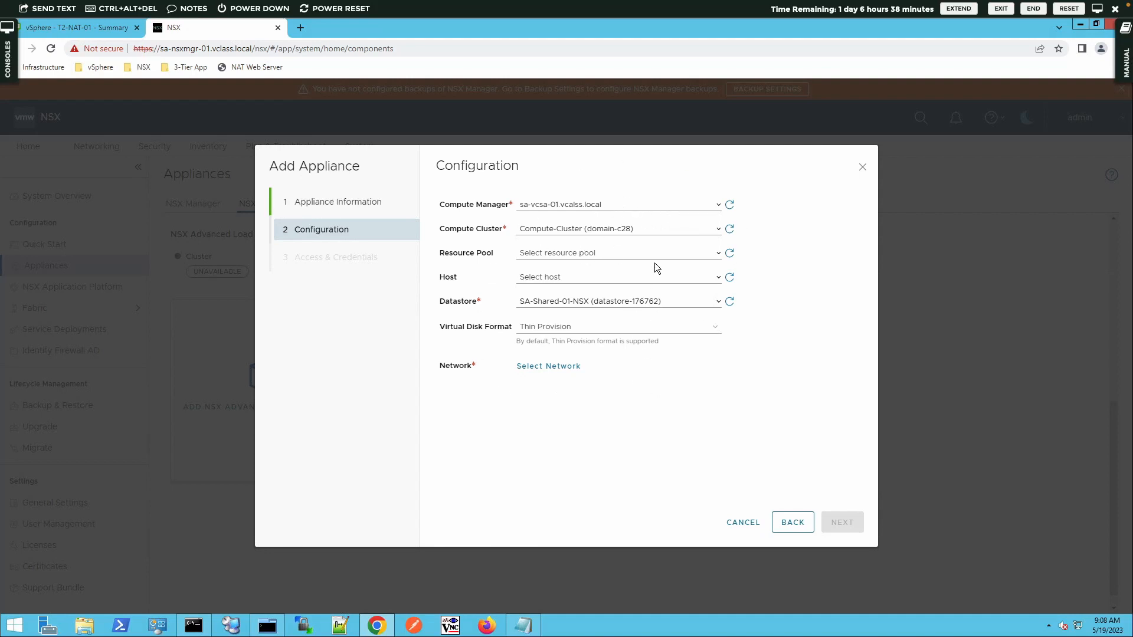
Step: Place the controller on Management-Cluster with network pg-SA-Management and continue to Access & Credentials
left_click(718, 231)
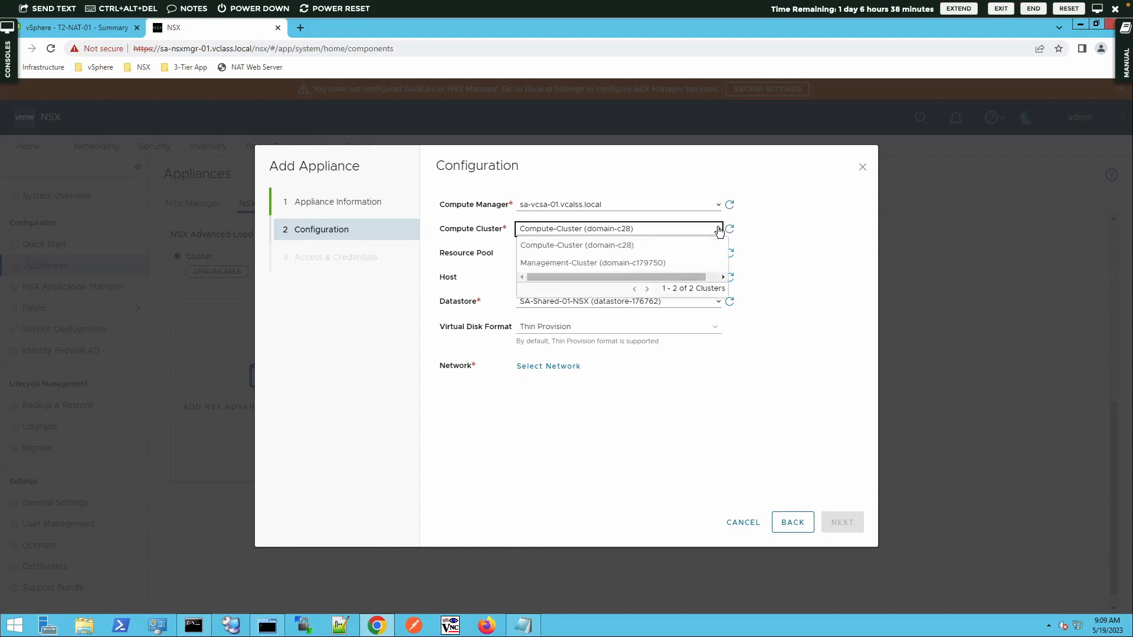
left_click(617, 262)
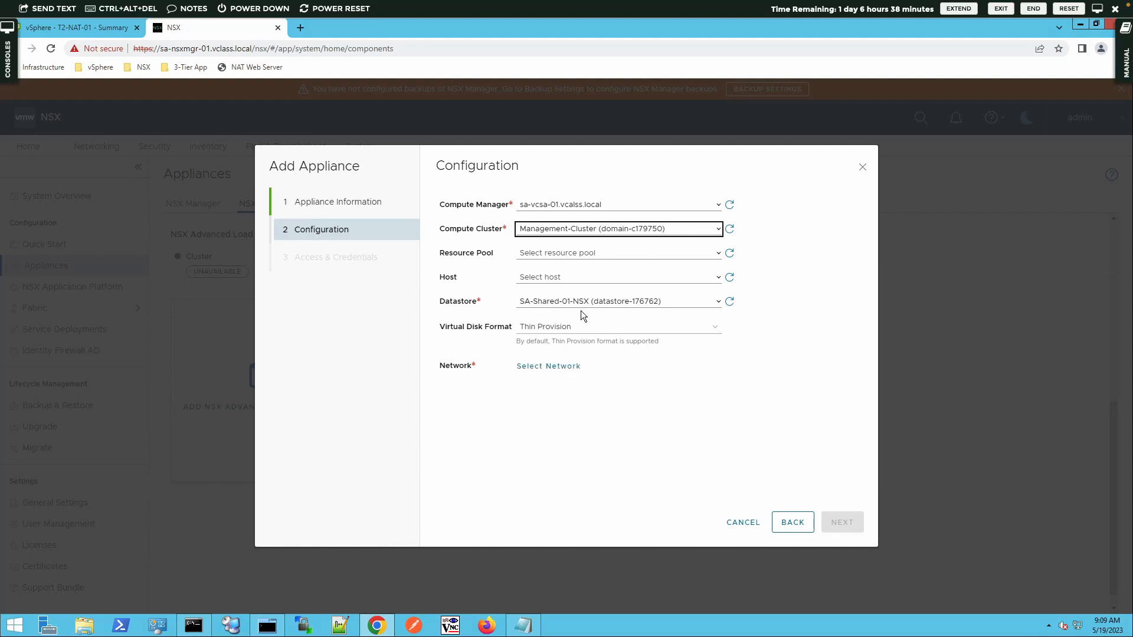
left_click(559, 367)
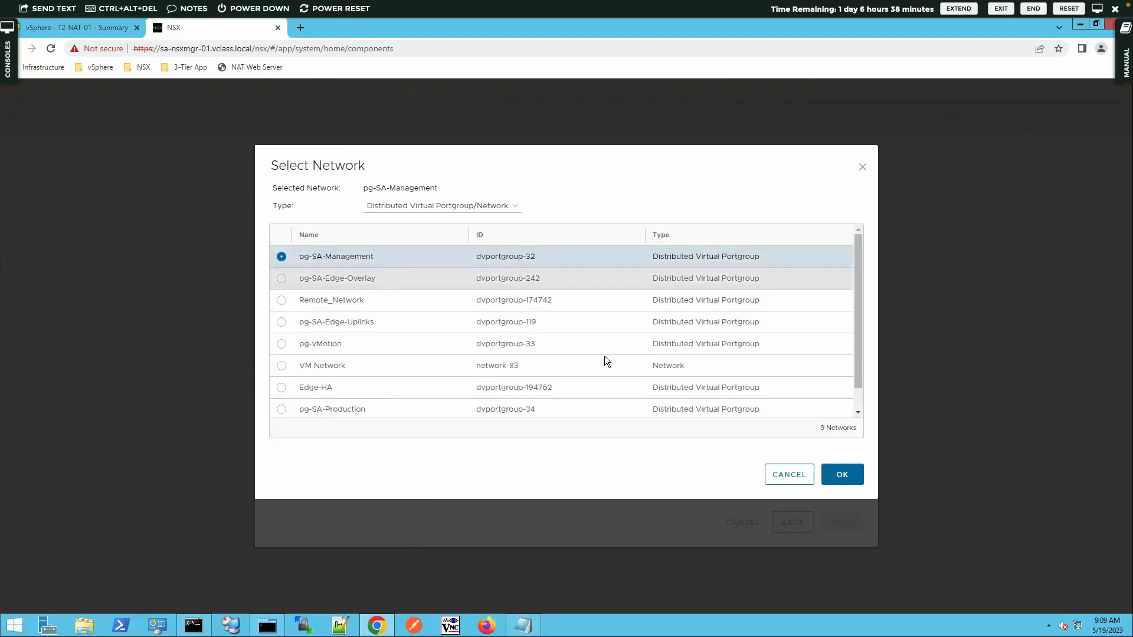
left_click(841, 474)
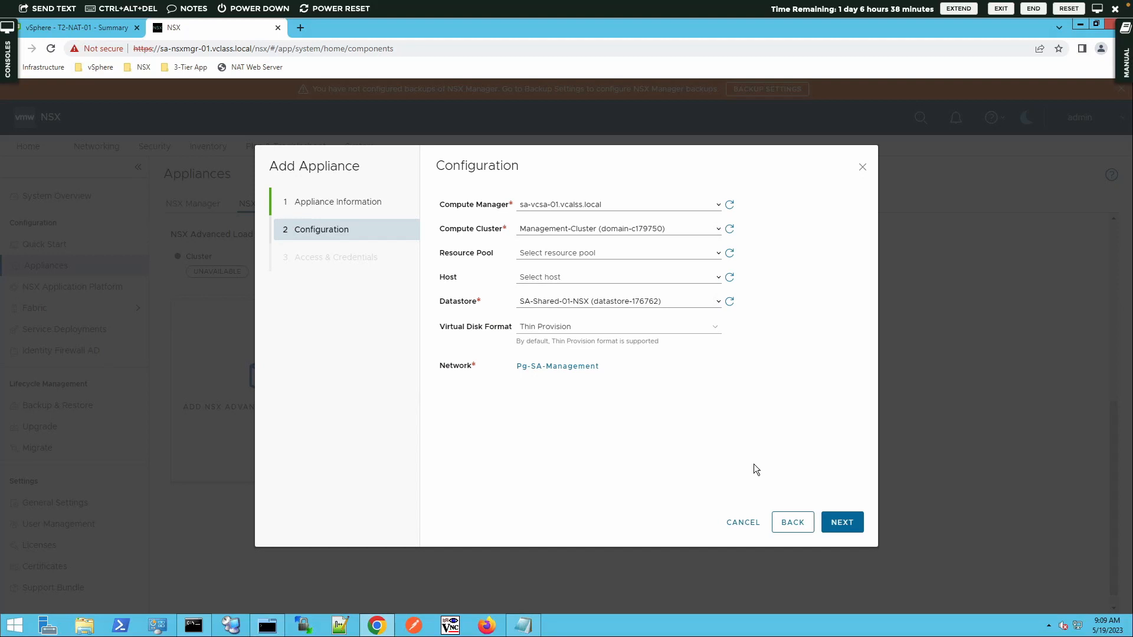
left_click(842, 522)
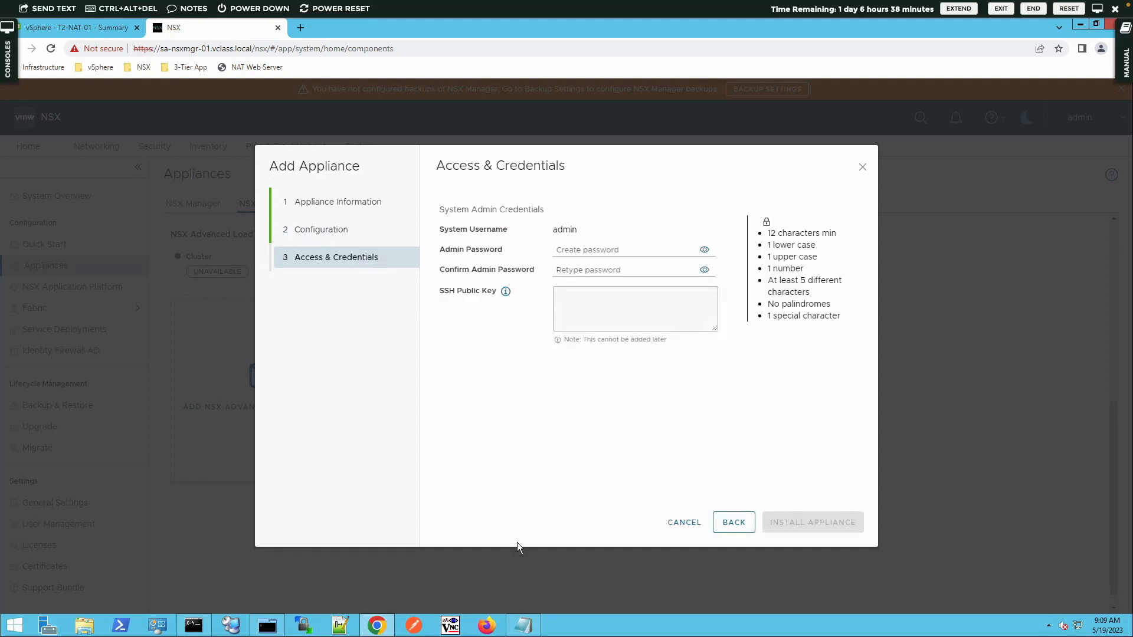
Step: Paste the NSX password from Lab-Notes.txt into both Admin Password and Confirm Admin Password
left_click(523, 624)
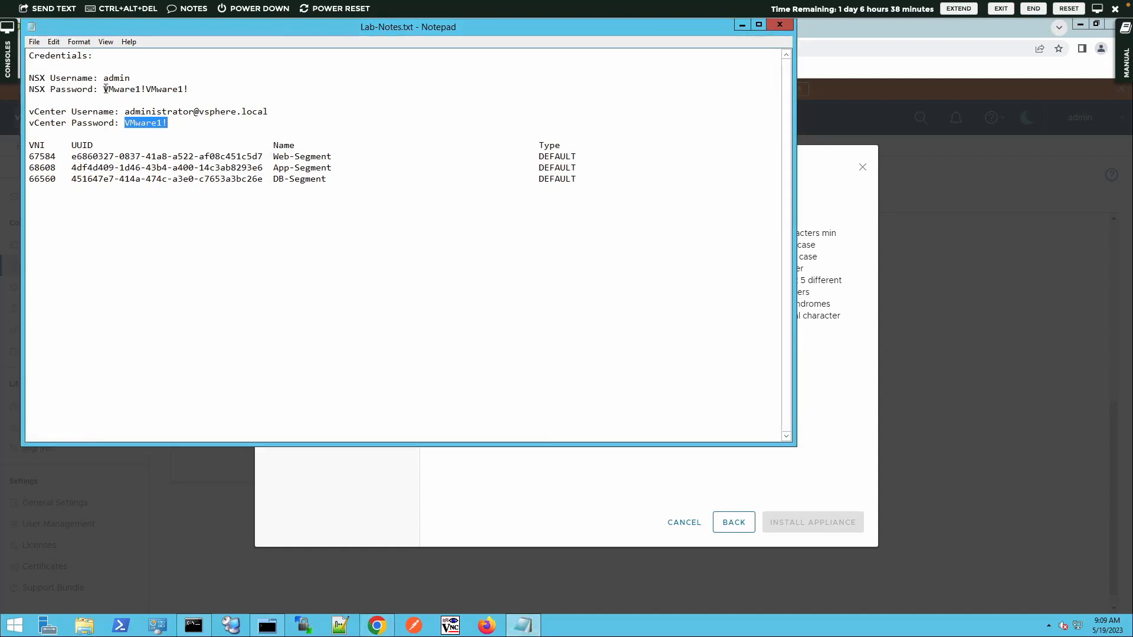
left_click_drag(105, 89, 188, 89)
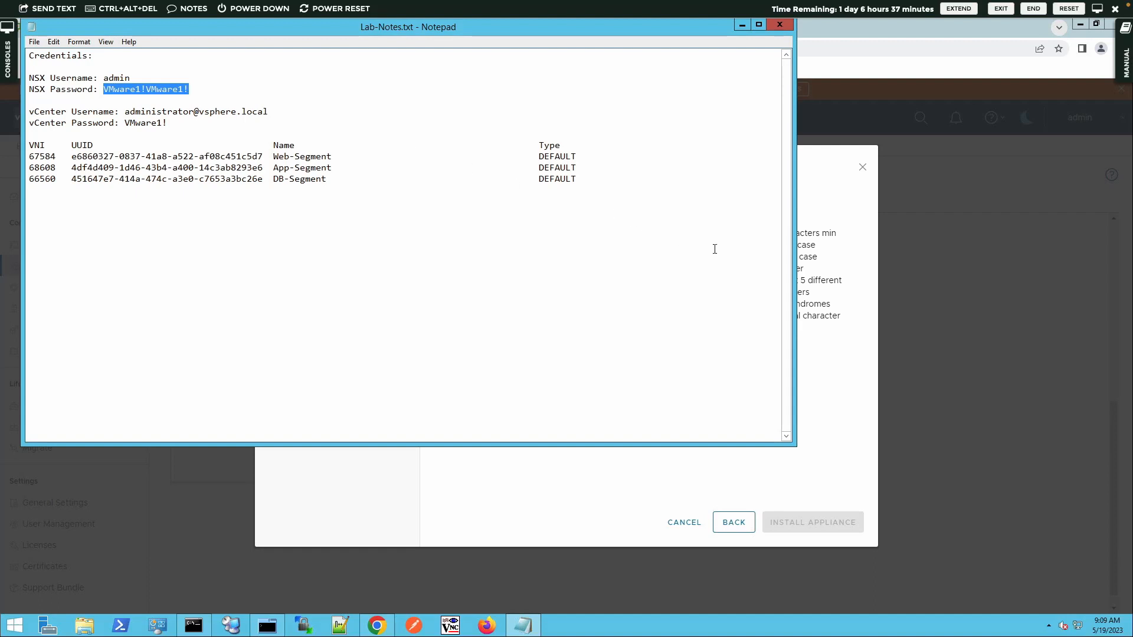
left_click(803, 280)
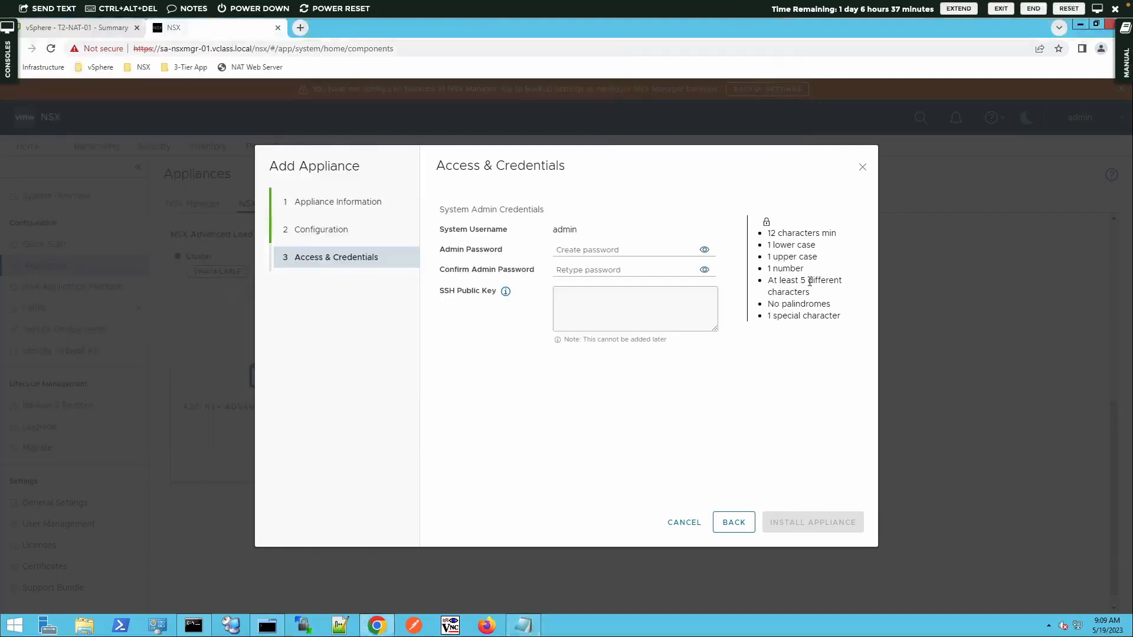
left_click(607, 252)
key("ctrl+v")
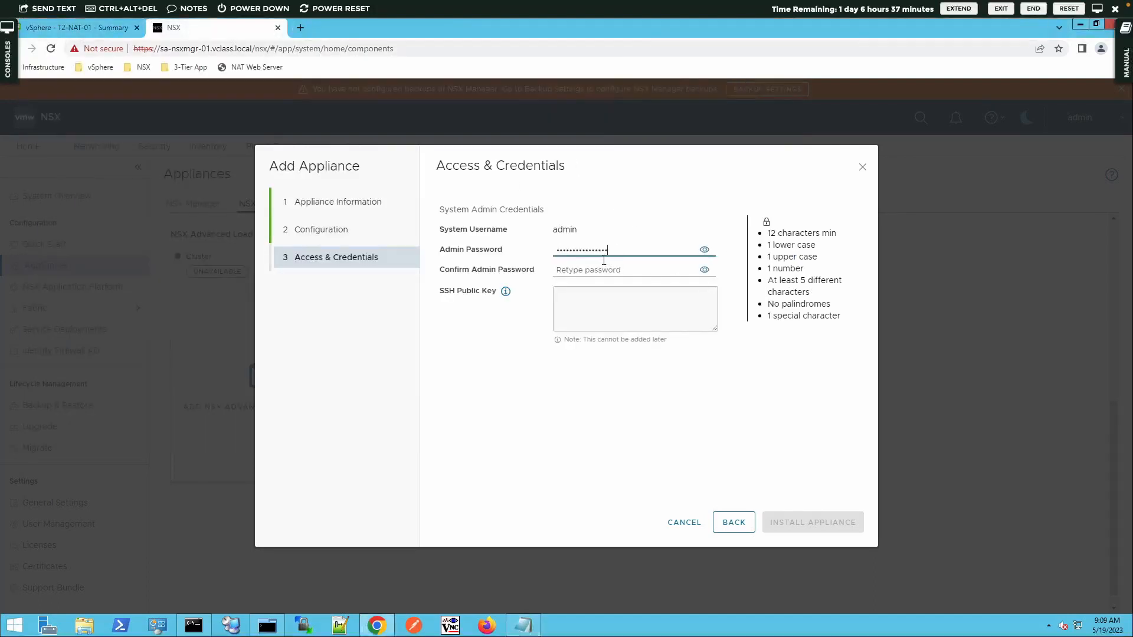
left_click(598, 270)
key("ctrl+v")
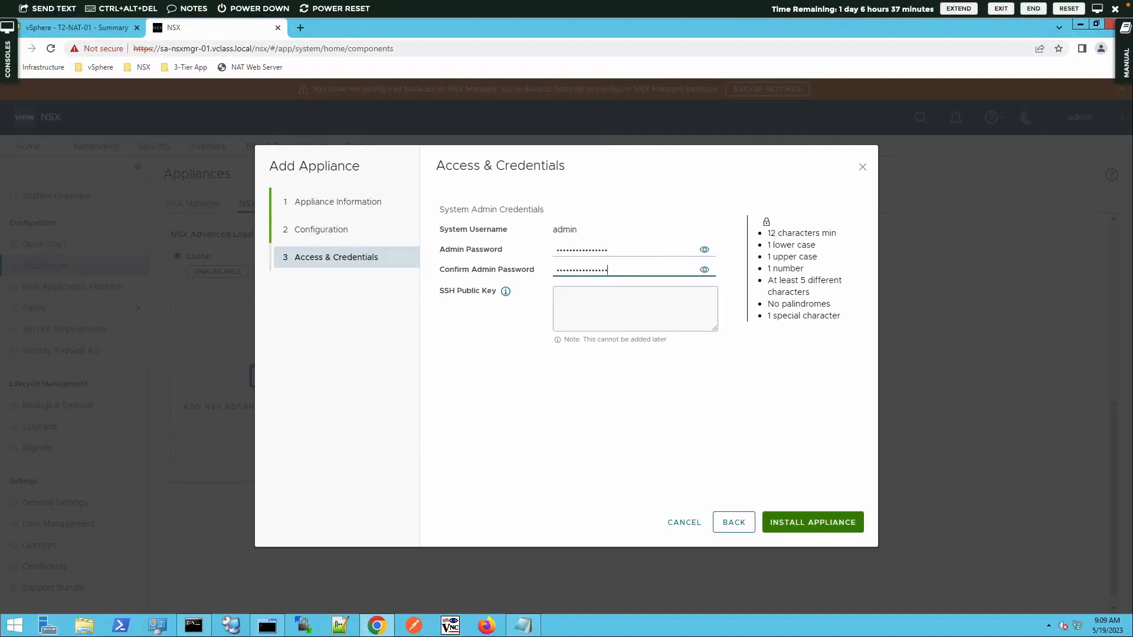
Step: Reveal both password fields to verify them, then install the controller appliance
left_click(705, 251)
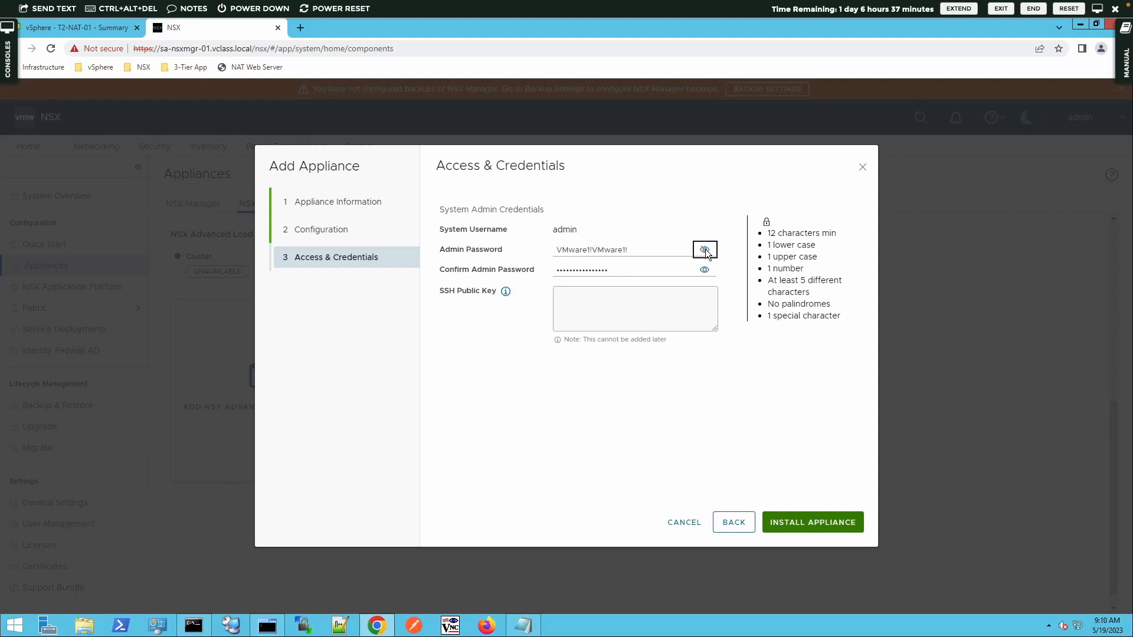
left_click(705, 271)
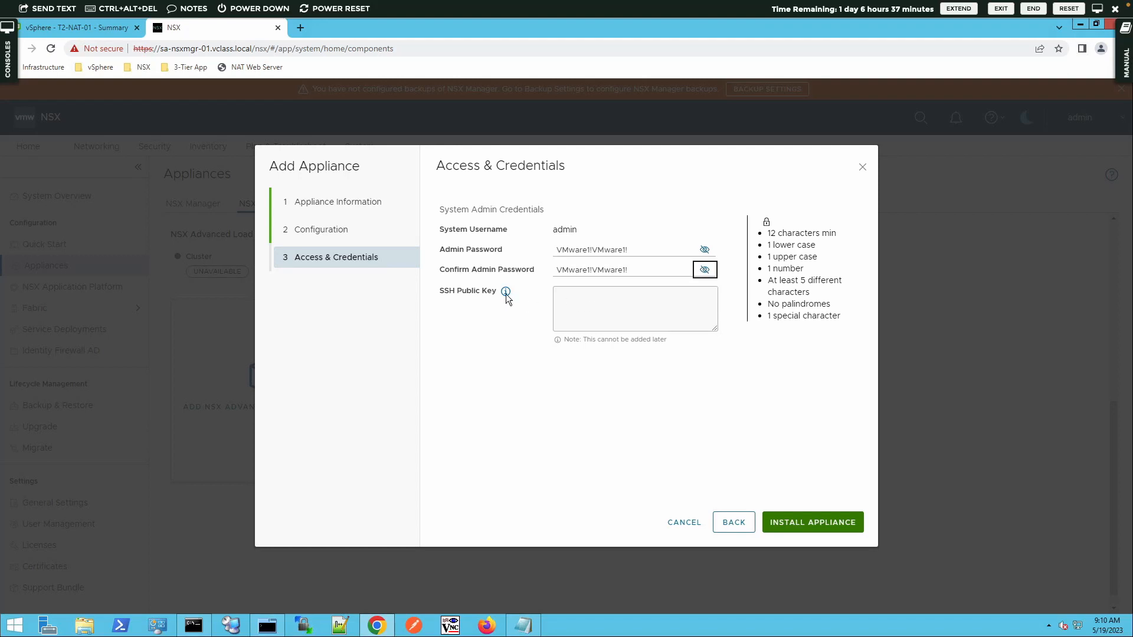
mouse_move(506, 296)
left_click(820, 525)
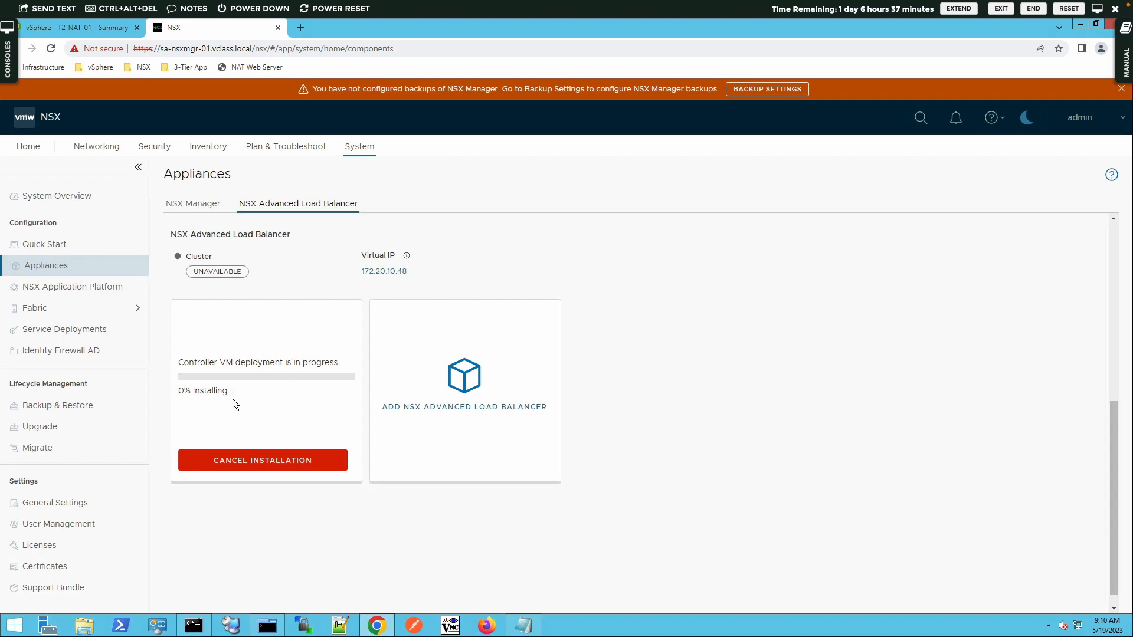
Step: Switch to the vSphere Client to watch the Deploy OVF template task on Management-Cluster
left_click(106, 27)
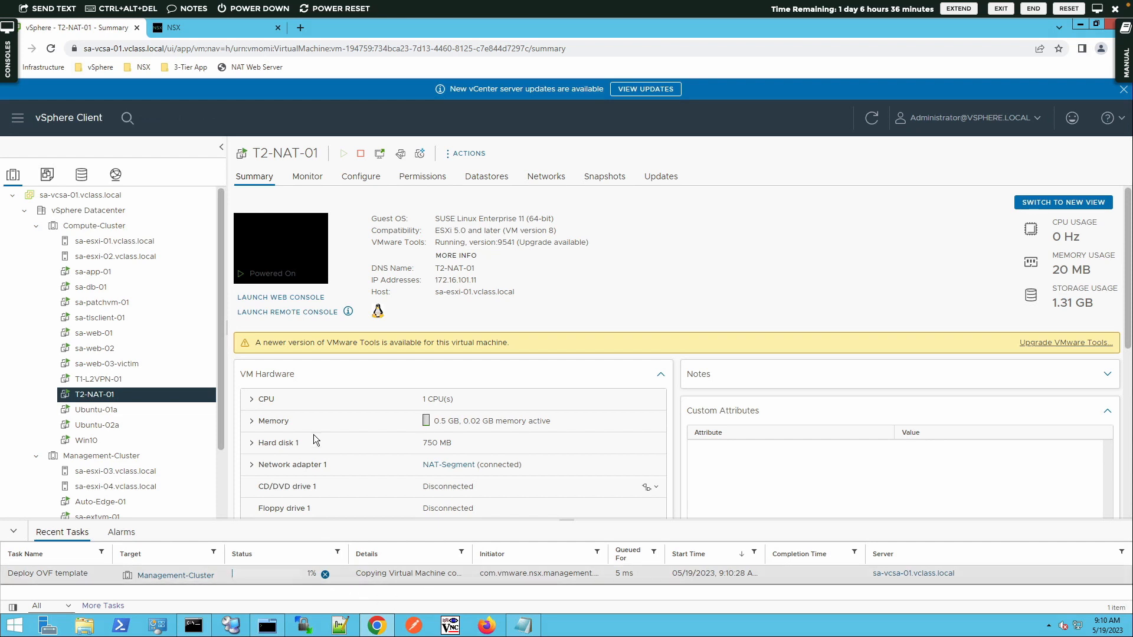
Step: Return to NSX Manager's Advanced Load Balancer appliances page, where controller 172.20.10.45 shows as leader
left_click(186, 30)
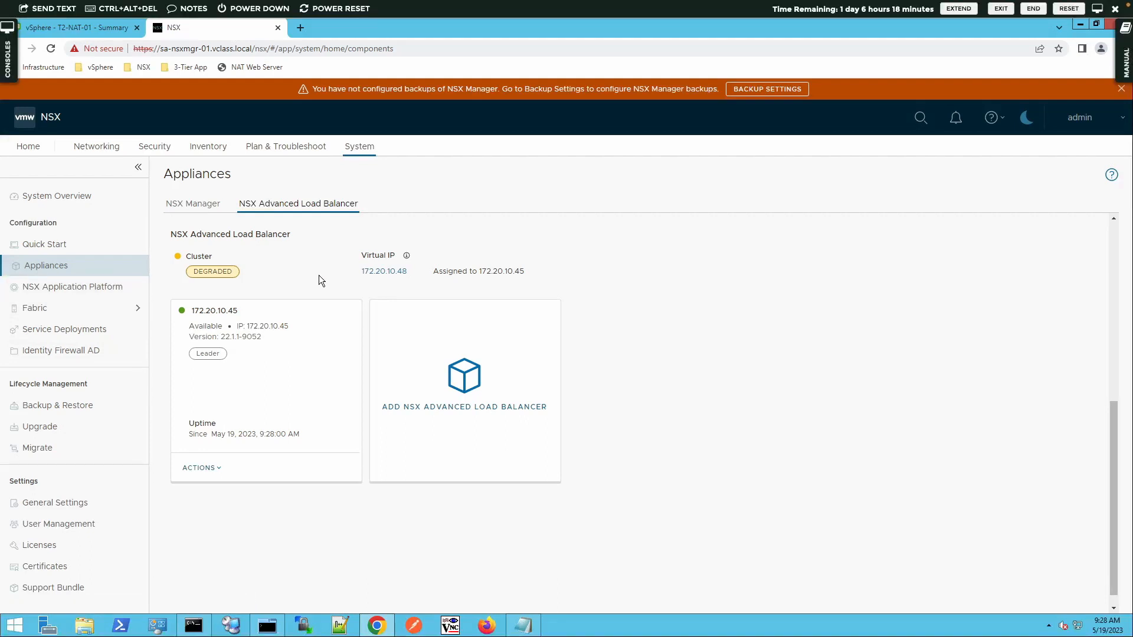
Step: Open the NSX > NSX ALB bookmark (172.20.10.48) in a new tab, proceeding past the certificate warning
left_click(299, 28)
left_click(143, 69)
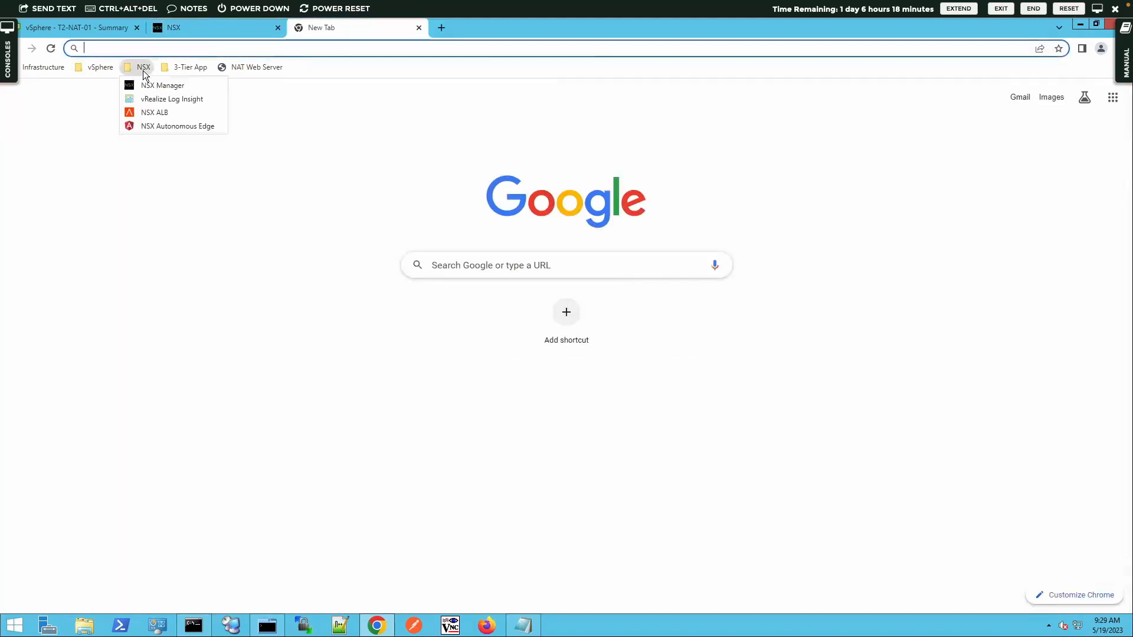
left_click(164, 112)
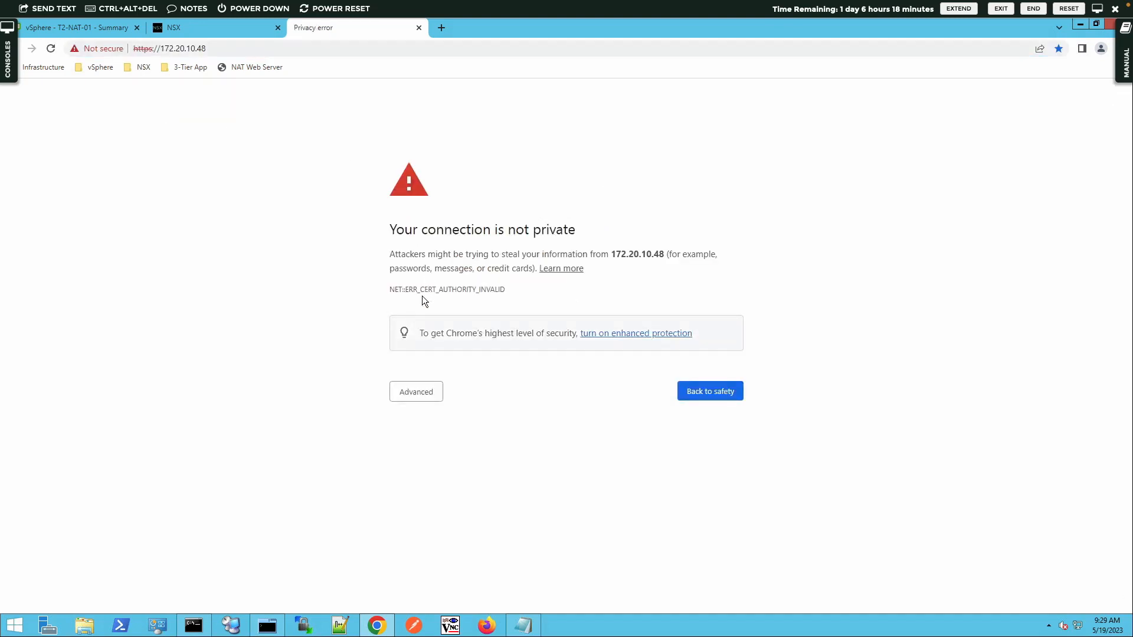
left_click(422, 400)
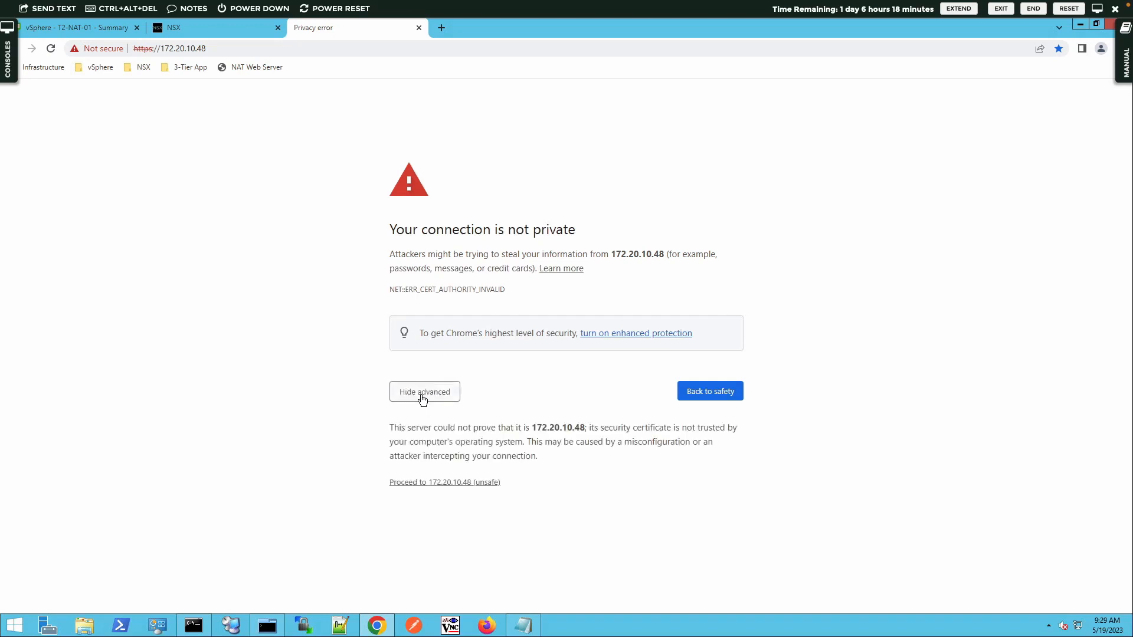
left_click(447, 483)
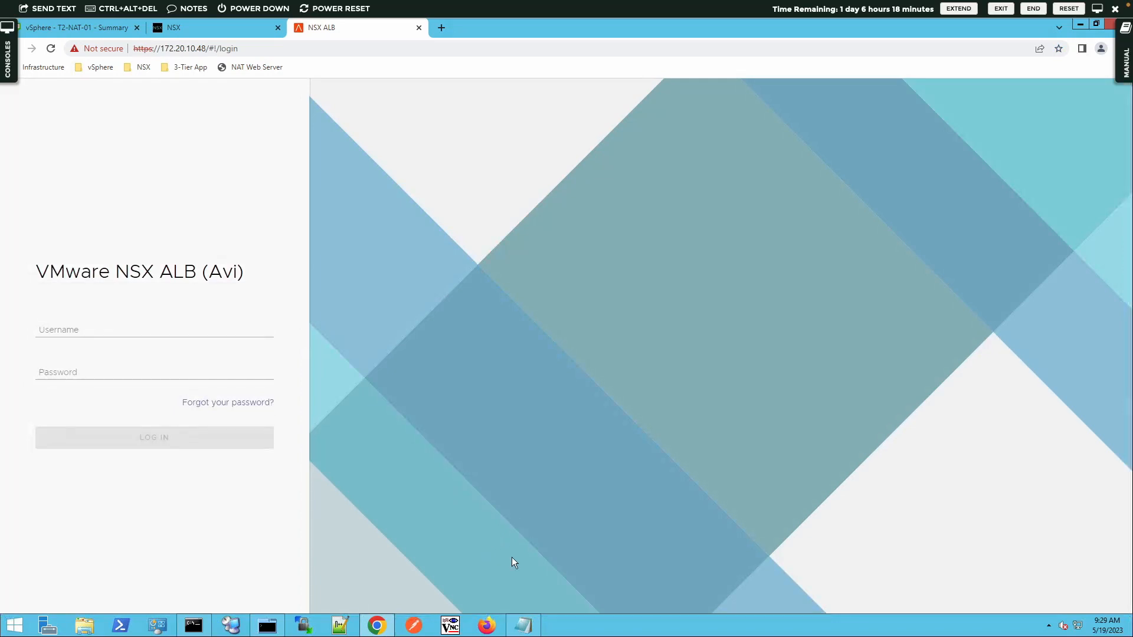
Step: Copy the NSX username from Lab-Notes.txt into the NSX ALB login Username field
left_click(523, 624)
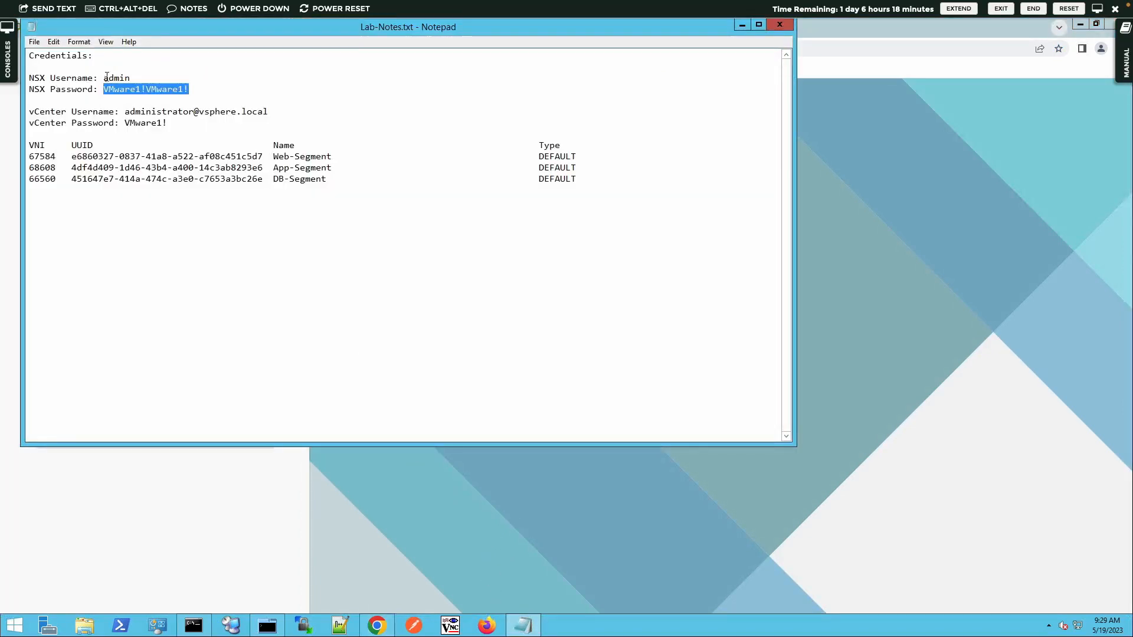
left_click_drag(104, 78, 130, 76)
key("ctrl+c")
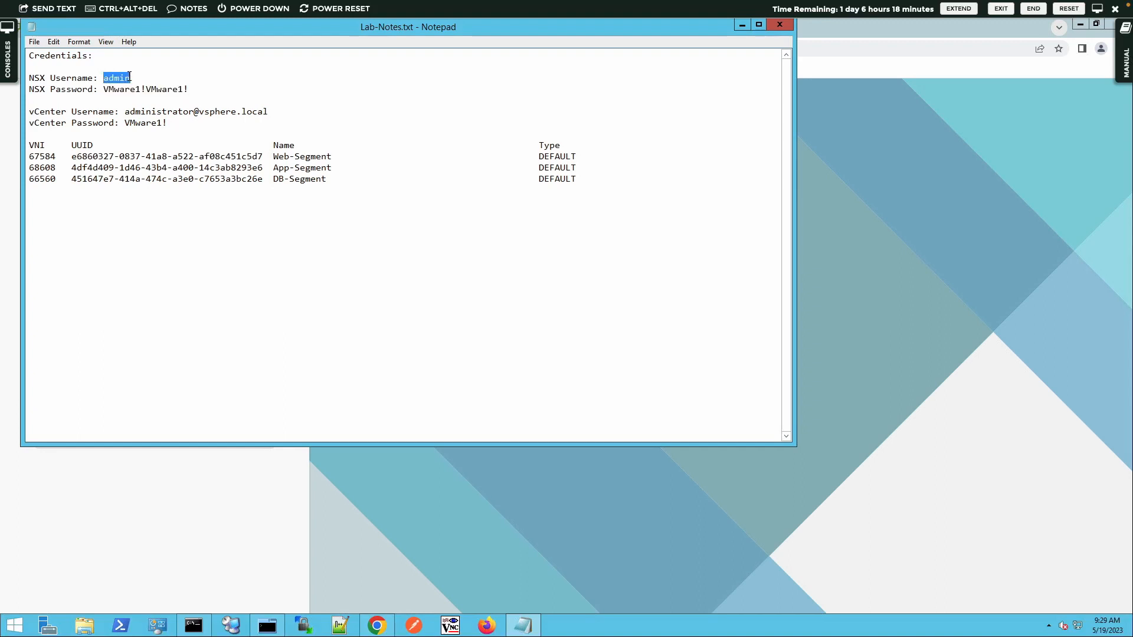
left_click(169, 468)
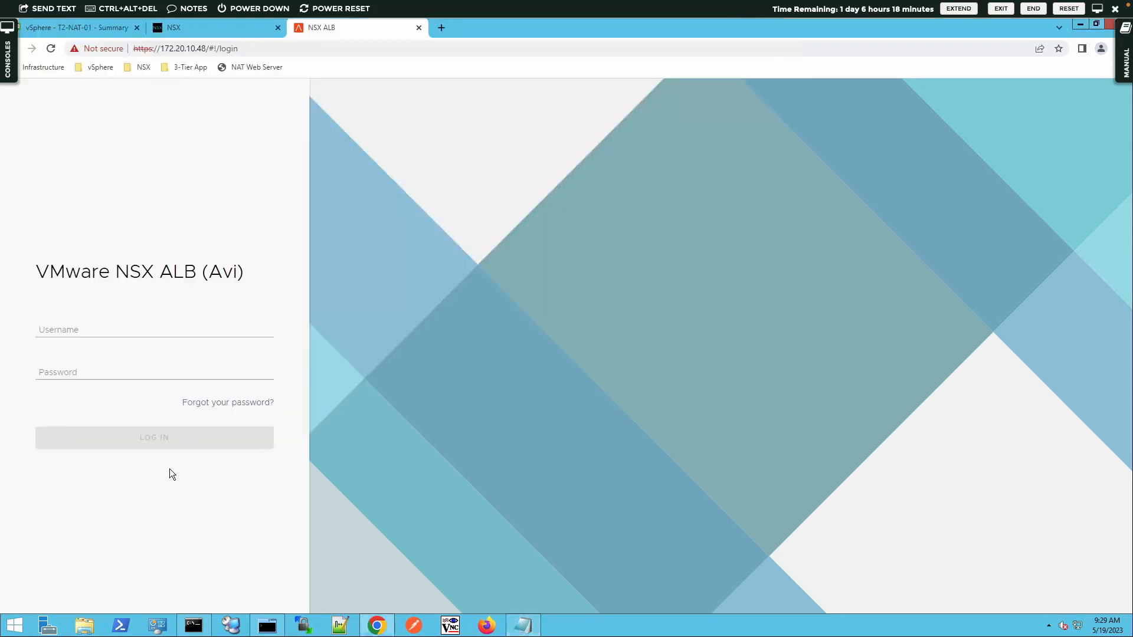
left_click(114, 334)
key("ctrl+v")
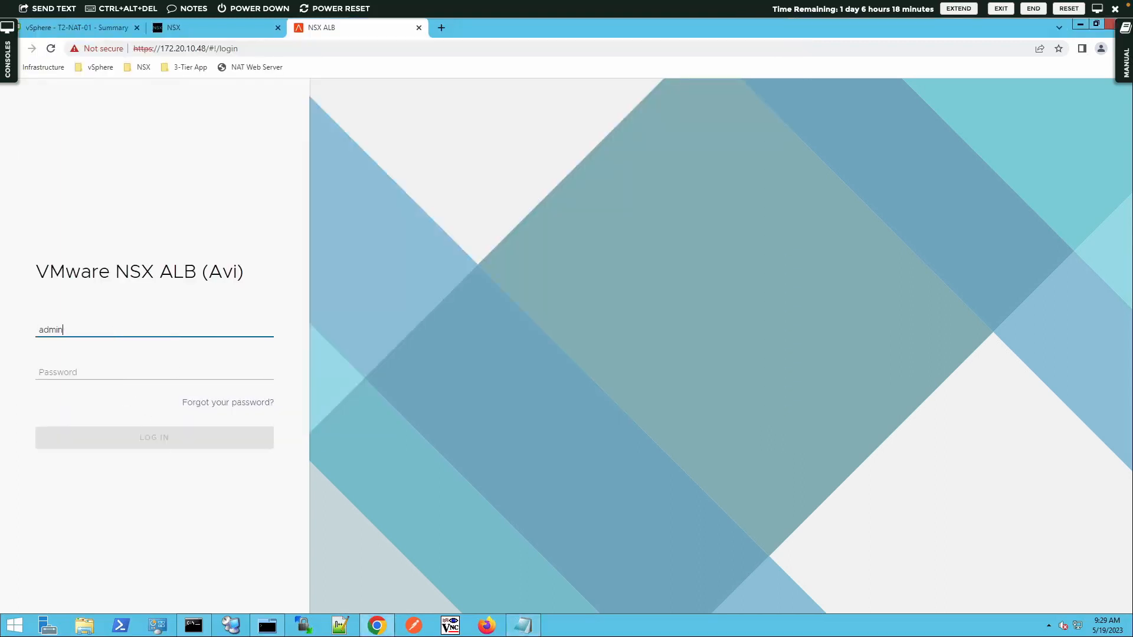
Step: Paste the NSX password from the lab notes and log in to NSX ALB
left_click(523, 625)
left_click_drag(103, 89, 188, 86)
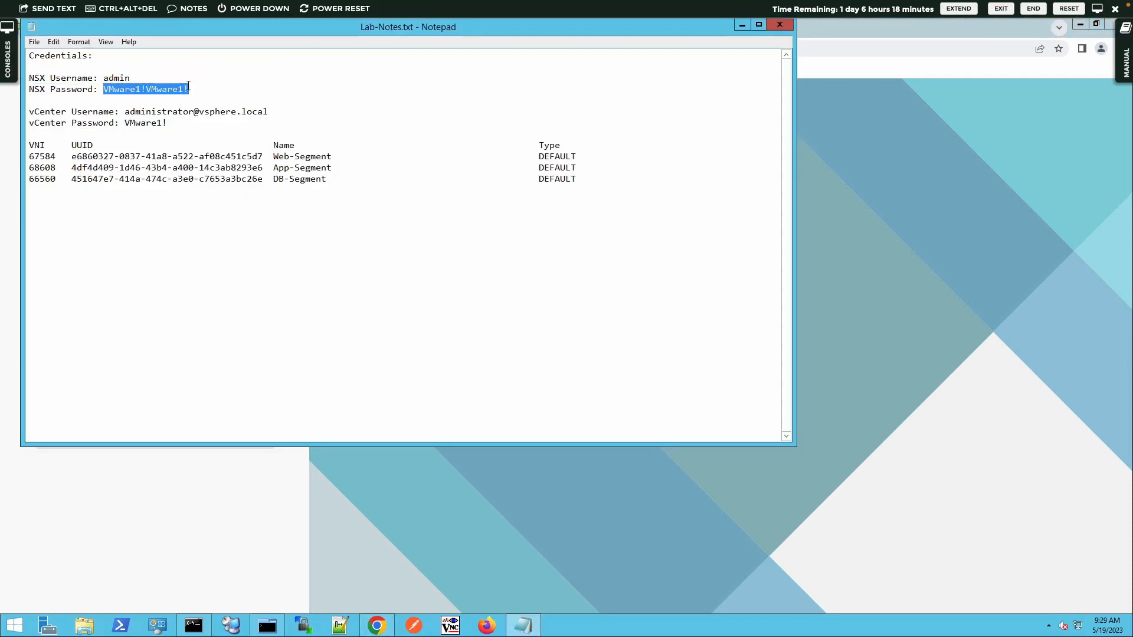
left_click(186, 490)
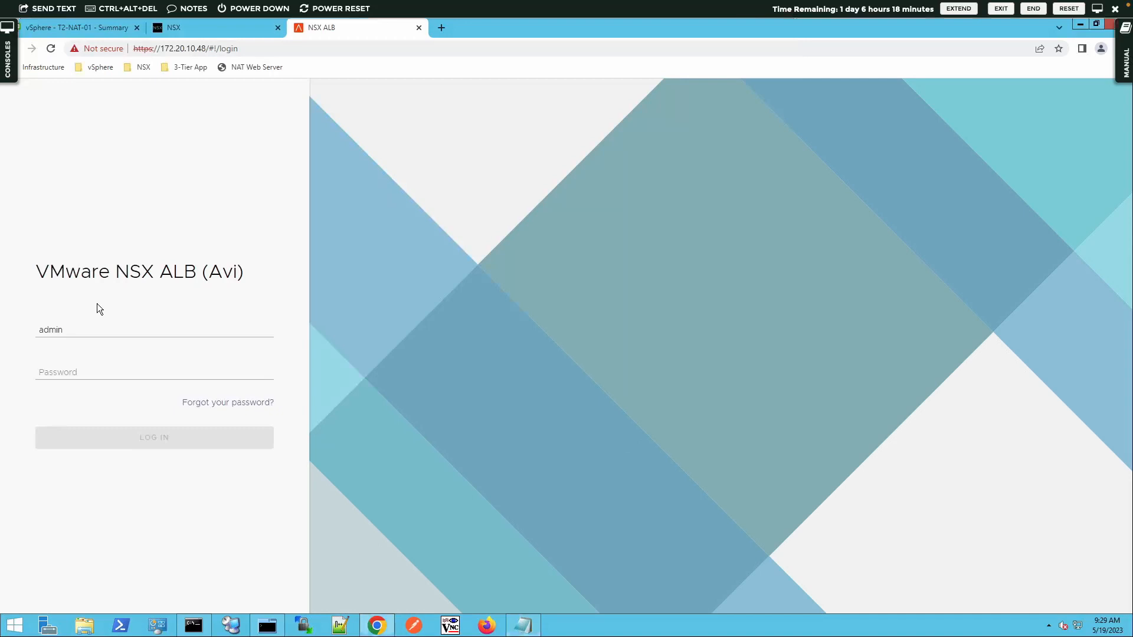
left_click(87, 367)
key("ctrl+v")
left_click(119, 443)
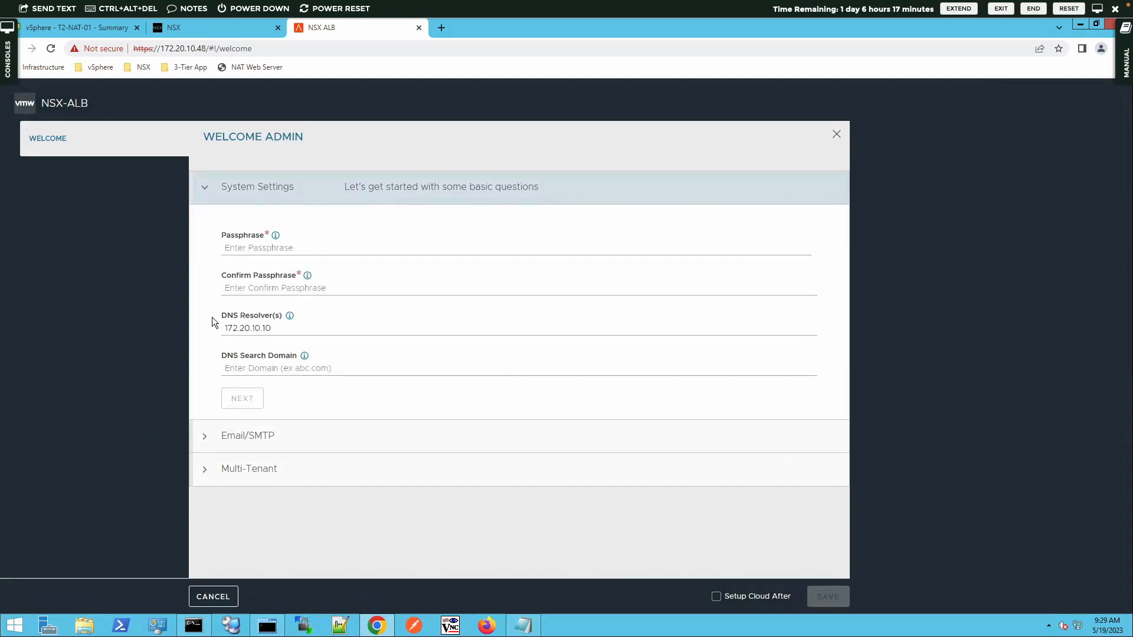
Step: Paste the backup passphrase into both the passphrase and confirmation fields
left_click(242, 250)
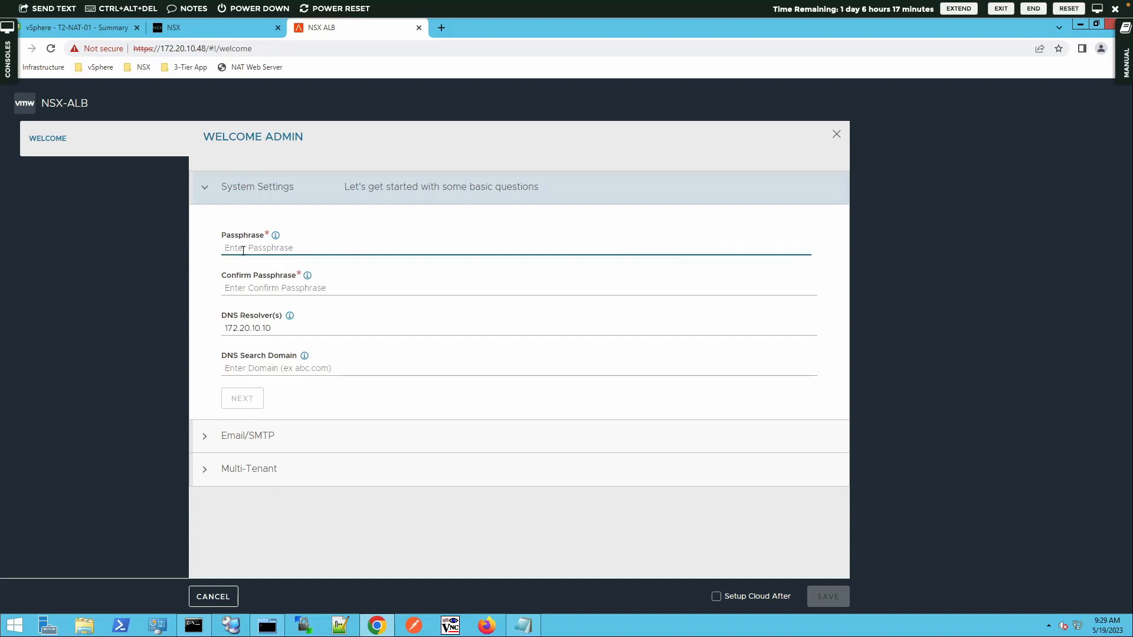
mouse_move(276, 238)
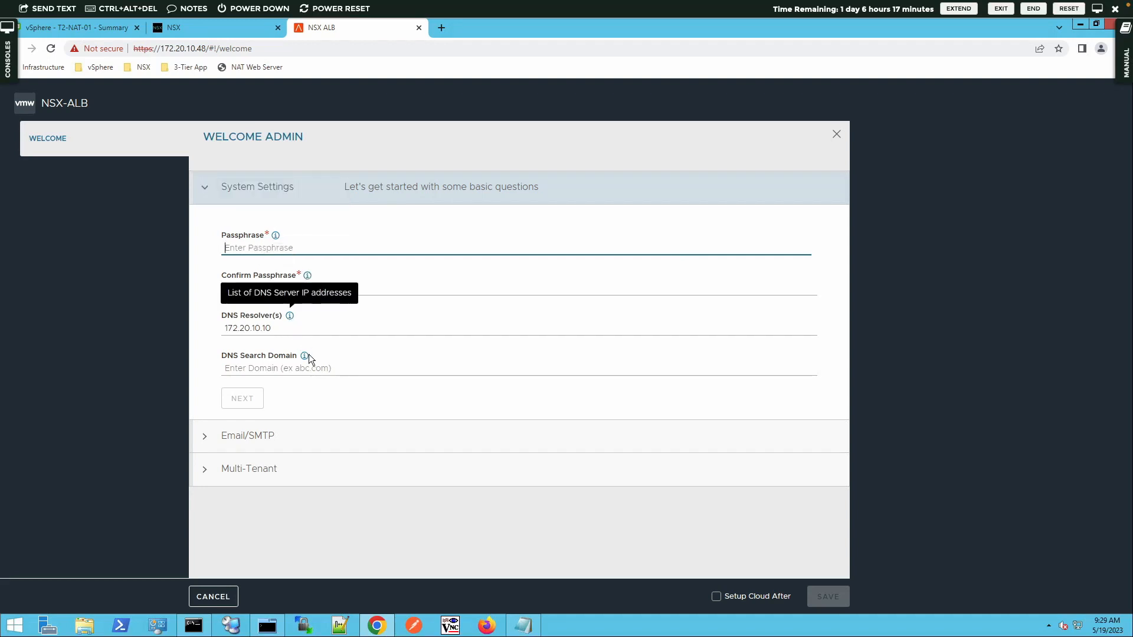
mouse_move(305, 356)
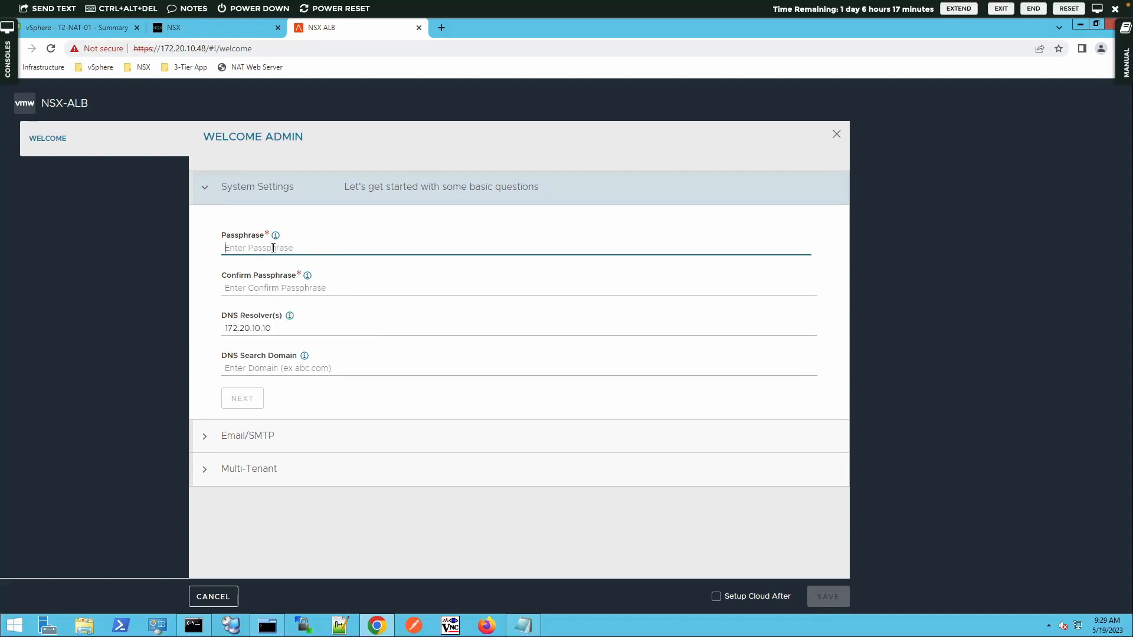
key("ctrl+v")
left_click(274, 287)
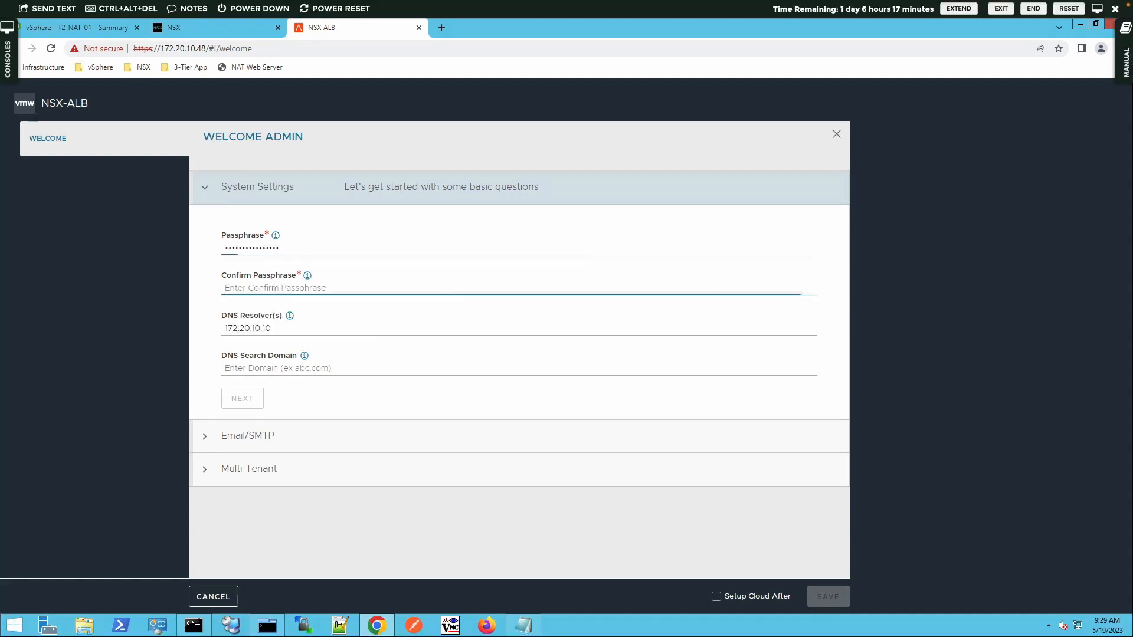
key("ctrl+v")
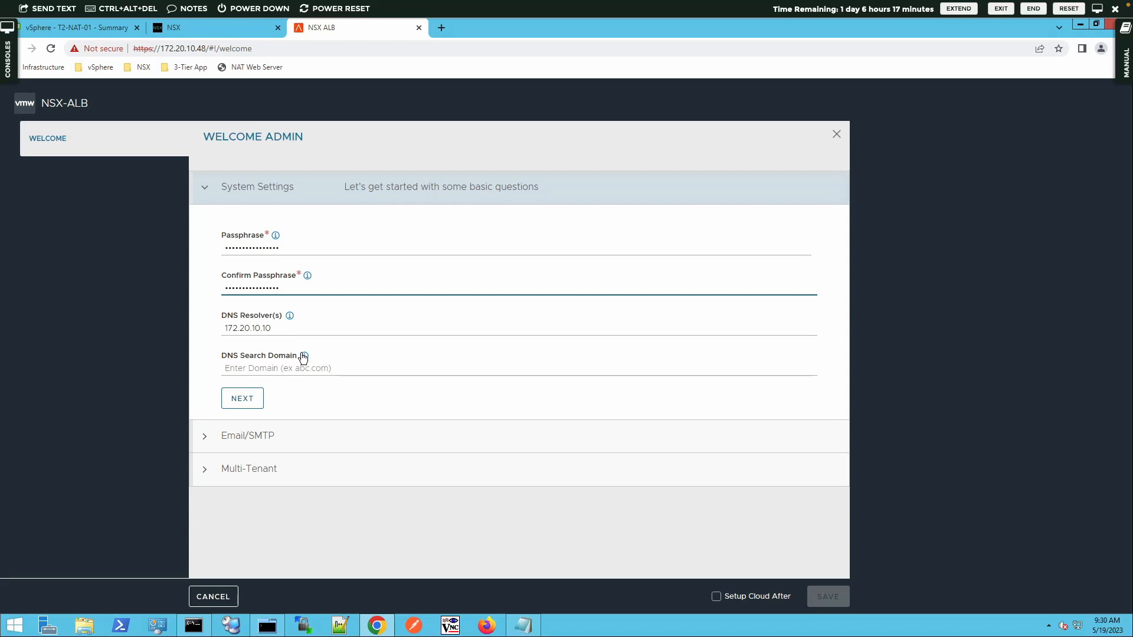
Step: Set the DNS search domain to vclass.local and continue to Email/SMTP settings
left_click(276, 368)
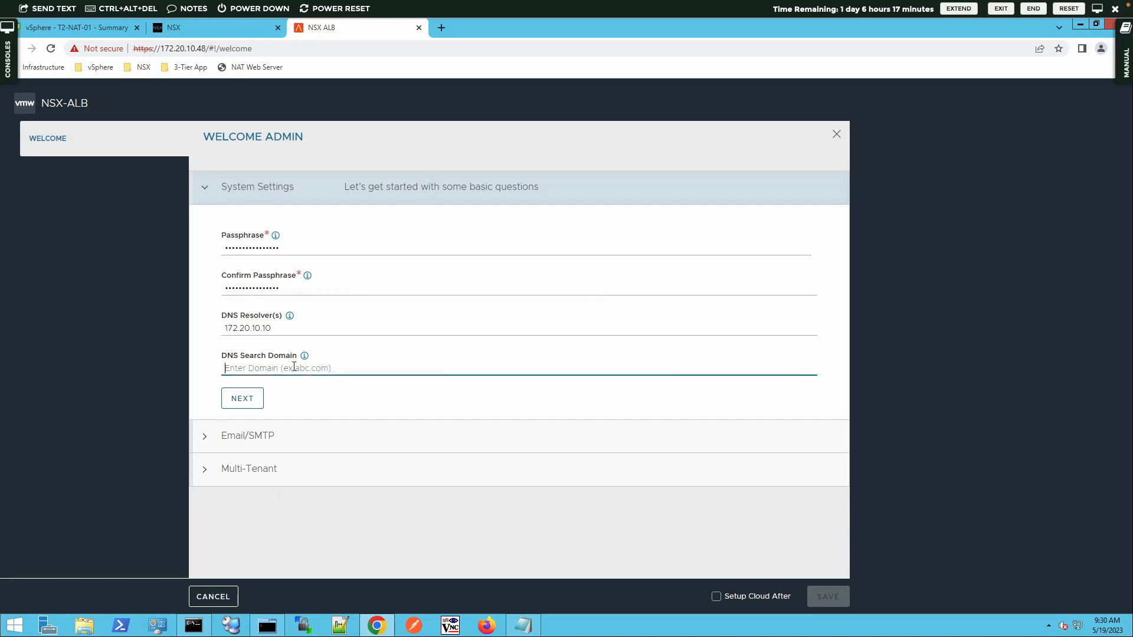
mouse_move(308, 364)
type("vc")
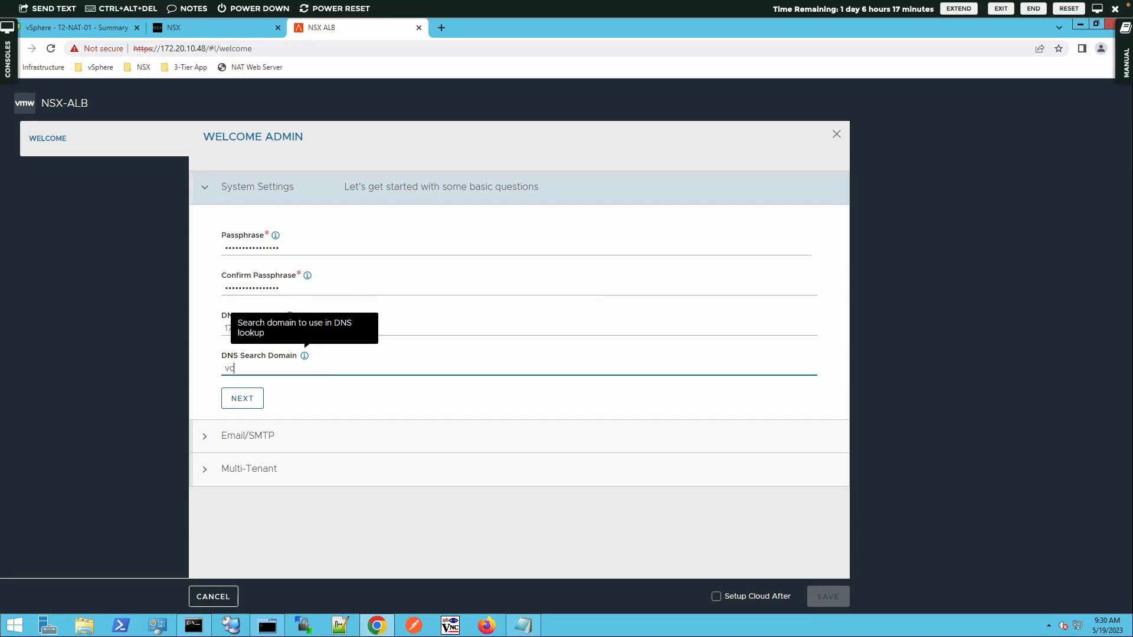
type("lass.local")
left_click(252, 408)
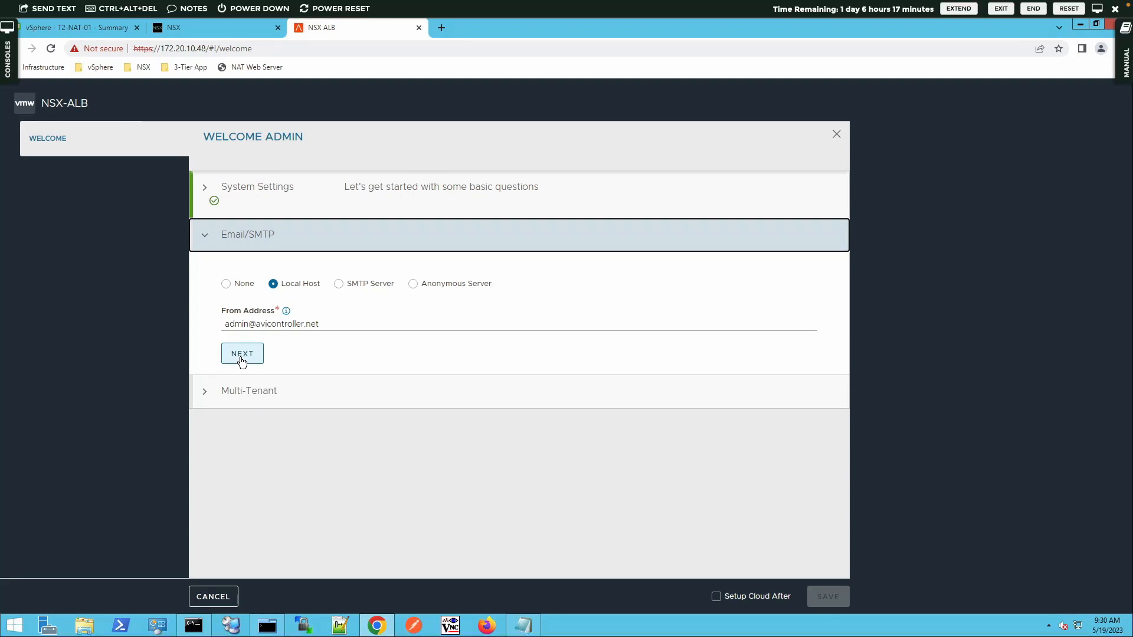
Step: Keep Local Host email and default multi-tenant options, then save the welcome wizard
left_click(241, 358)
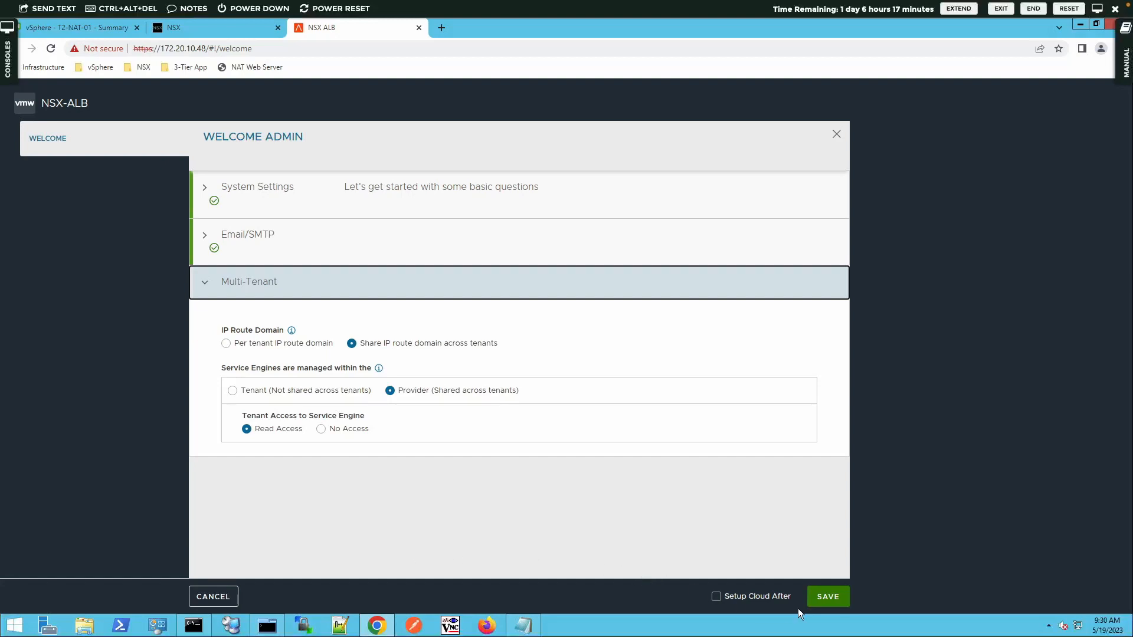
left_click(823, 597)
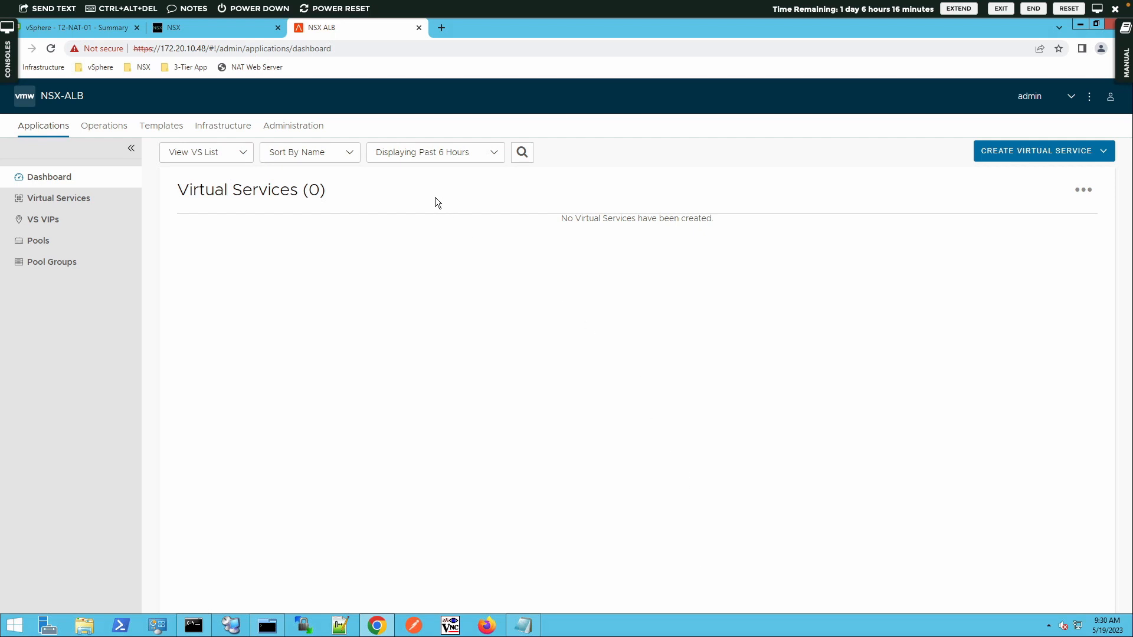
Step: Navigate to Administration > User Credentials, which currently lists no credentials
left_click(307, 131)
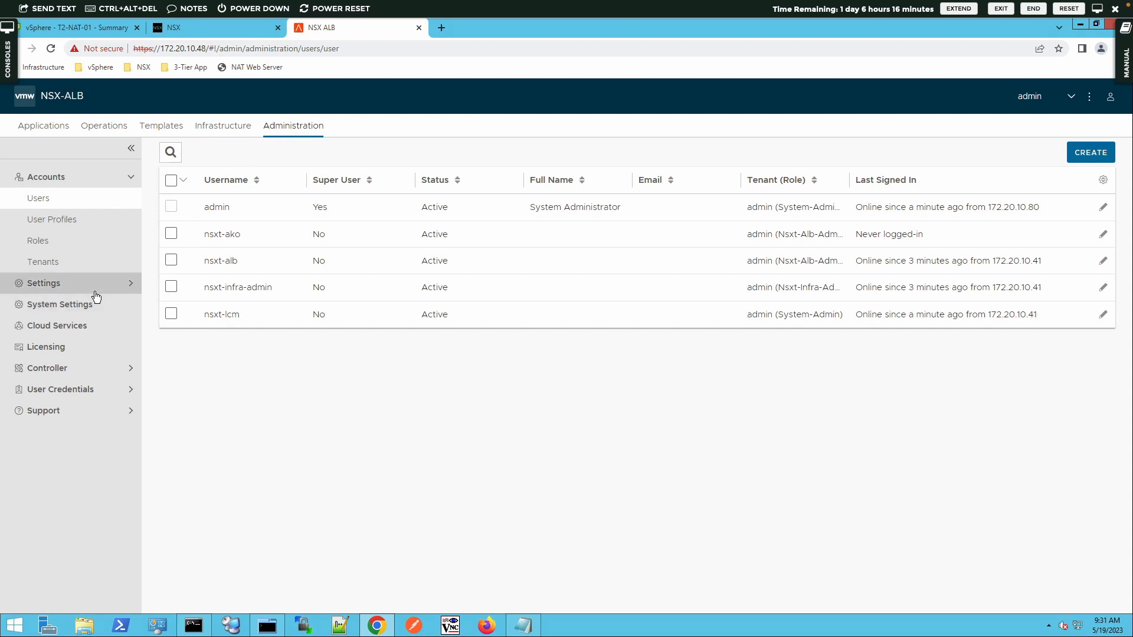
left_click(58, 391)
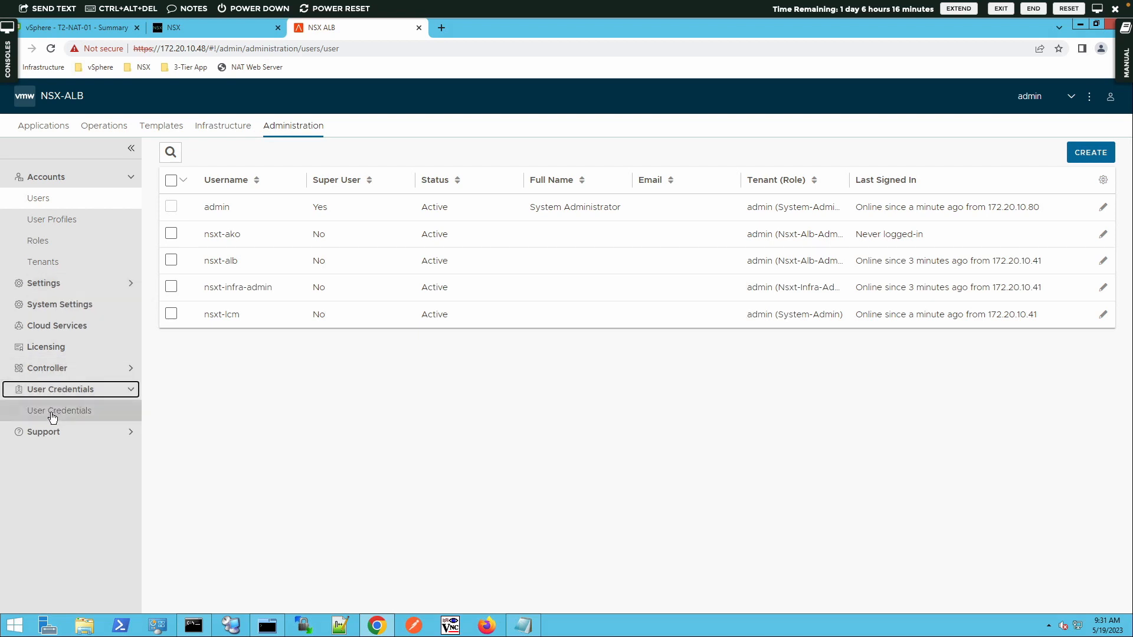
left_click(51, 413)
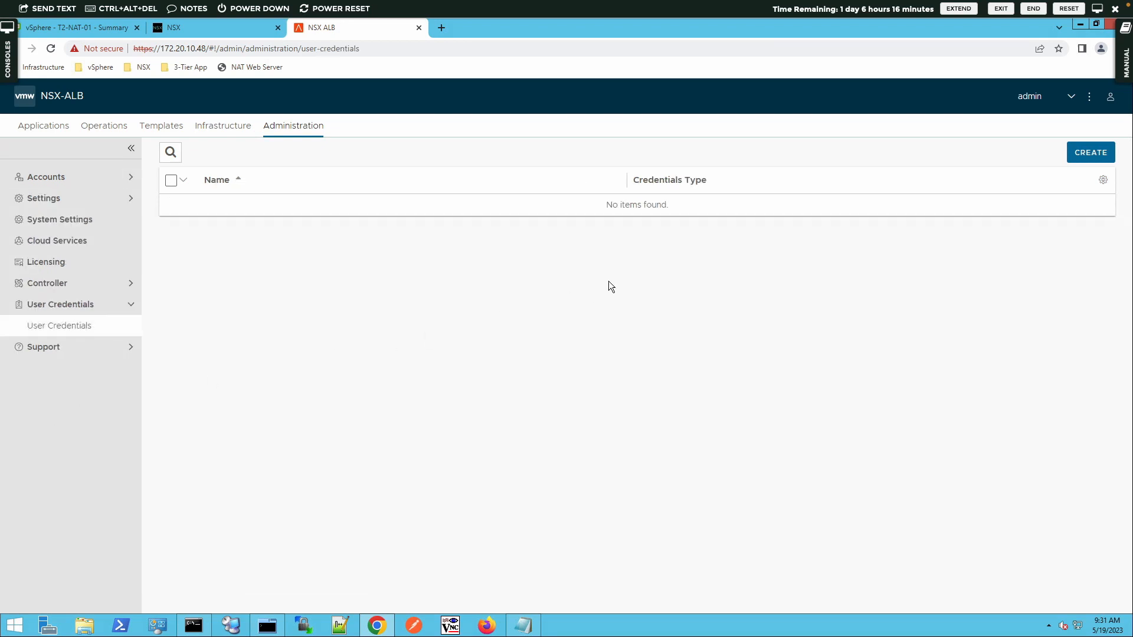
Step: Create a new credential named nsxuser with Credentials Type NSX-T
left_click(1069, 154)
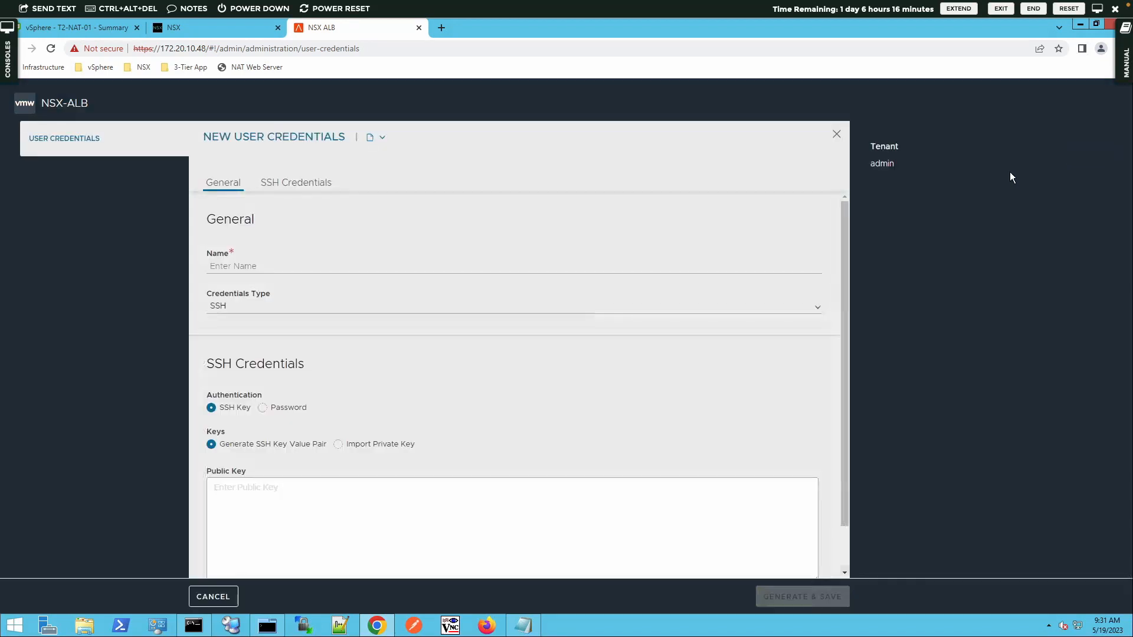
left_click(346, 269)
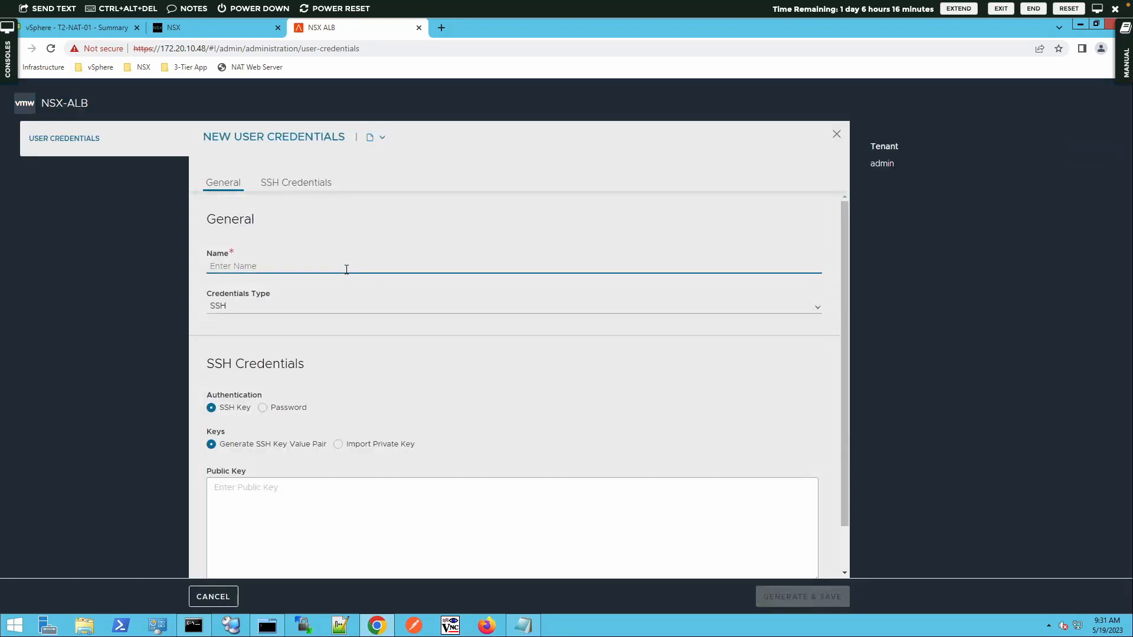
type("nsxuser")
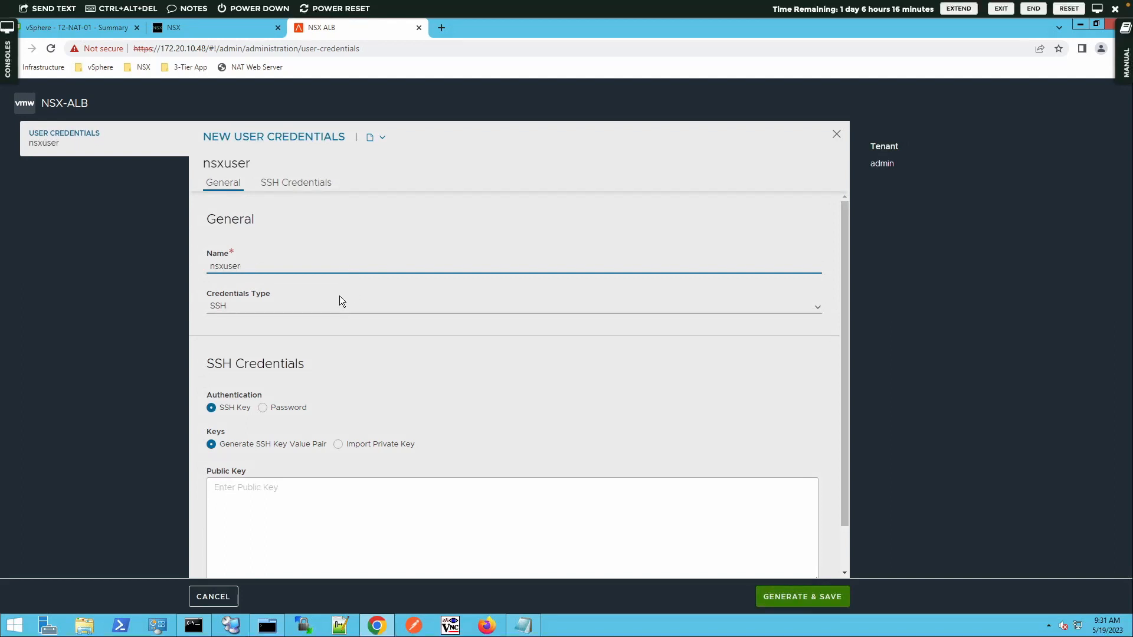
left_click(304, 313)
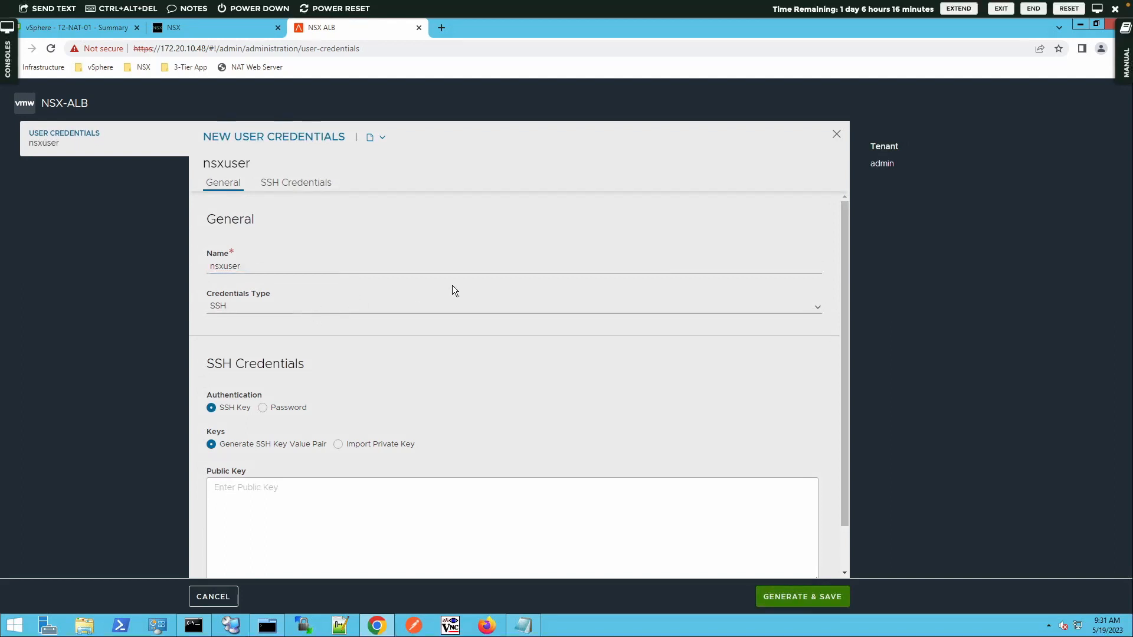
left_click(815, 311)
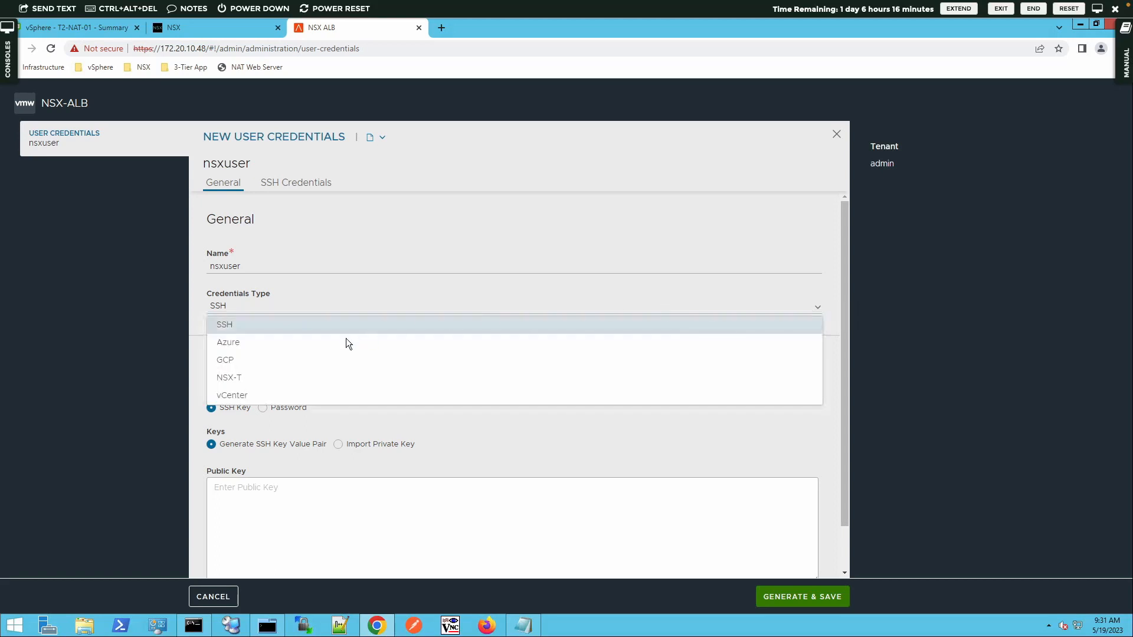
left_click(257, 380)
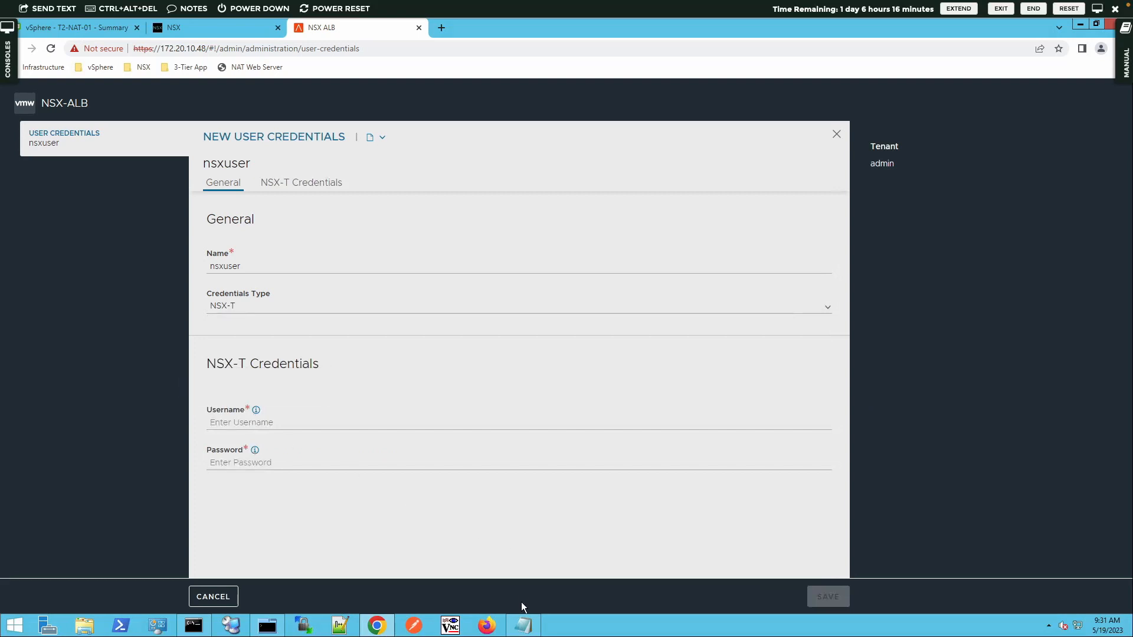
Step: Copy the NSX username admin from the lab notes into the credential's username field
left_click(523, 625)
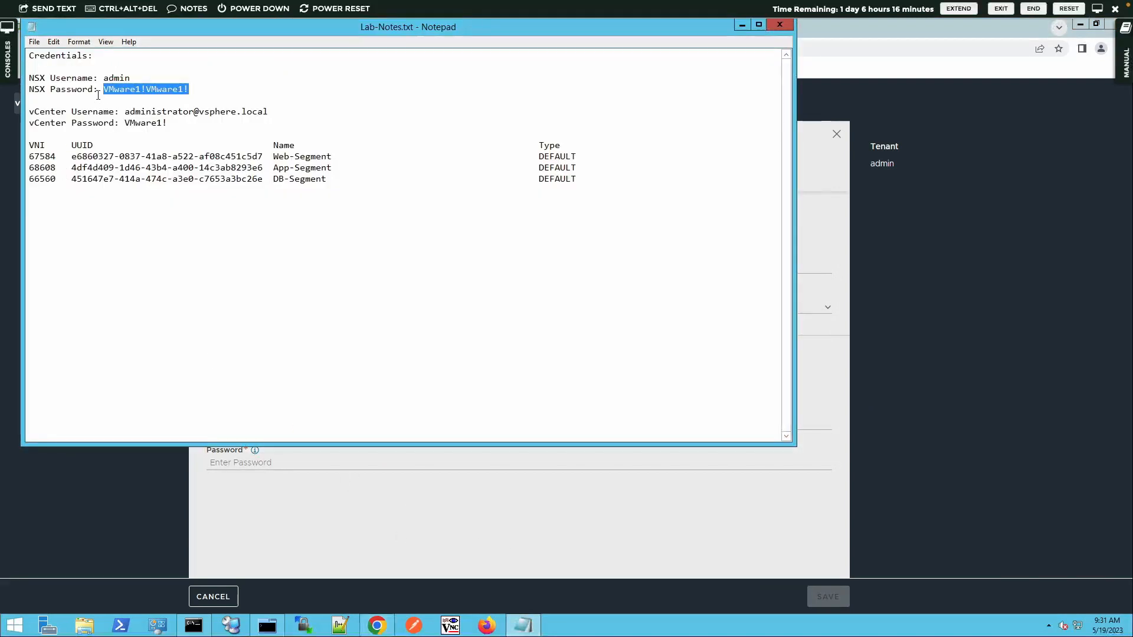
left_click_drag(104, 78, 50, 78)
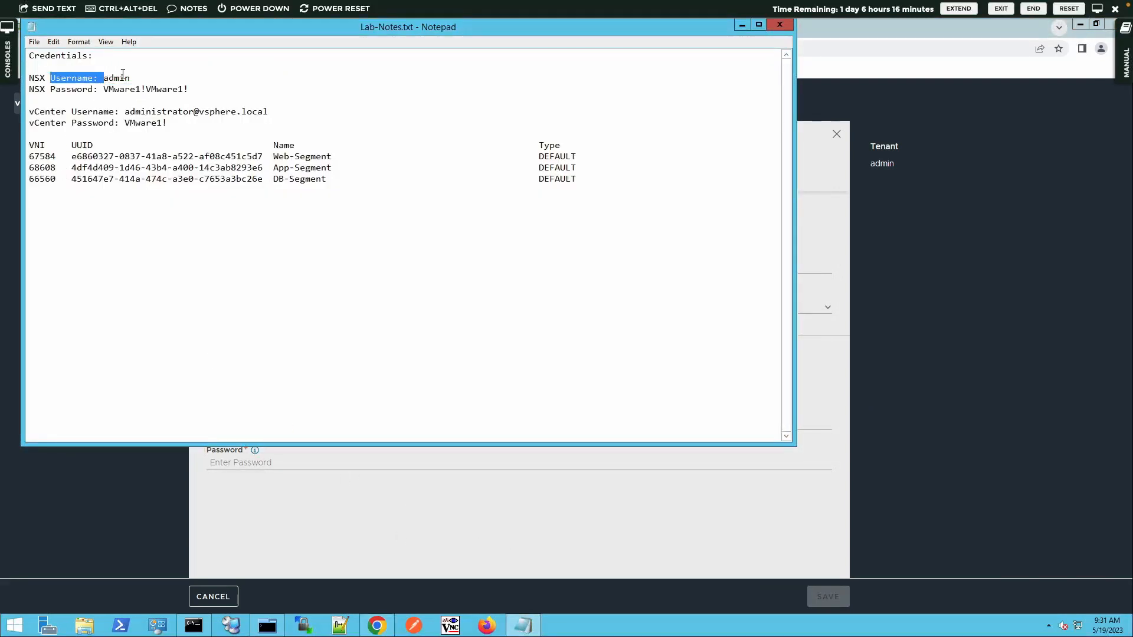
double_click(123, 78)
key("ctrl+c")
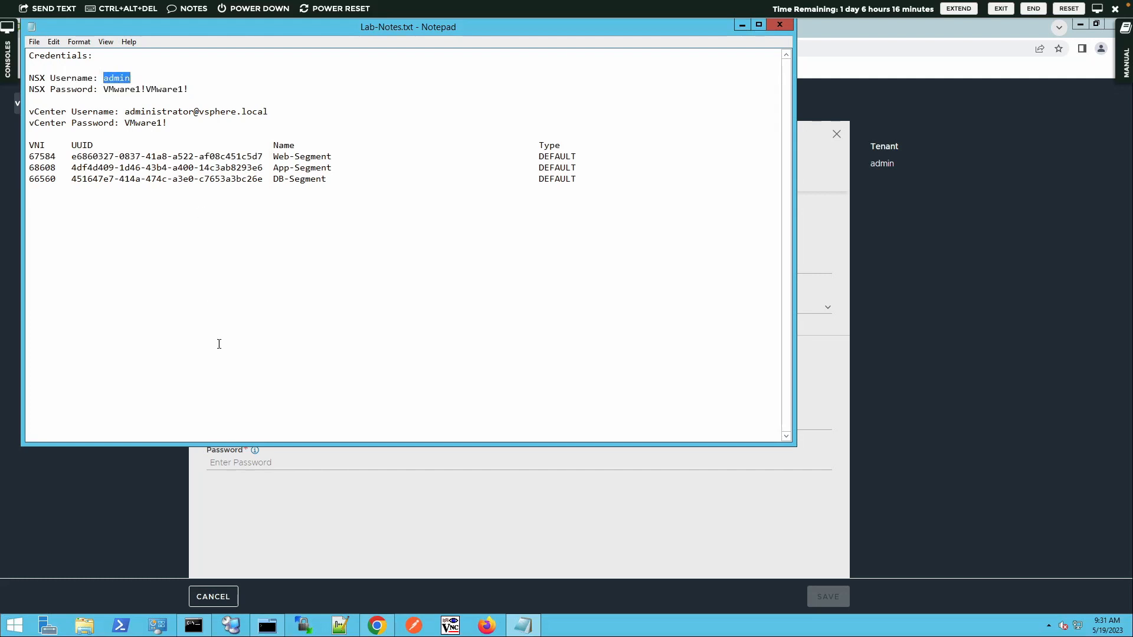
left_click(289, 494)
left_click(266, 423)
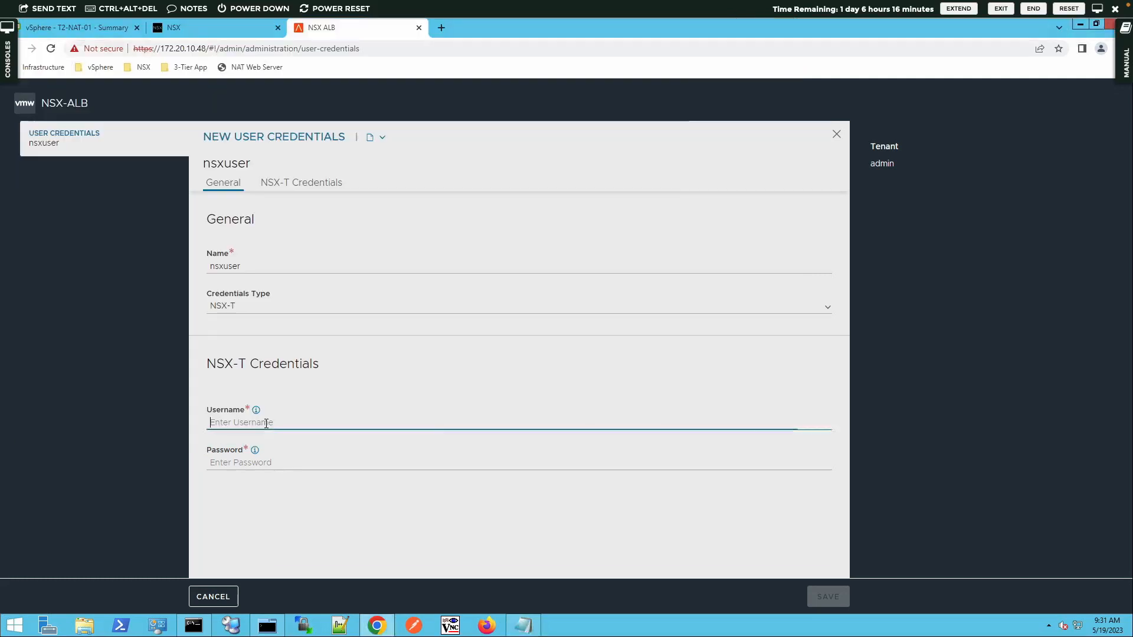
key("ctrl+v")
Step: Paste the NSX password from the lab notes and save the nsxuser credential
left_click(522, 625)
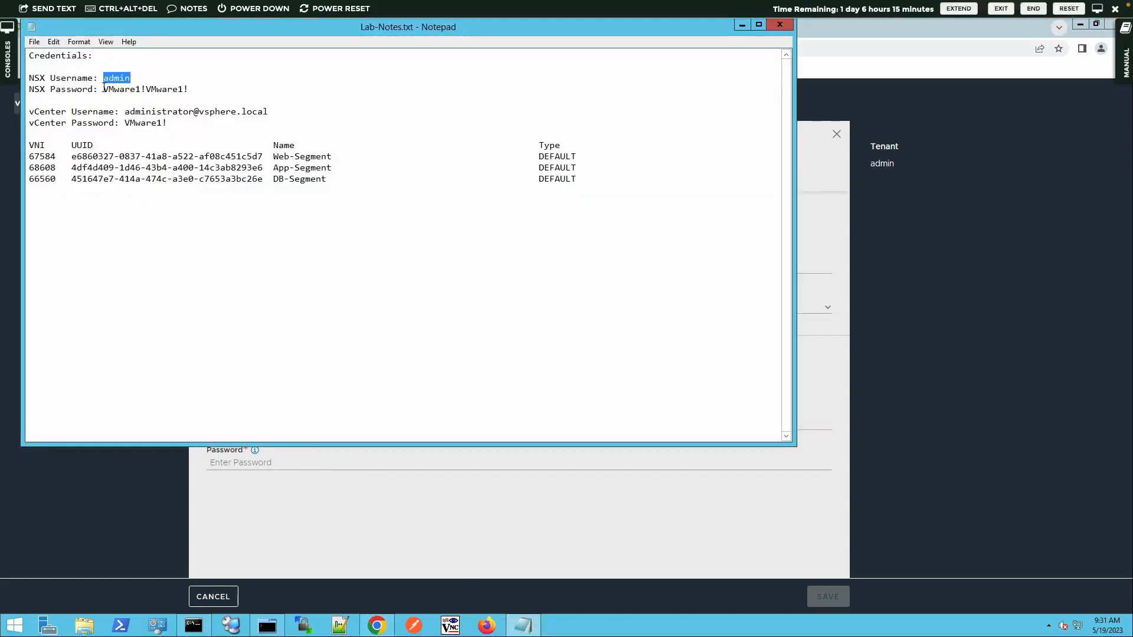
left_click_drag(104, 89, 189, 89)
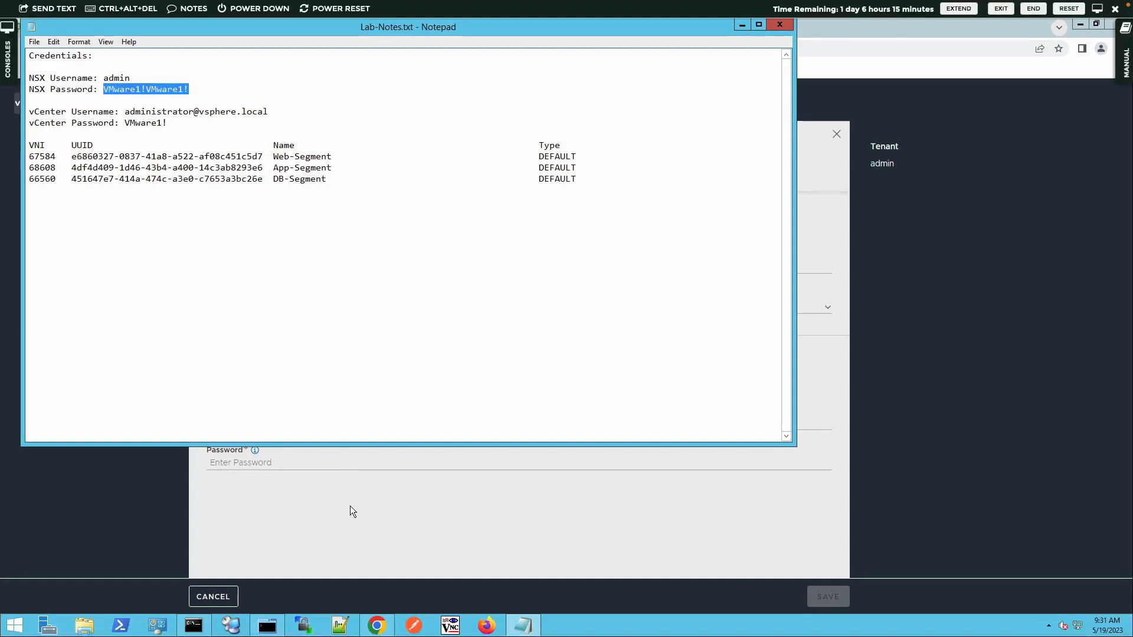
left_click(348, 461)
key("ctrl+v")
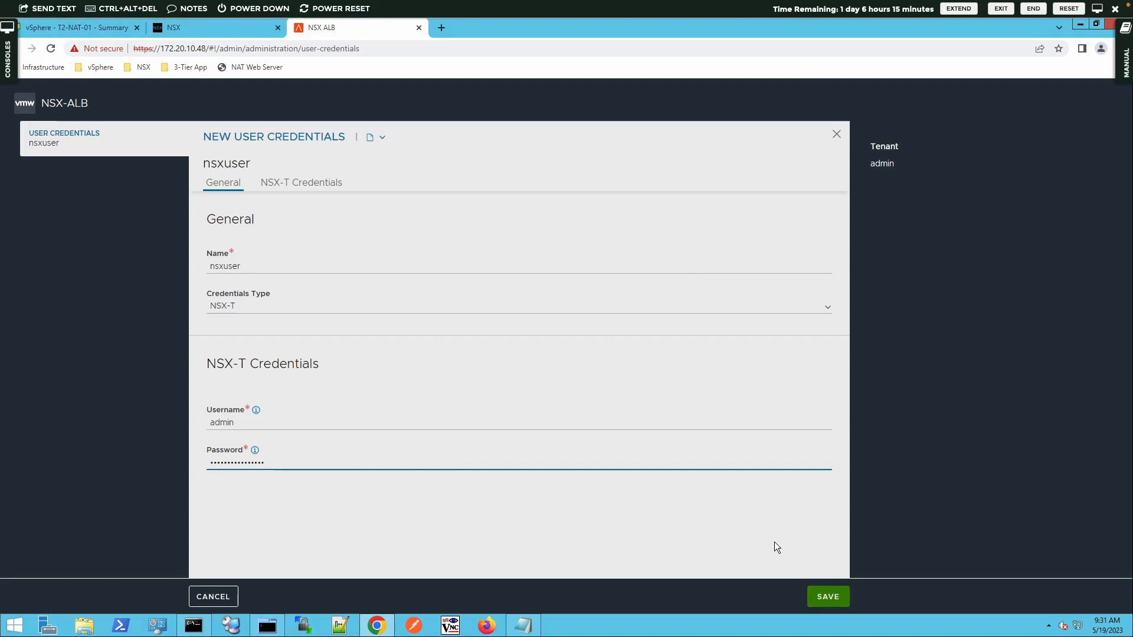
left_click(829, 593)
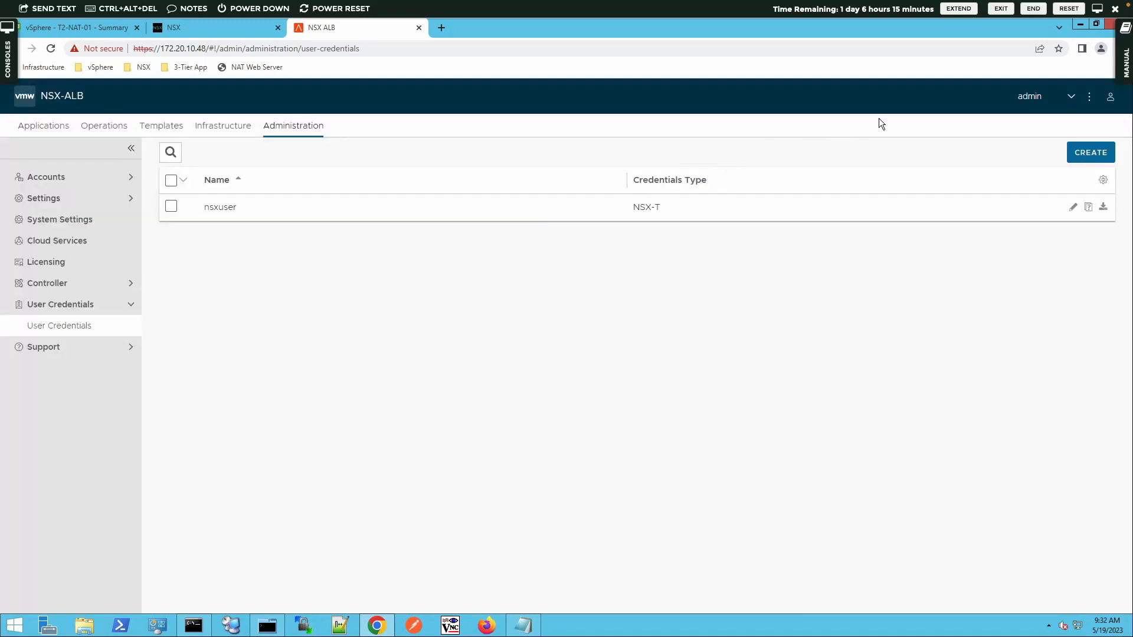
Step: Create a new credential named vcuser with Credentials Type vCenter
left_click(1072, 157)
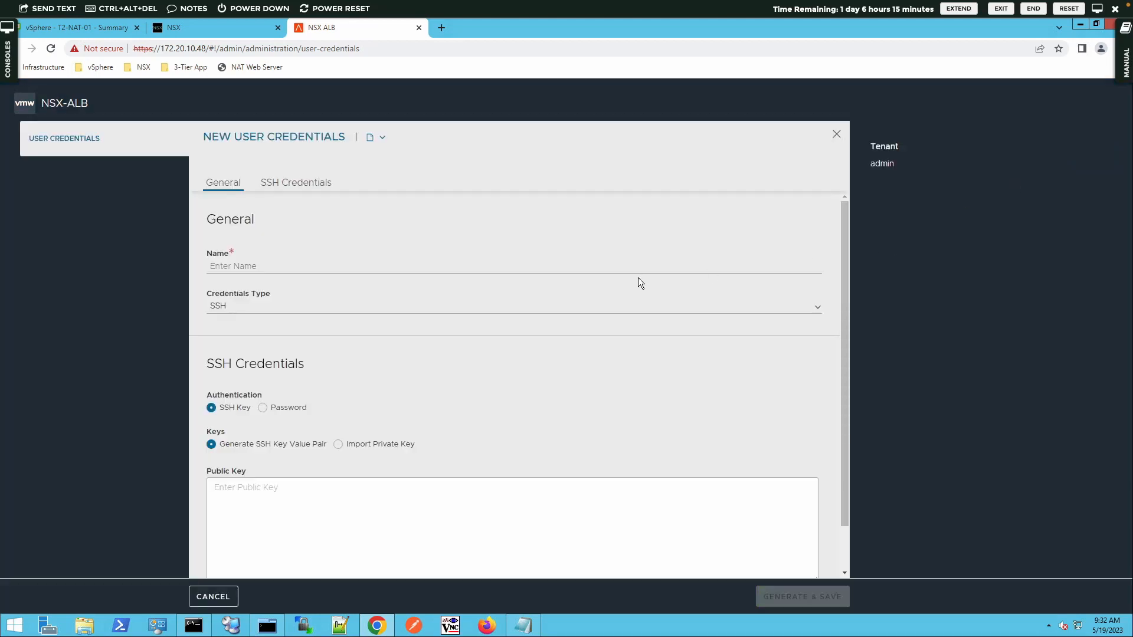
left_click(481, 270)
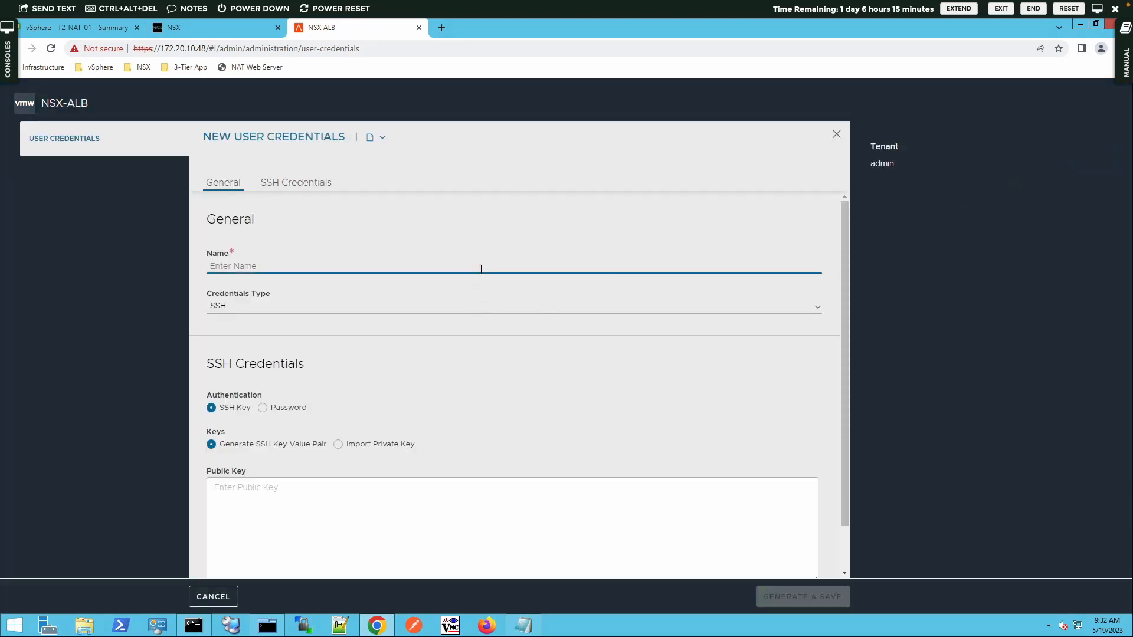
type("vcen")
key("BackSpace")
key("BackSpace")
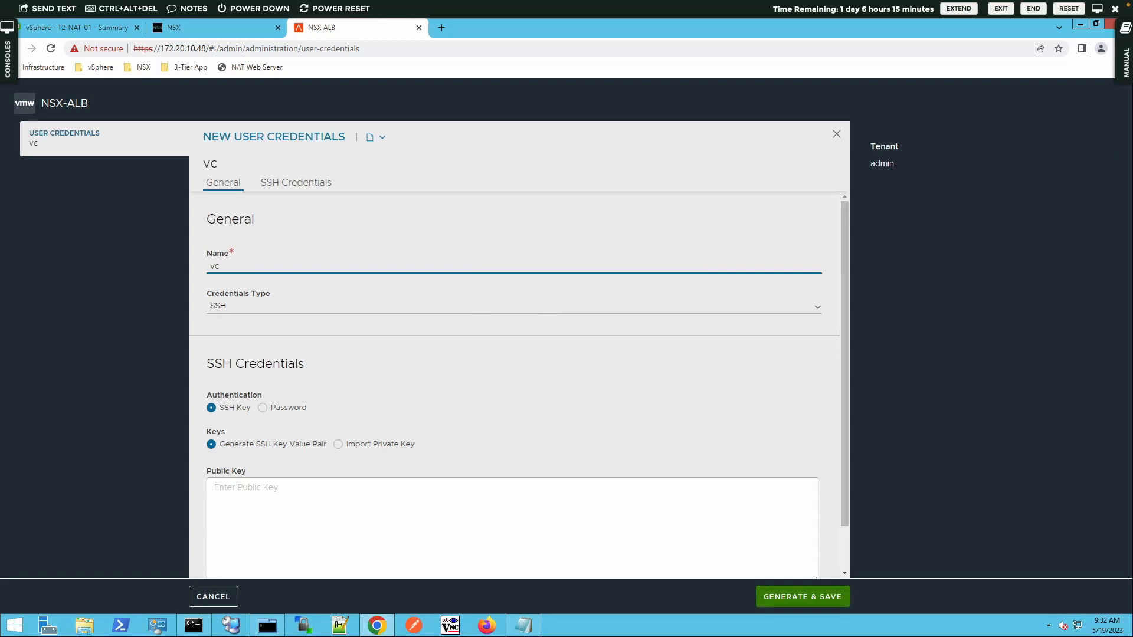
type("user")
left_click(820, 311)
left_click(246, 394)
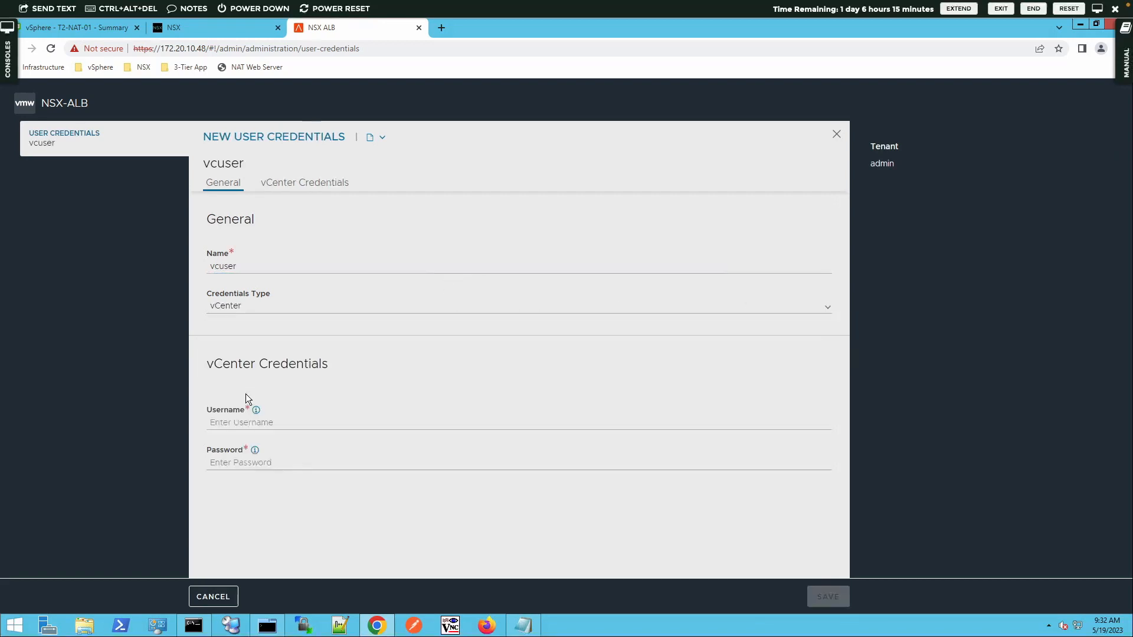
Step: Copy the vCenter administrator username from the lab notes into the username field
left_click(523, 625)
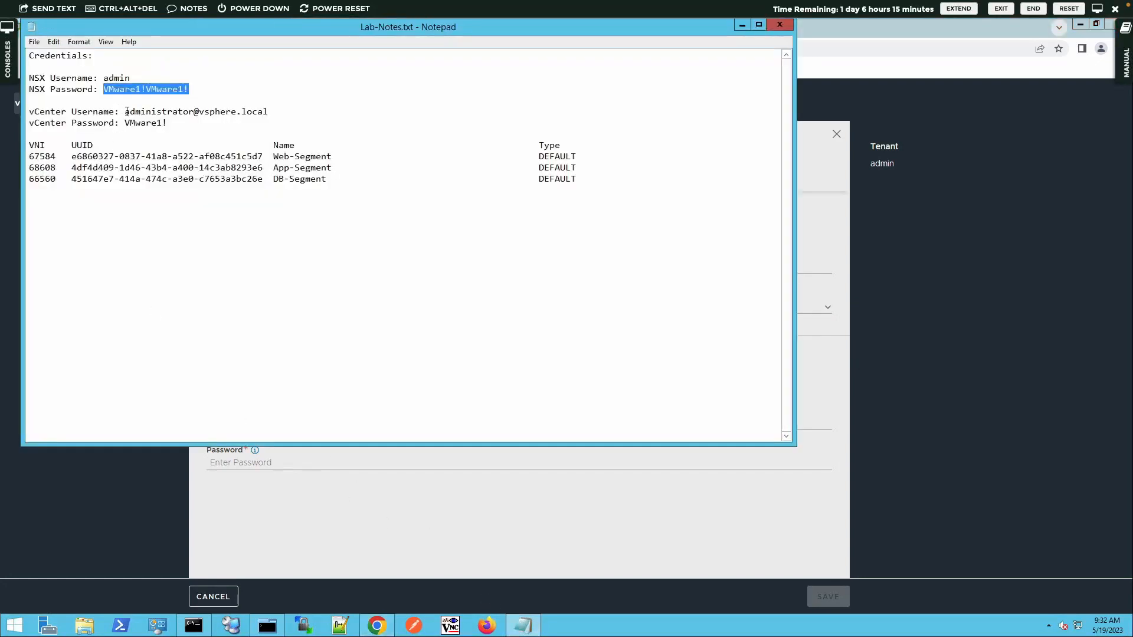
left_click_drag(124, 111, 269, 110)
key("ctrl+c")
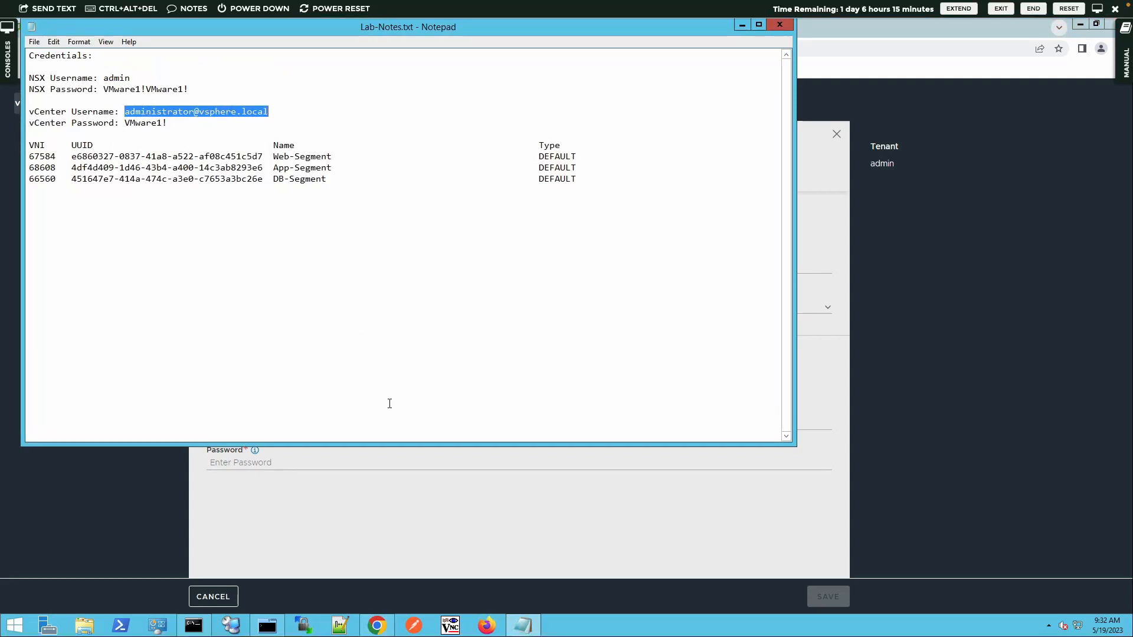
left_click(398, 503)
left_click(333, 423)
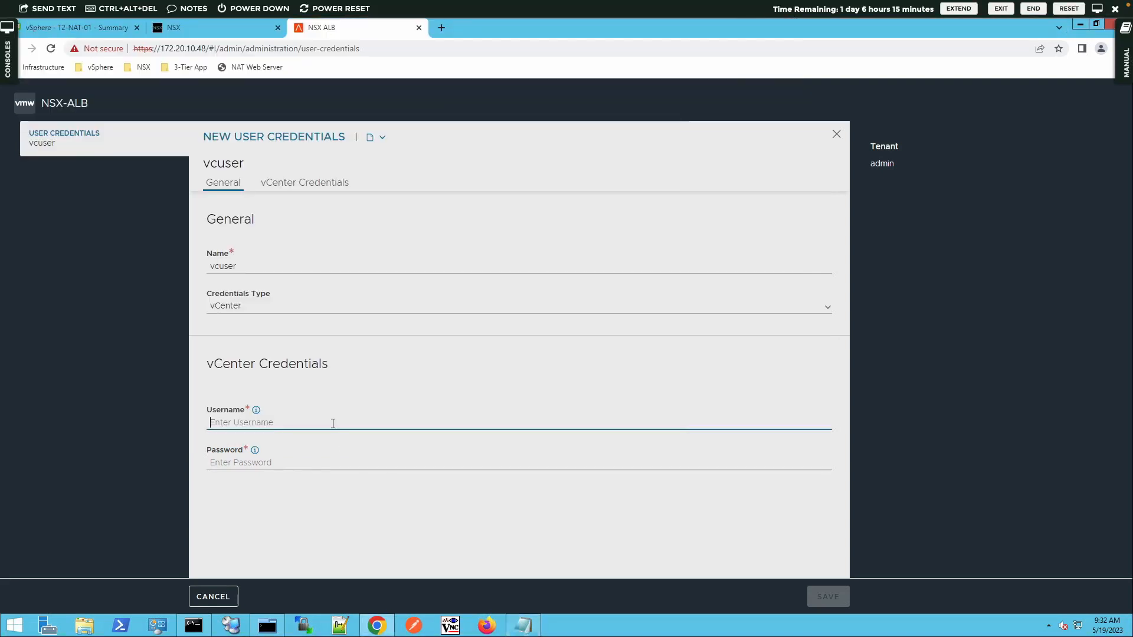
key("ctrl+v")
Step: Paste the vCenter password from the lab notes and save the vcuser credential
left_click(522, 619)
left_click_drag(124, 123, 167, 122)
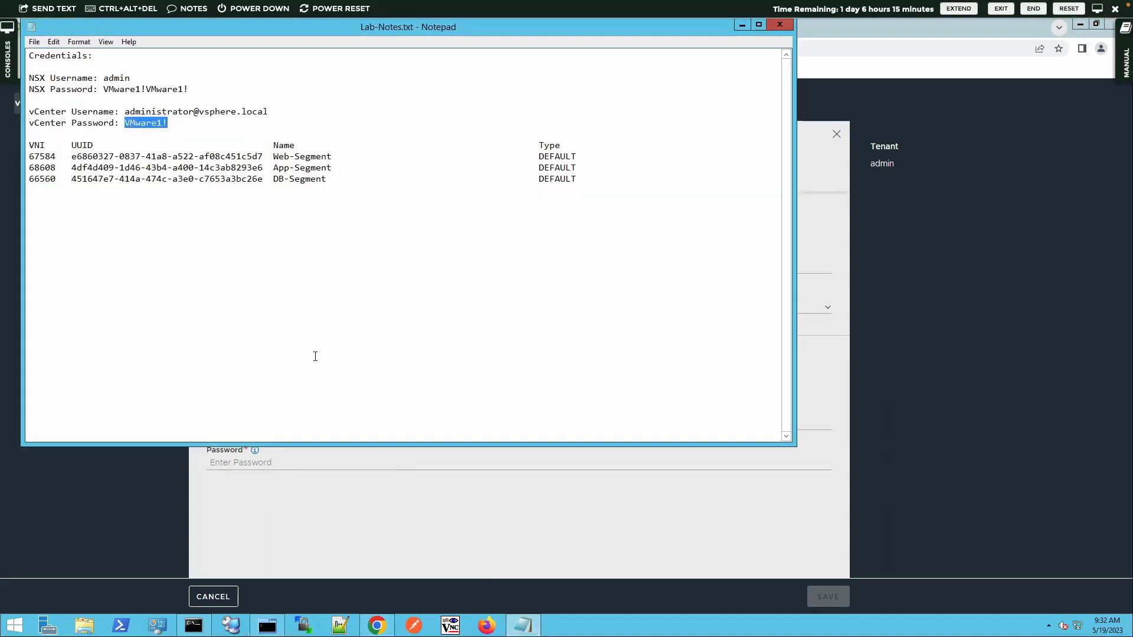
key("ctrl+c")
left_click(367, 465)
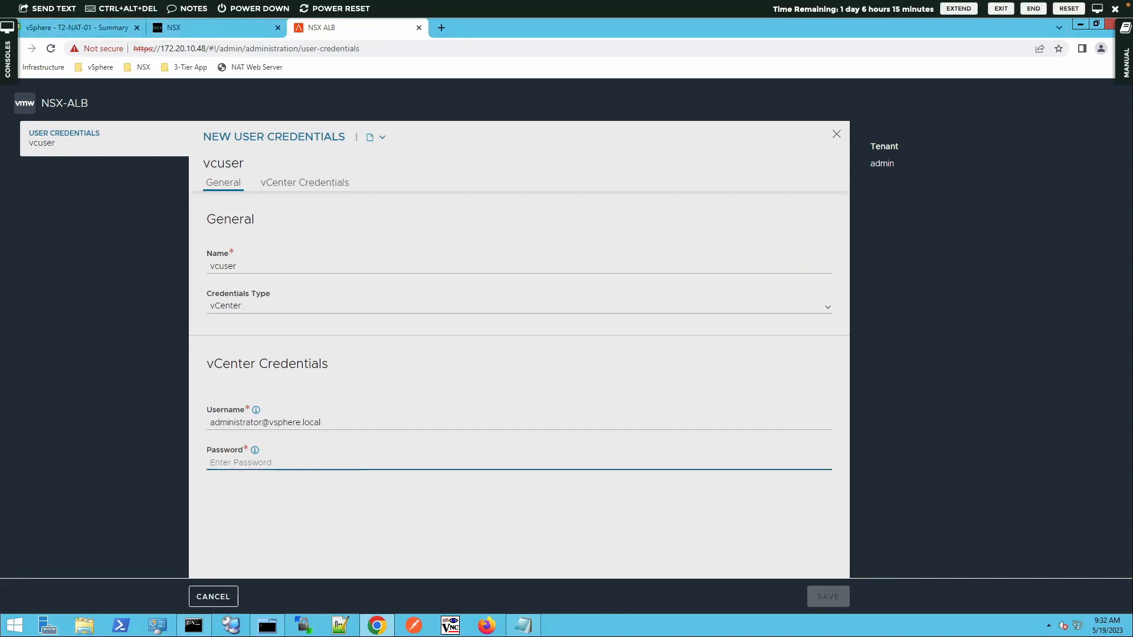
key("ctrl+v")
left_click(814, 588)
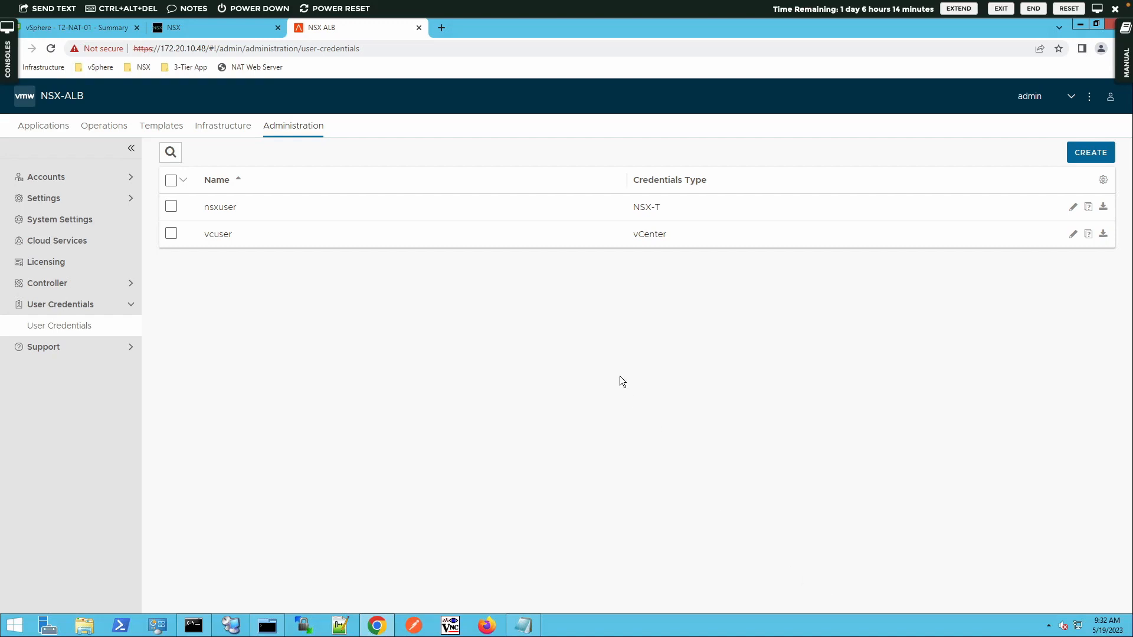
Step: Start creating a new NSX-T cloud from Infrastructure > Clouds
left_click(217, 125)
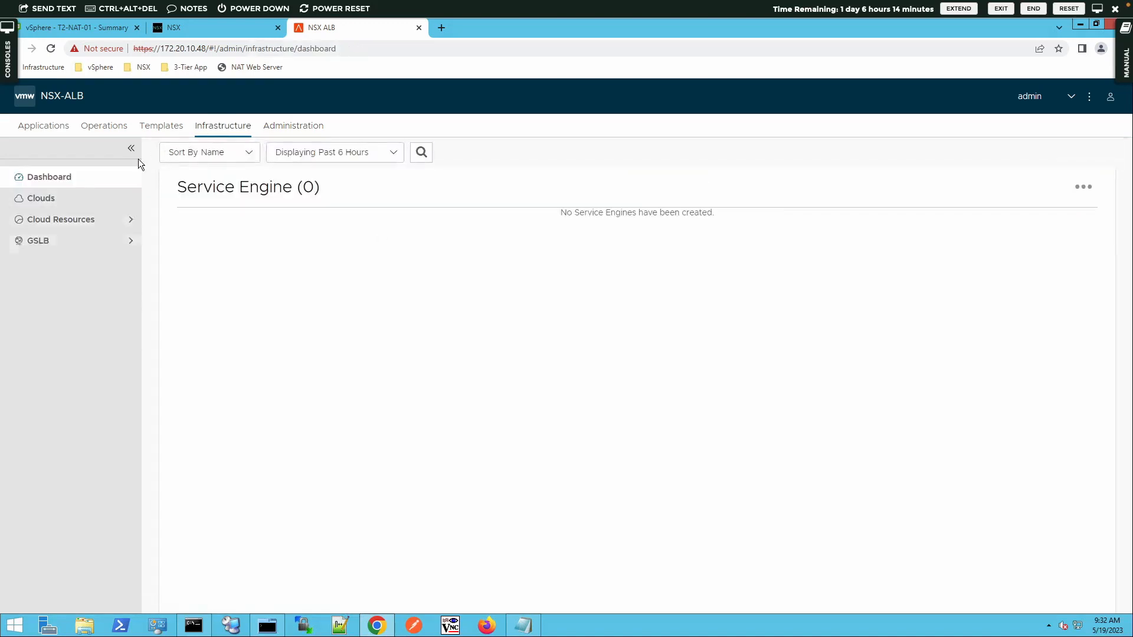
left_click(67, 206)
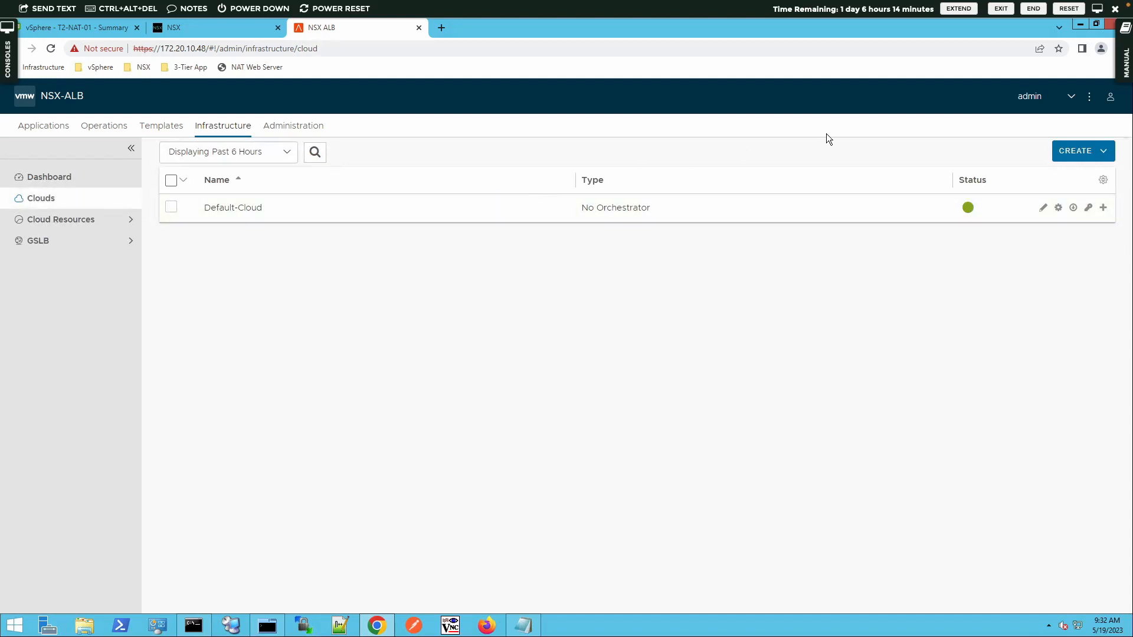
left_click(1075, 153)
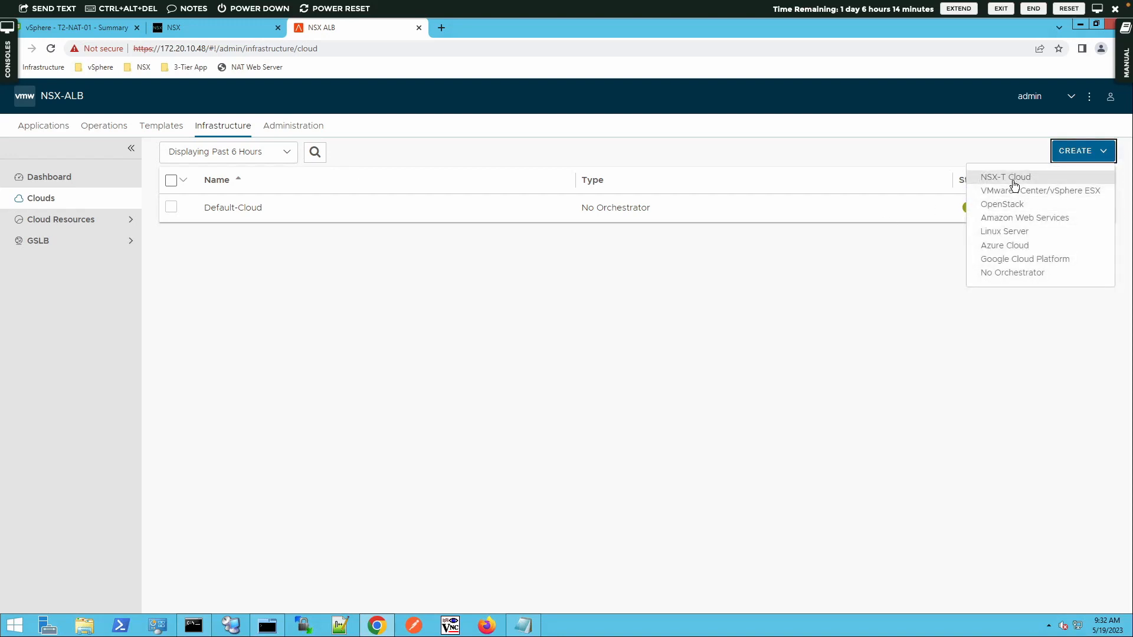
left_click(1013, 178)
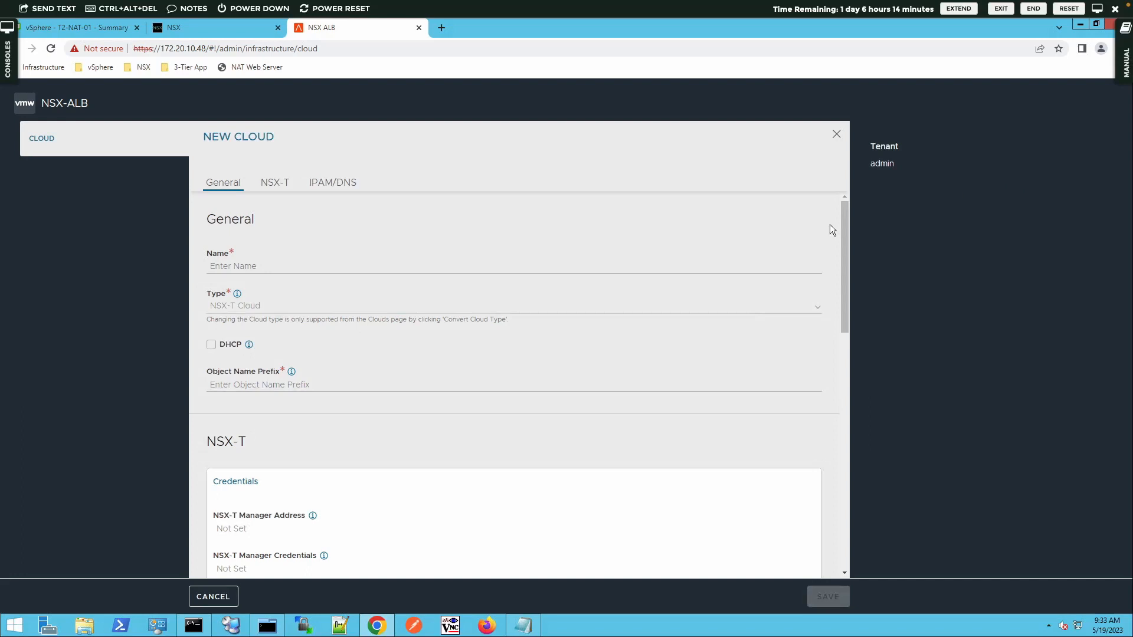
Step: Enter nsxcloud as both the cloud Name and the Object Name Prefix
left_click(260, 269)
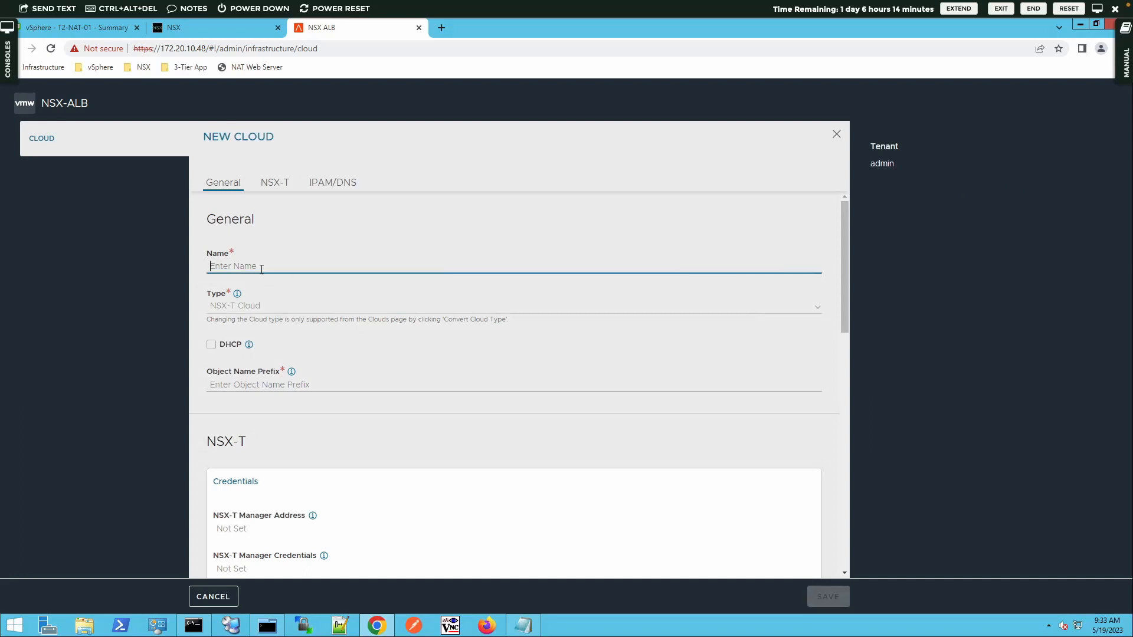
type("nsxcloud")
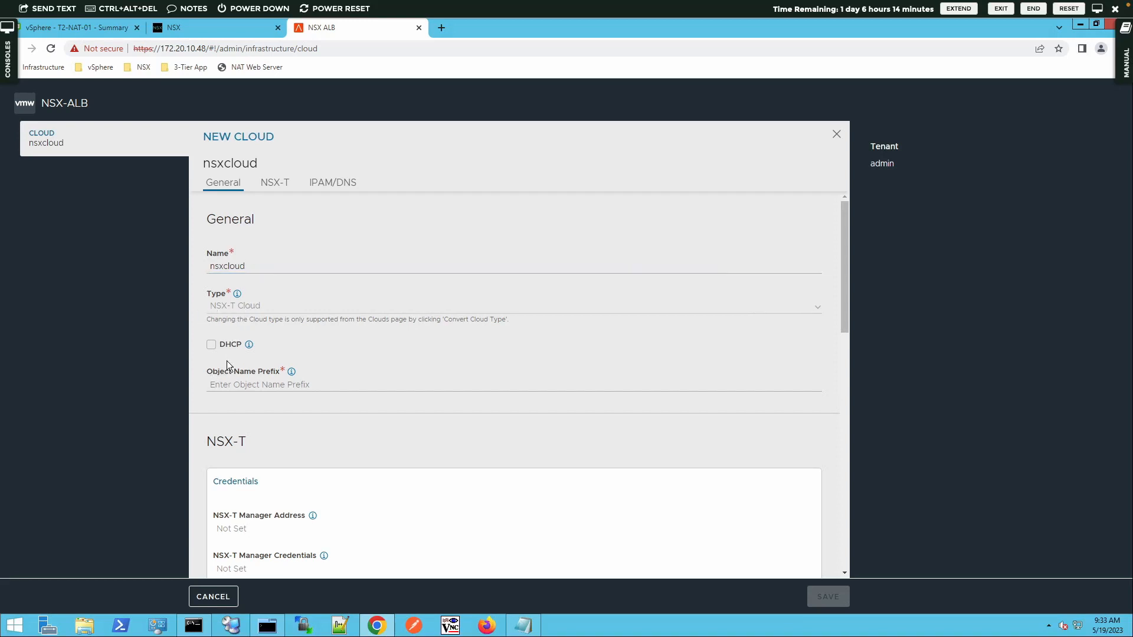
scroll(227, 361, "down", 1)
scroll(222, 321, "down", 1)
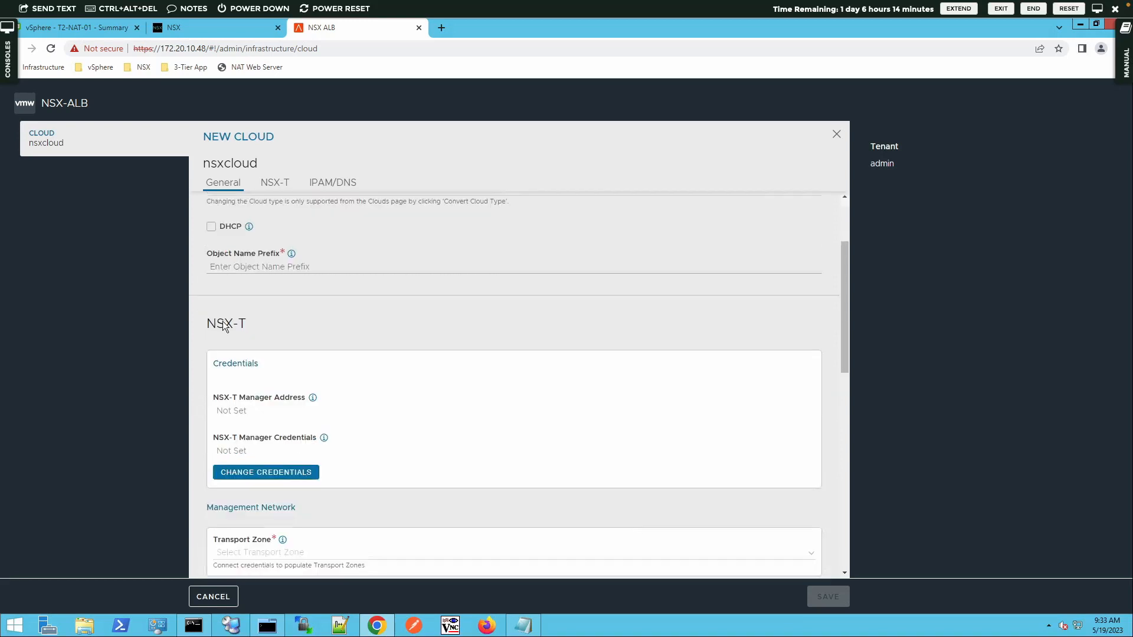
left_click(228, 267)
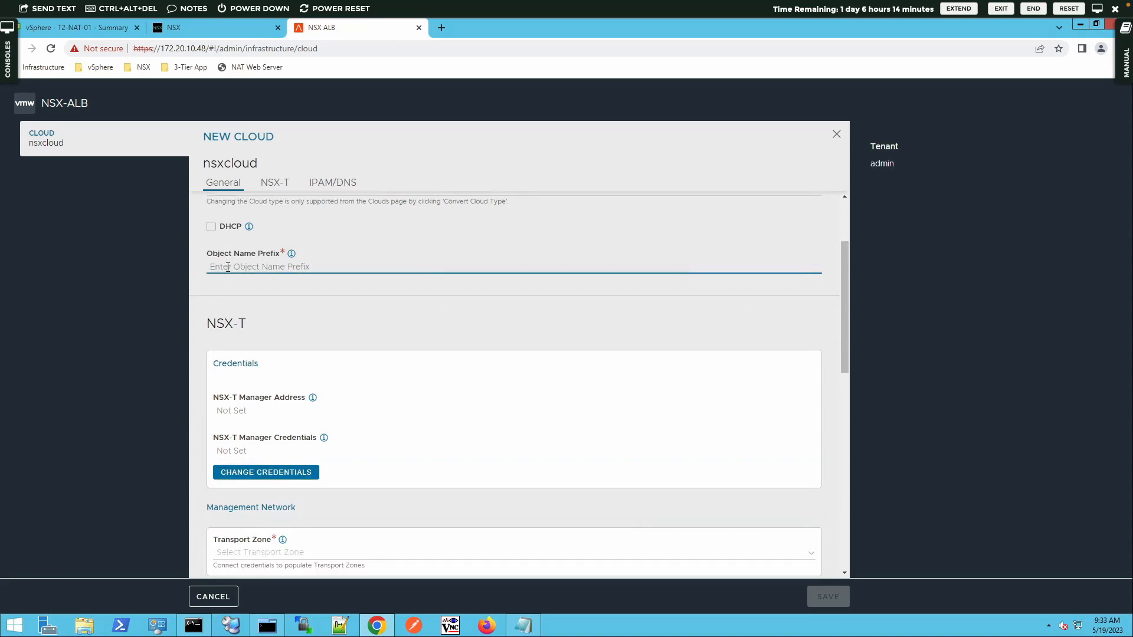
type("nsxcloud")
mouse_move(296, 260)
Step: Connect to NSX-T manager 172.20.10.41 using the saved nsxuser credentials
left_click(275, 472)
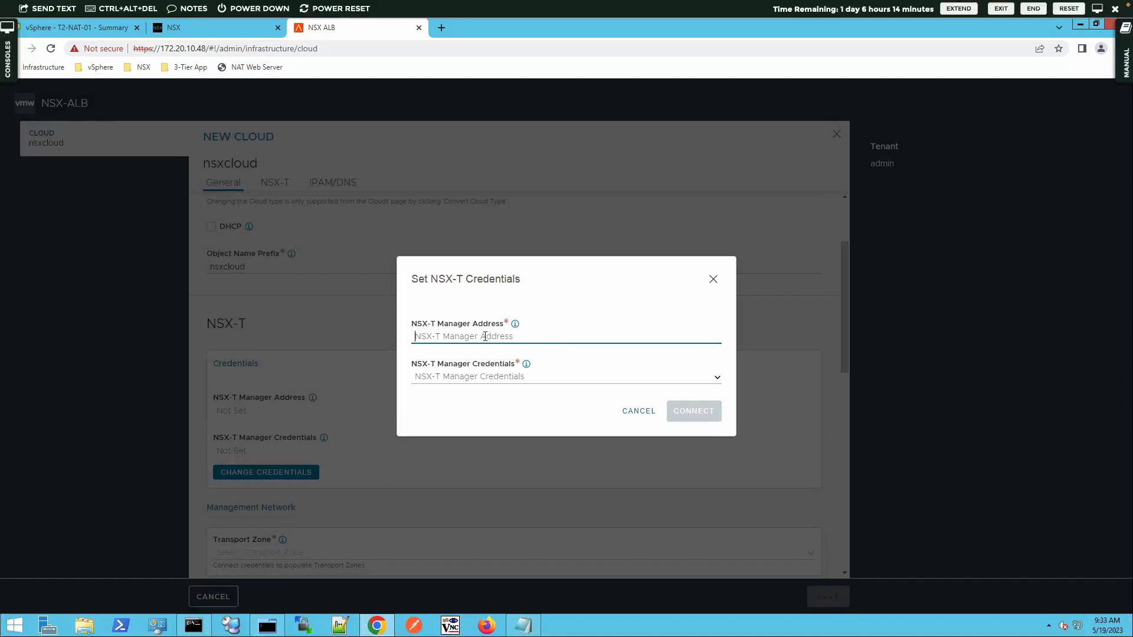
type("172.")
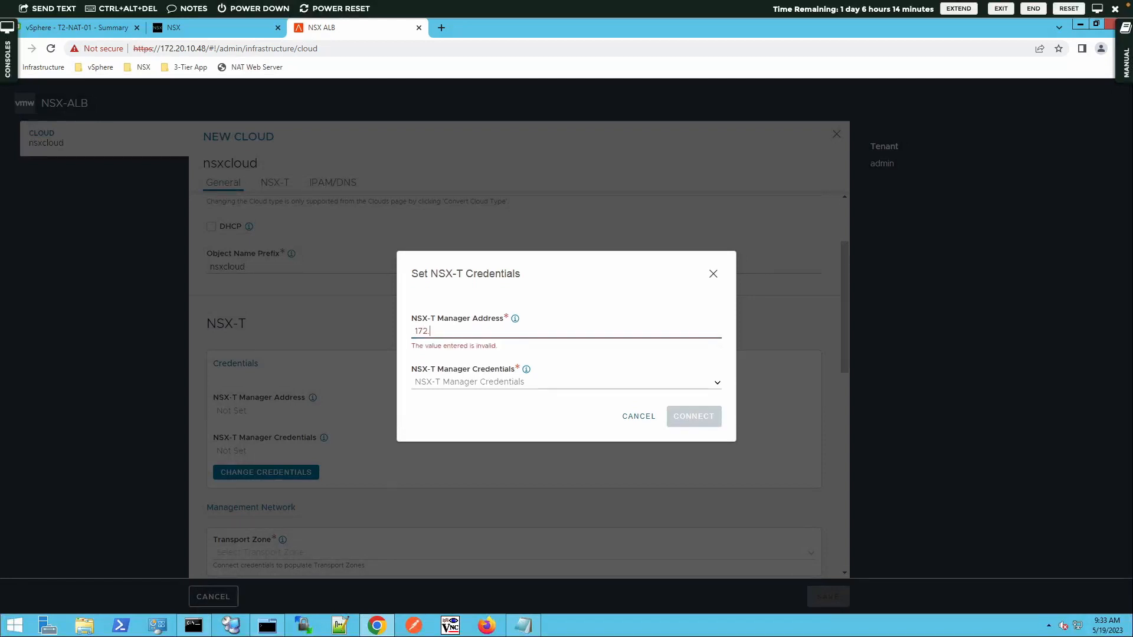
type("20.10.41")
left_click(716, 378)
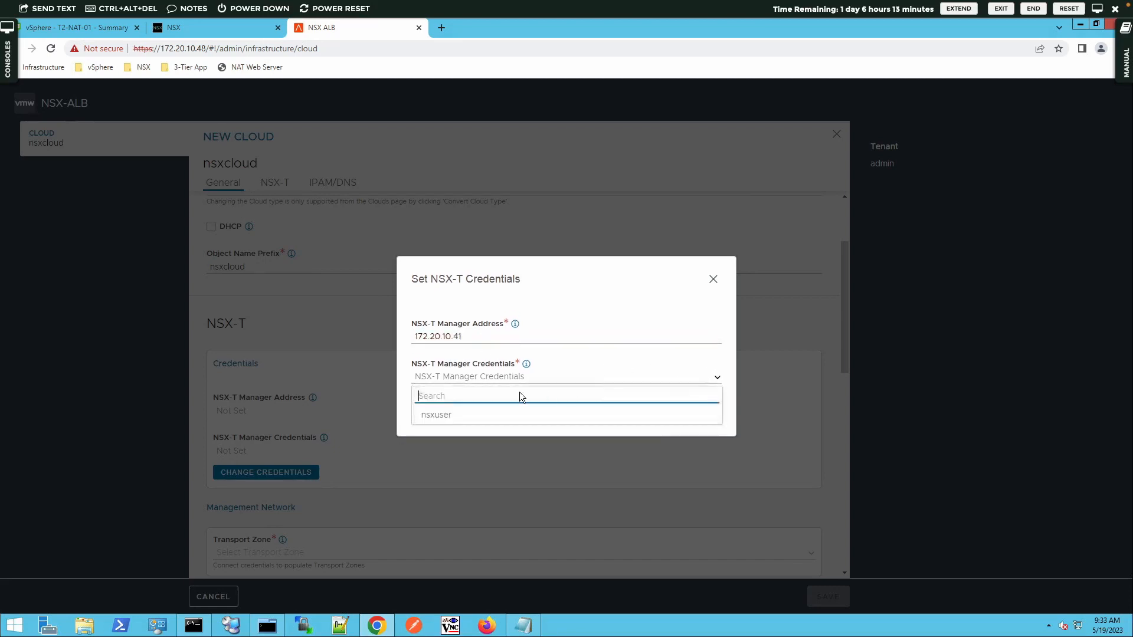
left_click(427, 415)
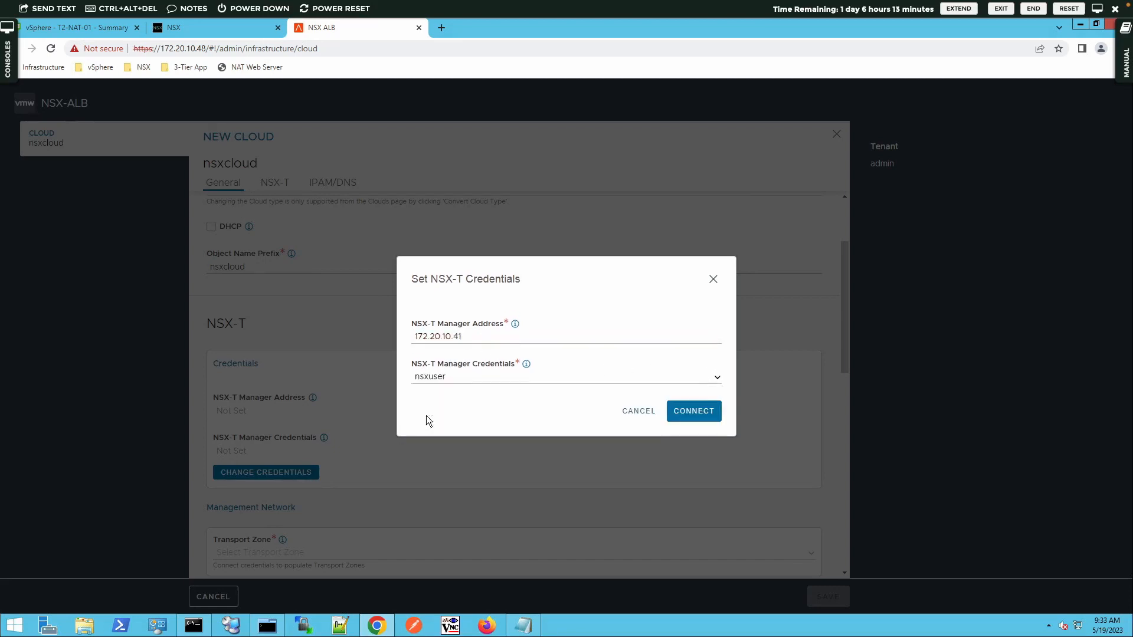
left_click(695, 412)
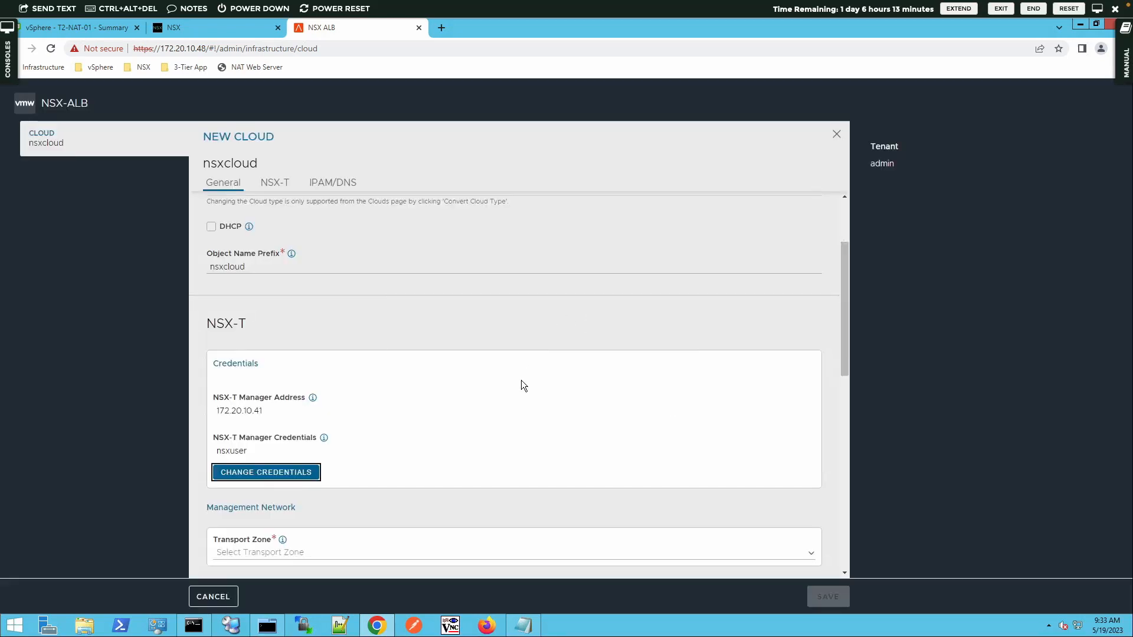
Step: Set the management network to PROD-Overlay-TZ, Tier1 T1-GW-01 and segment ALB-Management
scroll(522, 381, "down", 3)
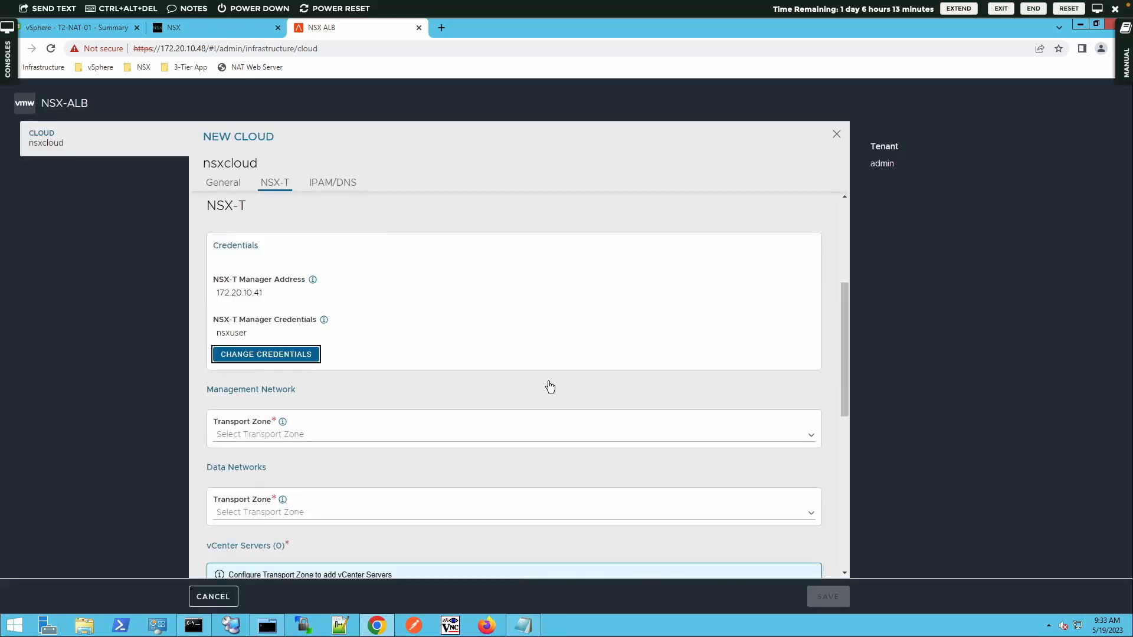
scroll(767, 377, "down", 1)
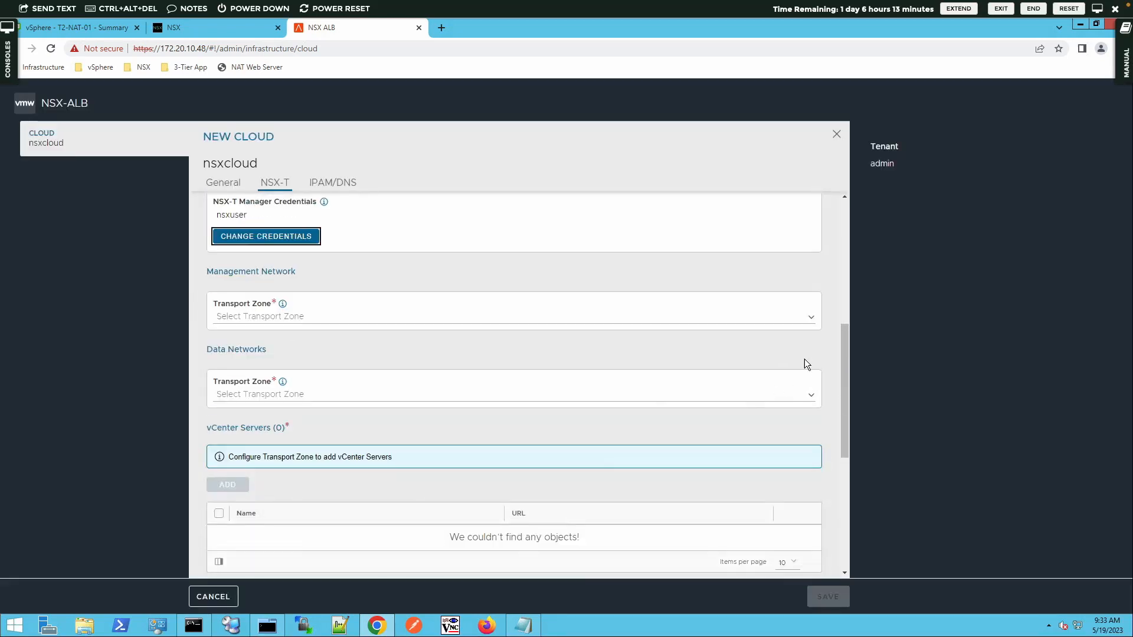
left_click(807, 318)
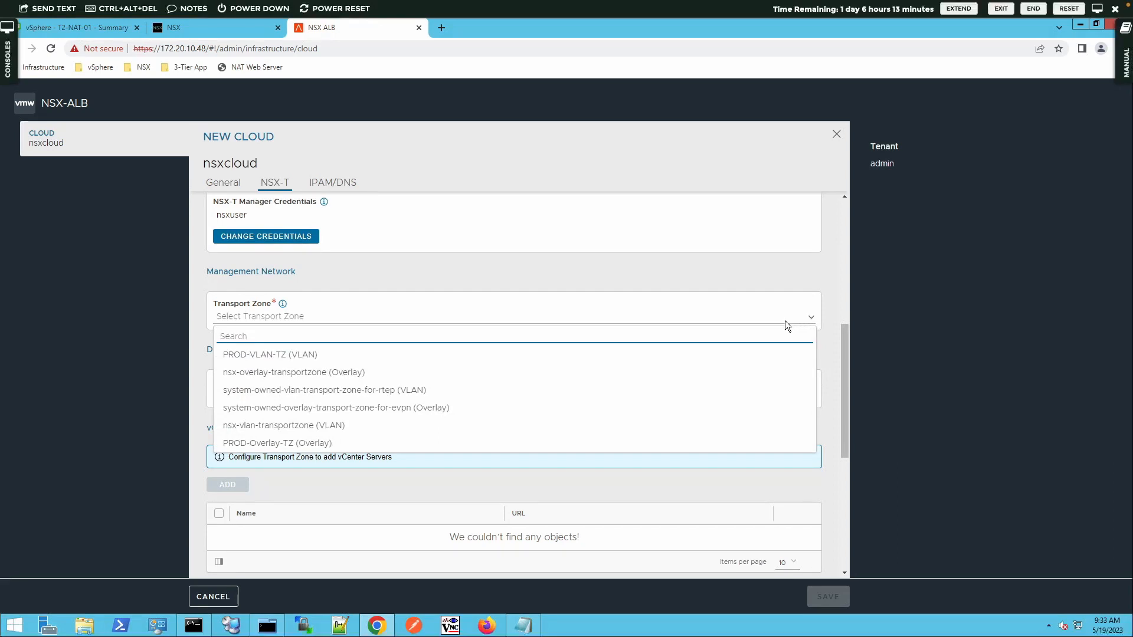
left_click(354, 443)
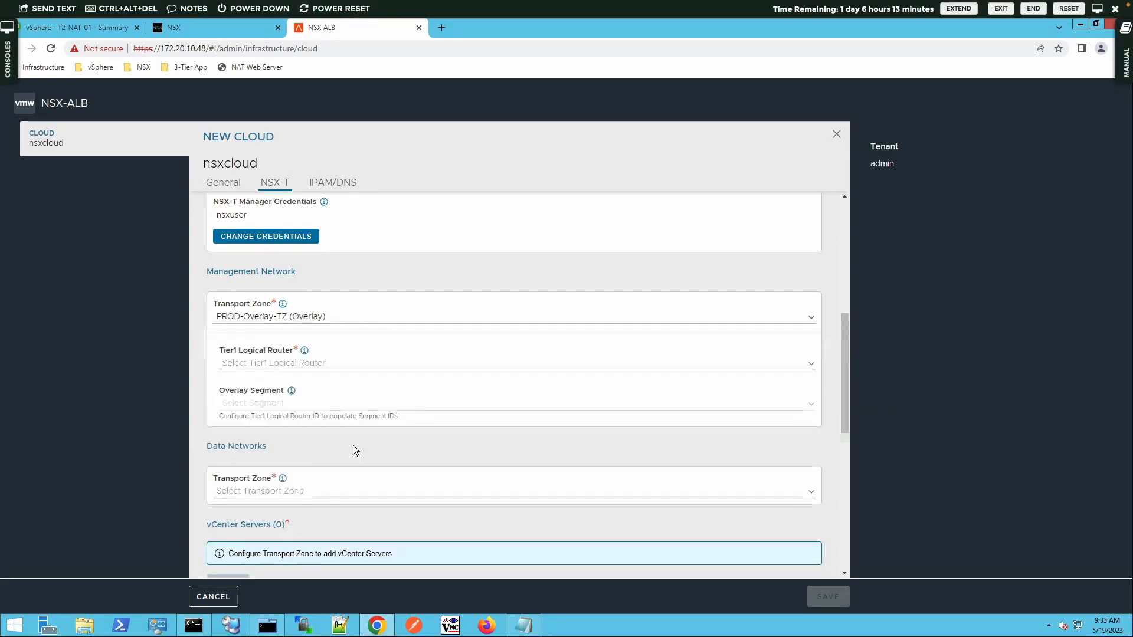
left_click(387, 362)
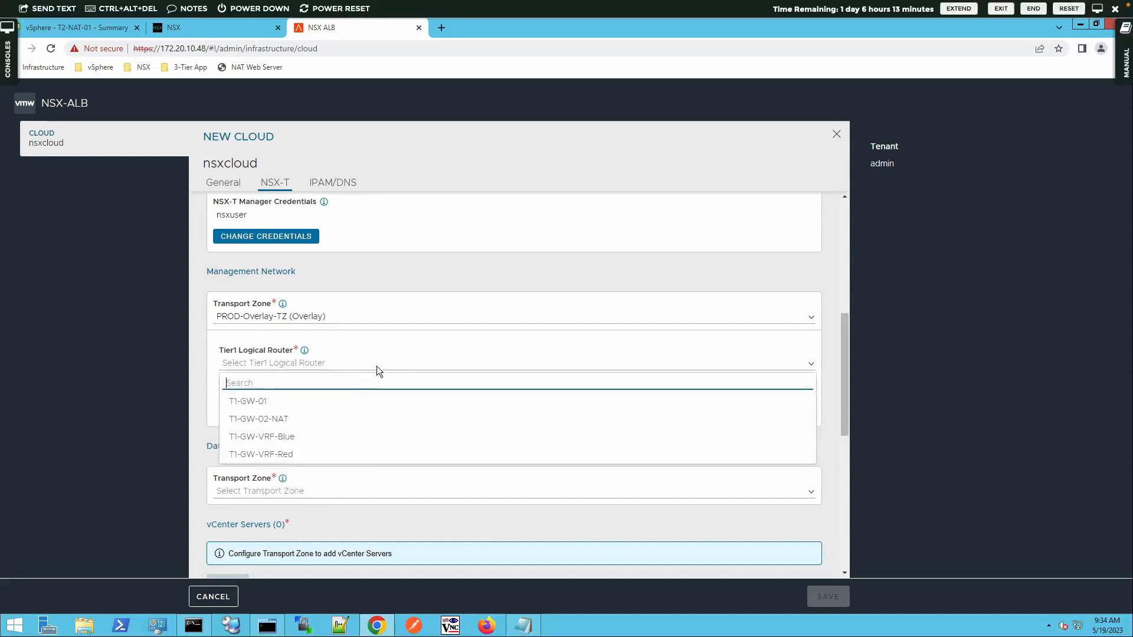
left_click(253, 402)
left_click(275, 401)
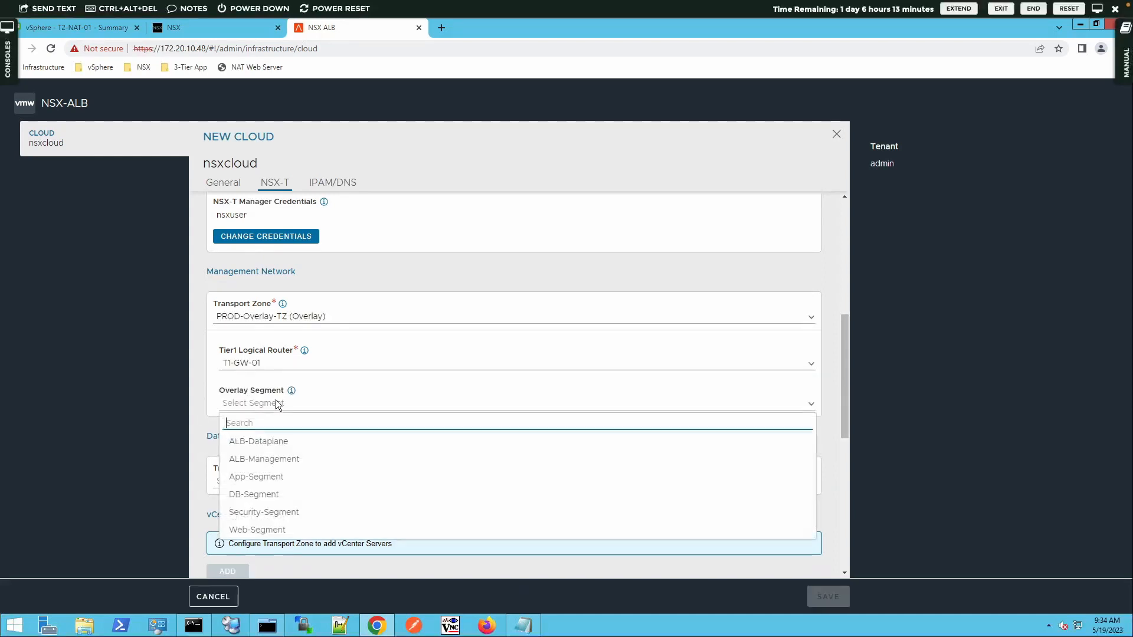
left_click(282, 457)
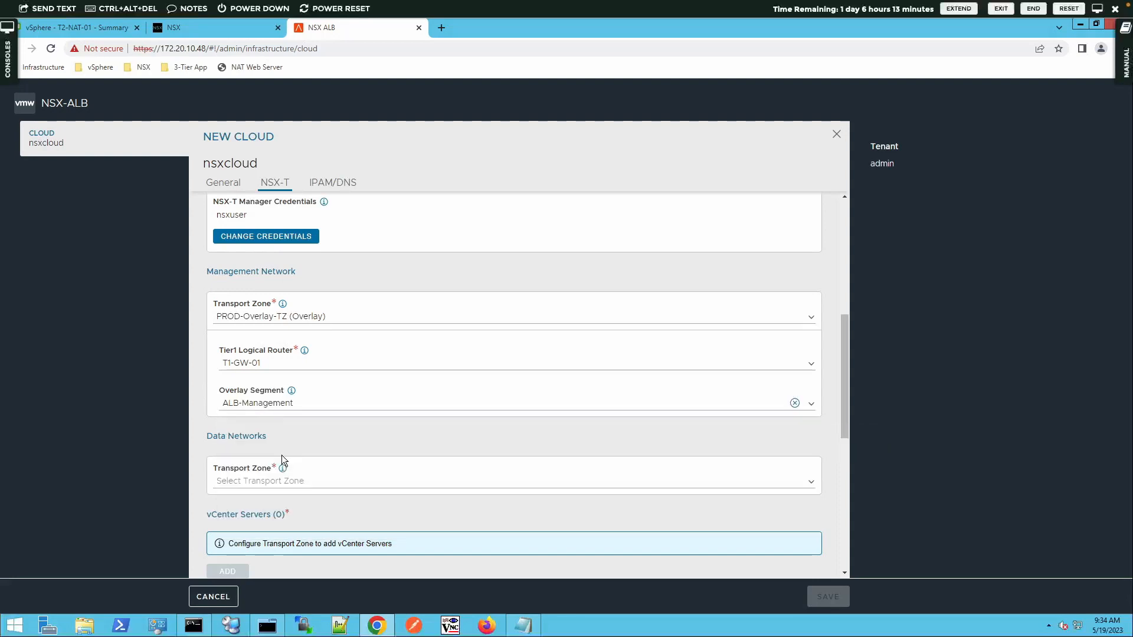
Step: Set the data transport zone to PROD-Overlay-TZ and add a T1-GW-01 / ALB-Dataplane segment
scroll(398, 396, "down", 2)
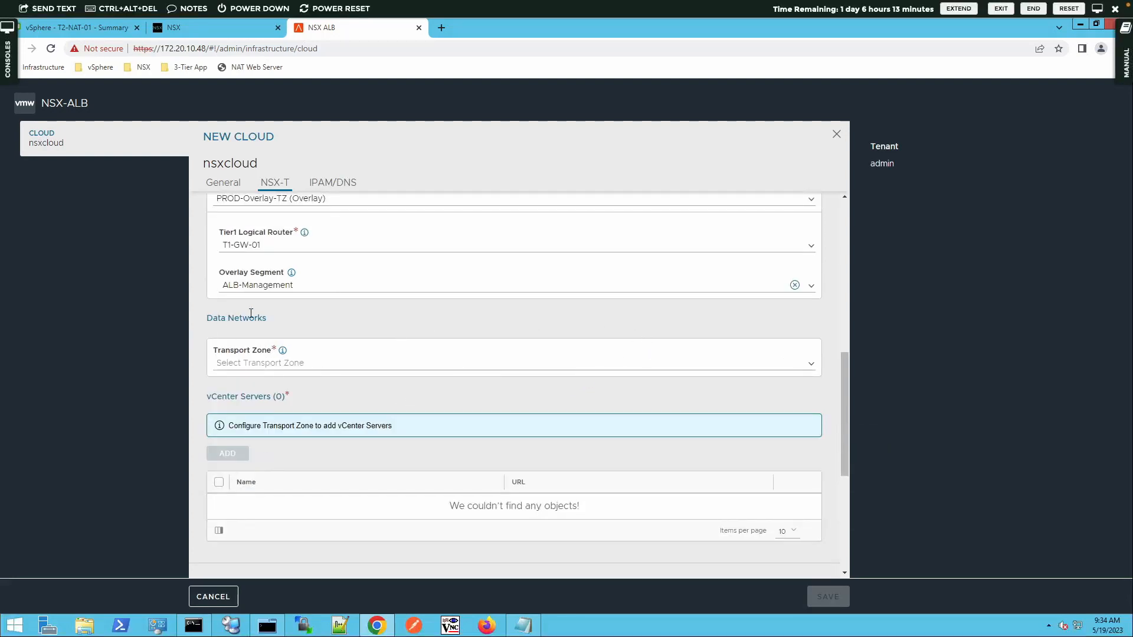
left_click(812, 362)
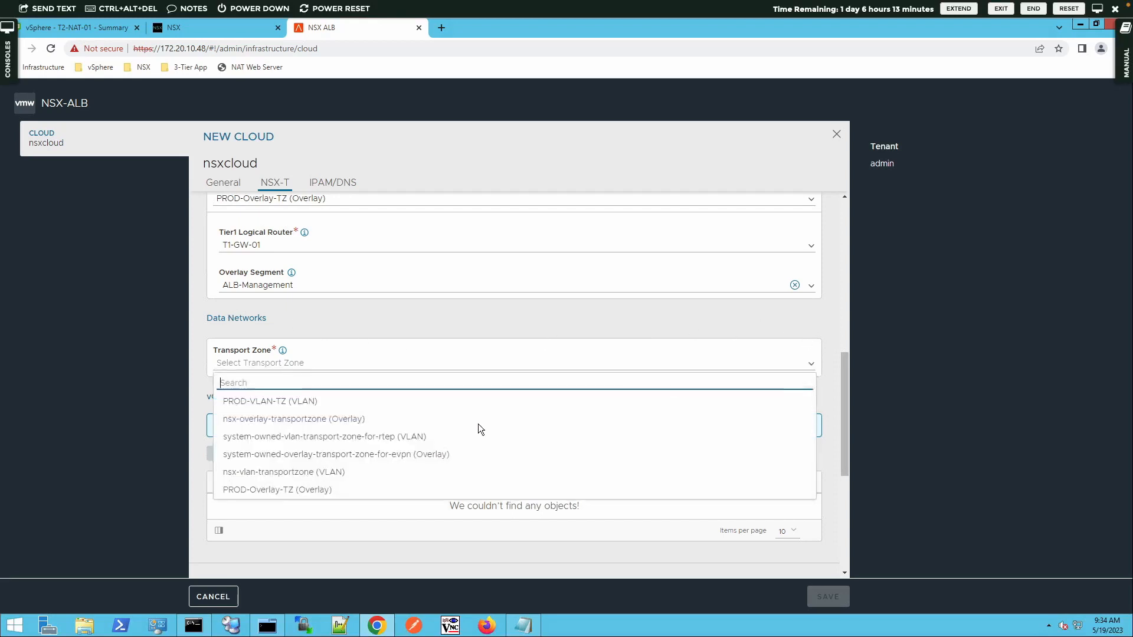
left_click(282, 491)
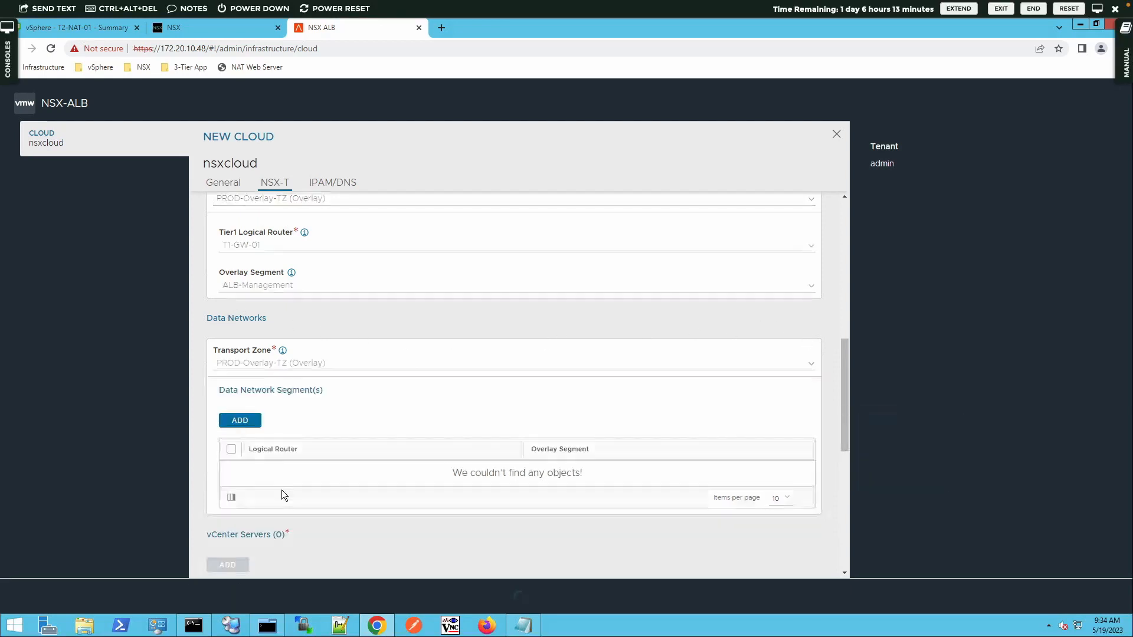
left_click(240, 421)
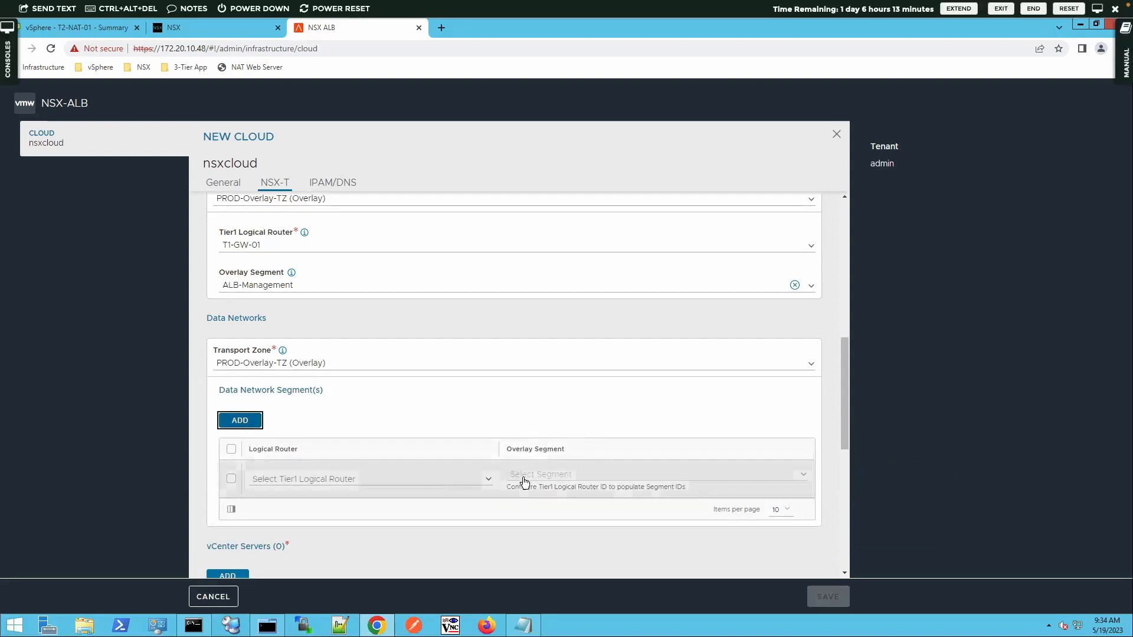
left_click(493, 480)
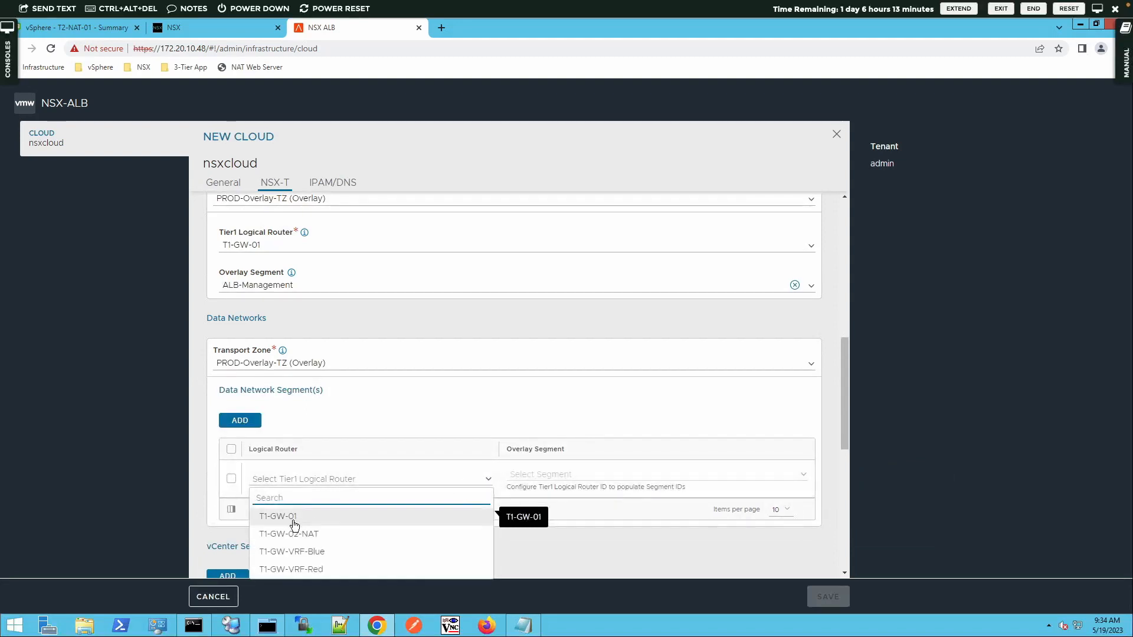
left_click(293, 522)
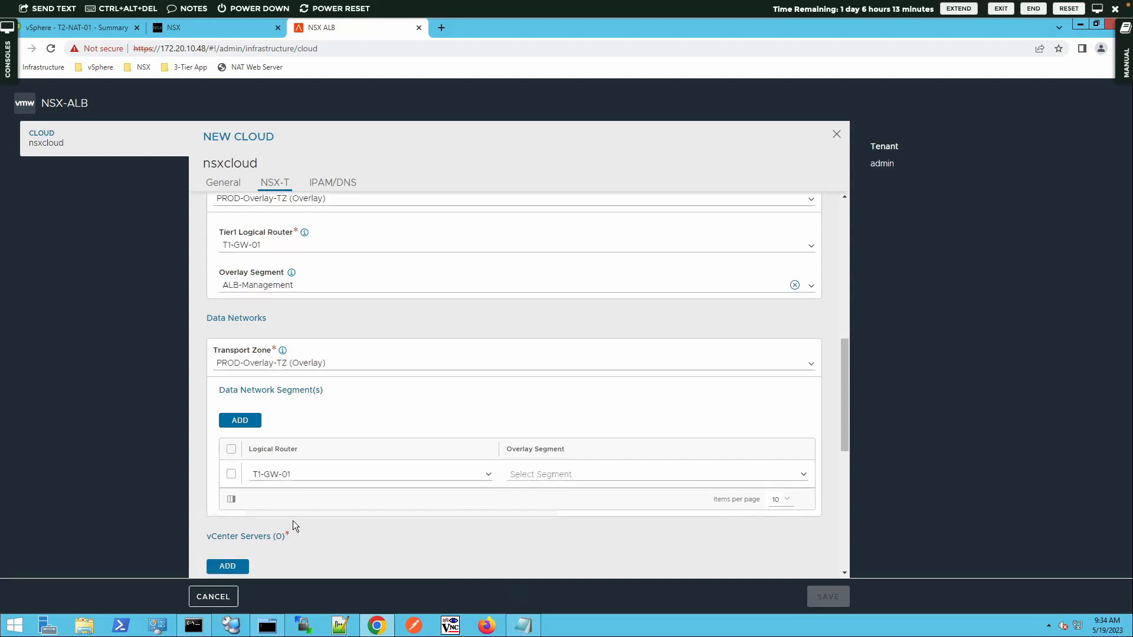
left_click(802, 479)
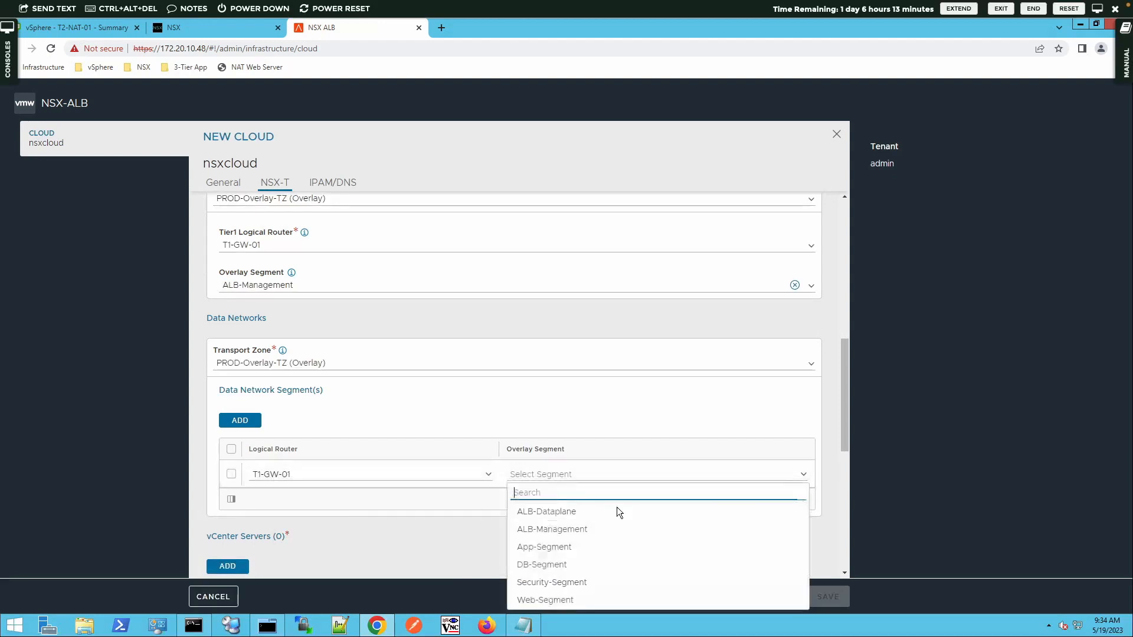
left_click(555, 512)
scroll(630, 487, "down", 5)
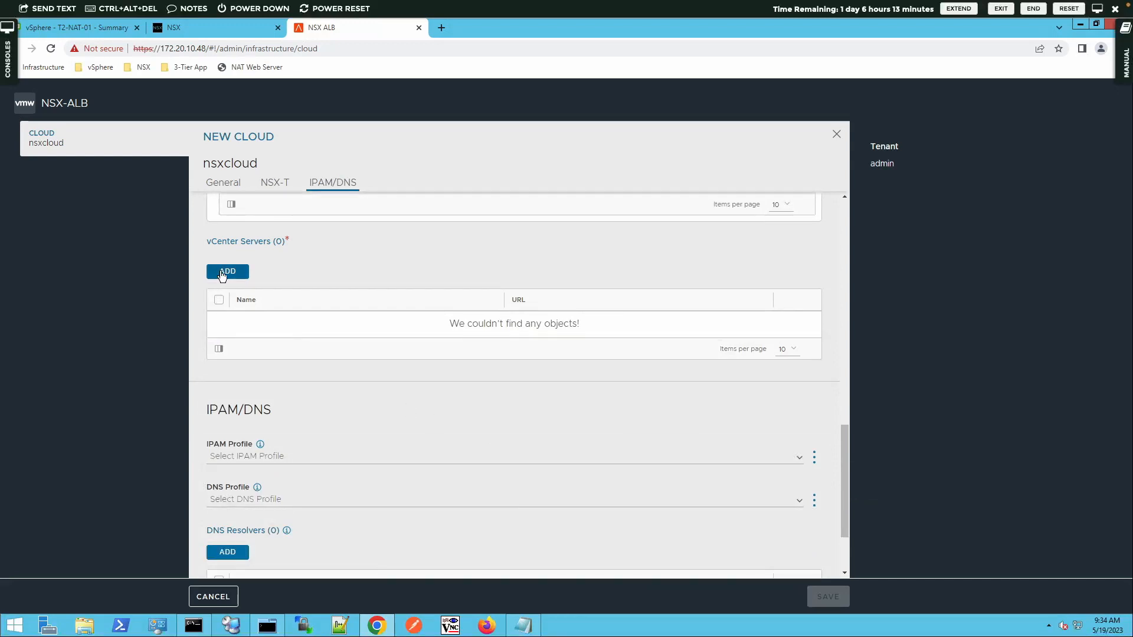
Step: Add a vCenter server named sa-vcsa-01.vclass.local to the cloud
left_click(222, 272)
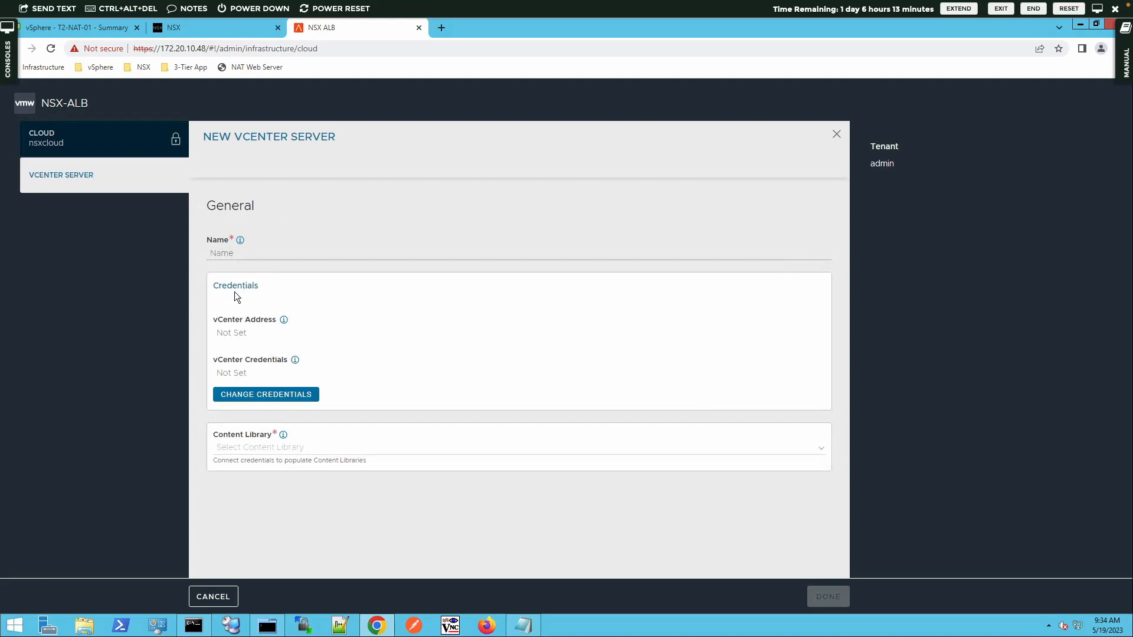
left_click(231, 259)
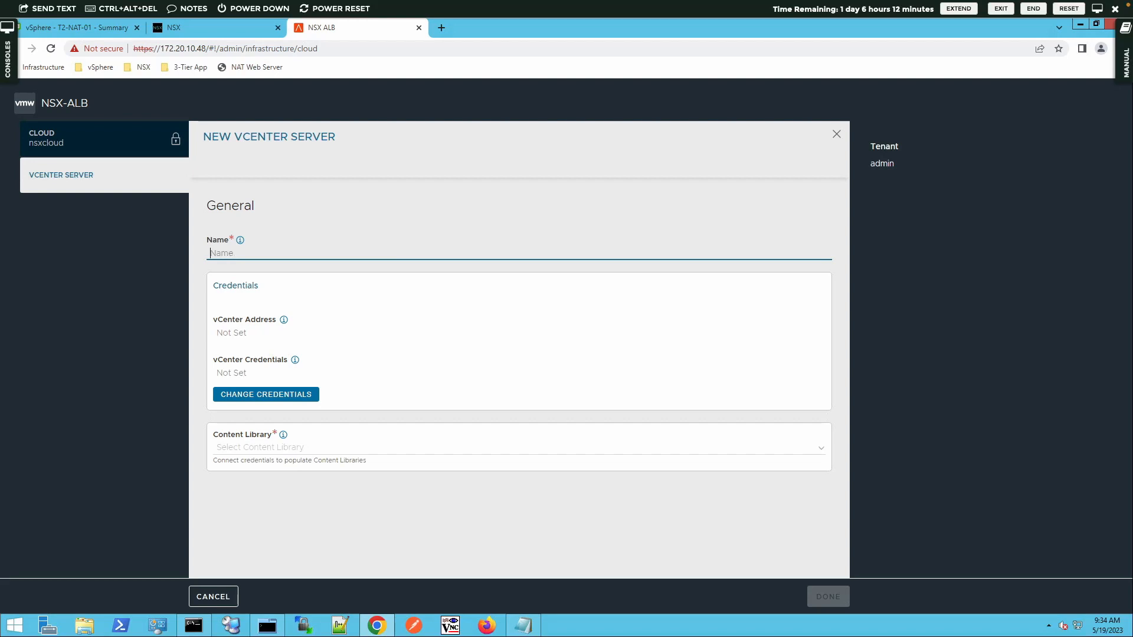
type("sa-")
type("sa-")
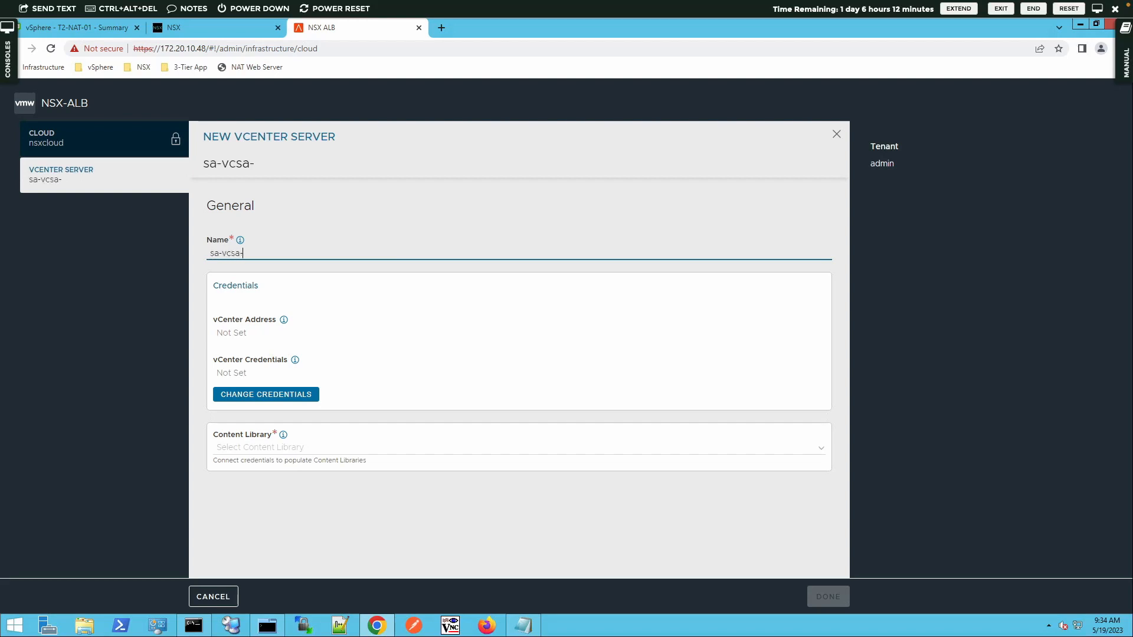
type("01.vclass.local")
left_click(235, 287)
Step: Connect it to vCenter address 172.20.10.94 with the stored vcuser credentials
left_click(282, 389)
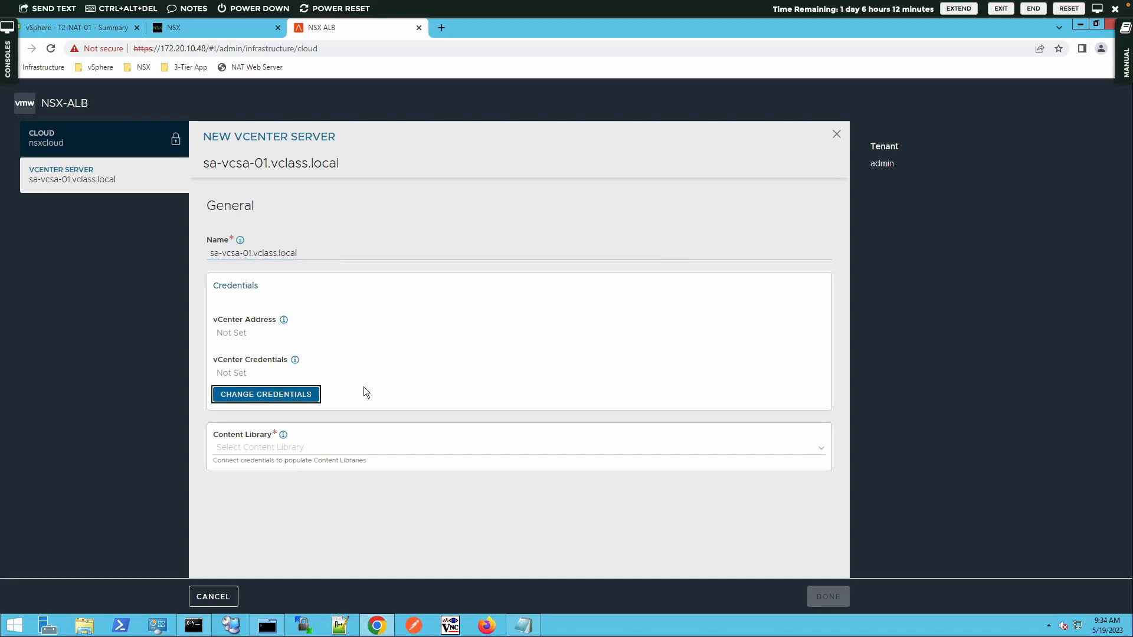
left_click(613, 337)
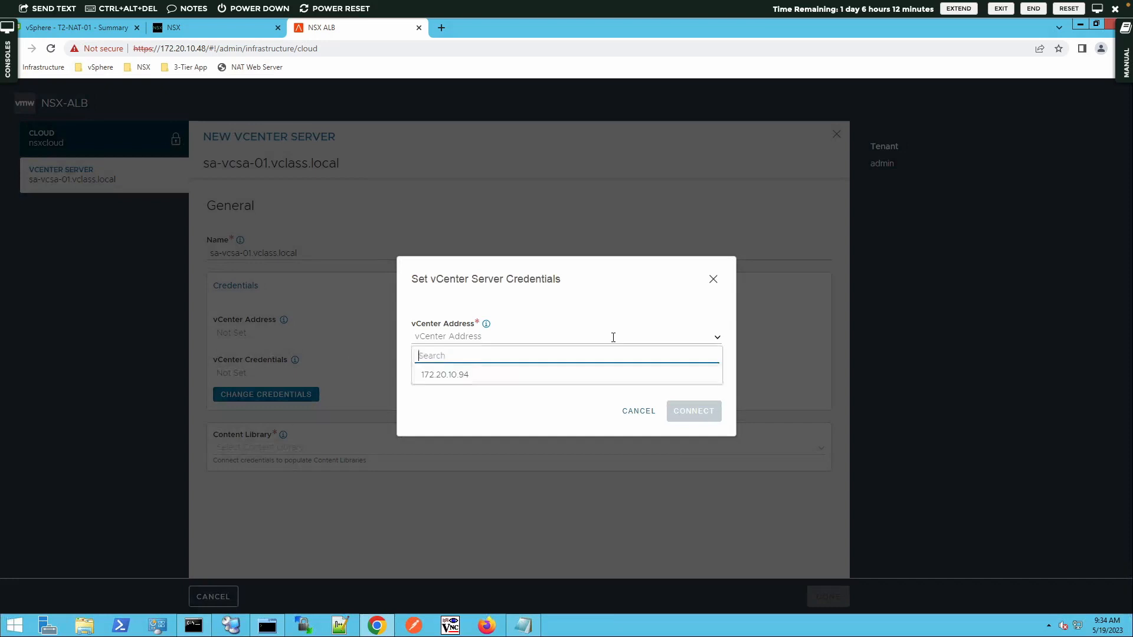
left_click(451, 378)
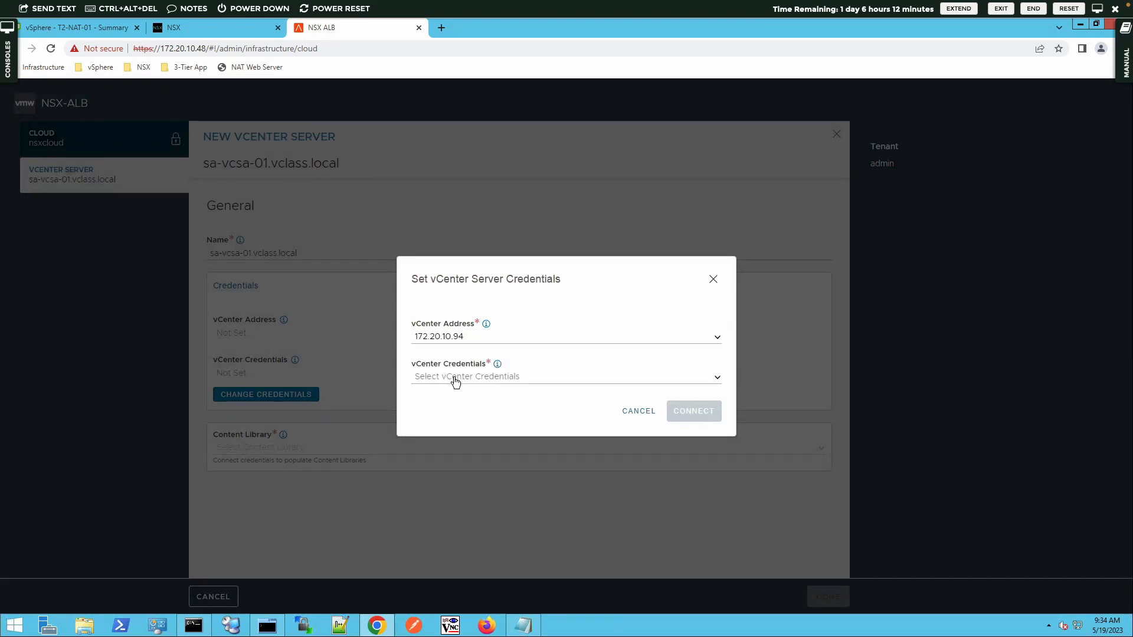
left_click(454, 382)
left_click(430, 419)
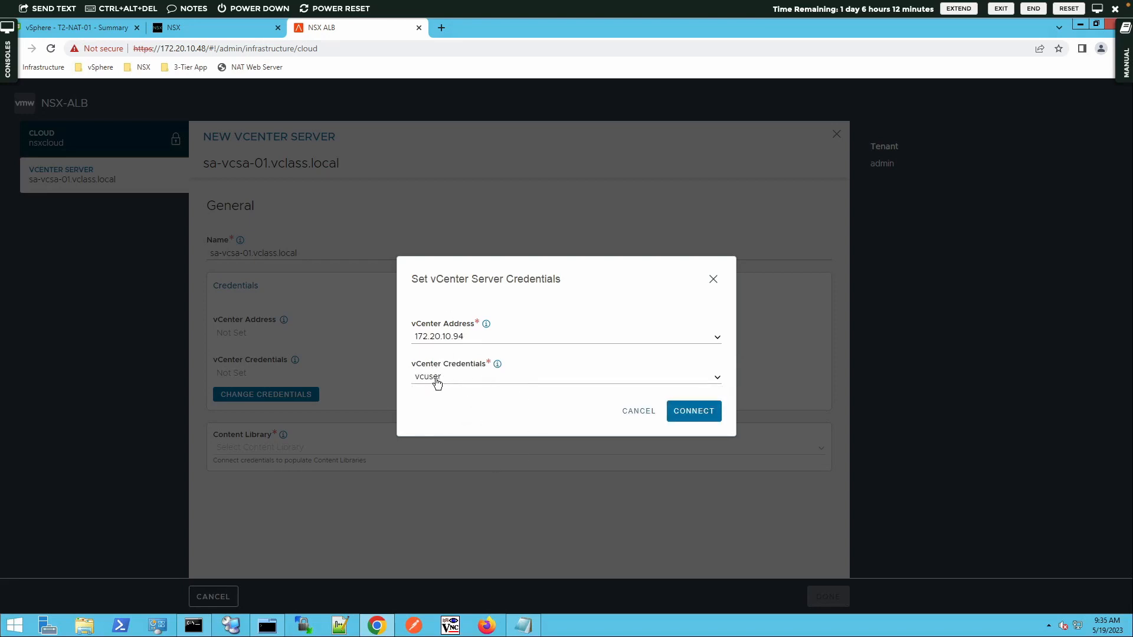
left_click(701, 412)
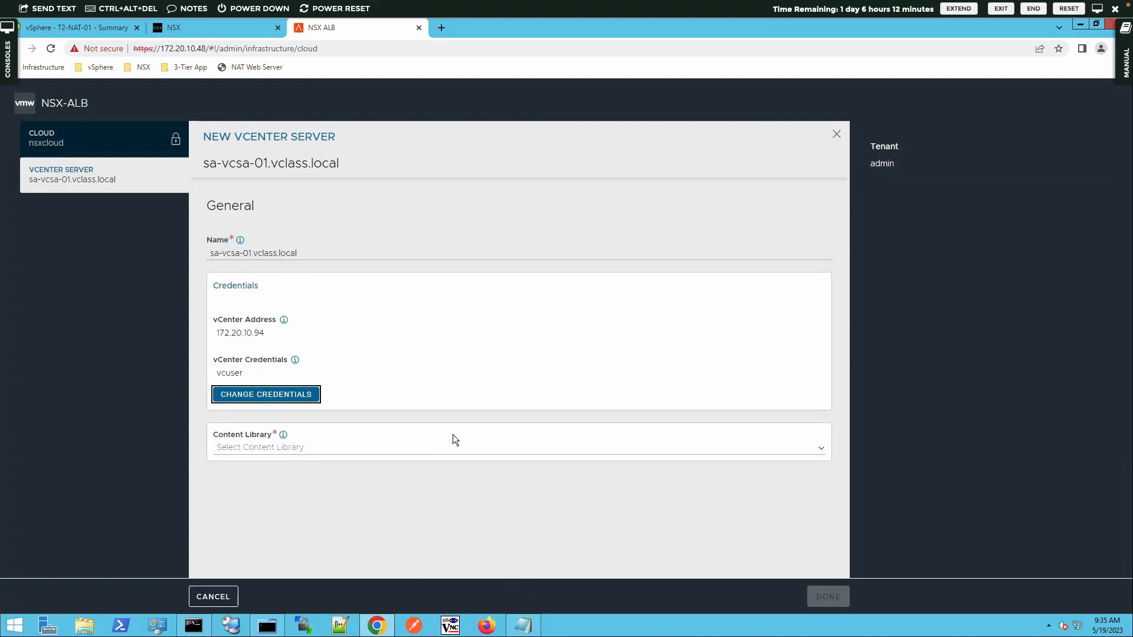
Step: Choose NSX-ALB as the vCenter server's content library
left_click(821, 450)
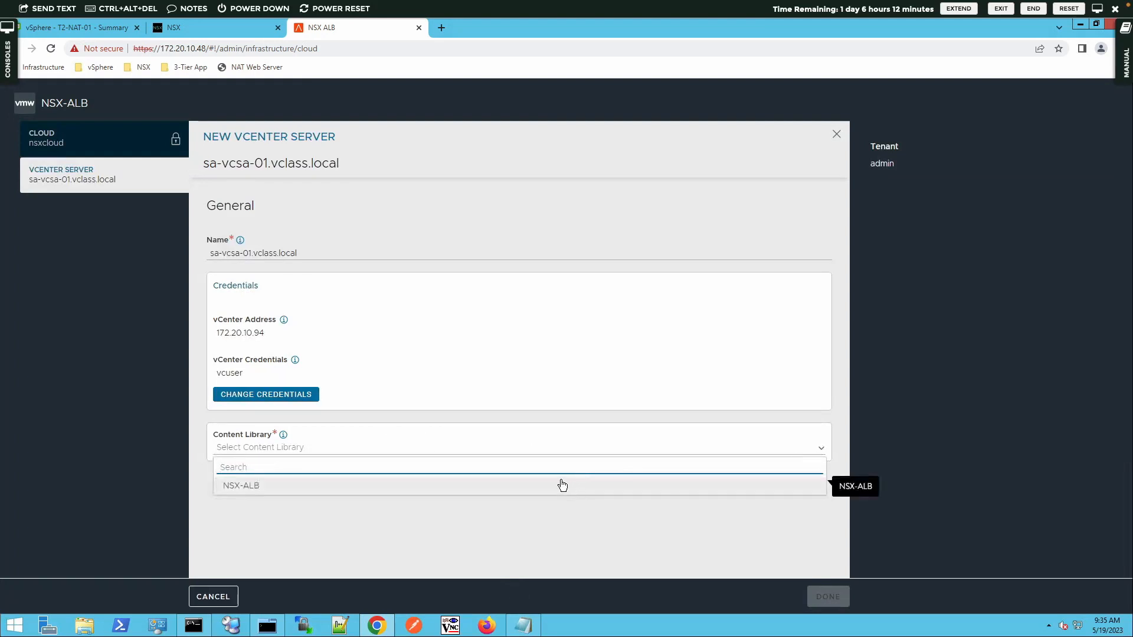
left_click(242, 485)
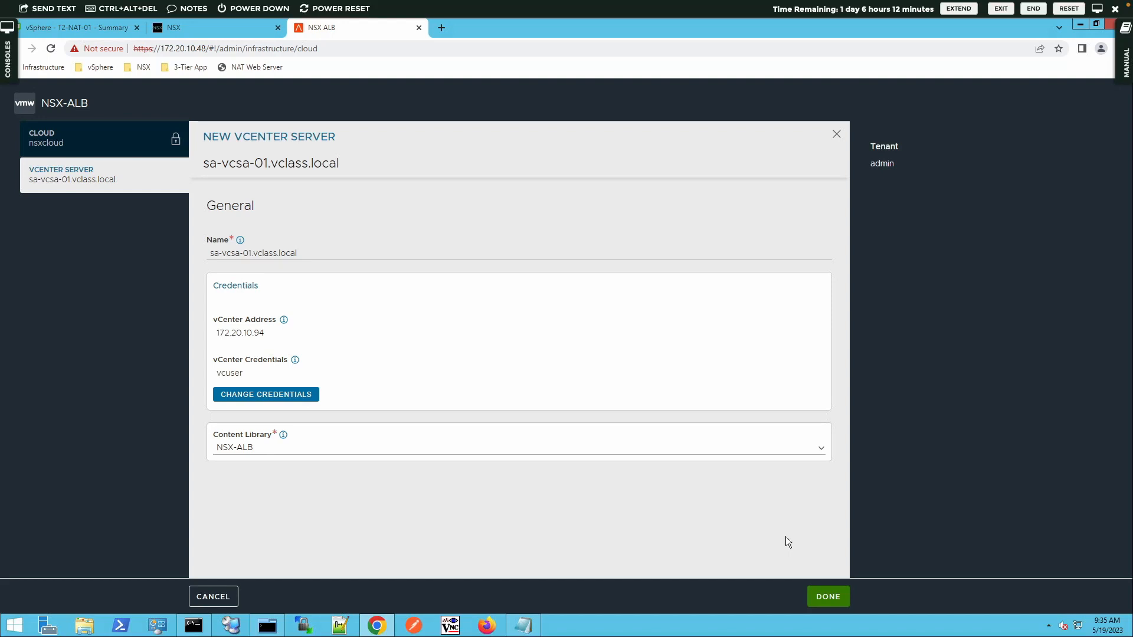
Step: Finish the vCenter server entry and save the nsxcloud NSX-T cloud
left_click(828, 597)
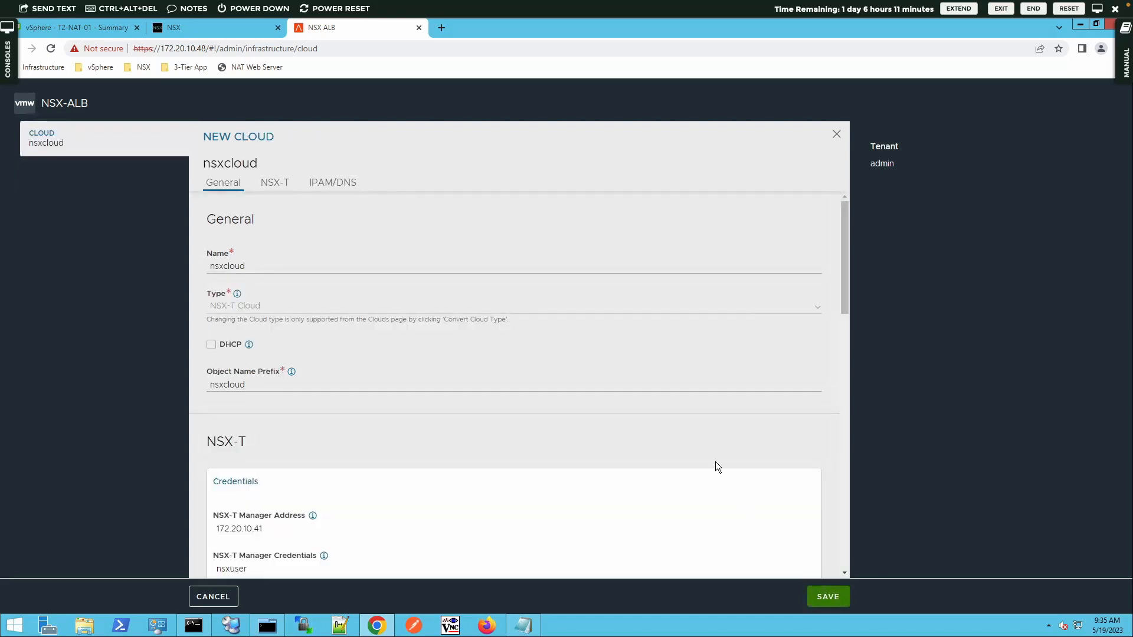
scroll(715, 461, "down", 2)
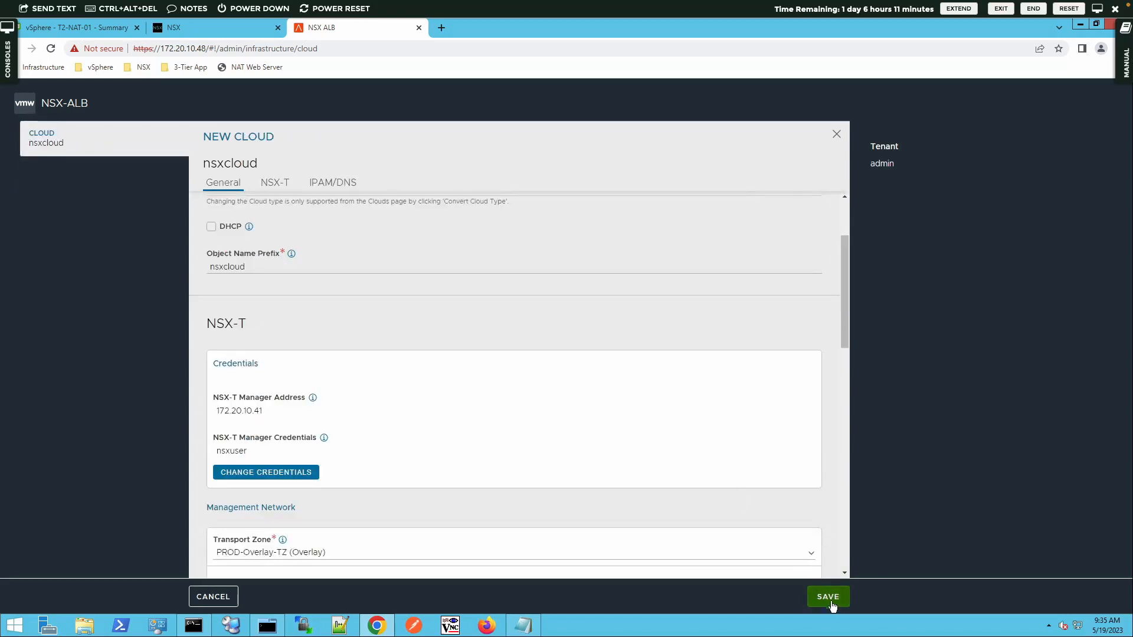
left_click(829, 601)
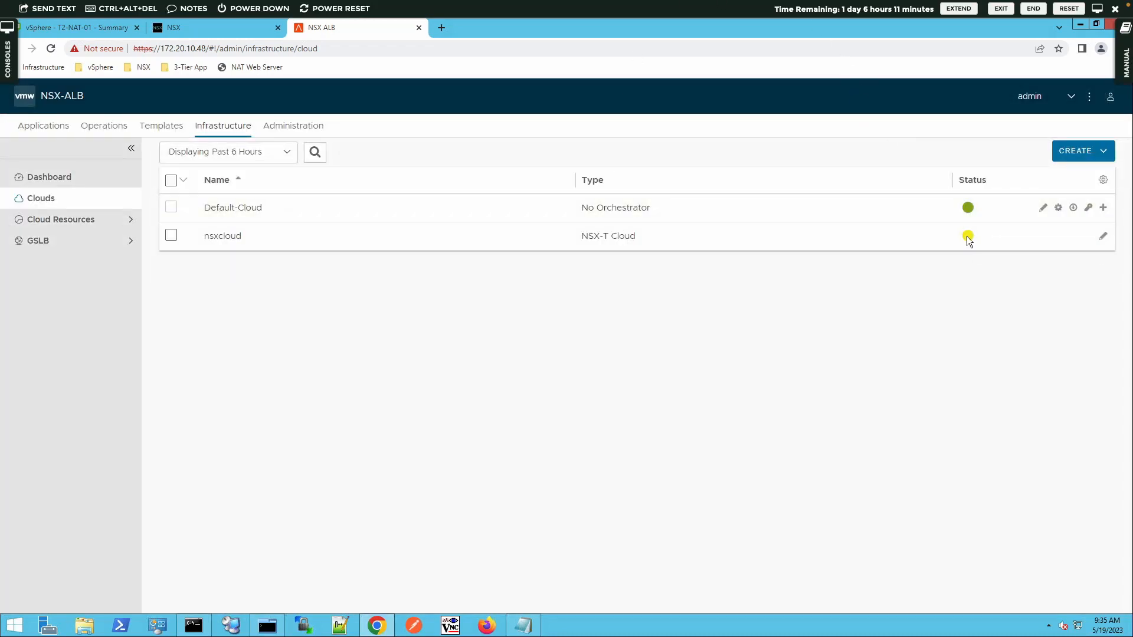
mouse_move(968, 239)
Step: Reload the page until nsxcloud shows a green status in the Clouds list
left_click(52, 49)
mouse_move(977, 213)
left_click(52, 220)
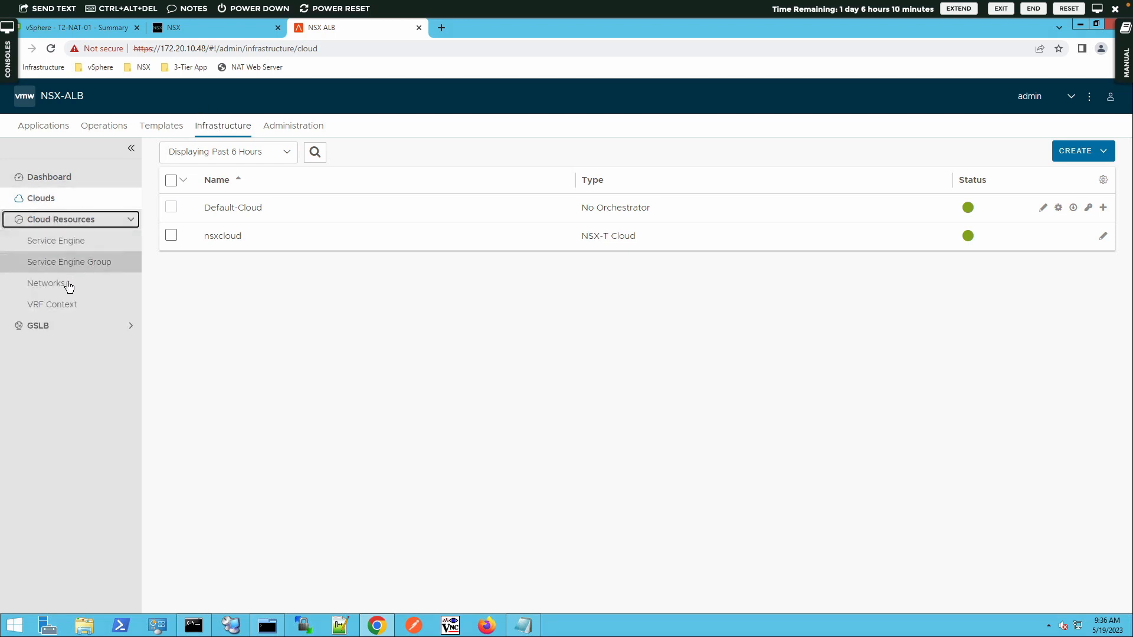
Step: Filter the Networks page to nsxcloud, showing ALB-Dataplane and ALB-Management
left_click(67, 286)
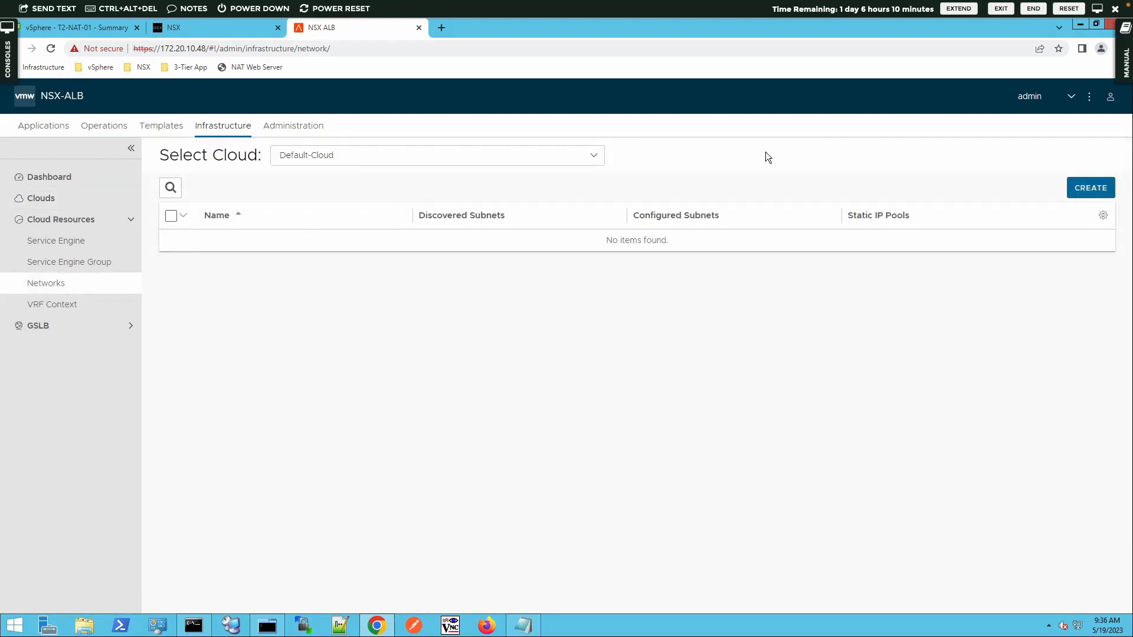
left_click(591, 161)
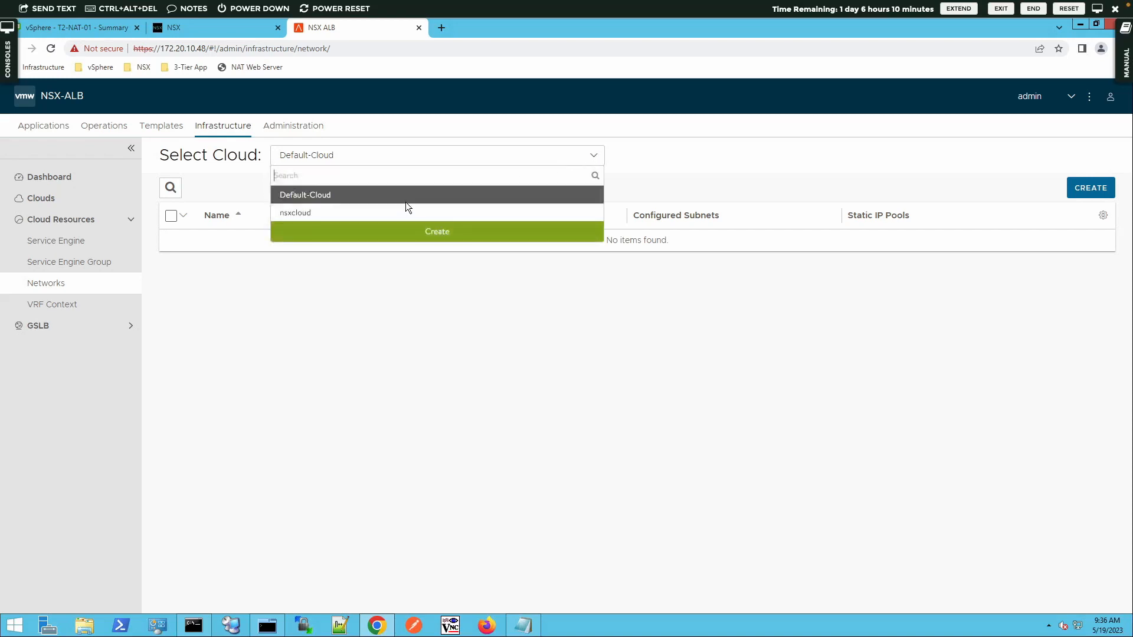
left_click(281, 214)
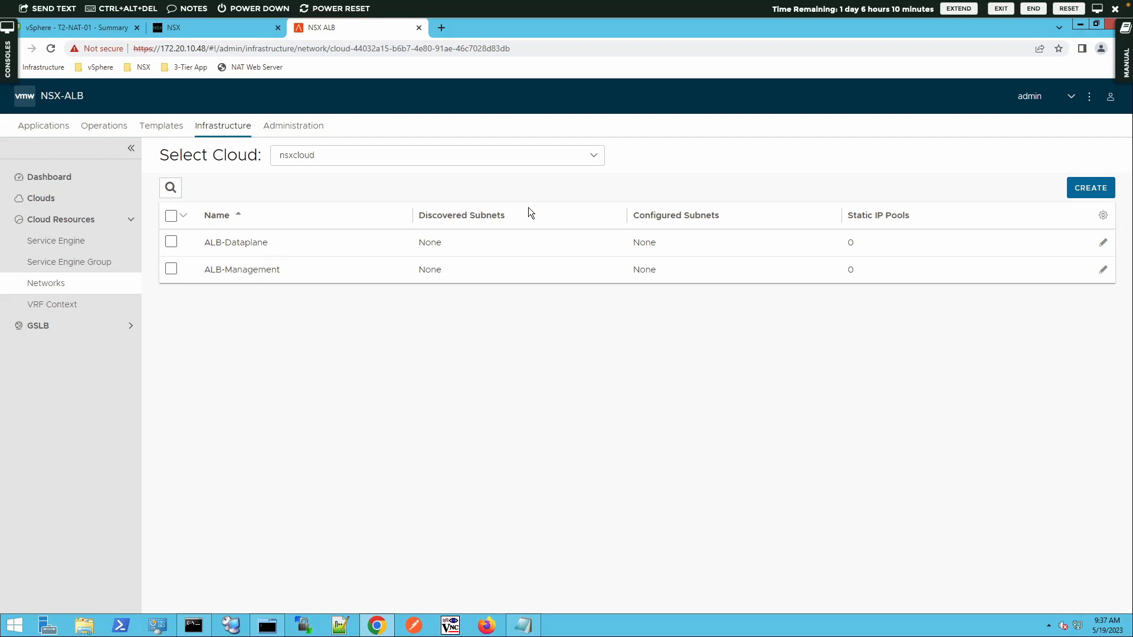
Step: Edit ALB-Dataplane's network and open its T1-GW-01 routing context
left_click(1103, 243)
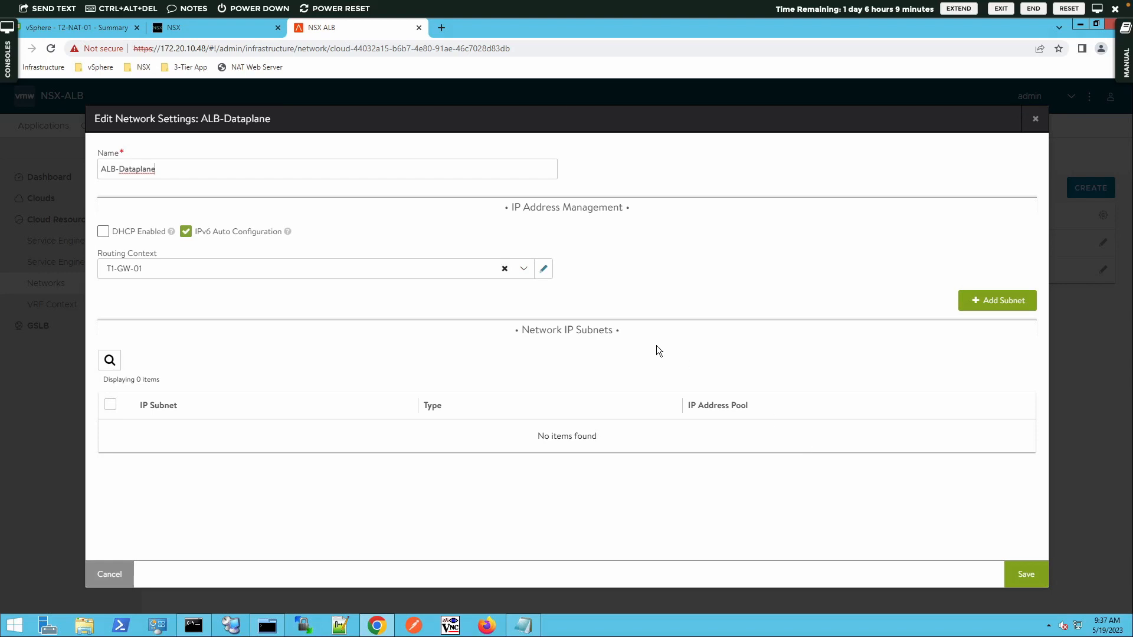
left_click(544, 276)
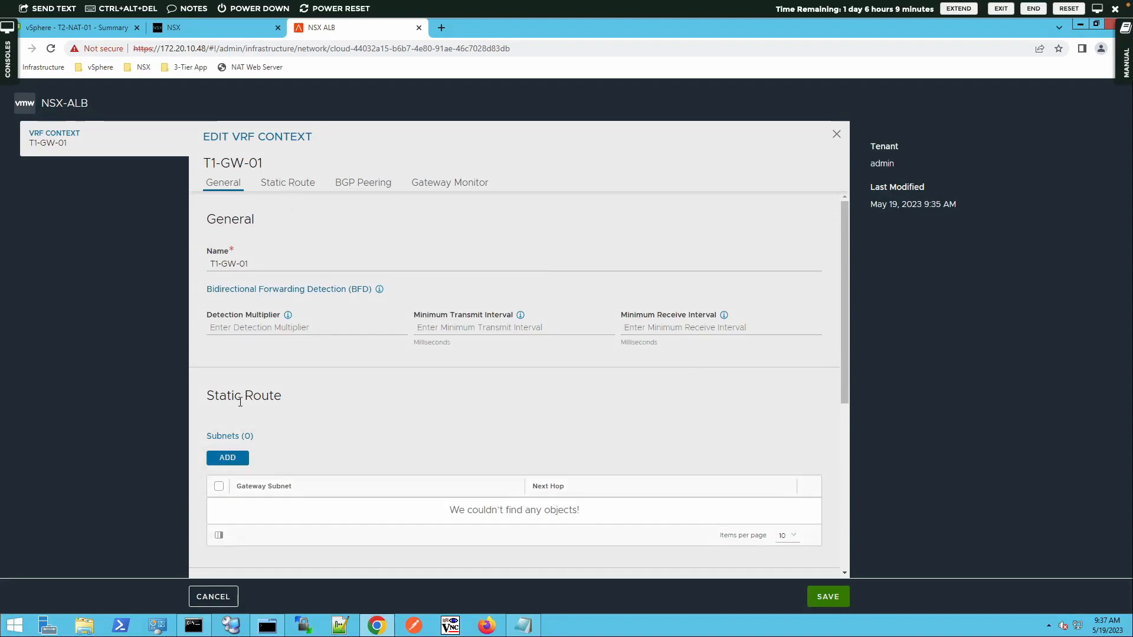
Step: Add static route 0.0.0.0/0 via next hop 172.16.60.1 and save the VRF context
left_click(219, 458)
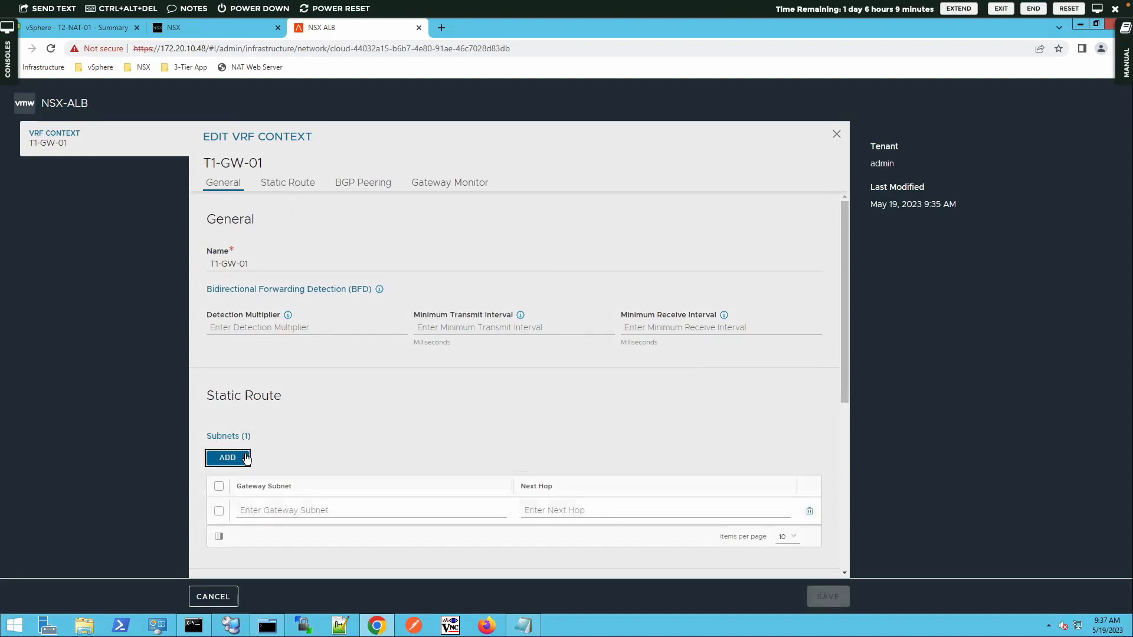
left_click(308, 511)
type("0.0.0.0")
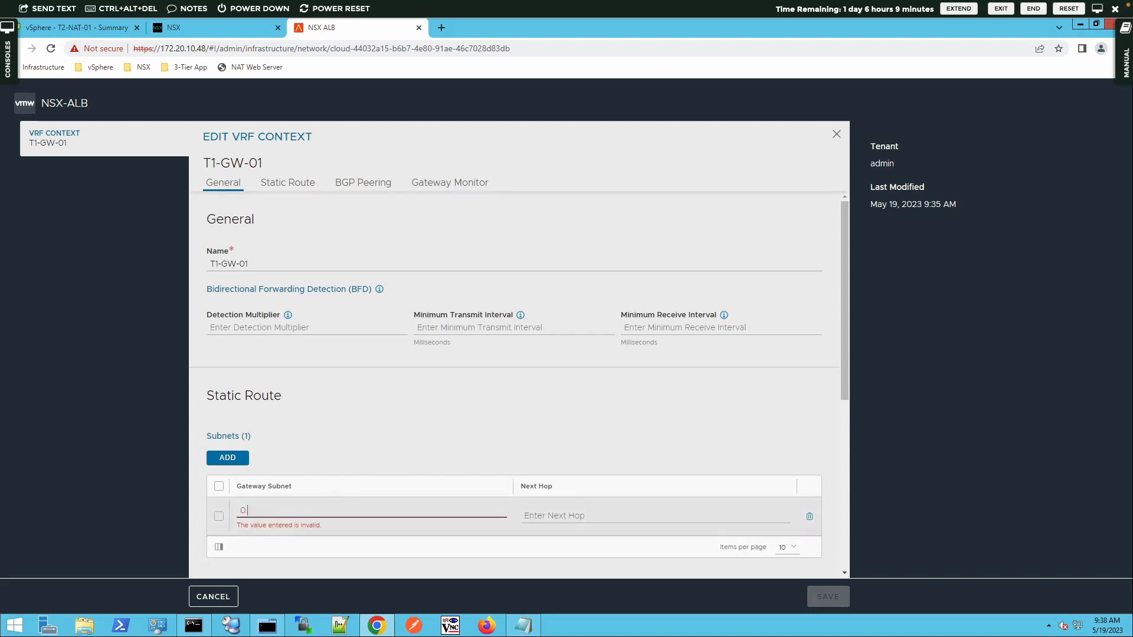
type("0.0.0/0")
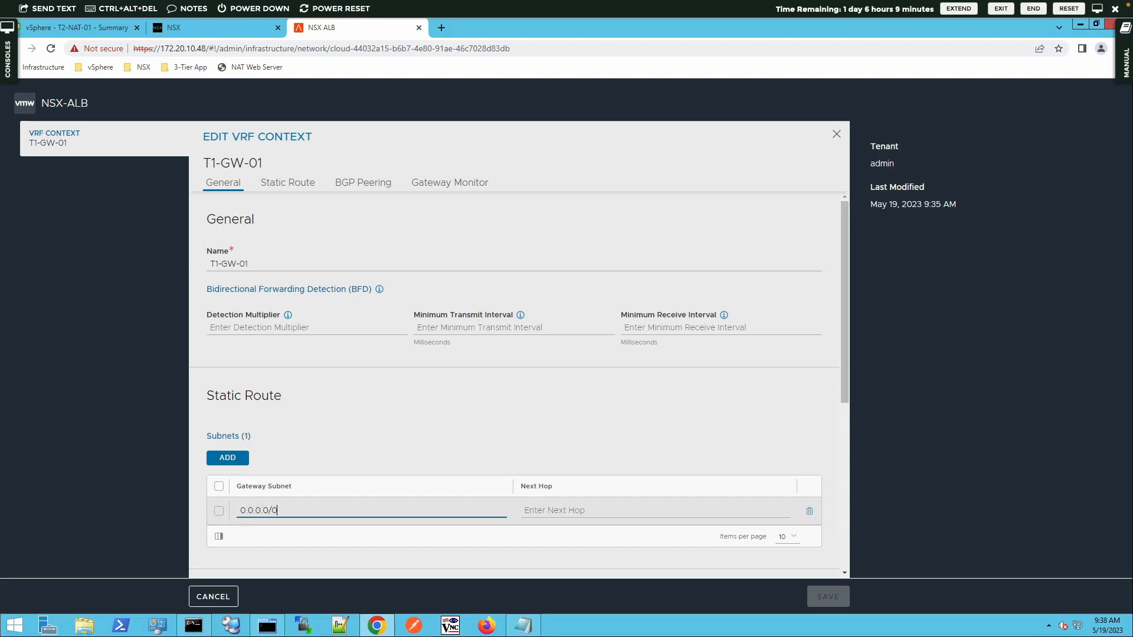
left_click(555, 510)
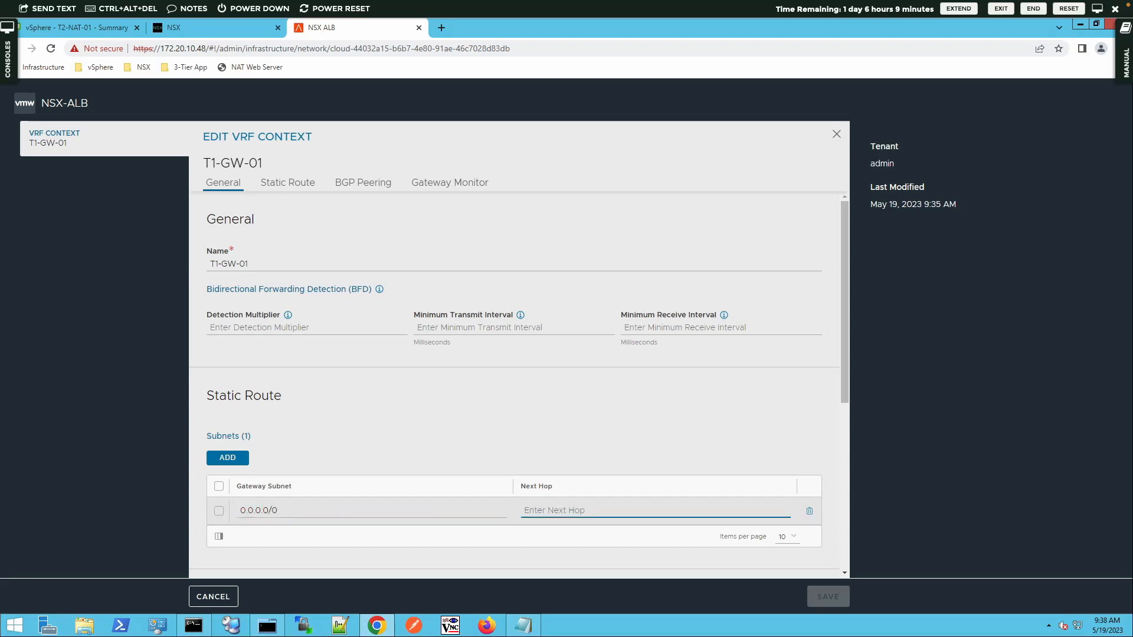
type("18")
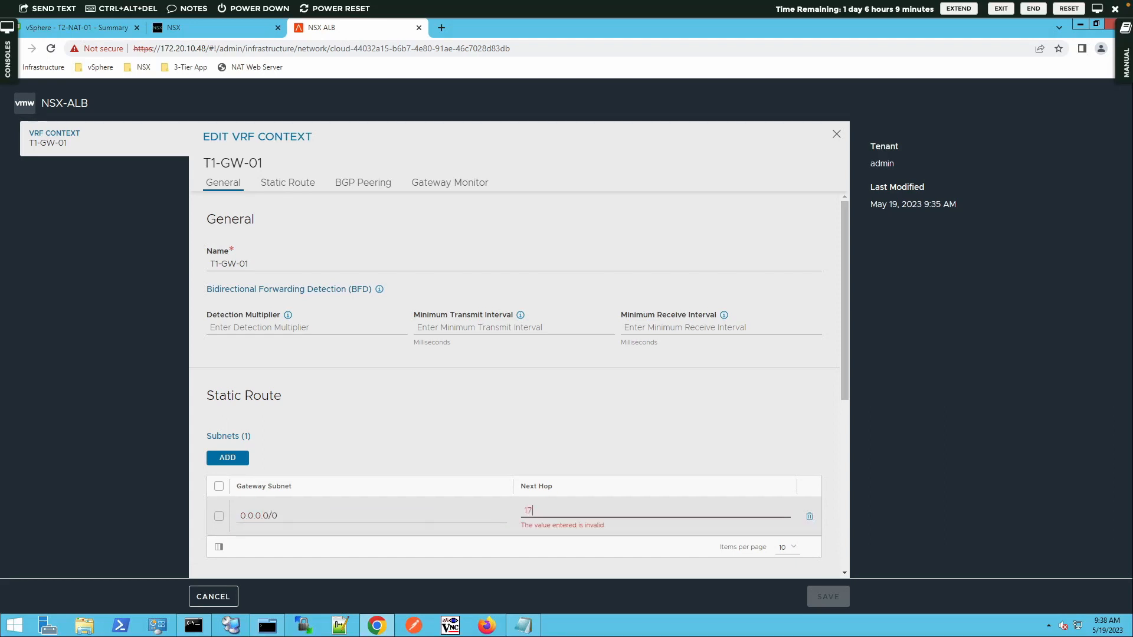
type("2.16.60.1")
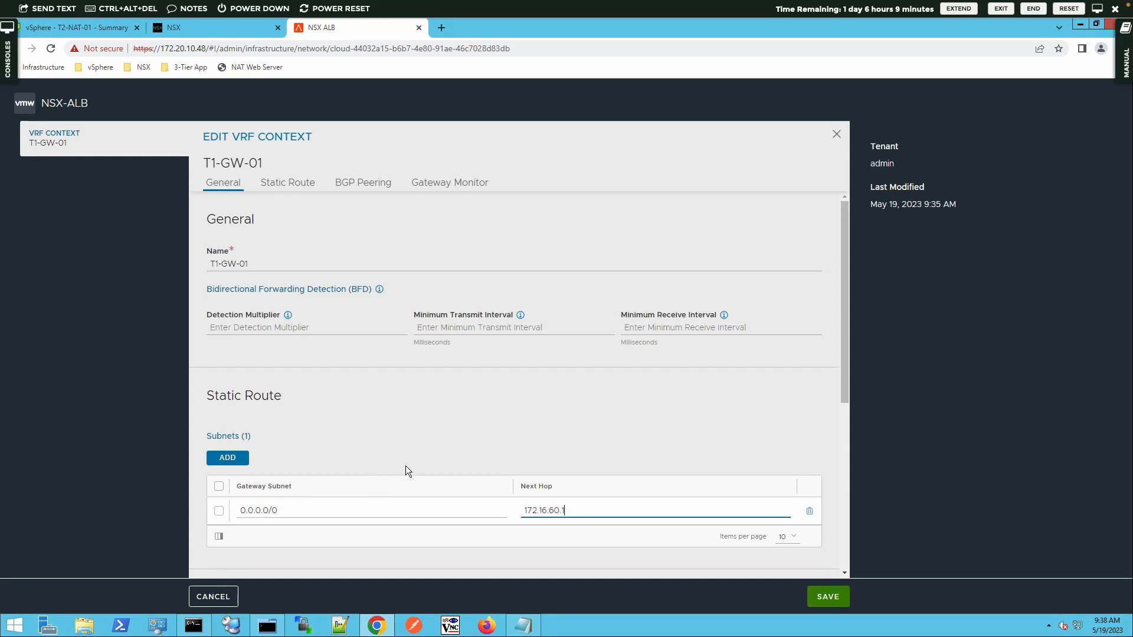
scroll(406, 465, "down", 1)
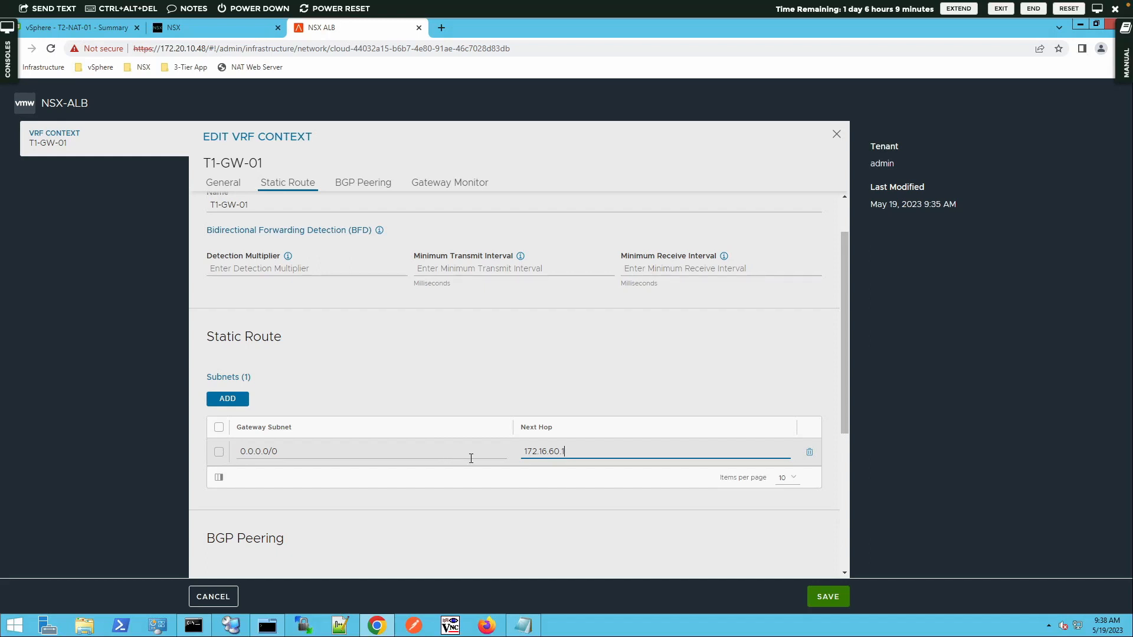
left_click(829, 599)
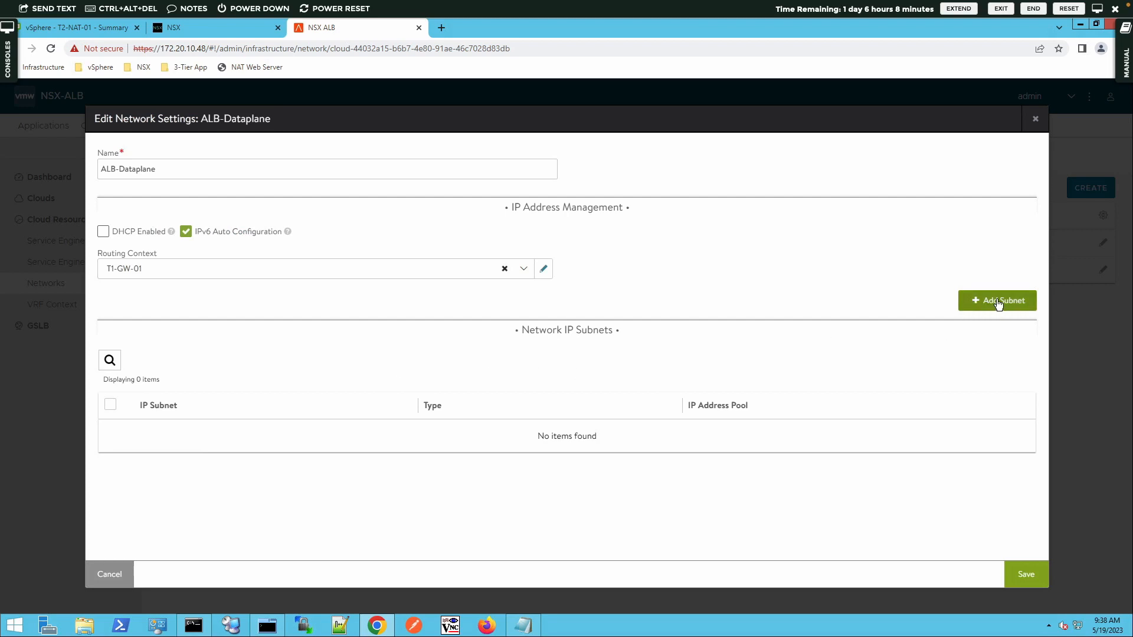
Step: Add subnet 172.16.60.0/24 to ALB-Dataplane with an empty static IP address pool
left_click(975, 303)
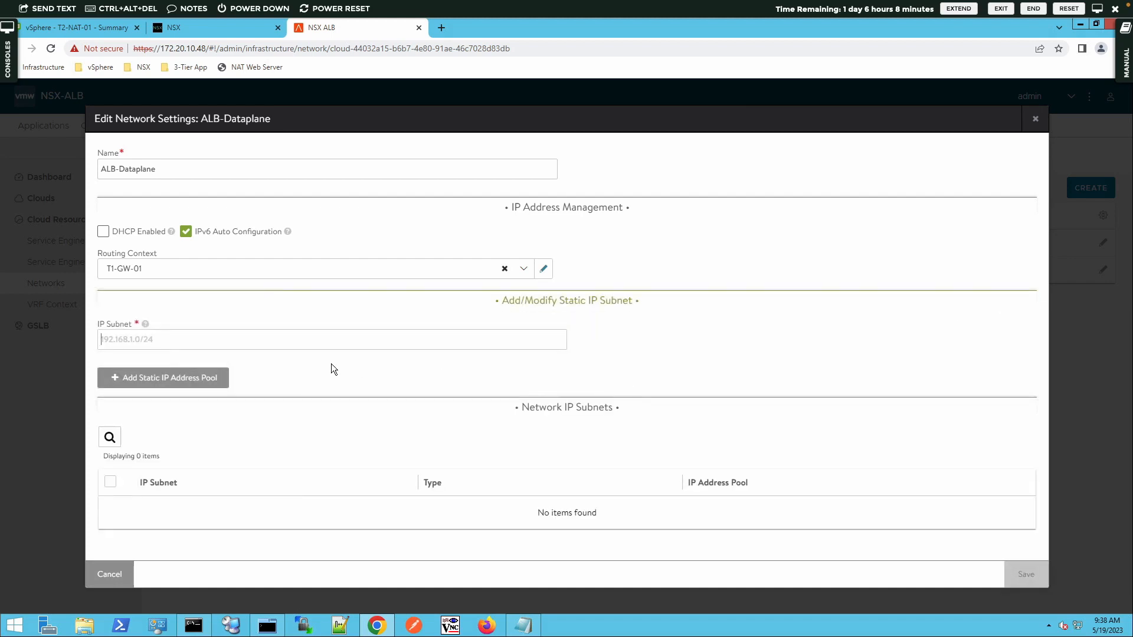
type("1")
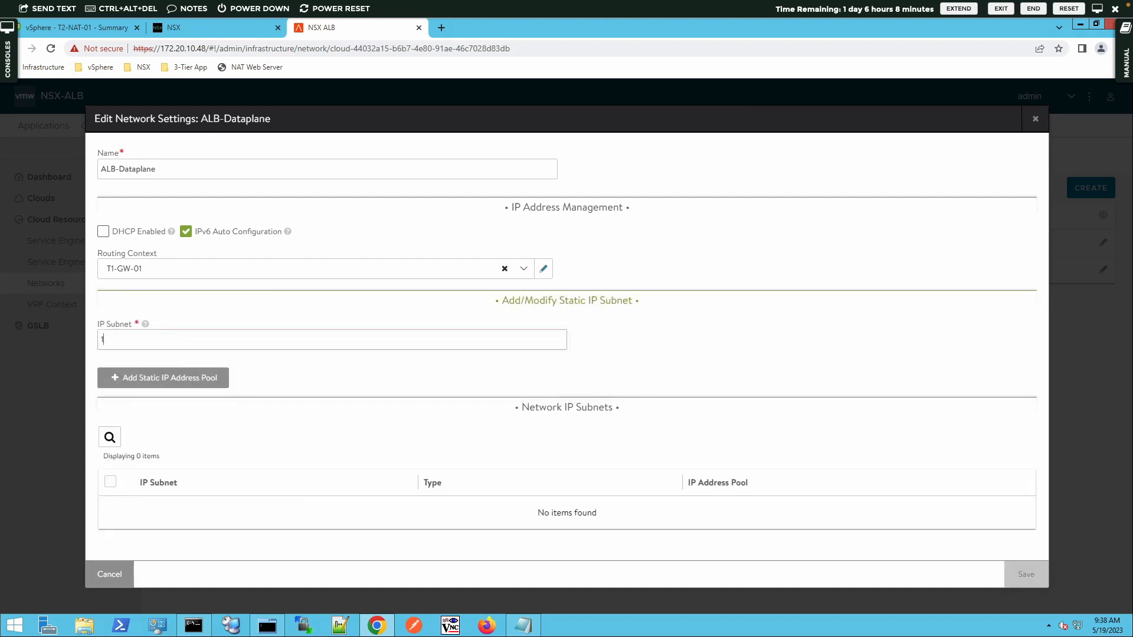
type("0")
key("BackSpace")
key("BackSpace")
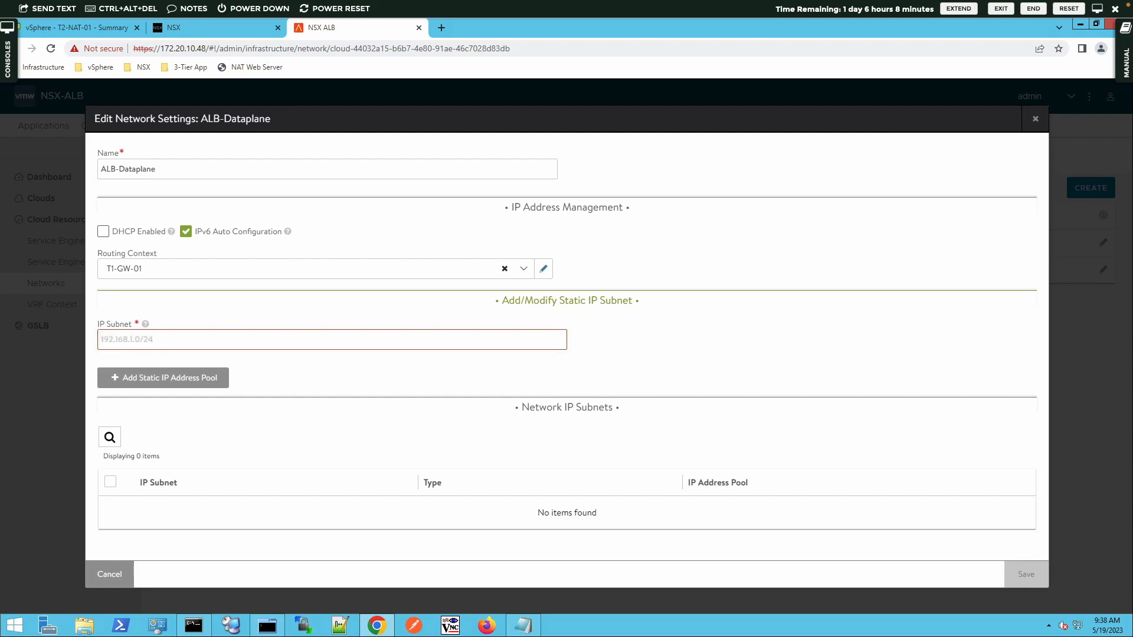
type("172.16.60.0/24")
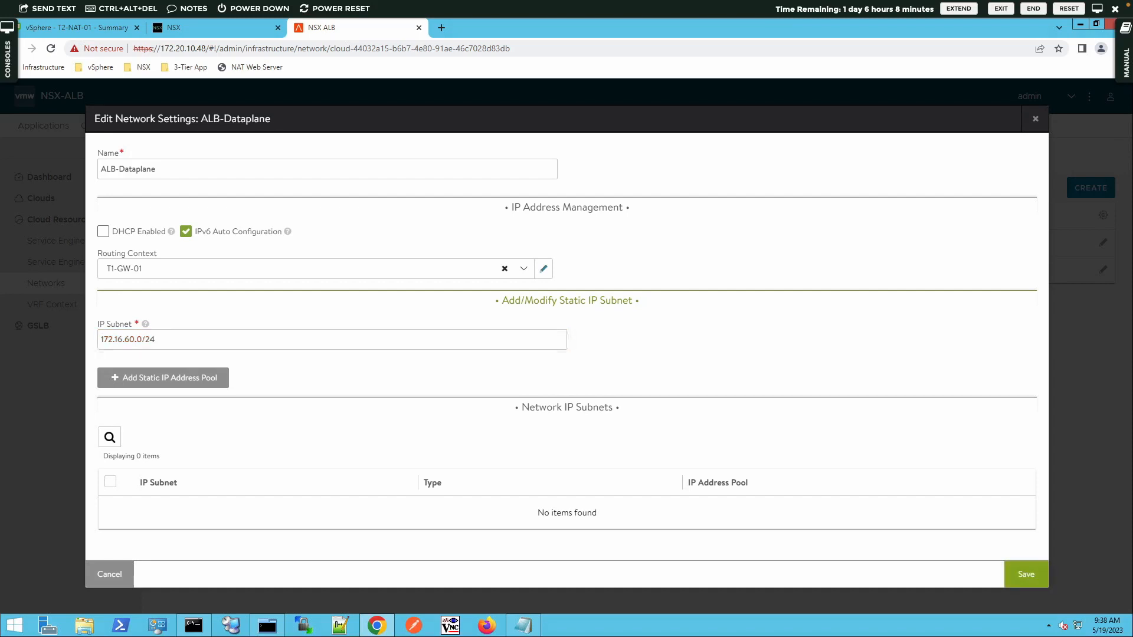
left_click(174, 381)
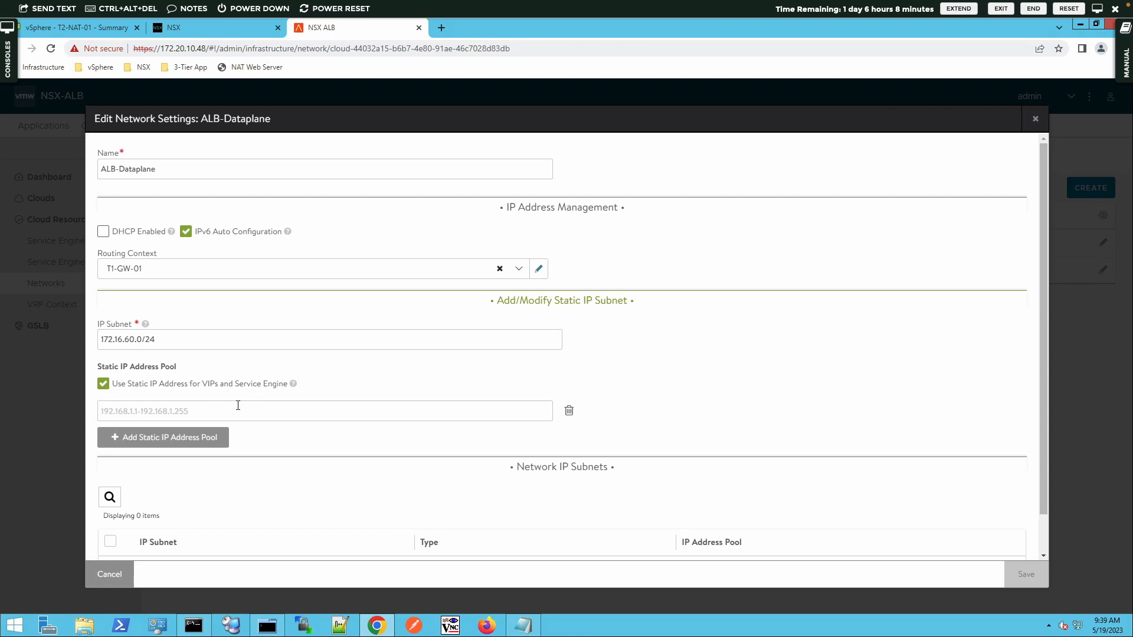
Step: Add static pool 172.16.60.11-172.16.60.20 to subnet 172.16.60.0/24 and save ALB-Dataplane
left_click(325, 410)
type("172.16")
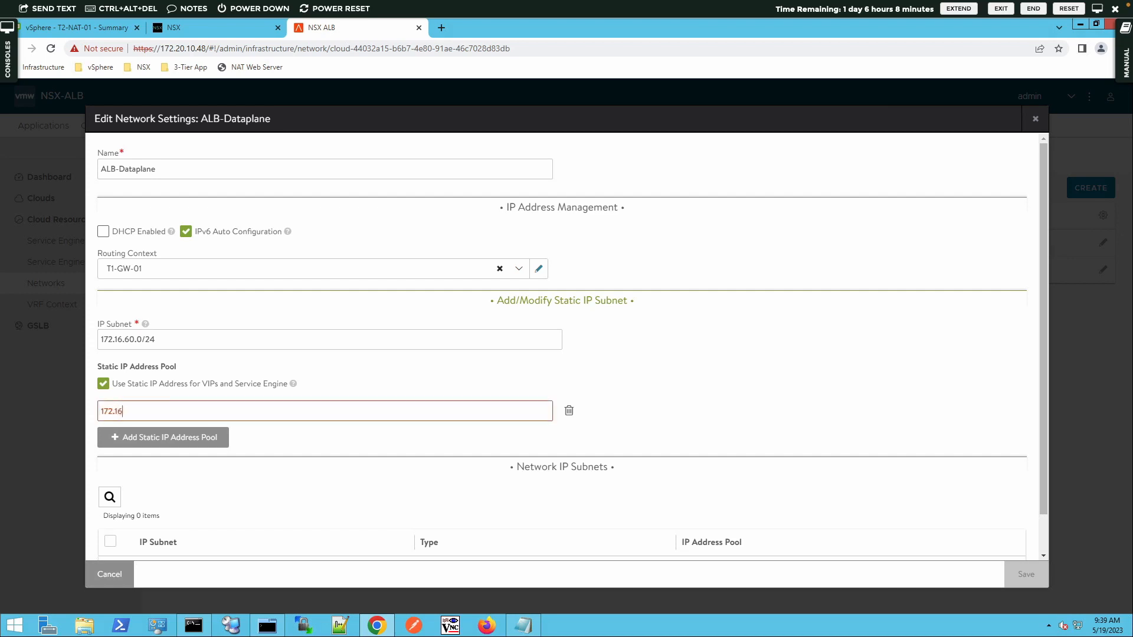
type(".60.11-172.16.60.20")
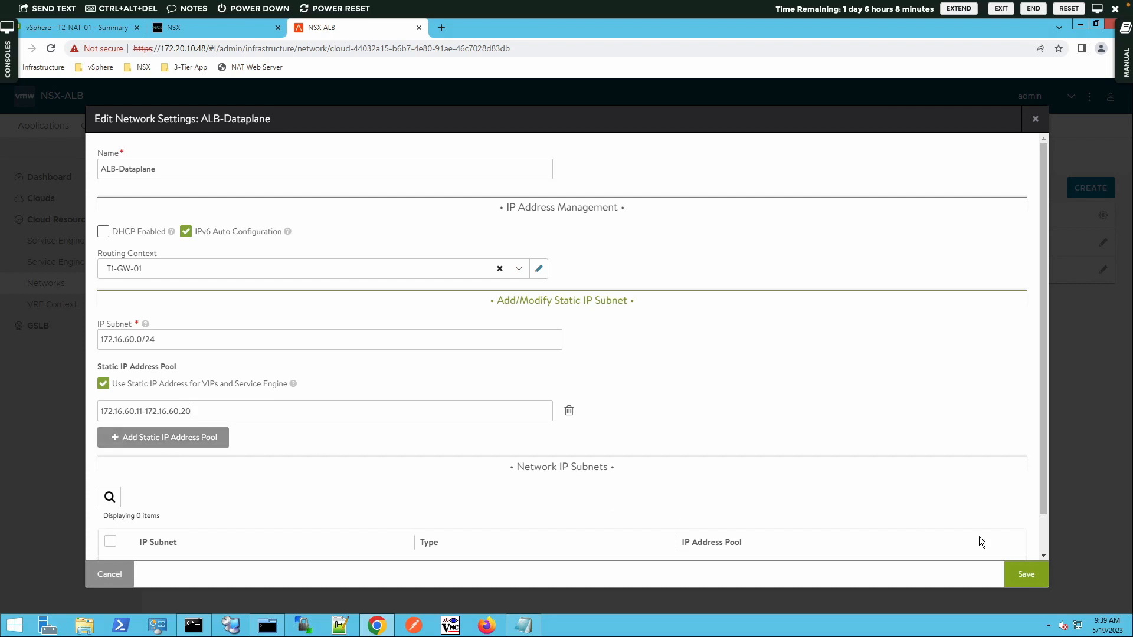
left_click(1032, 565)
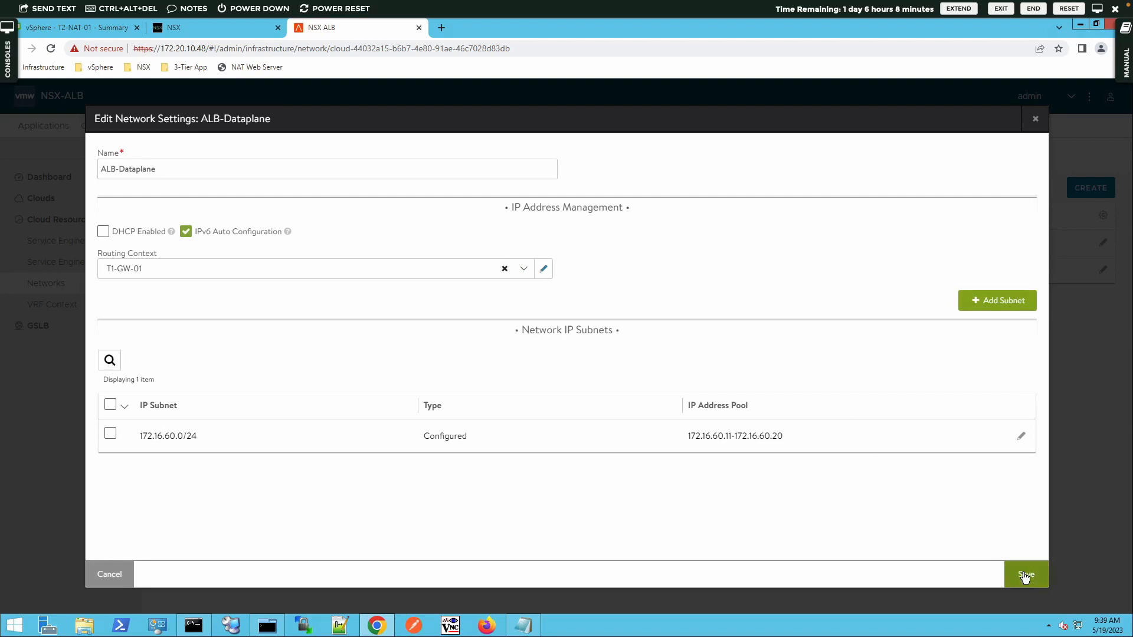
left_click(1023, 574)
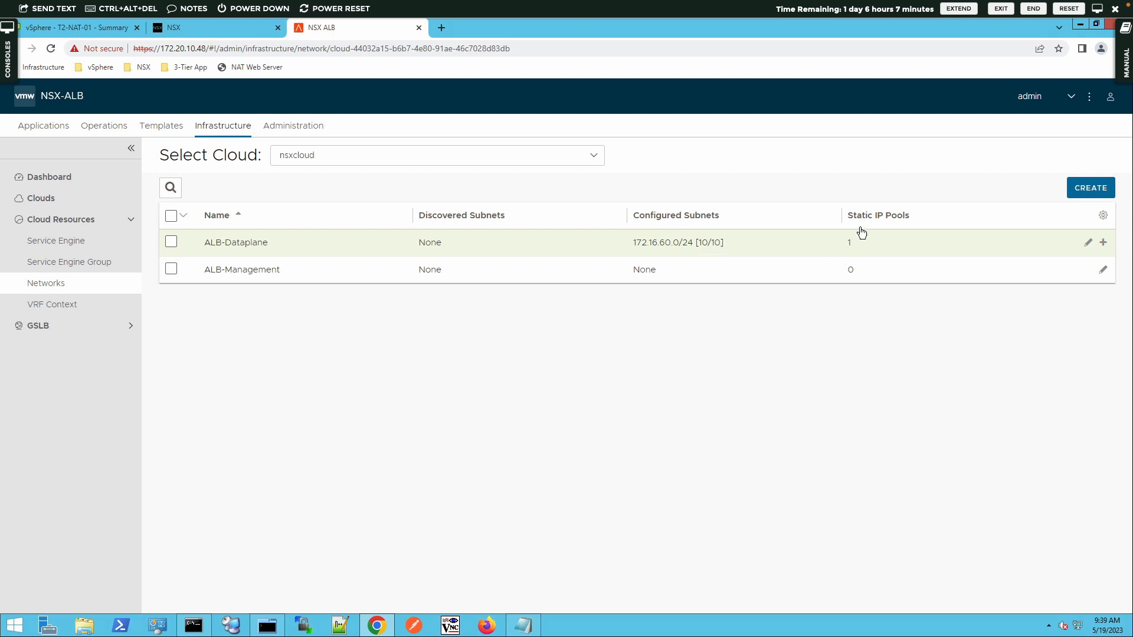
Step: Edit the ALB-Management network and keep global as its routing context
left_click(1103, 272)
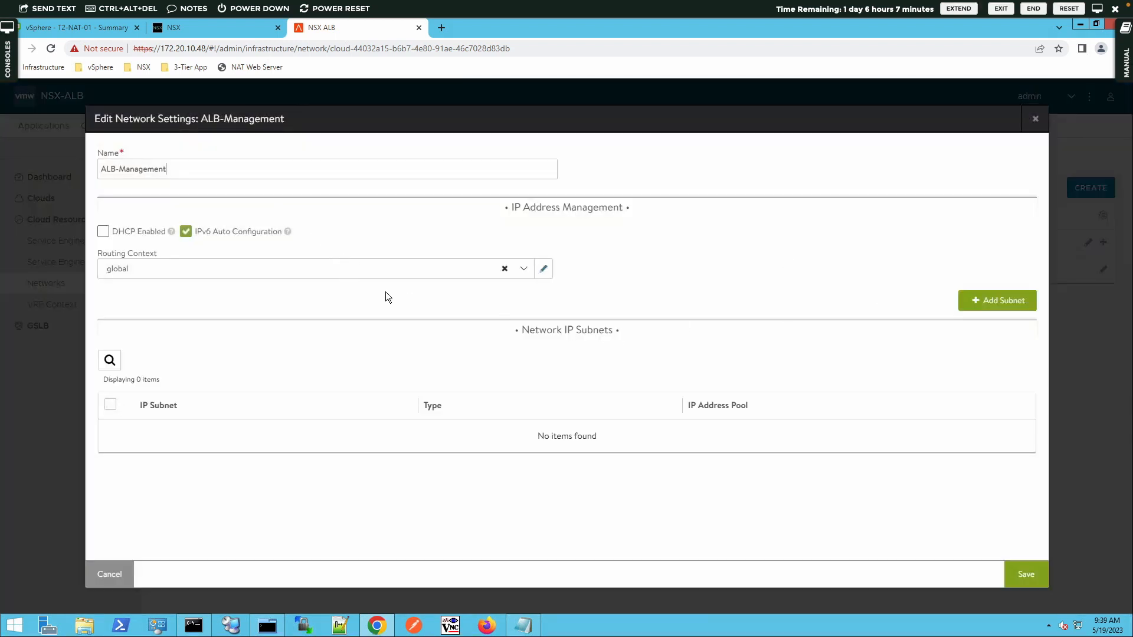
left_click(525, 270)
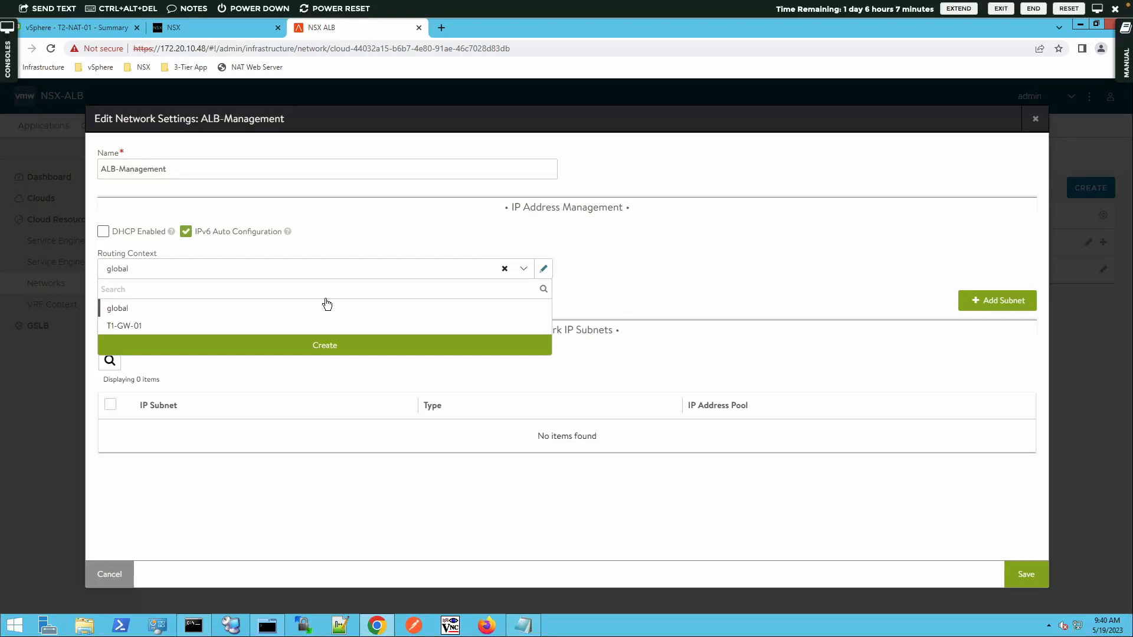
left_click(236, 309)
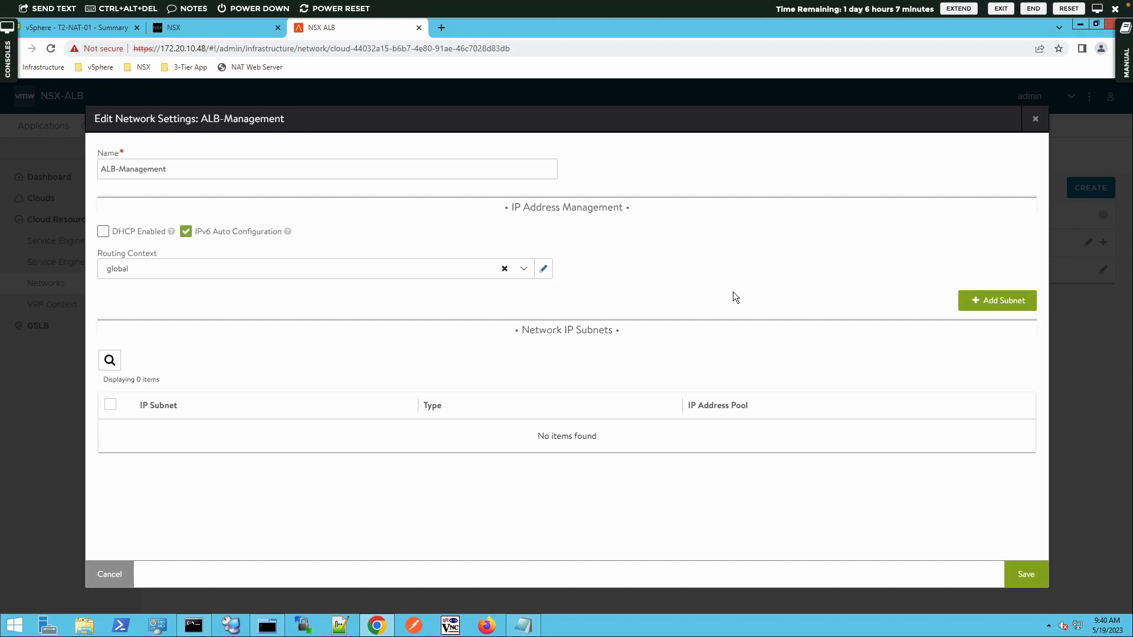
Step: Add subnet 172.16.70.0/24 with static pool 172.16.70.11-172.16.70.20 and save the network
left_click(977, 300)
left_click(333, 346)
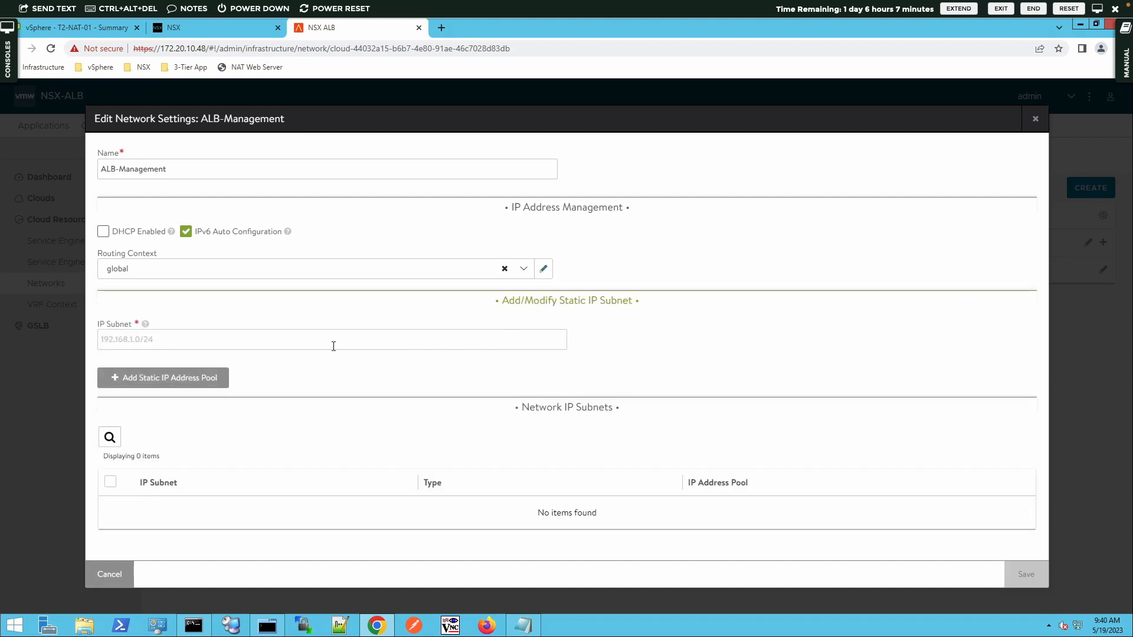
type("172.168")
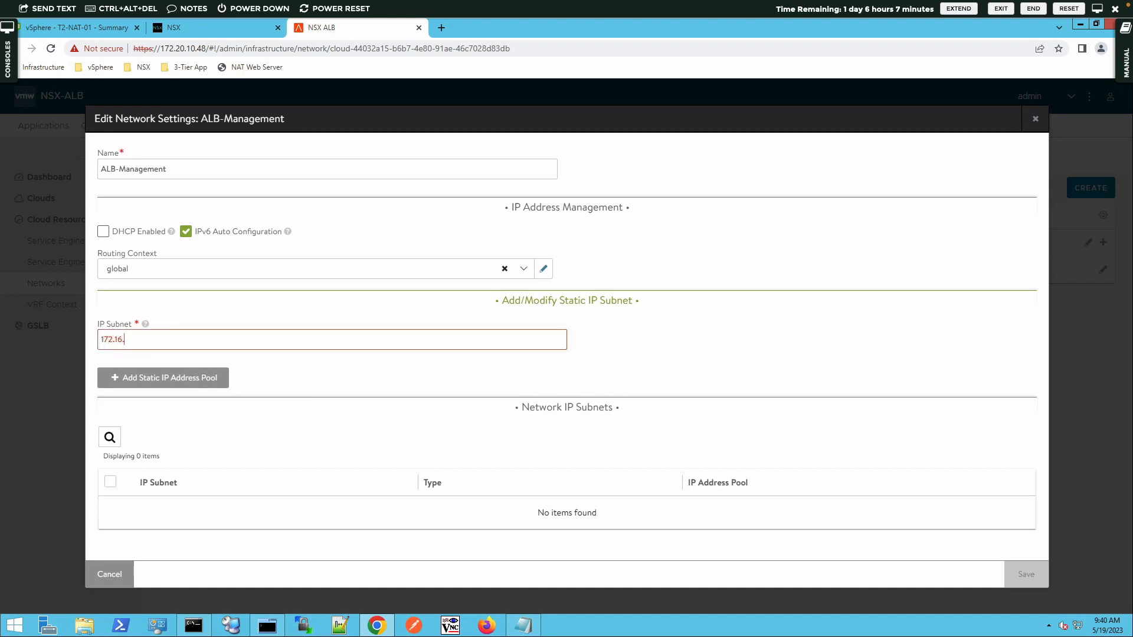
type("70.0/24")
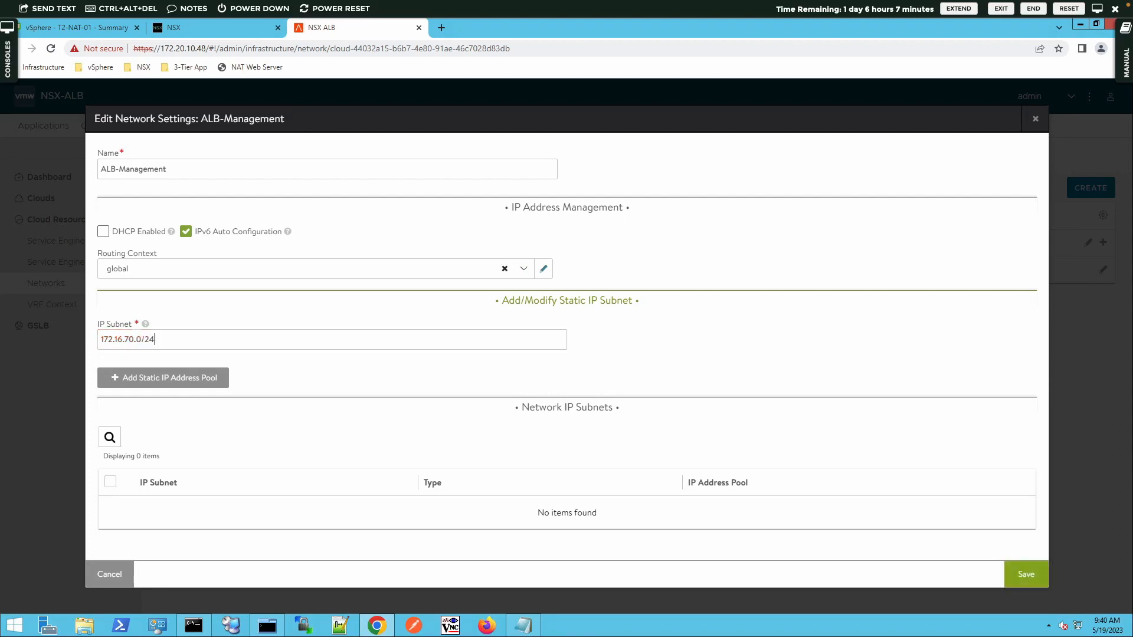
left_click(197, 377)
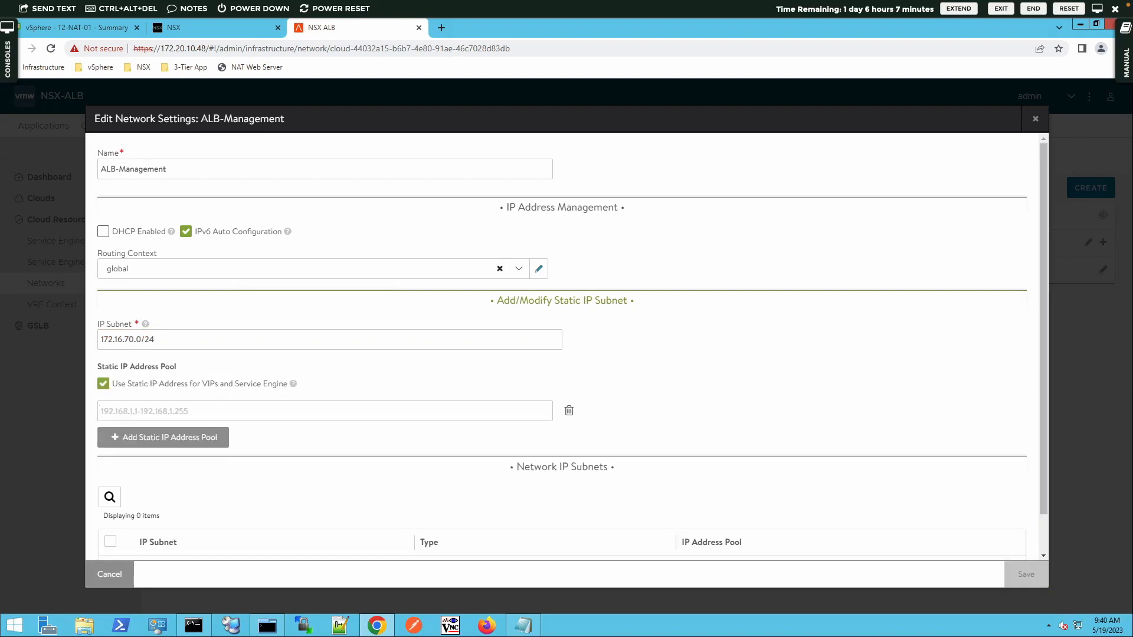
type("172.")
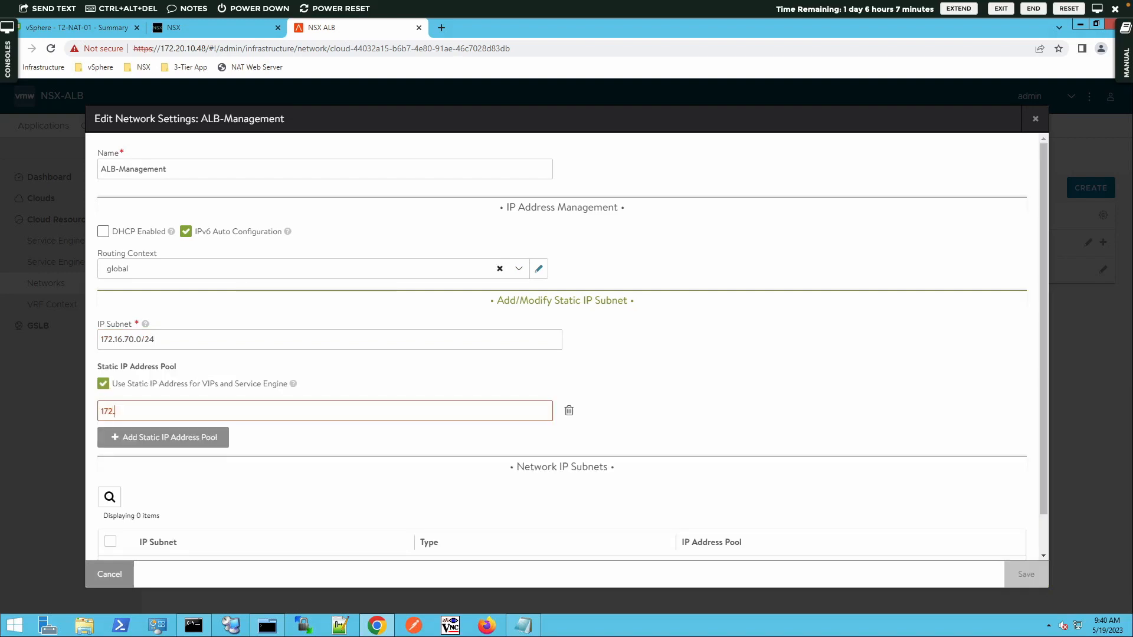
type("16.70.11-172.16.70")
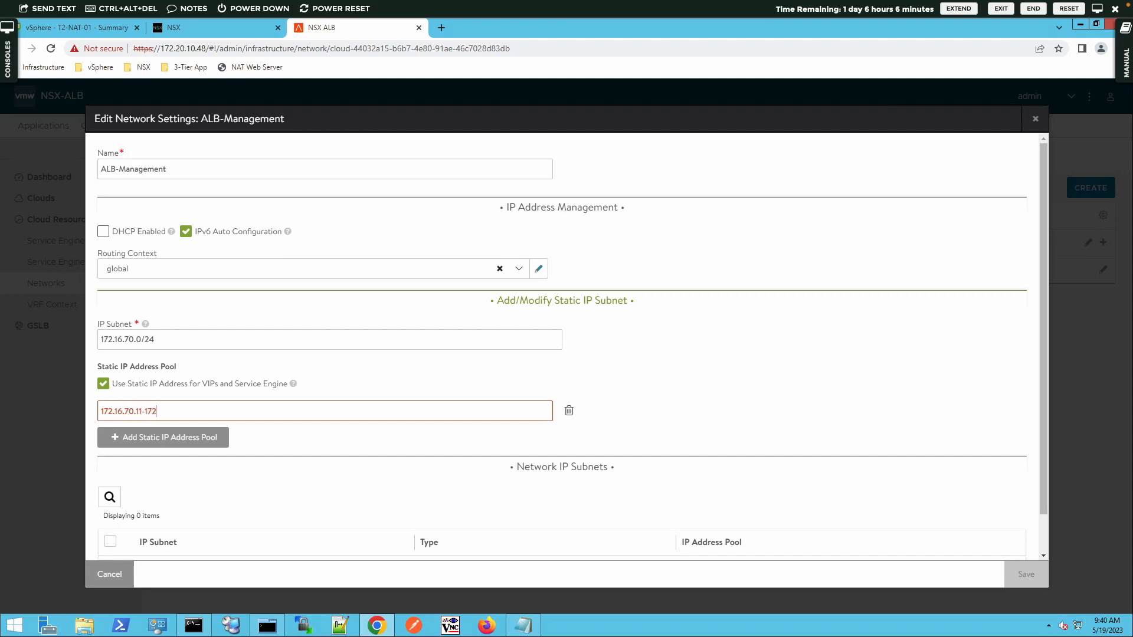
type(".20")
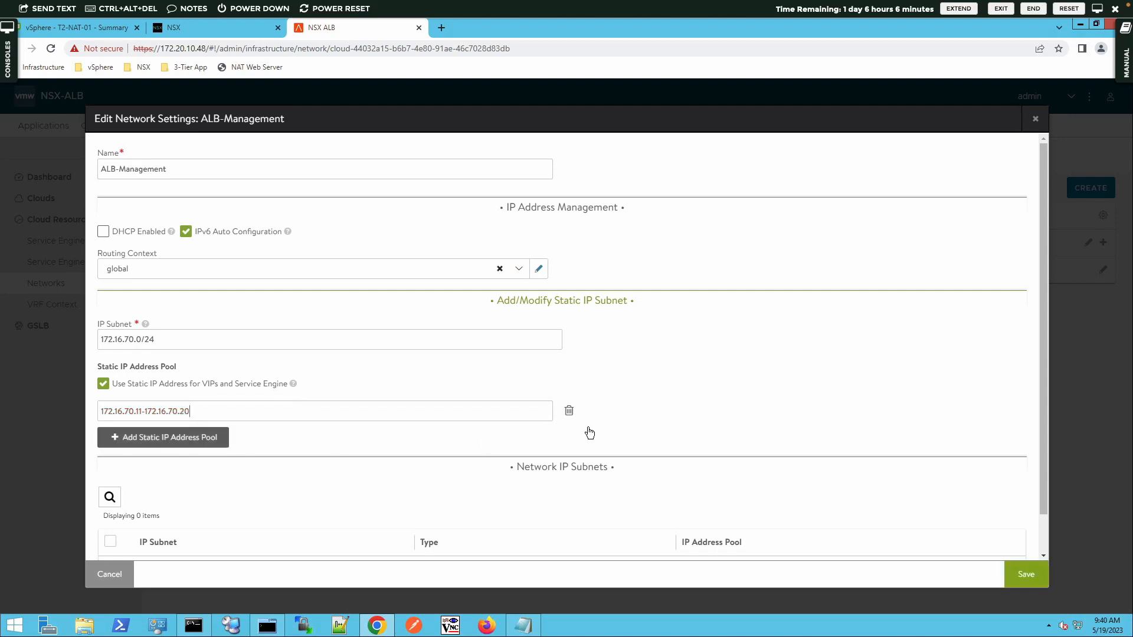
left_click(1028, 576)
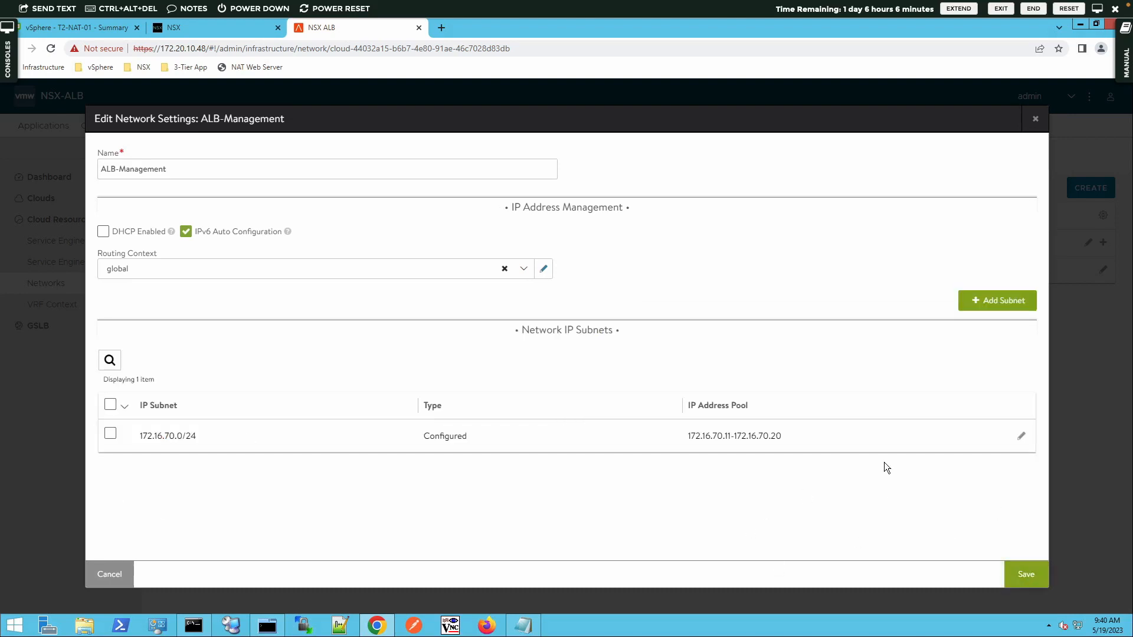
left_click(1027, 572)
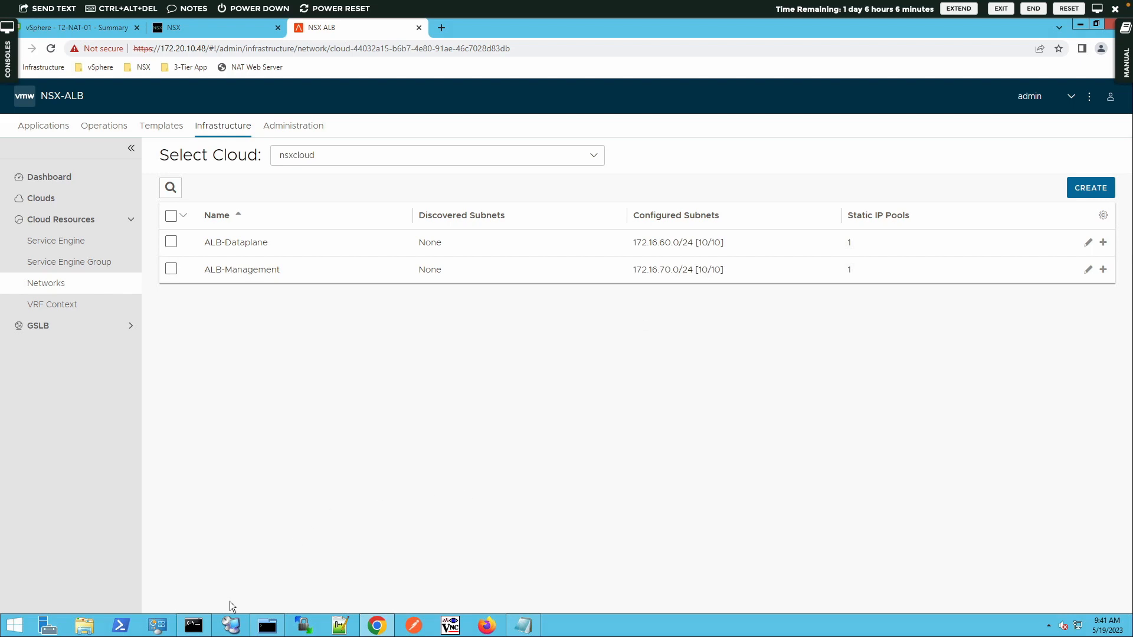
Step: Ping web servers 172.16.10.11 and 172.16.10.12 in Command Prompt and confirm both reply
left_click(197, 625)
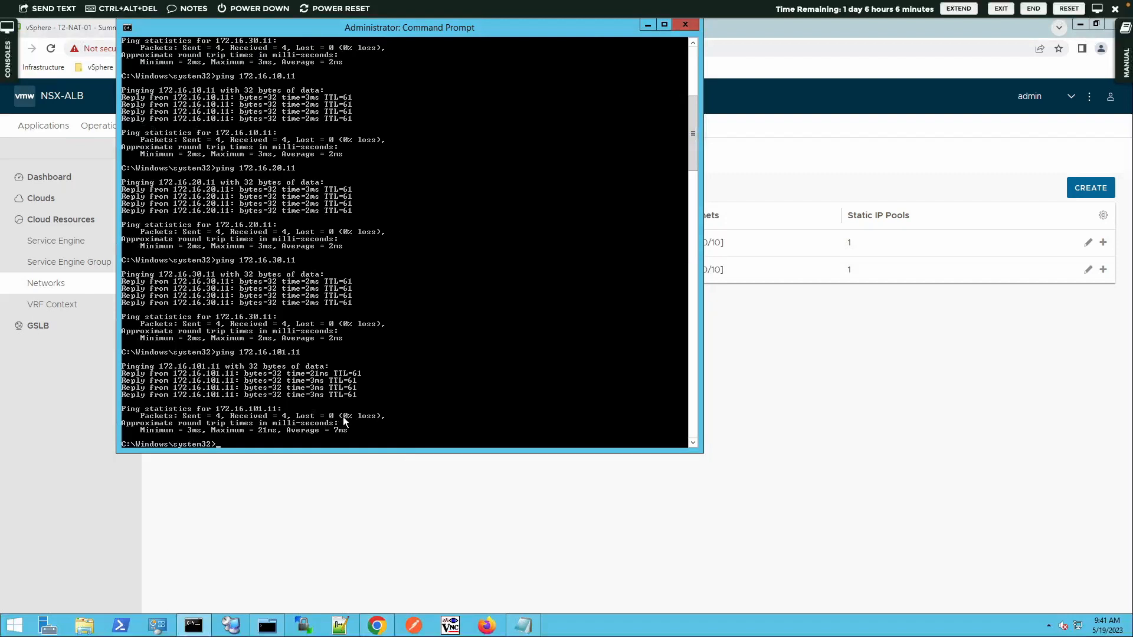
type("ping 172.")
key("BackSpace")
key("BackSpace")
key("BackSpace")
key("BackSpace")
type("2.16.10.11")
key("Return")
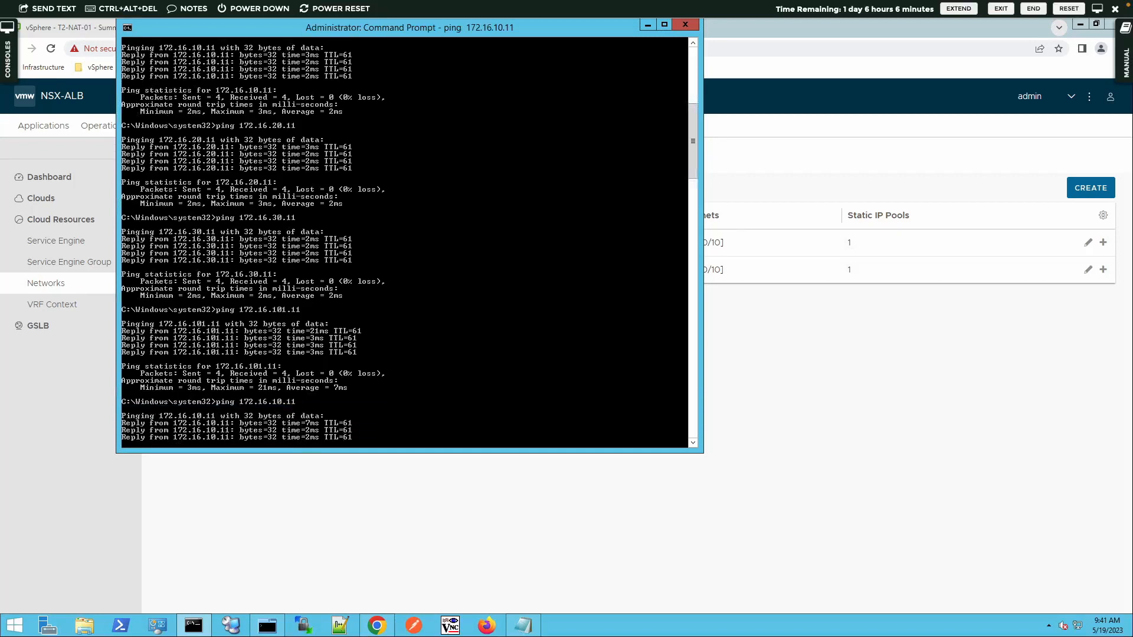
key("Up")
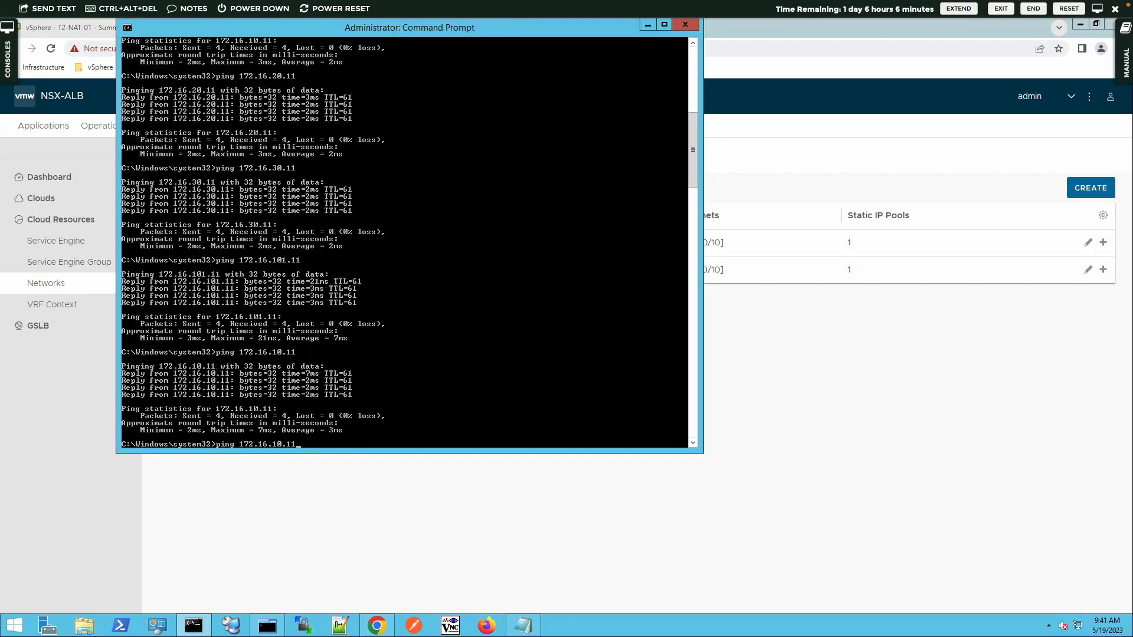
key("BackSpace")
type("2")
key("Return")
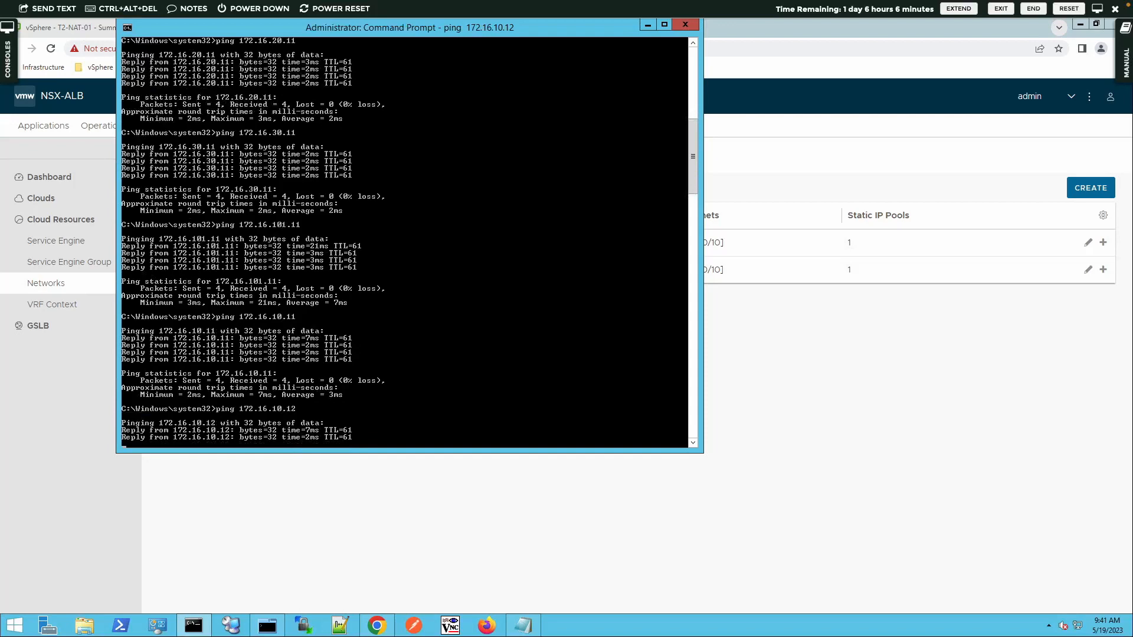
left_click(741, 53)
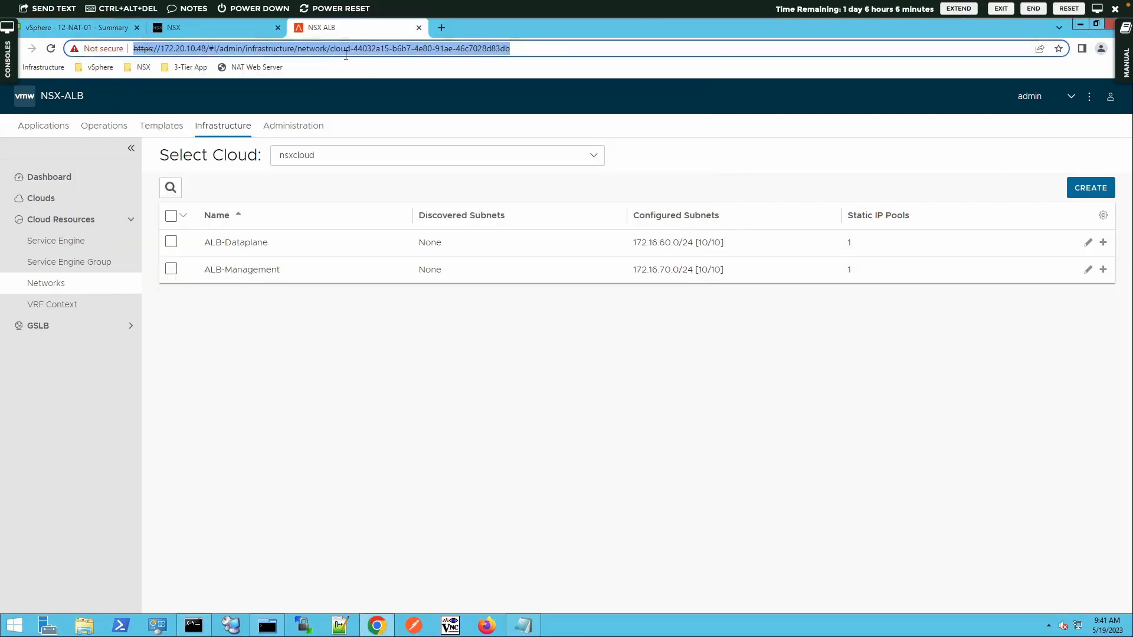
left_click(442, 27)
type("https:")
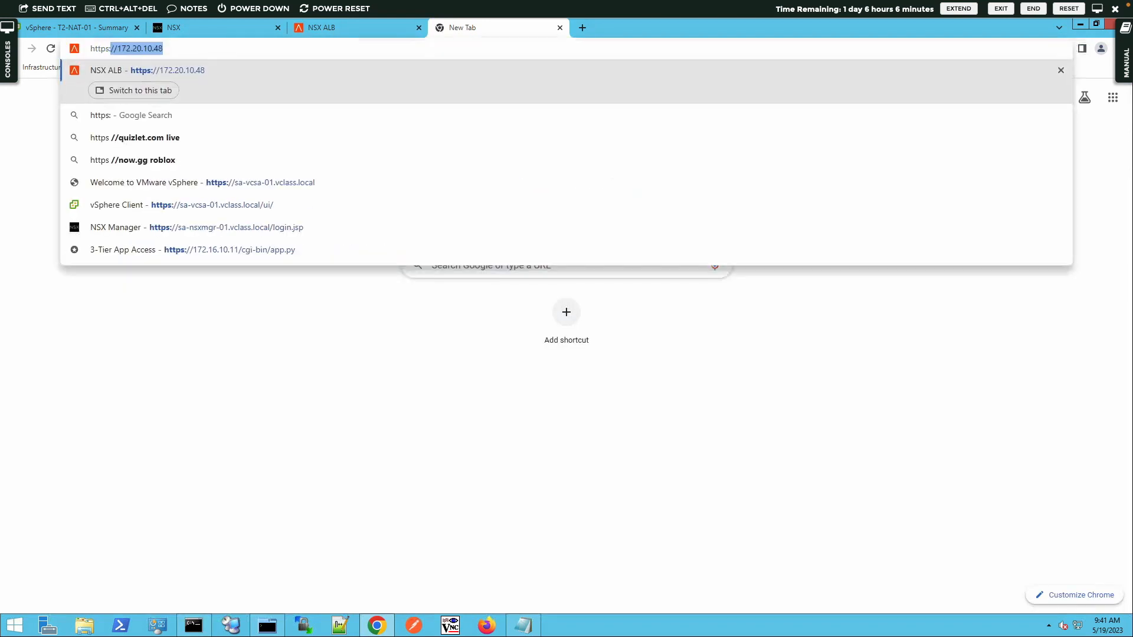
key("Delete")
type("/")
key("Delete")
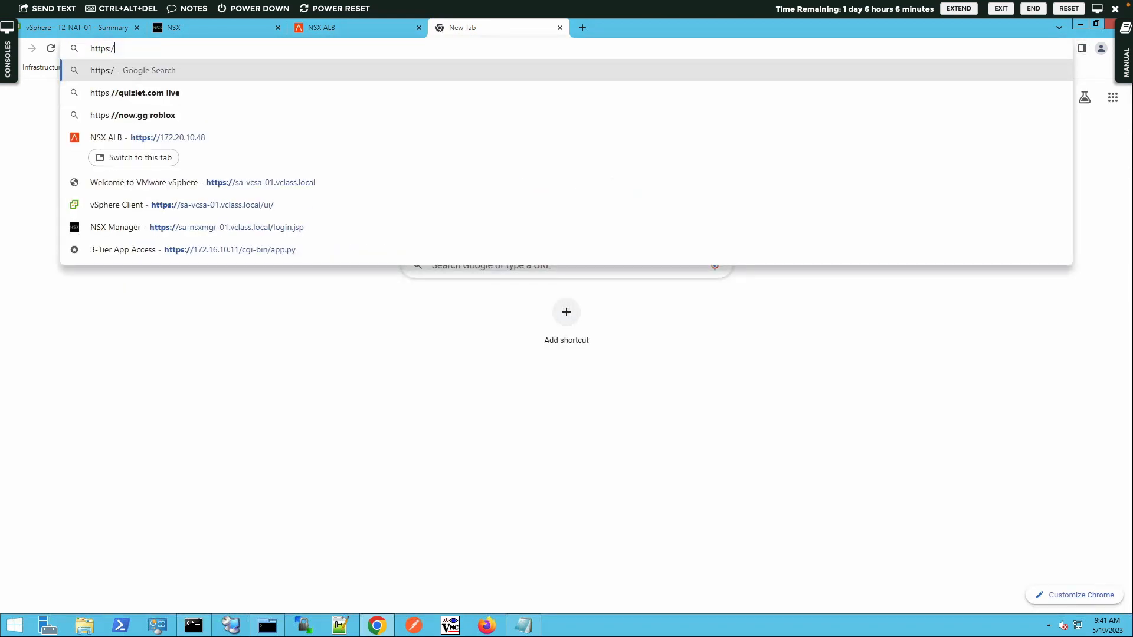
key("BackSpace")
key("BackSpace")
key("BackSpace")
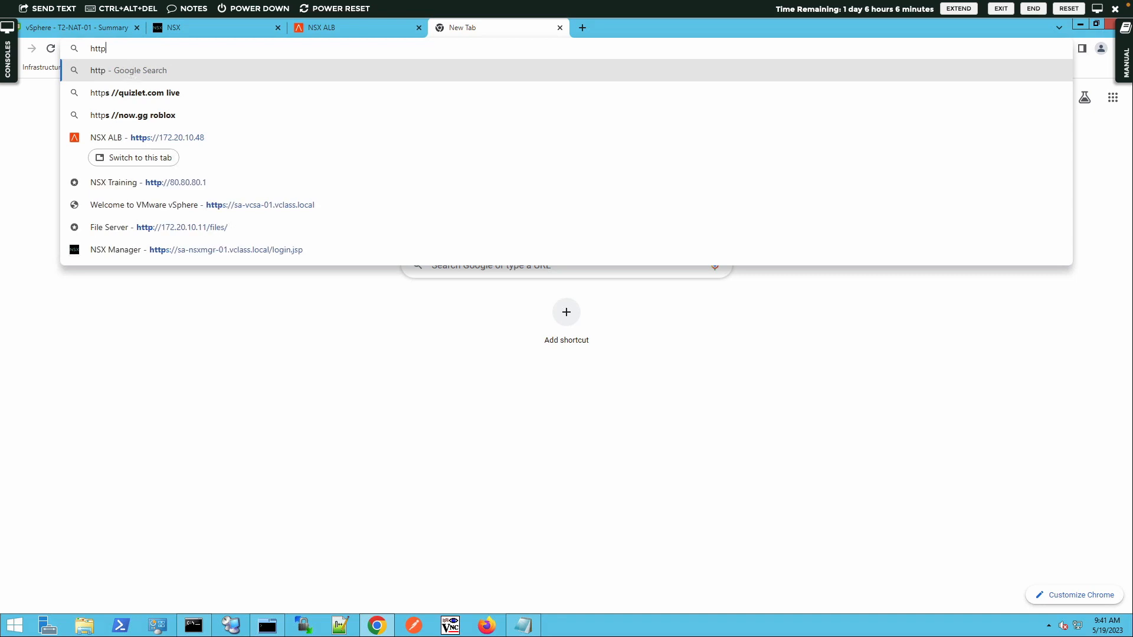
type("://172")
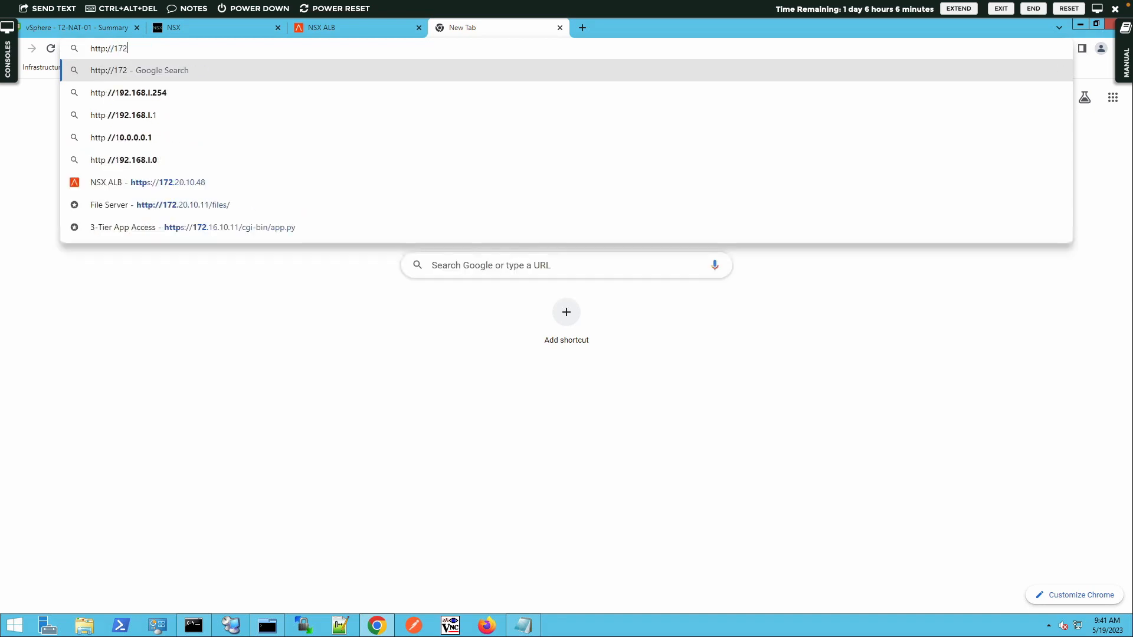
type(".16.10.11")
key("Return")
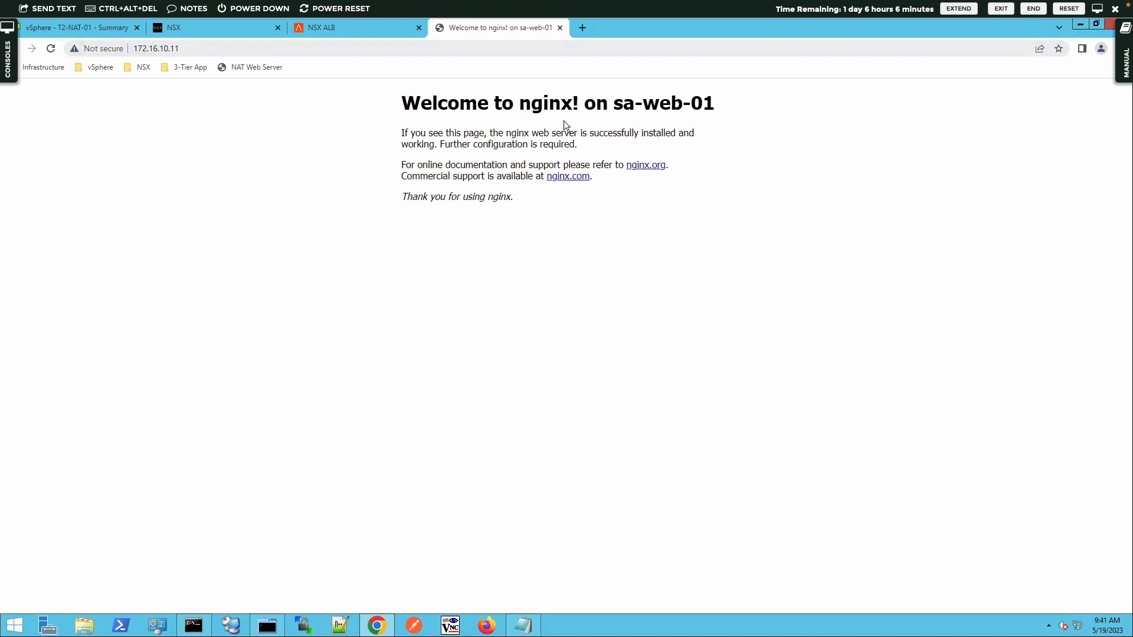
triple_click(628, 102)
Step: Load 172.16.10.12 and confirm the page names sa-web-02
left_click(234, 47)
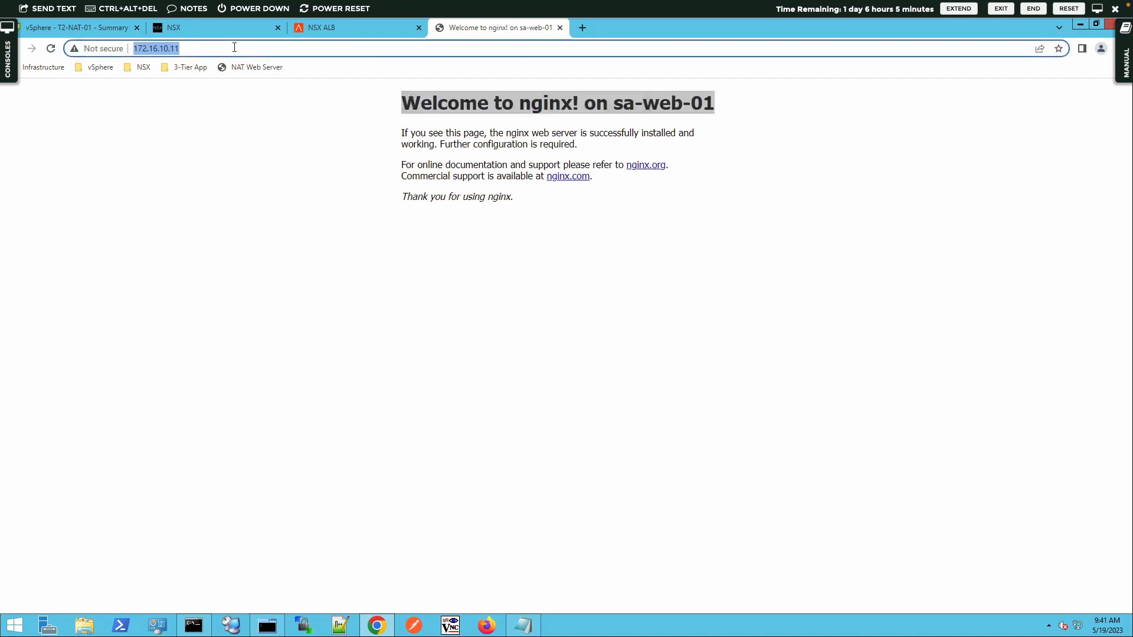
left_click(235, 48)
key("BackSpace")
type("2")
key("Return")
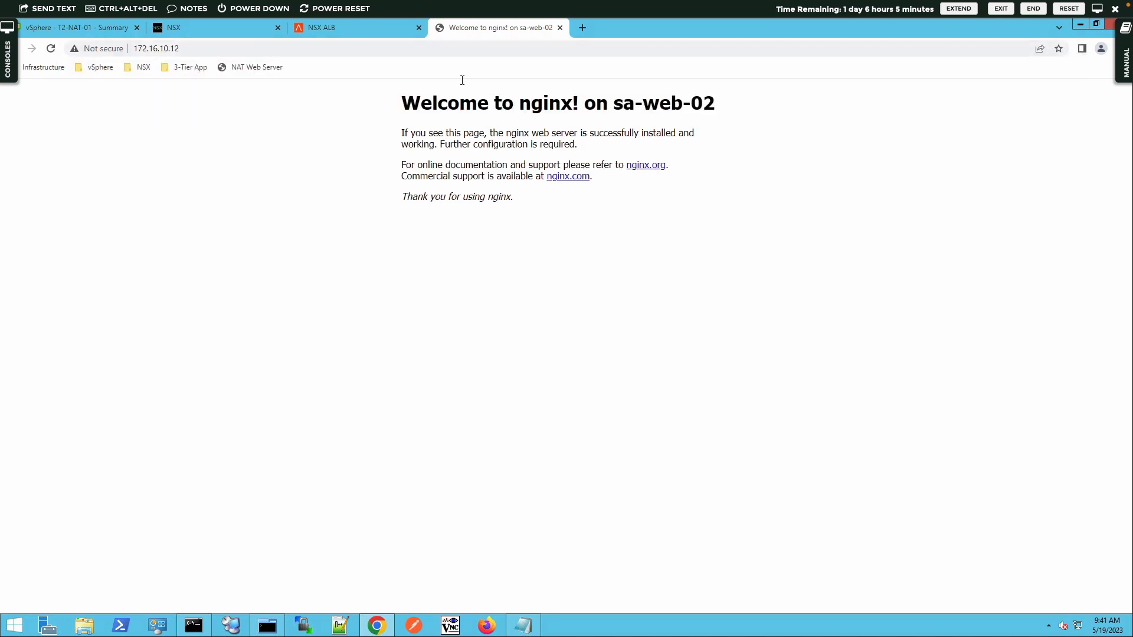
triple_click(662, 106)
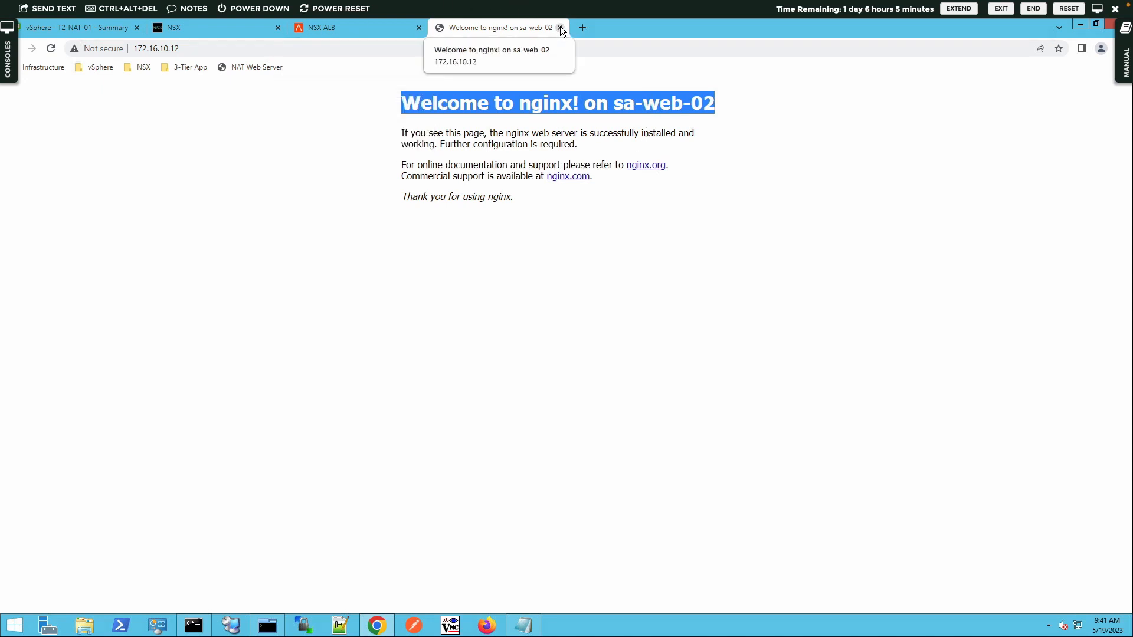
left_click(372, 28)
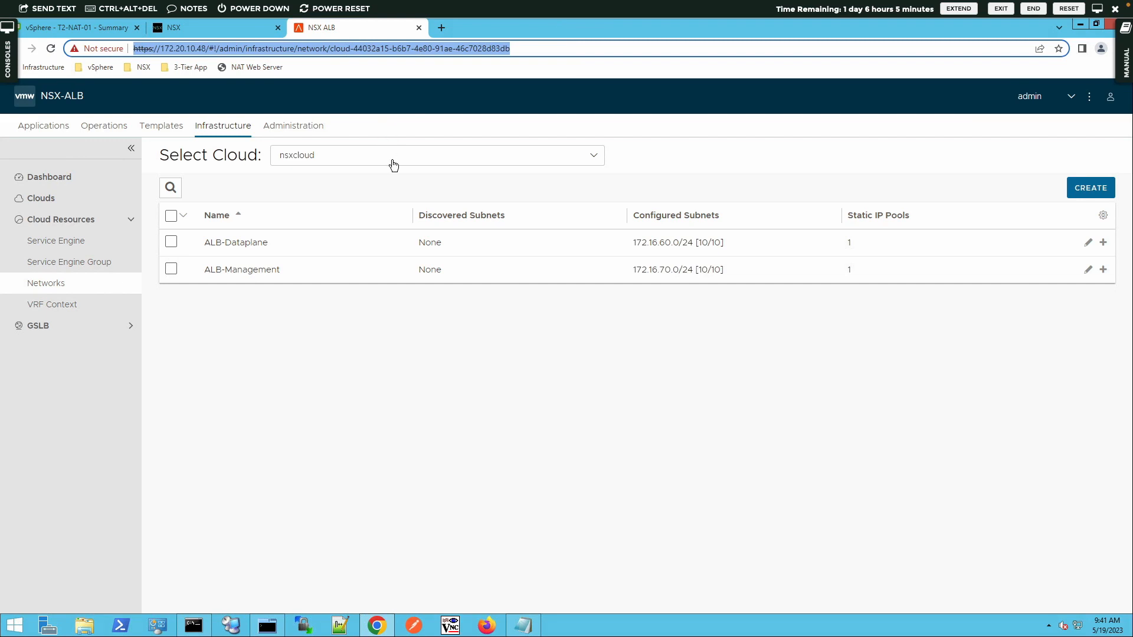
Step: Go to Applications and show the empty VS VIPs list
left_click(39, 126)
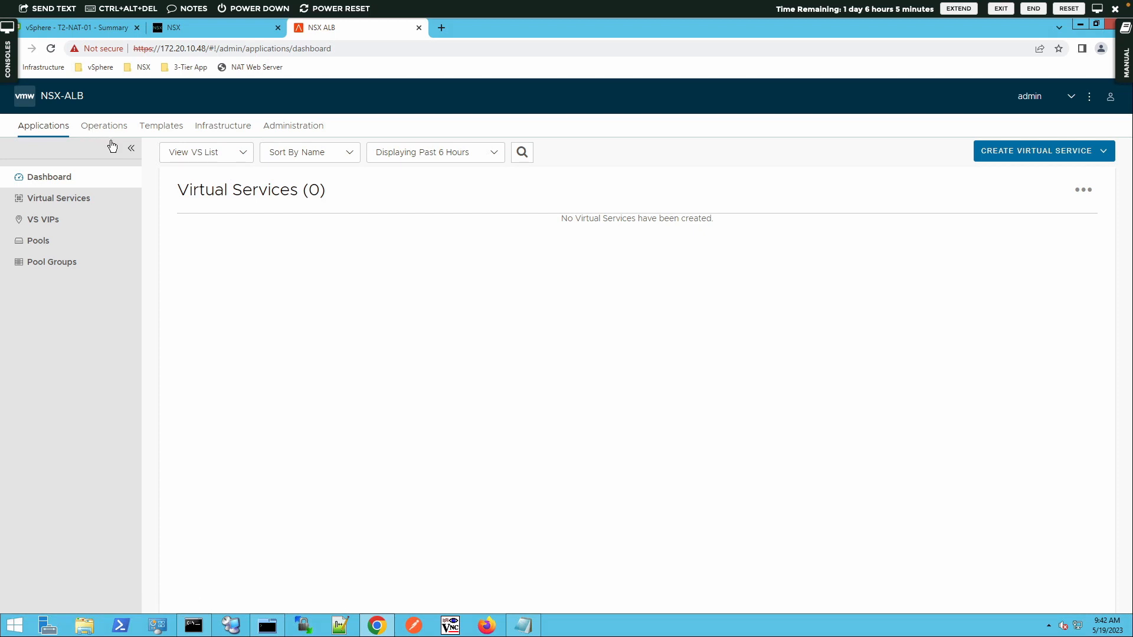
left_click(48, 225)
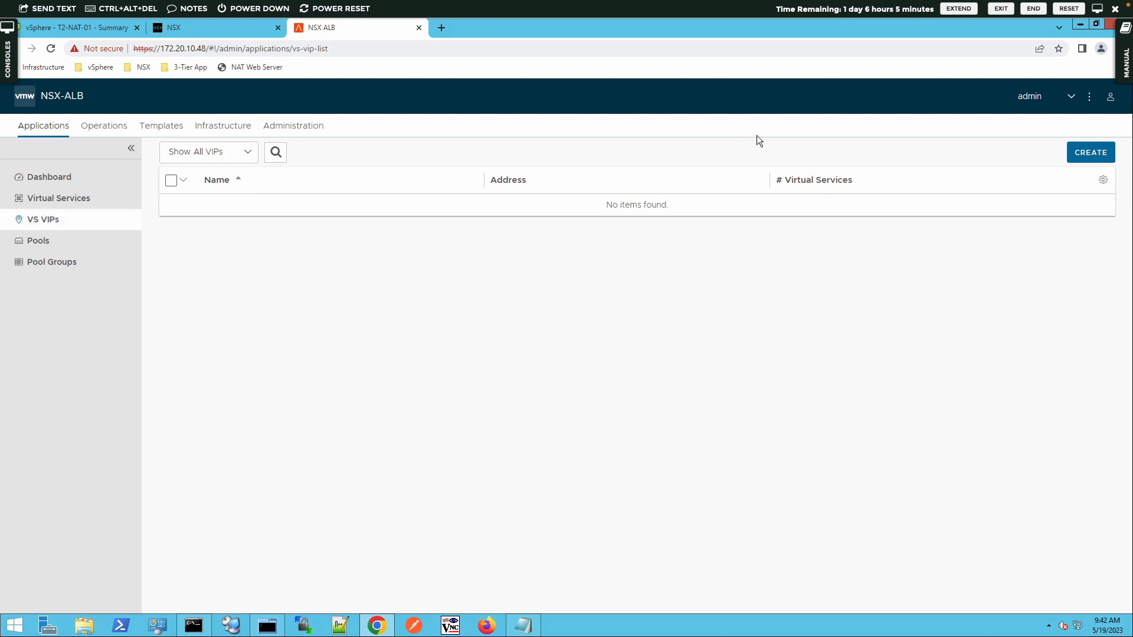
Step: Create a new VS VIP named VIP-Web
left_click(1088, 153)
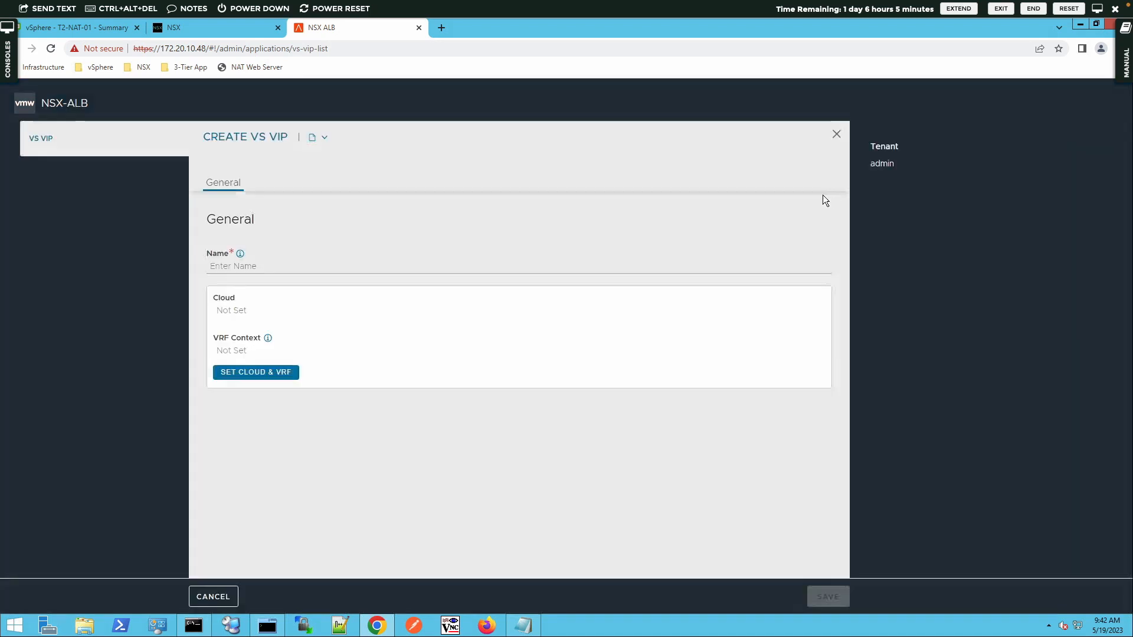
left_click(231, 270)
type("VIP-")
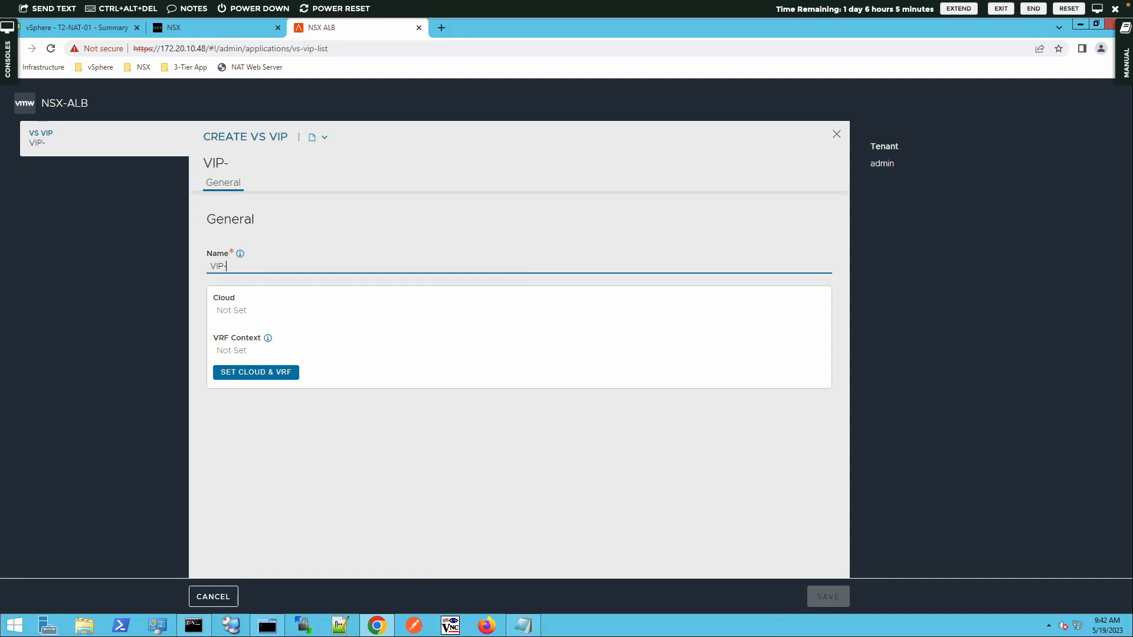
type("Werb")
key("BackSpace")
key("BackSpace")
type("b")
Step: Set VIP-Web's cloud to nsxcloud and its VRF context to T1-GW-01
left_click(246, 375)
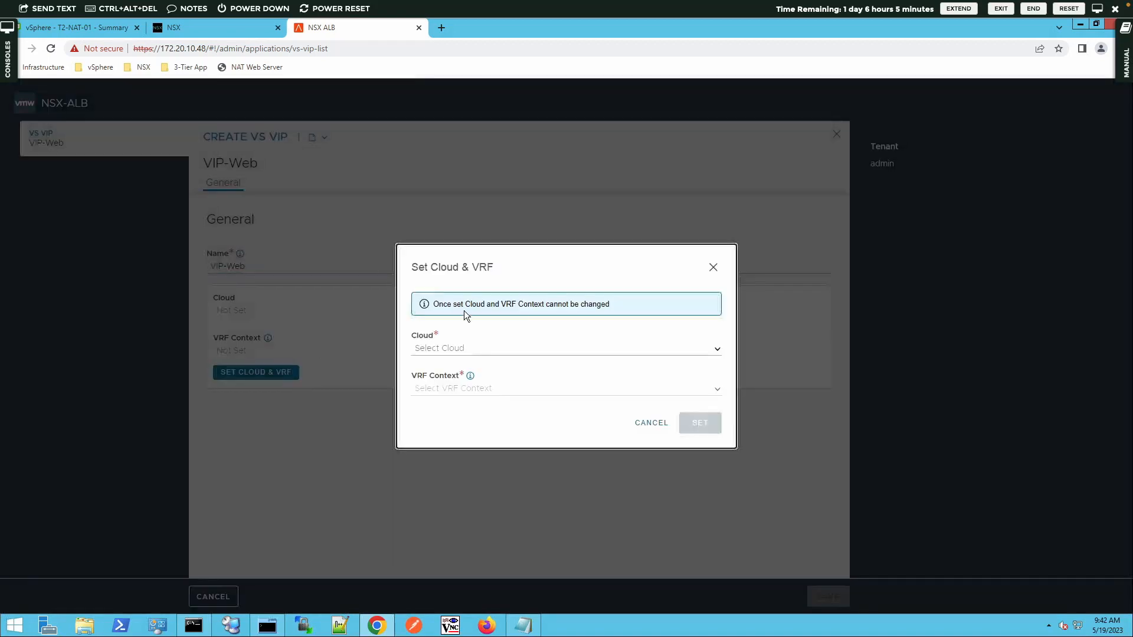
left_click(723, 354)
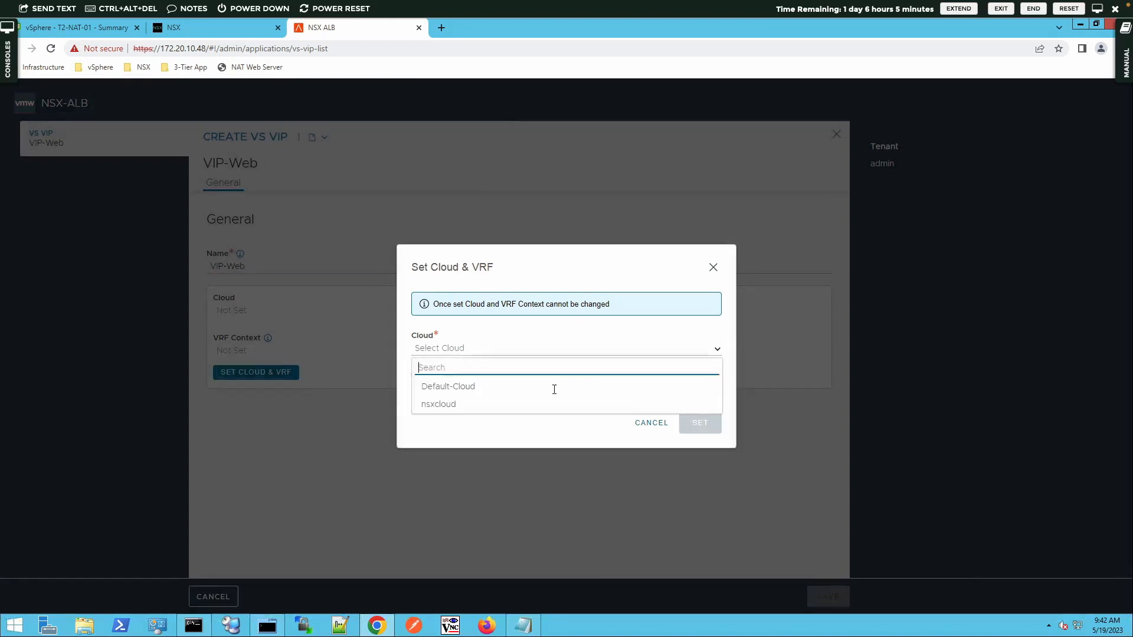
left_click(457, 404)
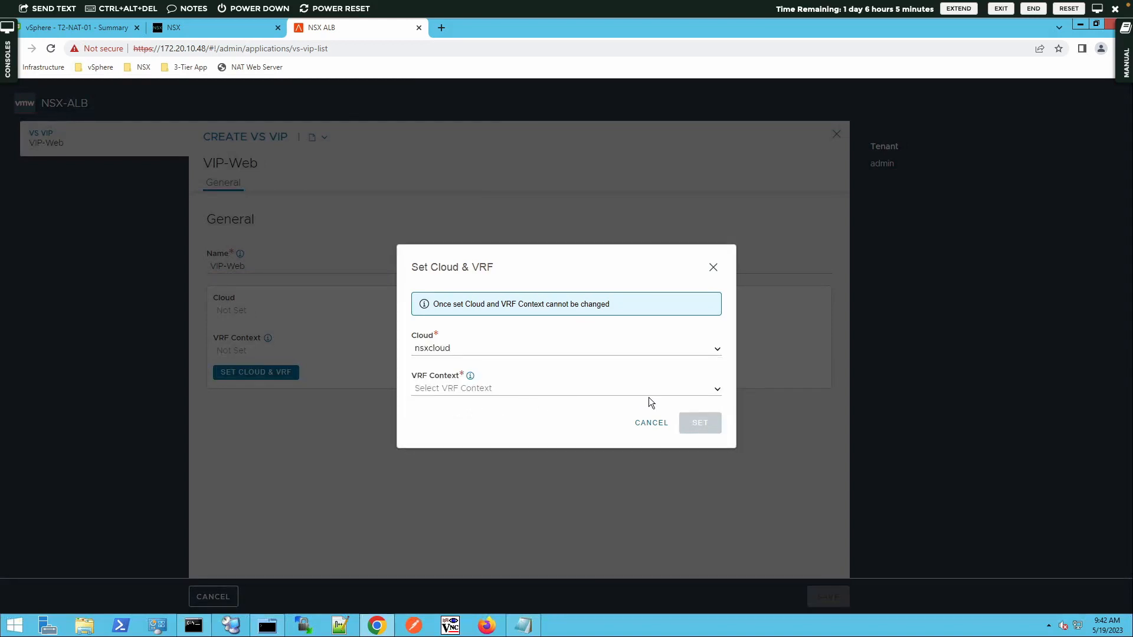
left_click(716, 389)
left_click(430, 444)
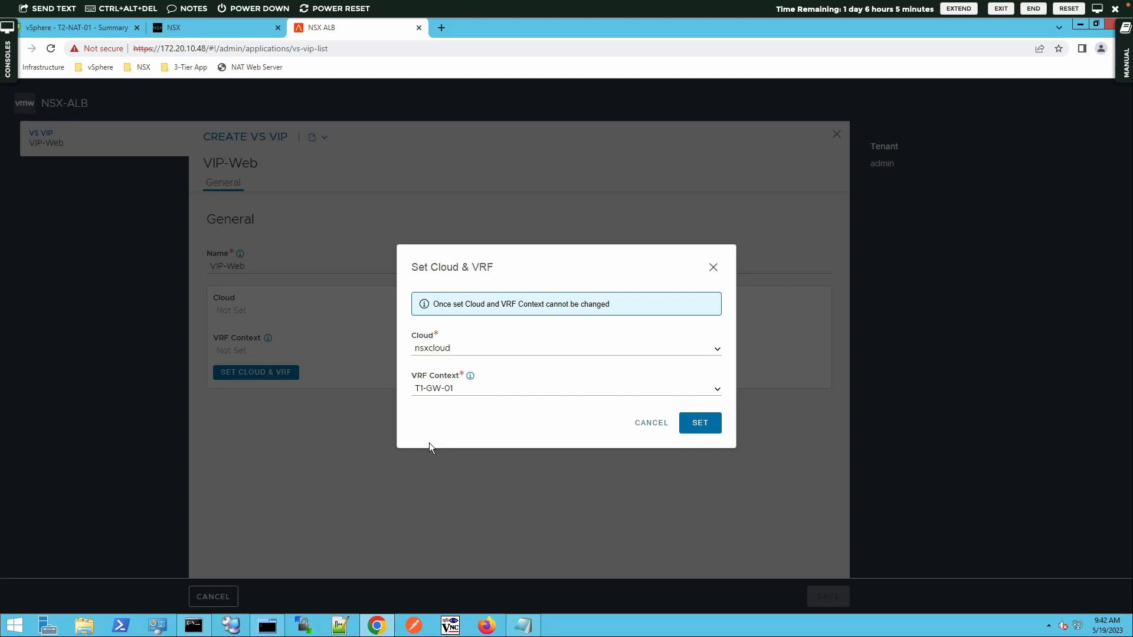
left_click(711, 428)
Step: Choose T1-GW-01 as the Tier1 logical router and add a VIP entry
scroll(415, 465, "down", 2)
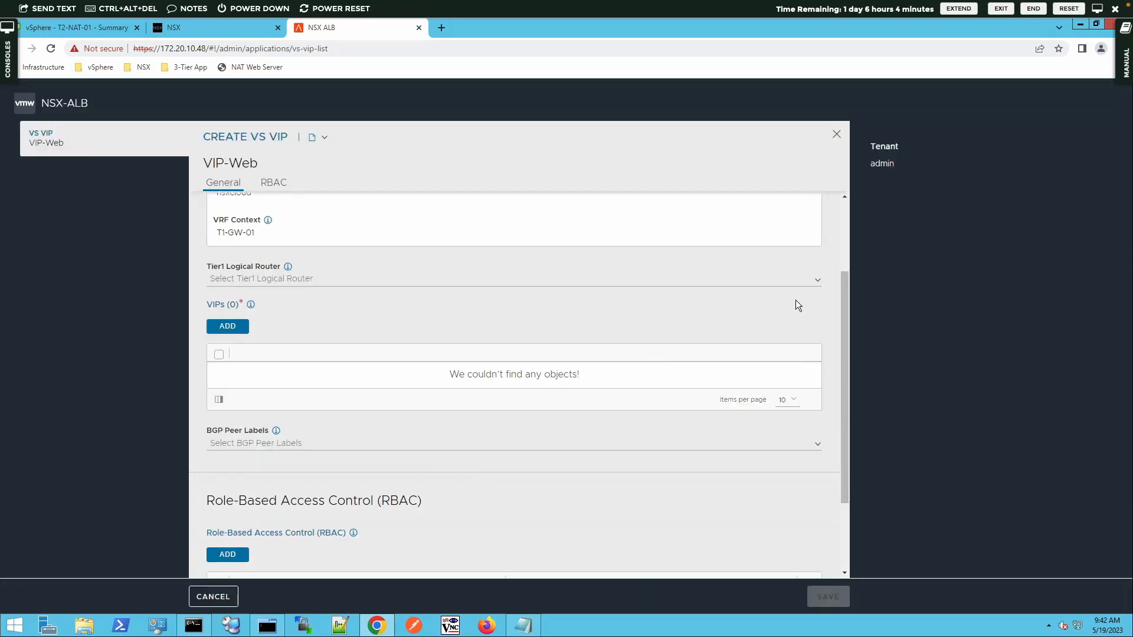
left_click(818, 283)
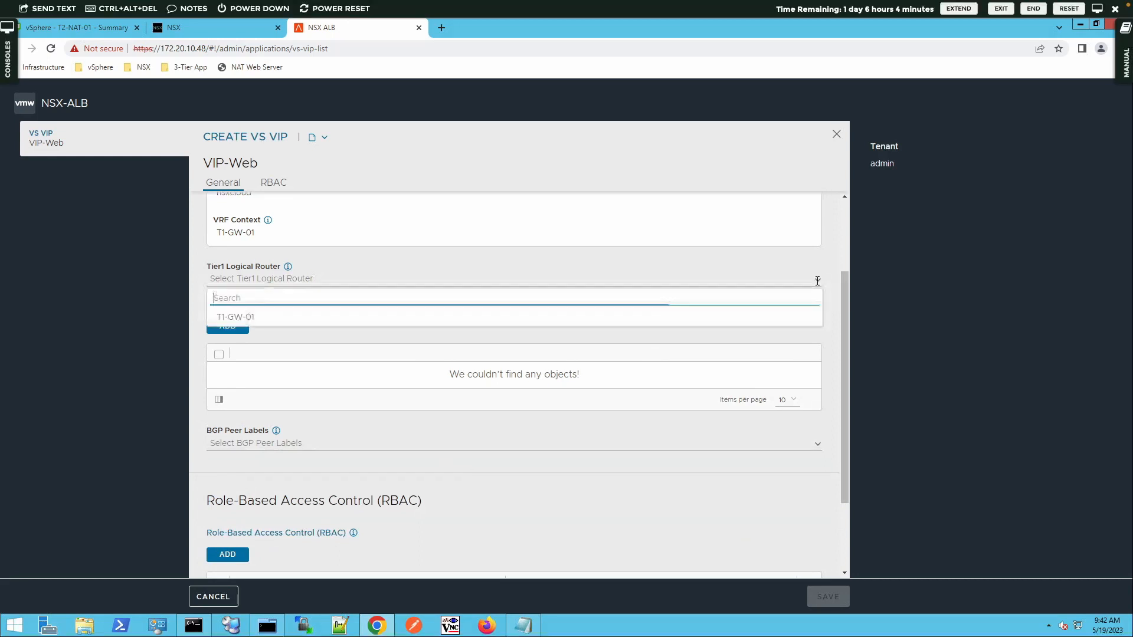
left_click(360, 319)
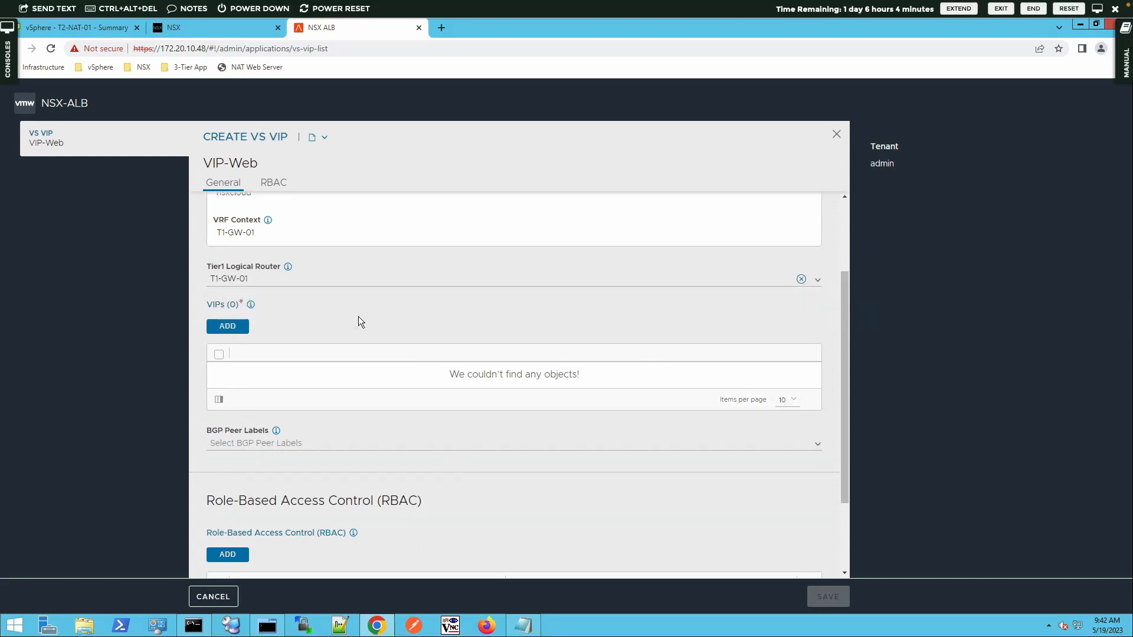
left_click(242, 331)
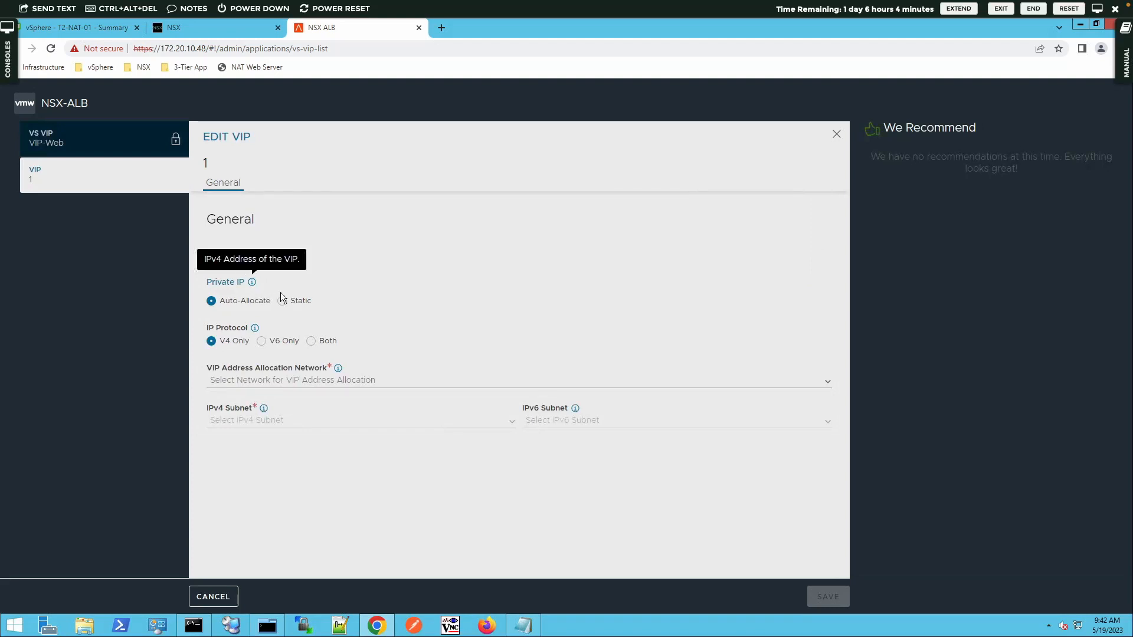
Step: Set the VIP's private IP to static 192.168.100.7, then save VIP-Web
left_click(294, 303)
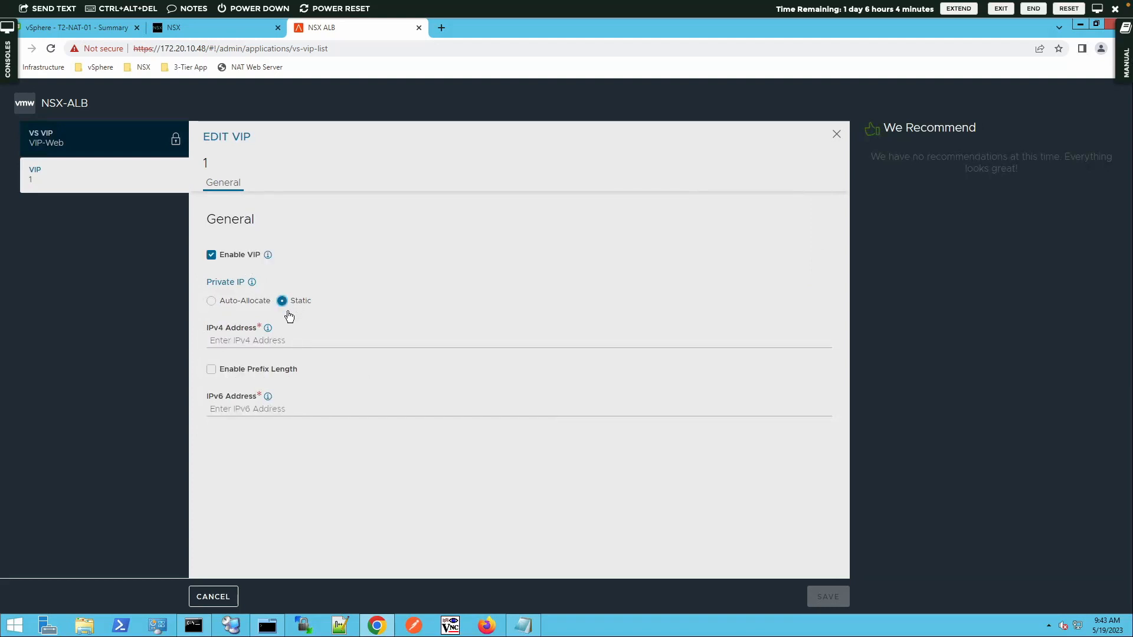
left_click(279, 341)
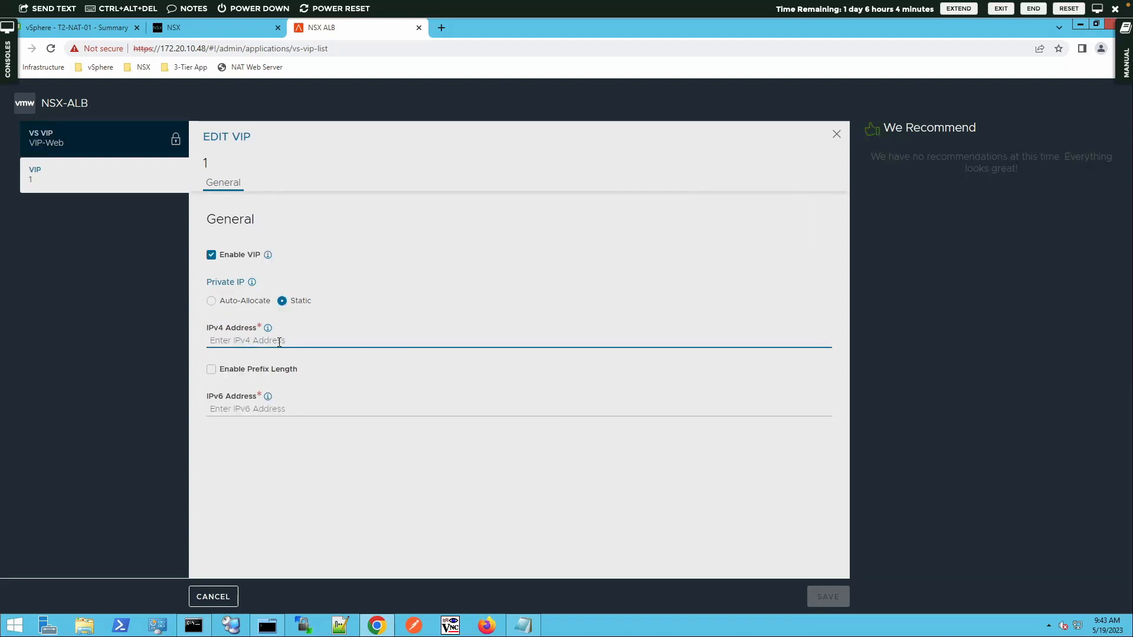
type("1")
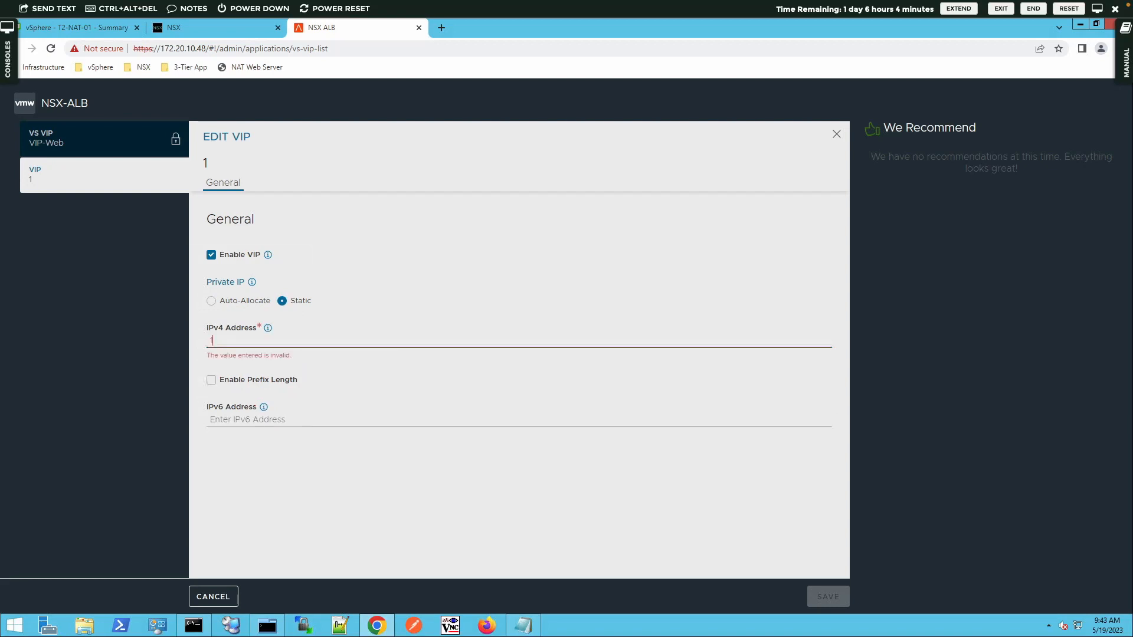
type("92.168.100")
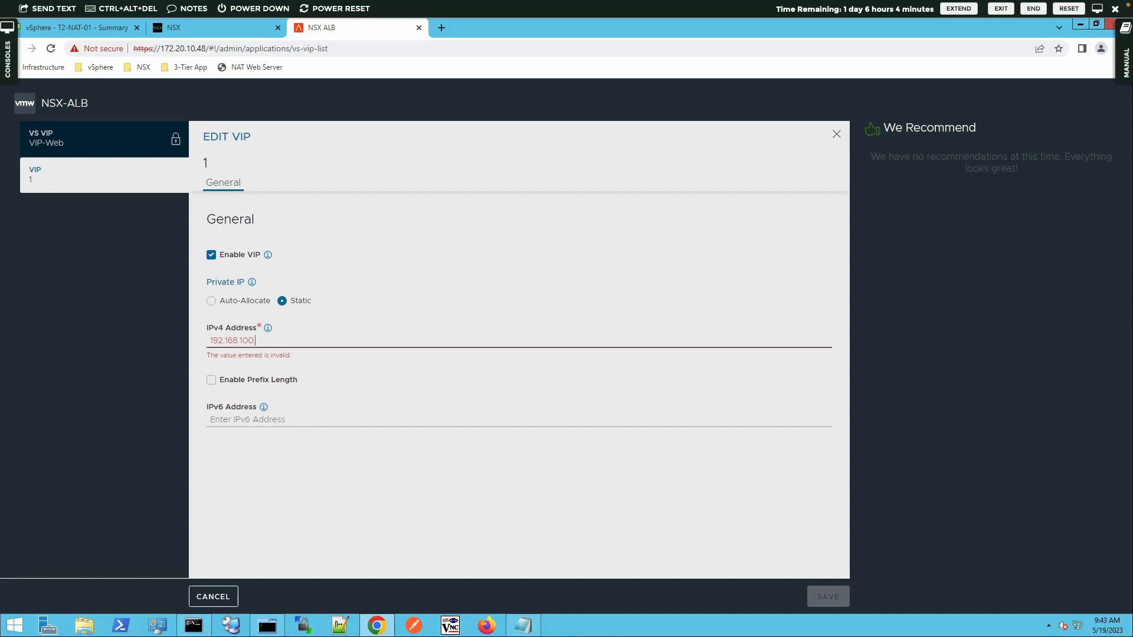
type(".7")
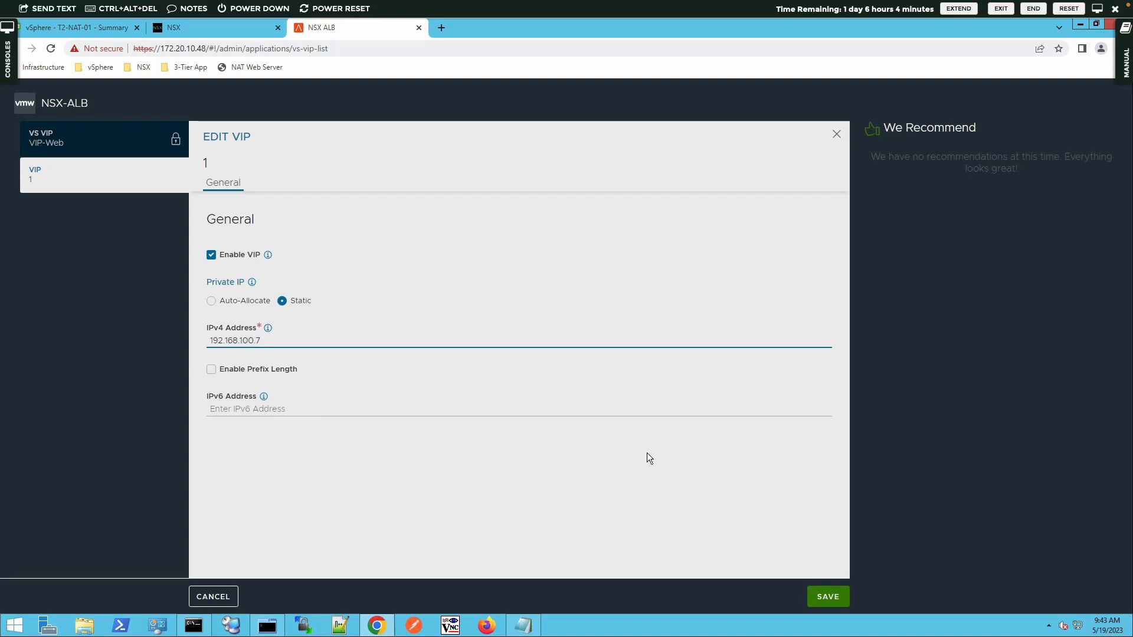
left_click(830, 596)
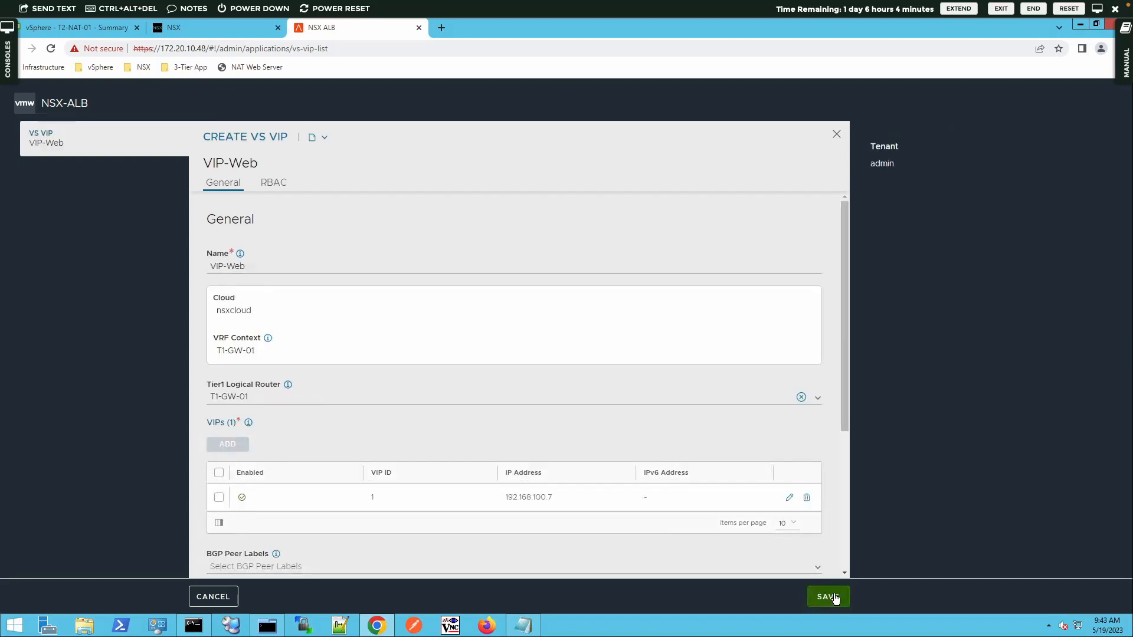
left_click(828, 597)
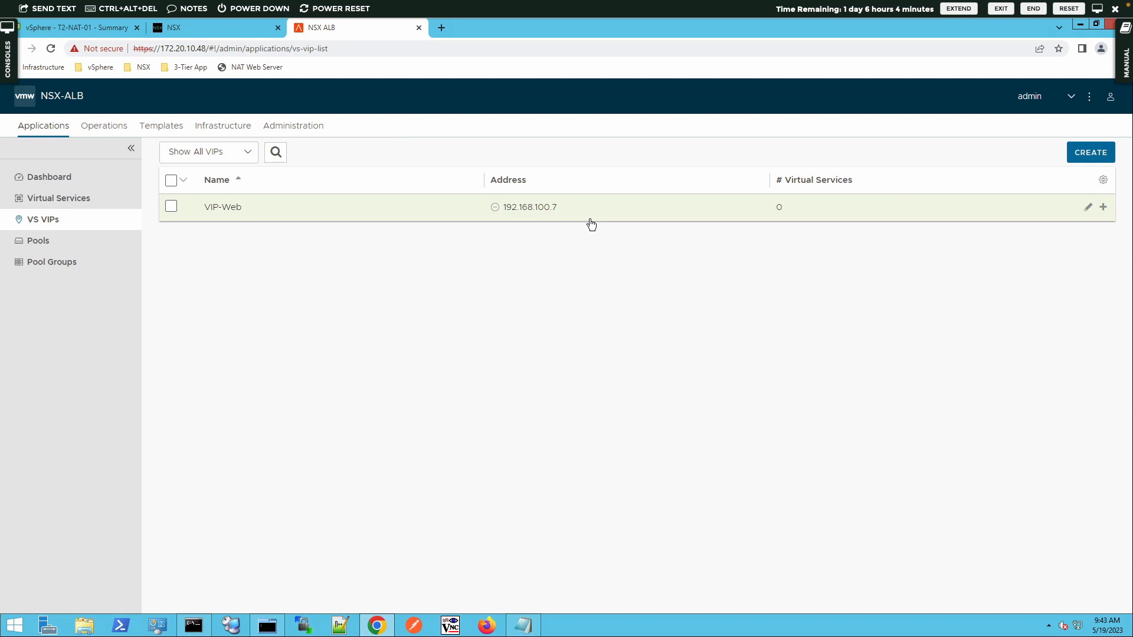
Step: Create a pool named Web-Pool with description 'Server Pool for web serve'
left_click(40, 242)
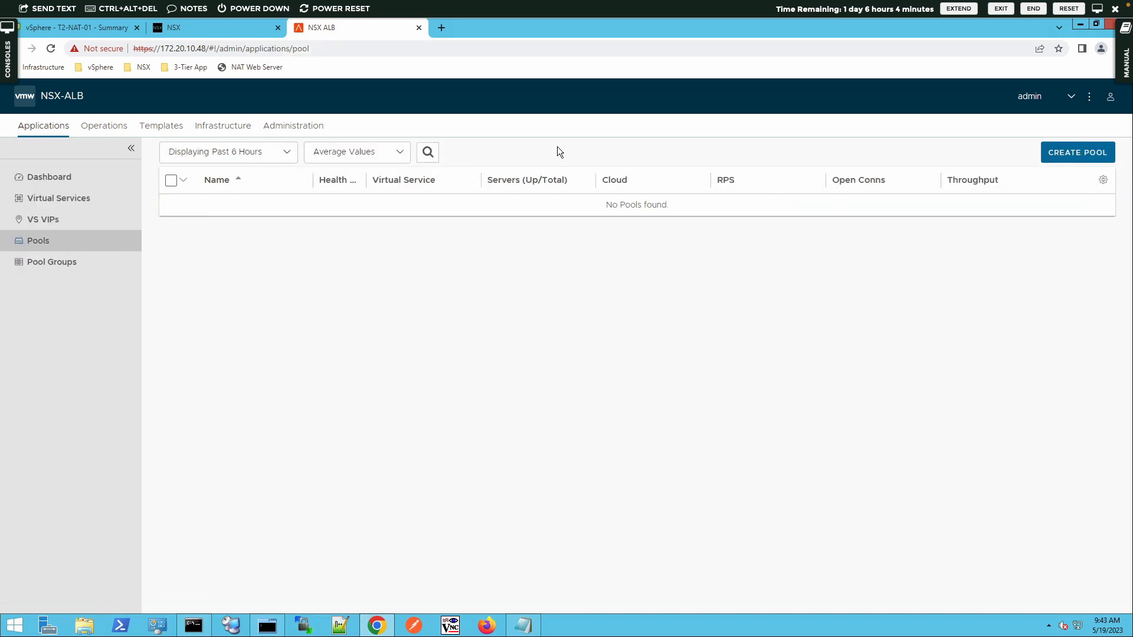
left_click(1066, 155)
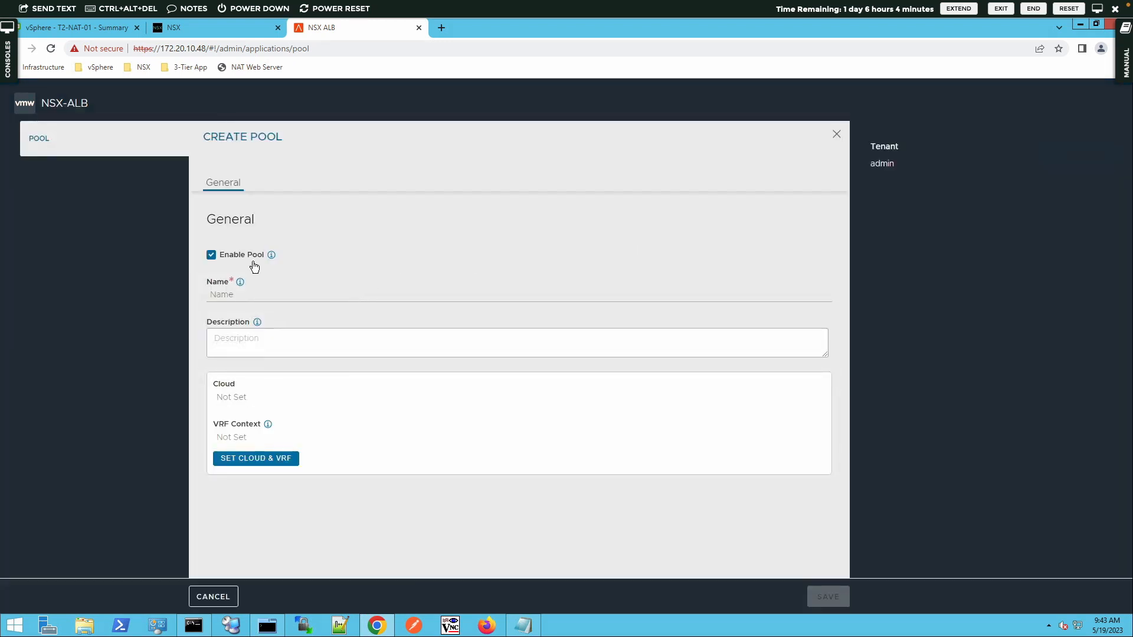
left_click(272, 296)
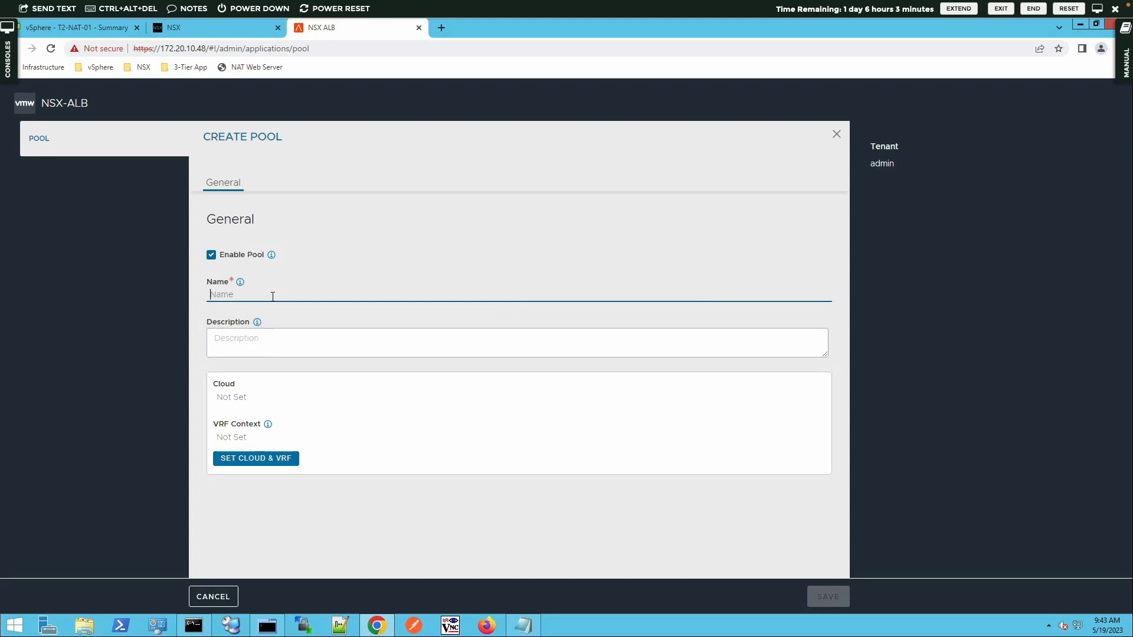
type("Web-Pool")
left_click(249, 344)
type("Server Poool")
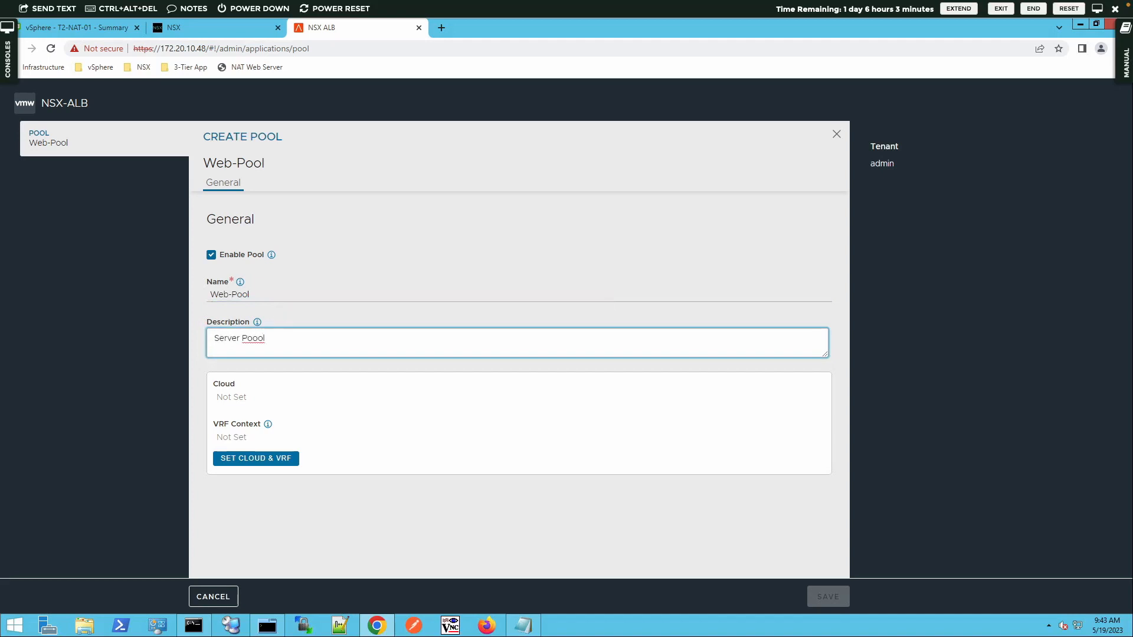
key("BackSpace")
key("BackSpace")
key("BackSpace")
type("l for web serve")
Step: Set Web-Pool's cloud to nsxcloud and VRF context to T1-GW-01
left_click(273, 457)
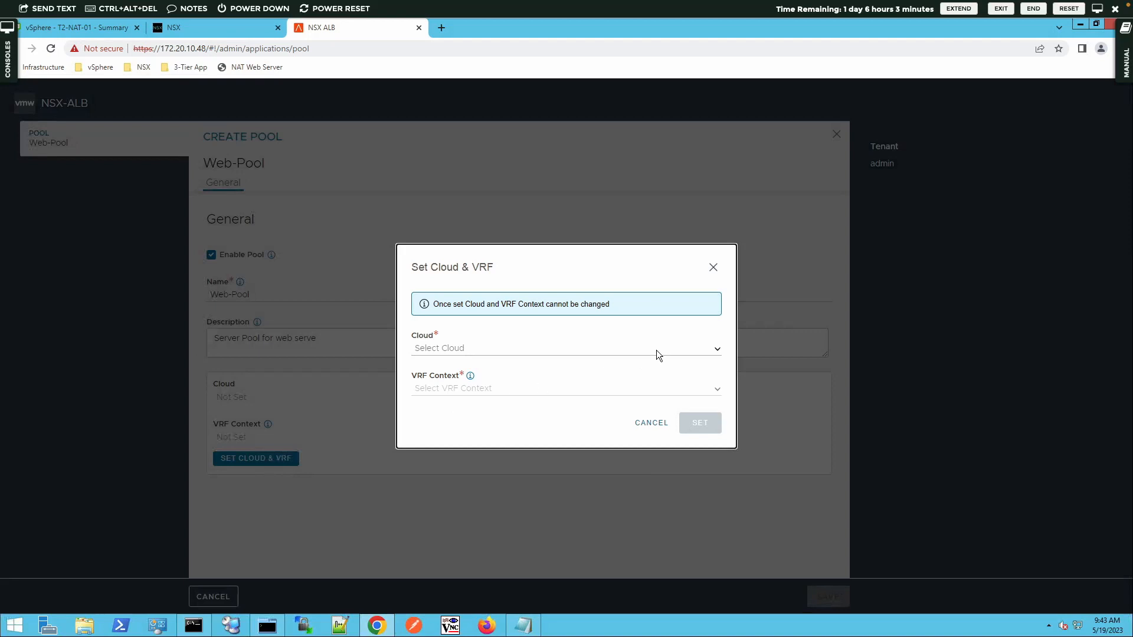
left_click(718, 352)
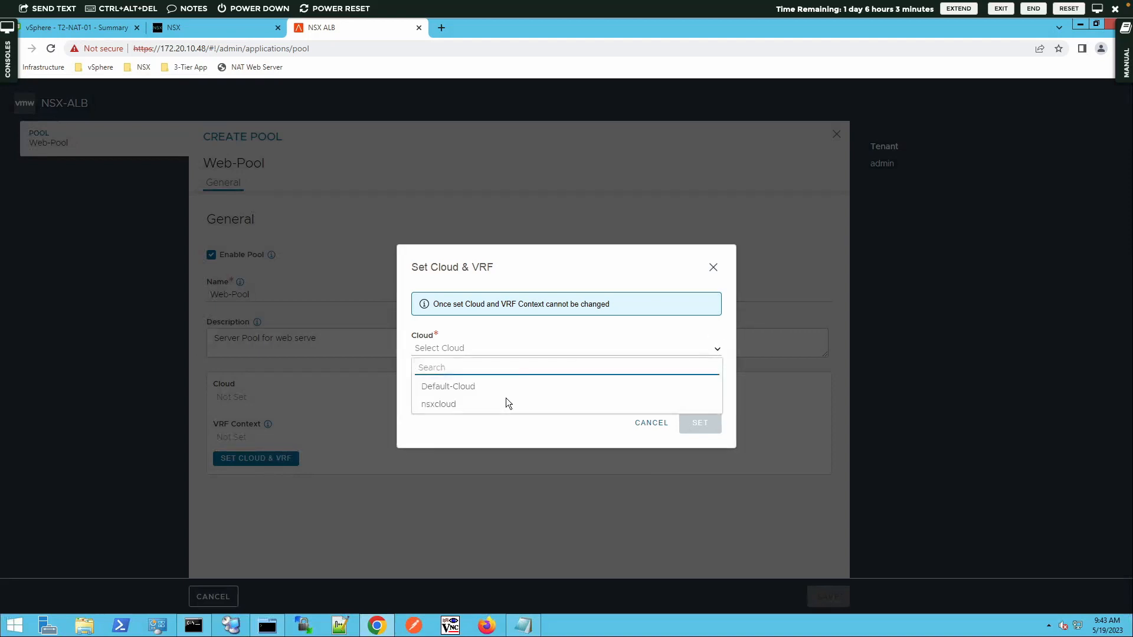
left_click(498, 404)
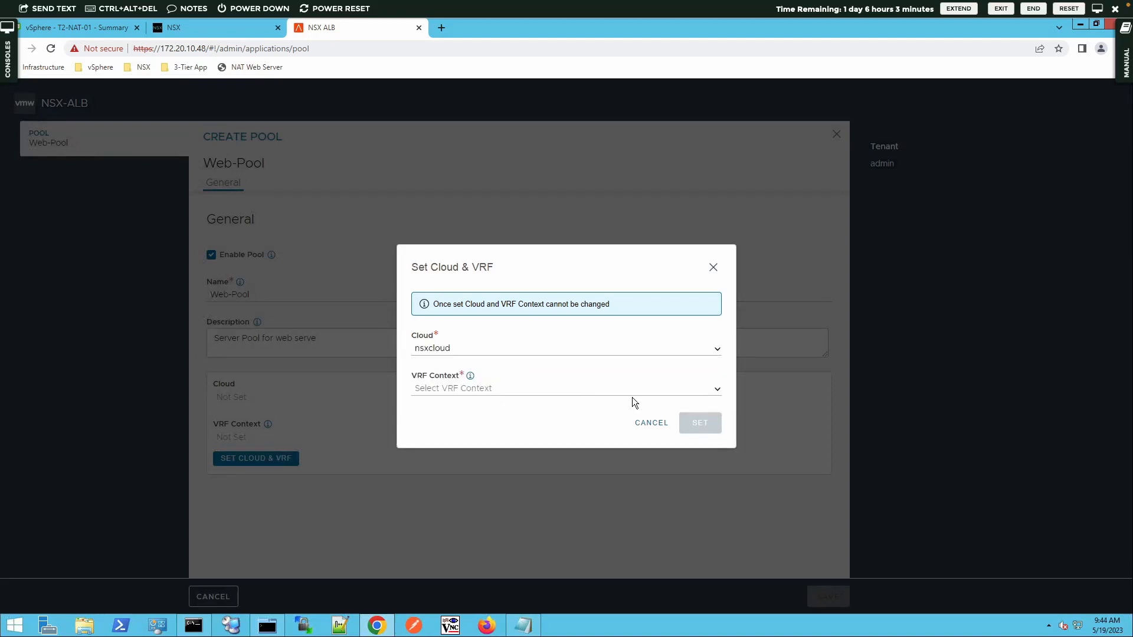
left_click(715, 390)
left_click(436, 445)
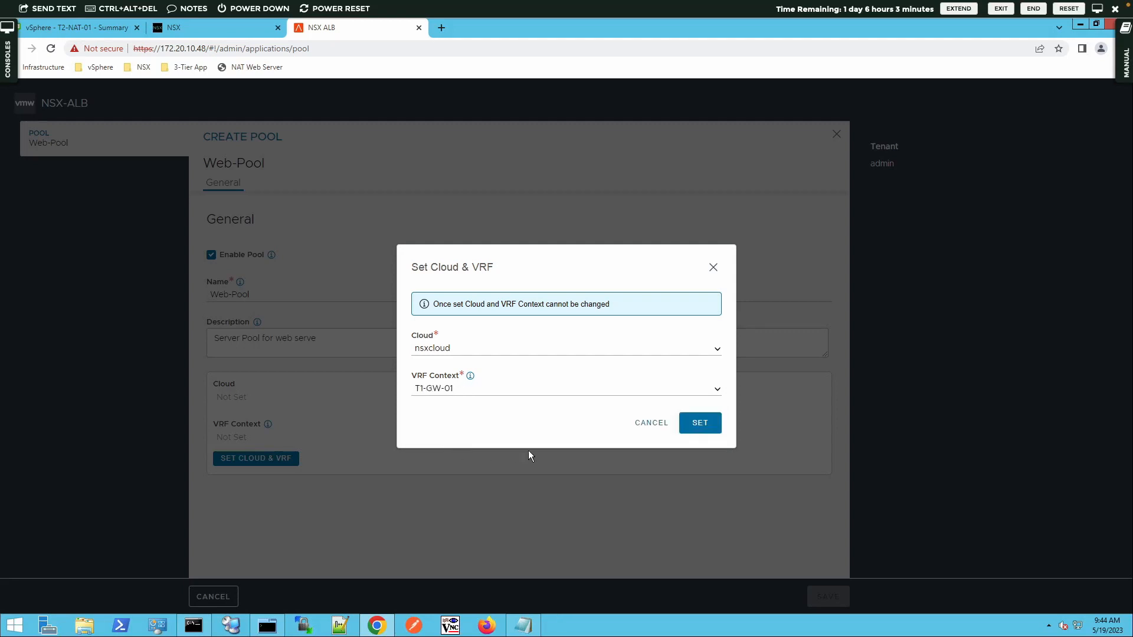
left_click(697, 424)
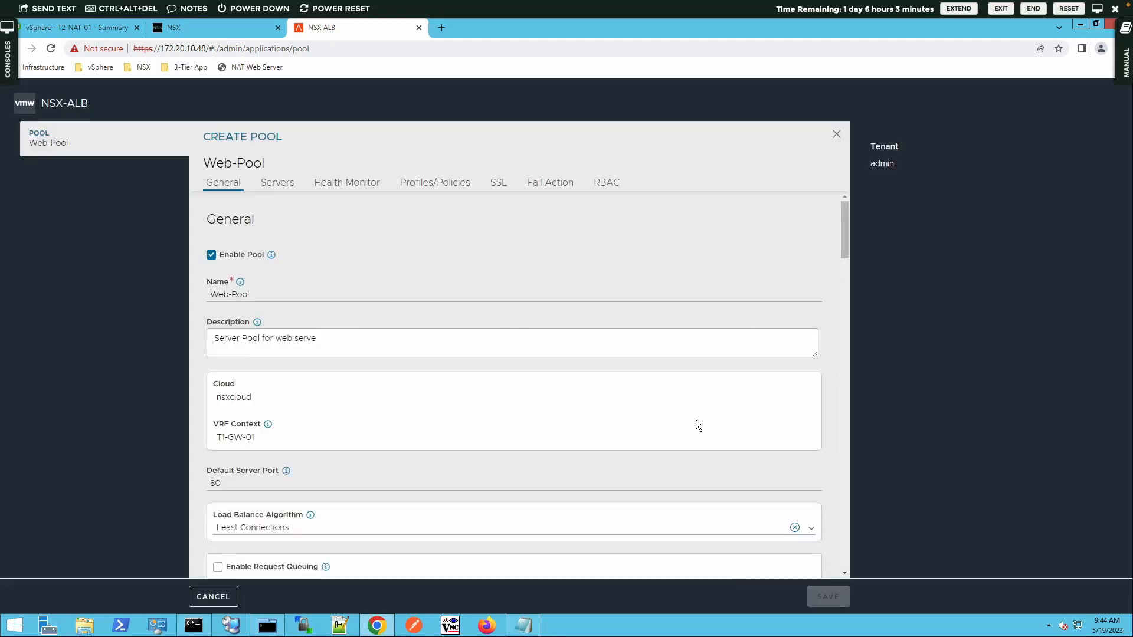
scroll(669, 441, "down", 2)
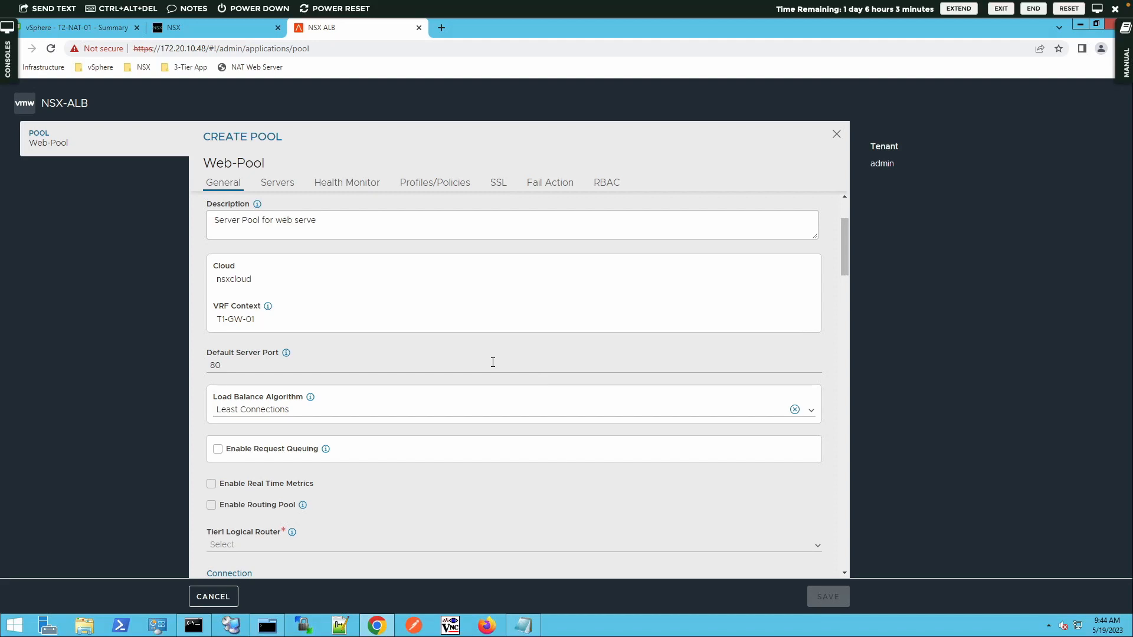
scroll(493, 361, "up", 2)
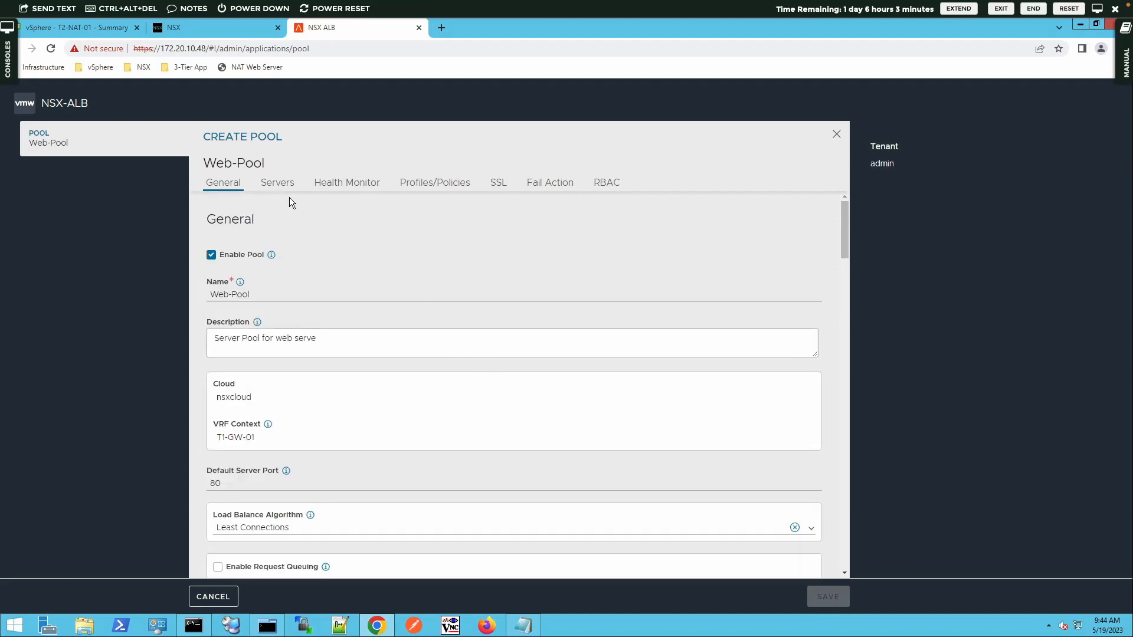
left_click(275, 183)
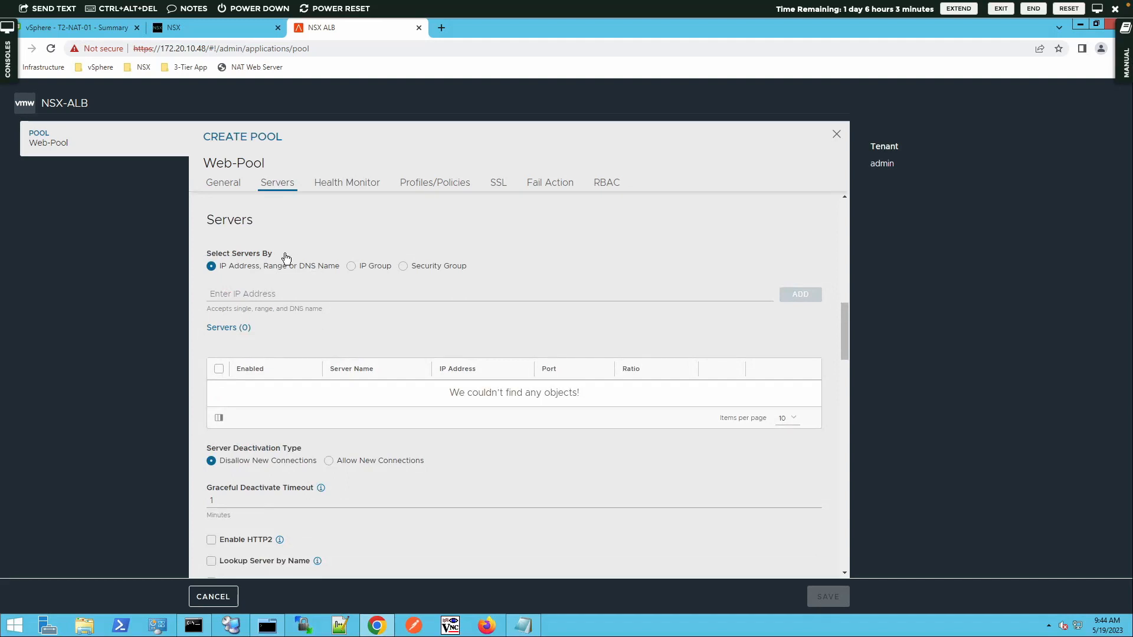
left_click(260, 295)
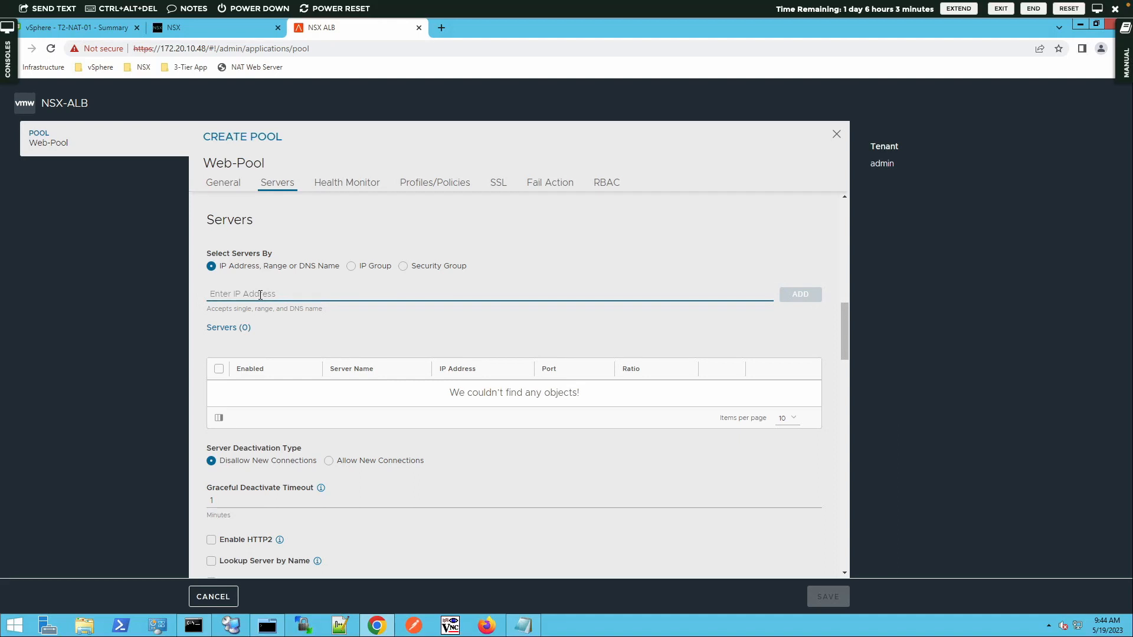
type("172.16.")
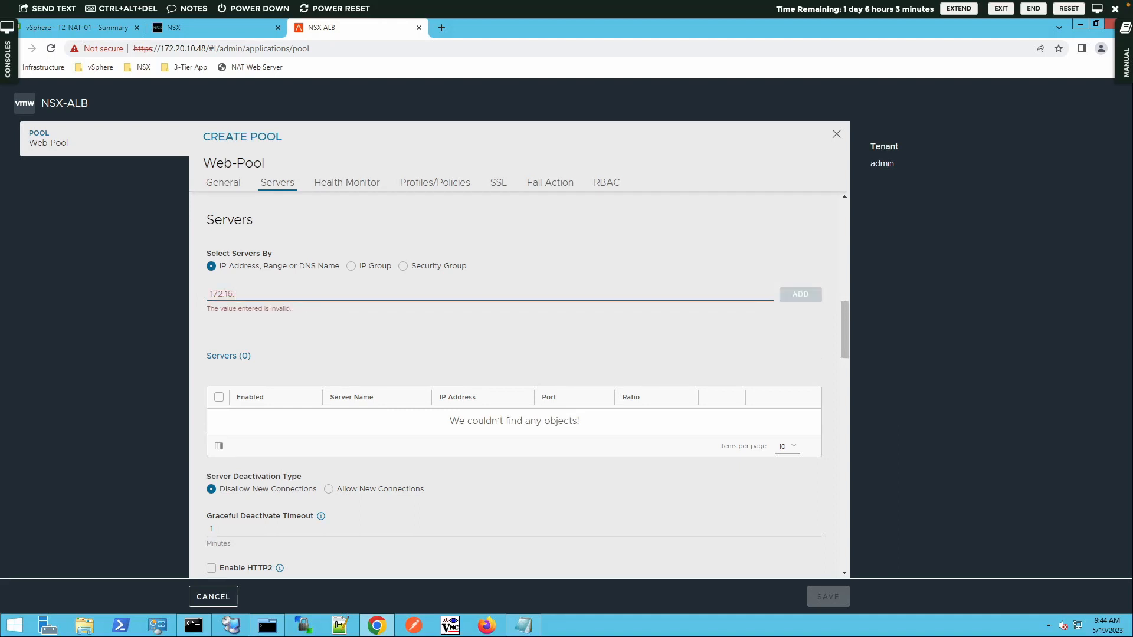
type("10.12")
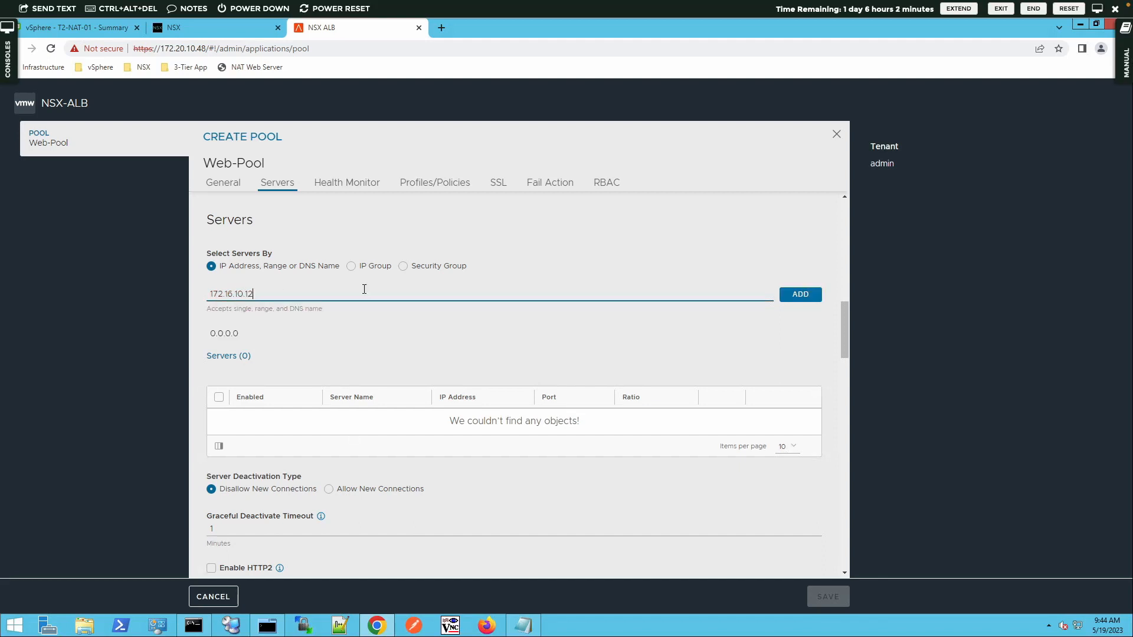
left_click(793, 295)
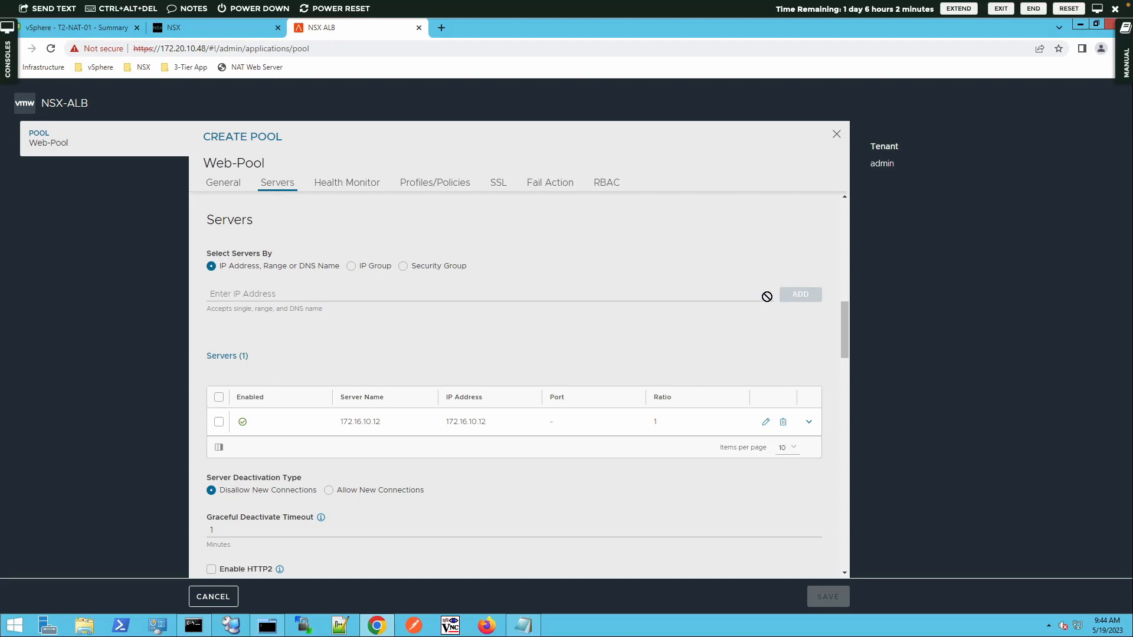
Step: Give server 172.16.10.12 hostname sa-web-02 and port 80, and save it
right_click(303, 421)
left_click(766, 421)
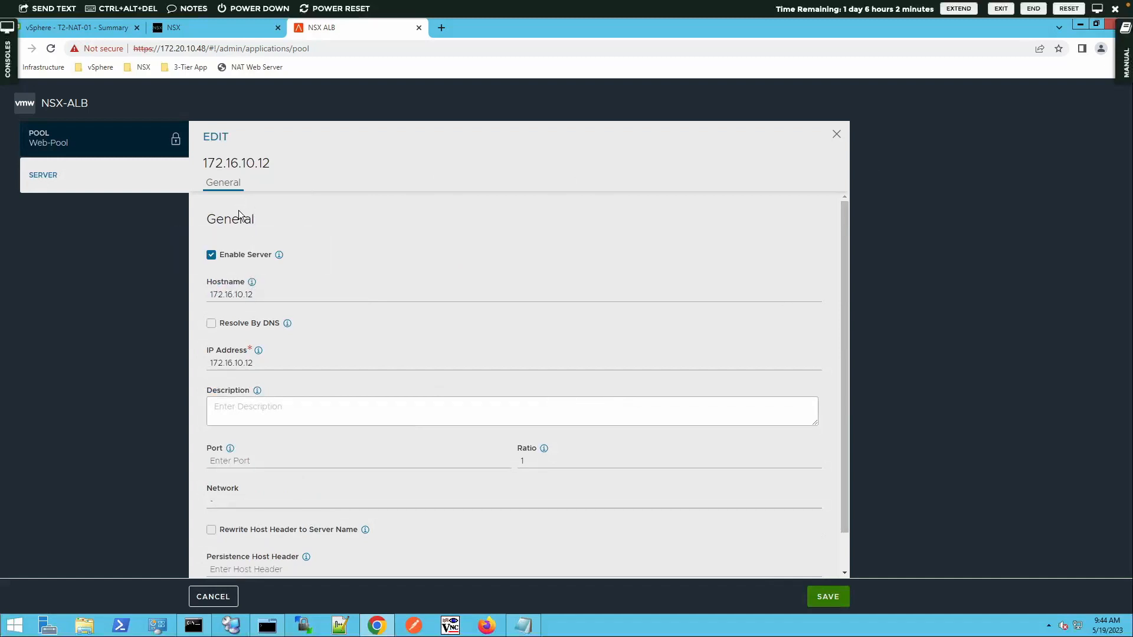
double_click(242, 295)
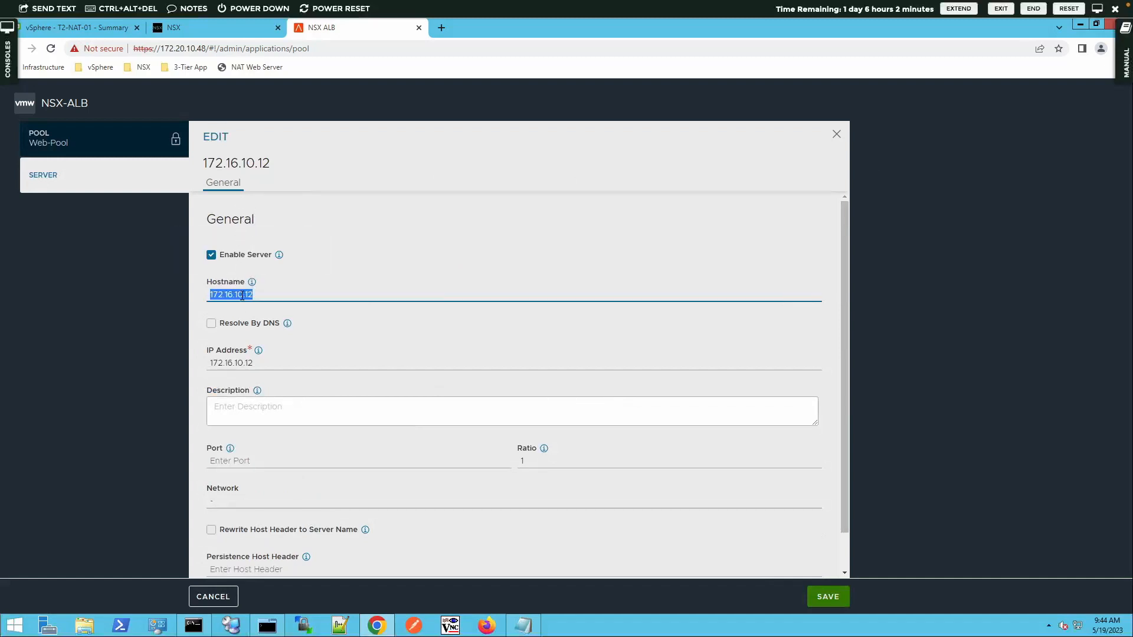
type("sa-web-02")
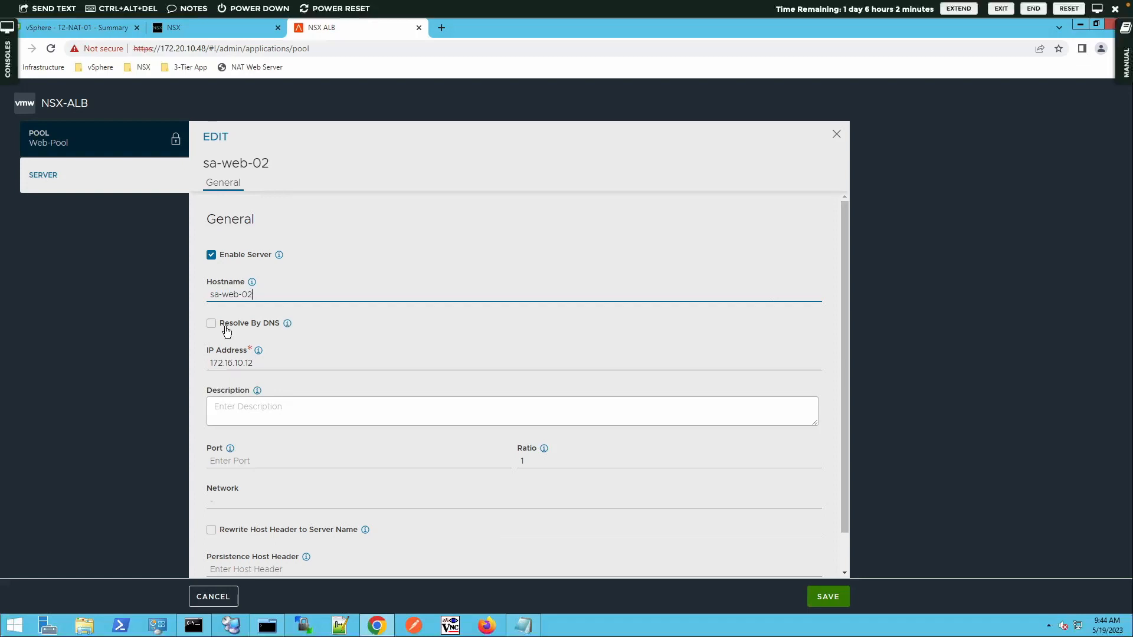
left_click(252, 461)
type("80")
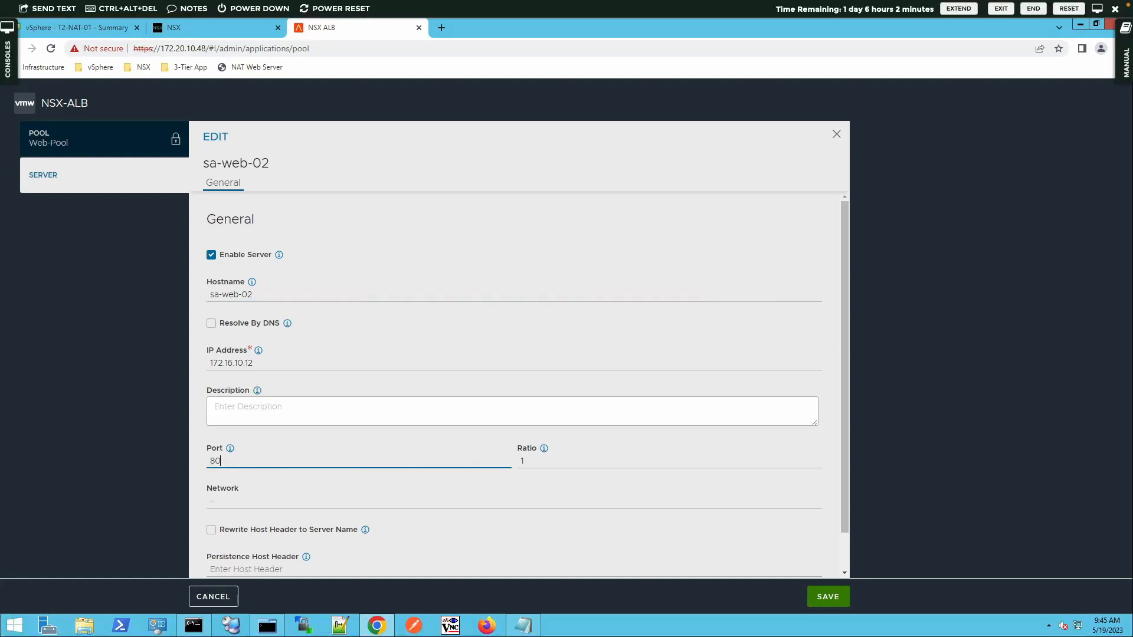
left_click(825, 598)
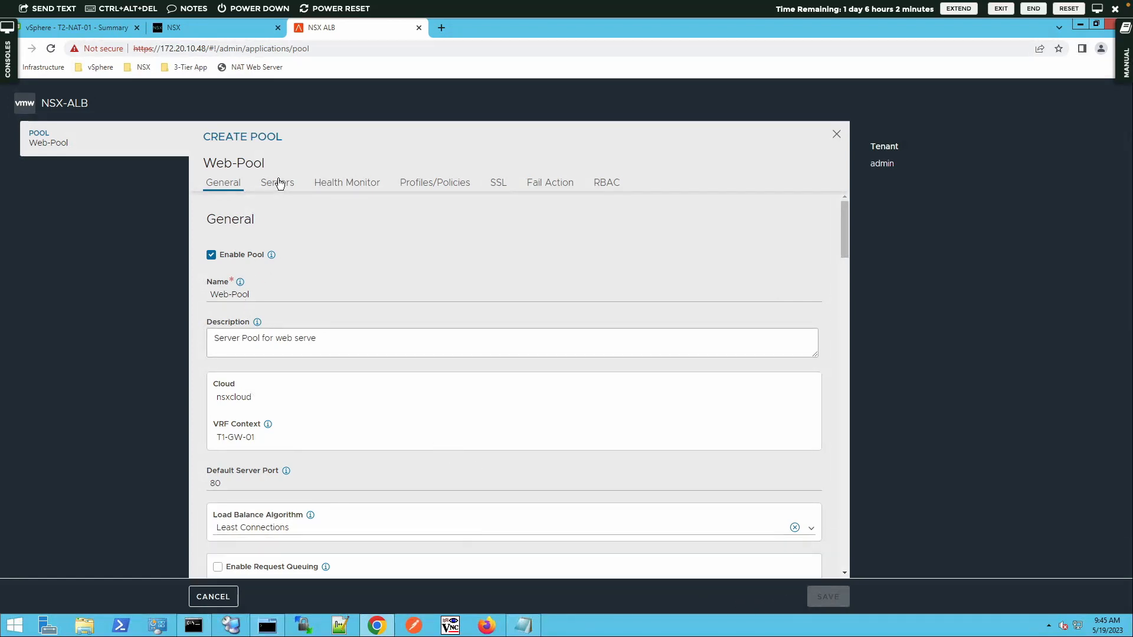
left_click(277, 183)
left_click(238, 301)
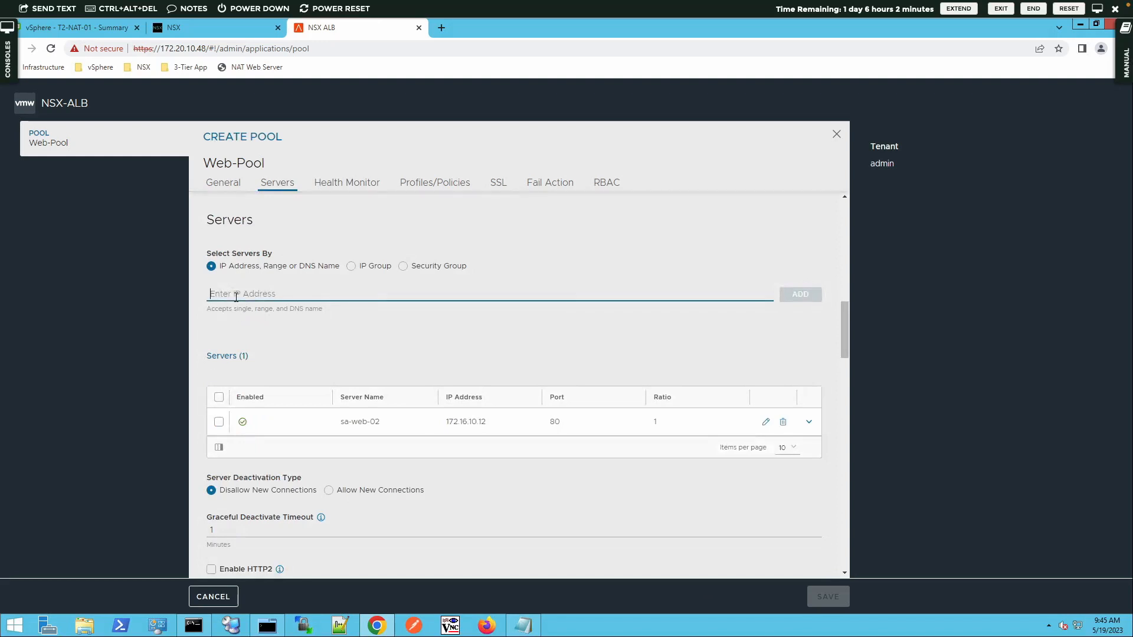
type("sa-web-01")
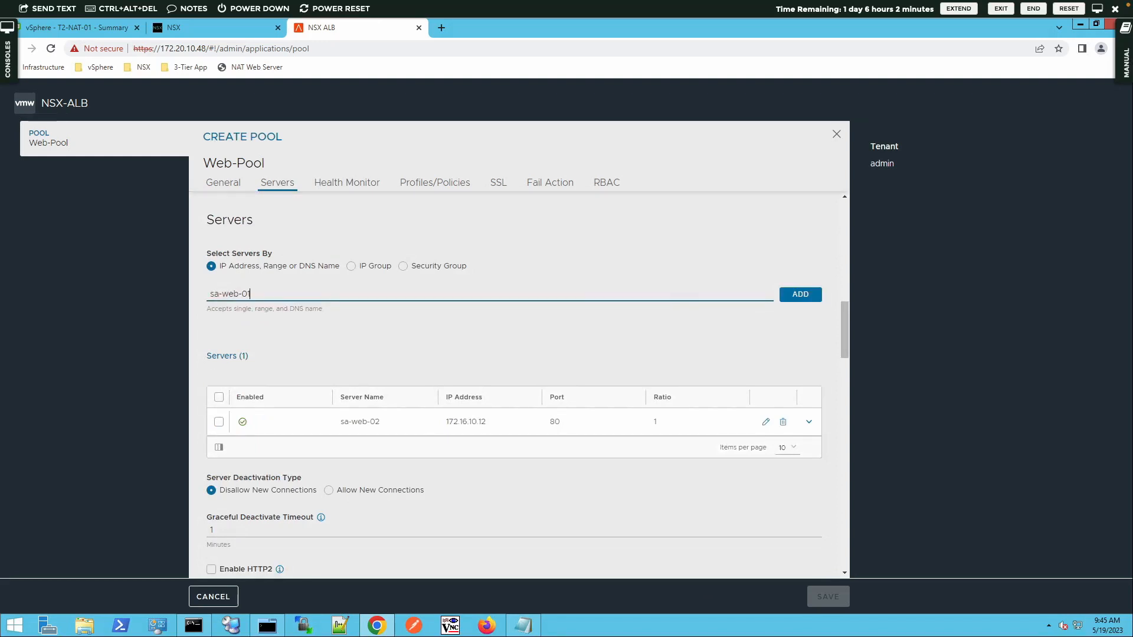
key("Return")
key("ctrl+a")
type("172.16.")
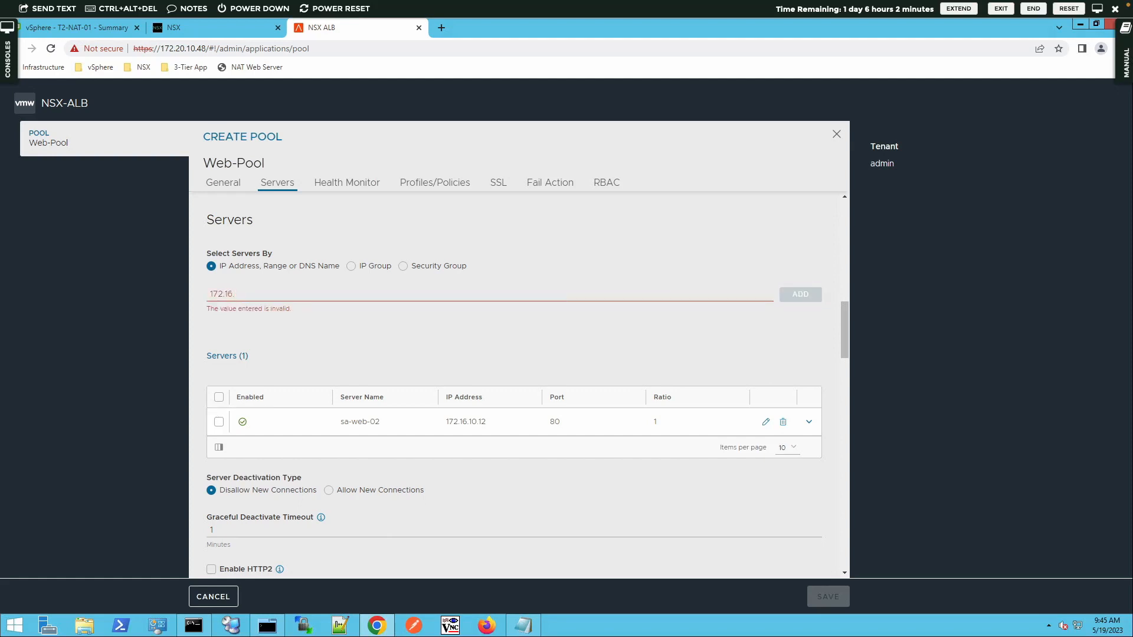
type("10")
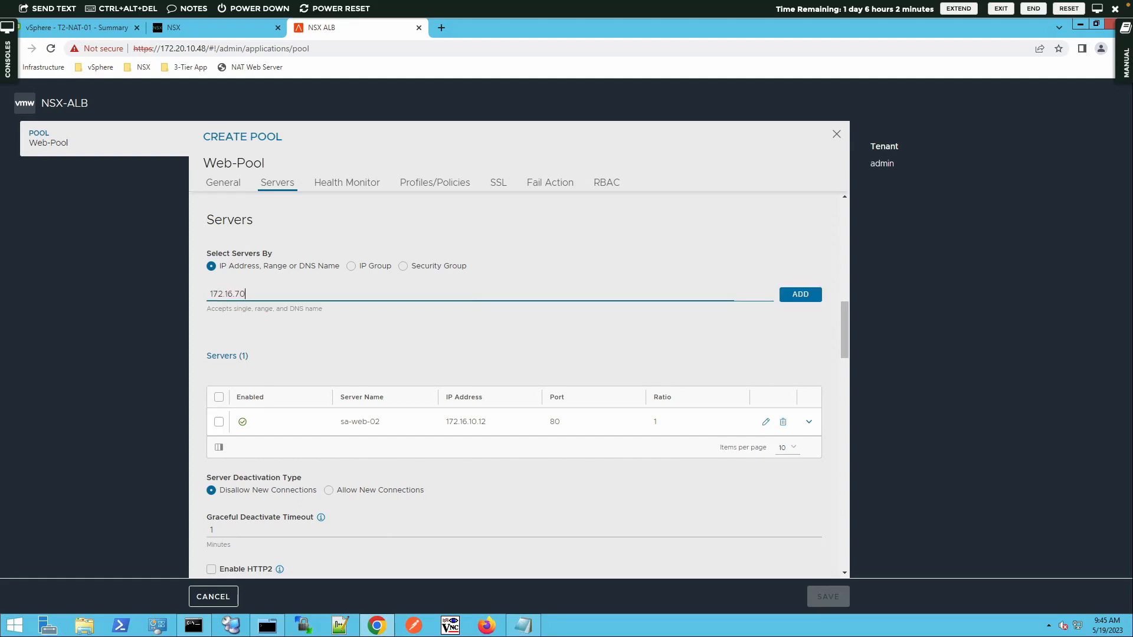
type(".11")
left_click(790, 294)
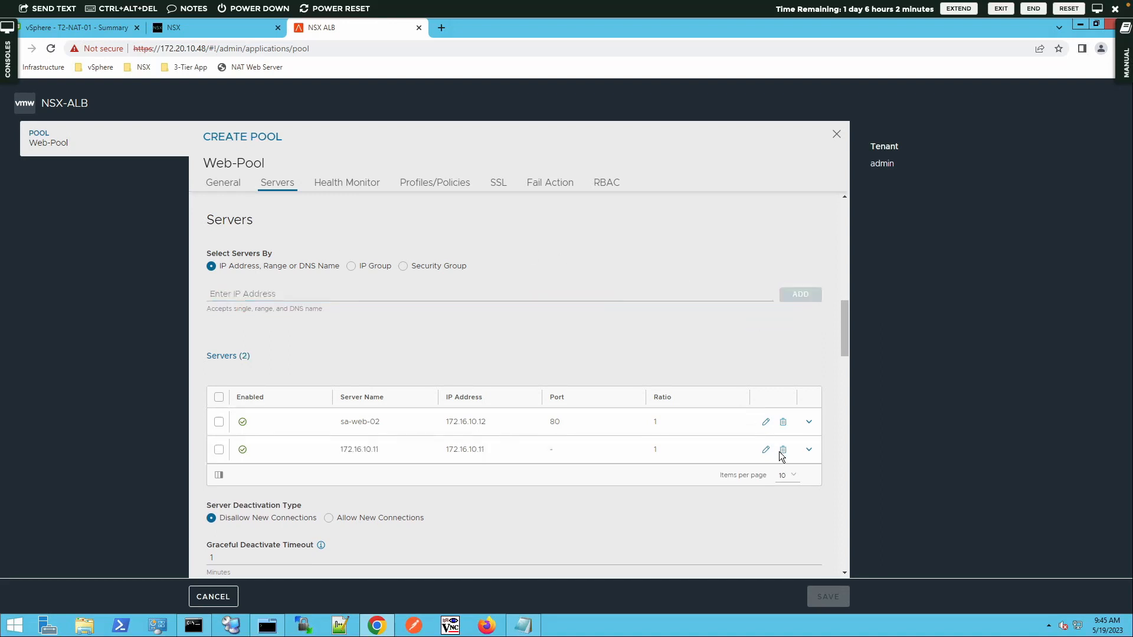
Step: Set server 172.16.10.11's hostname to sa-web-01 and port to 80, then save
key("Return")
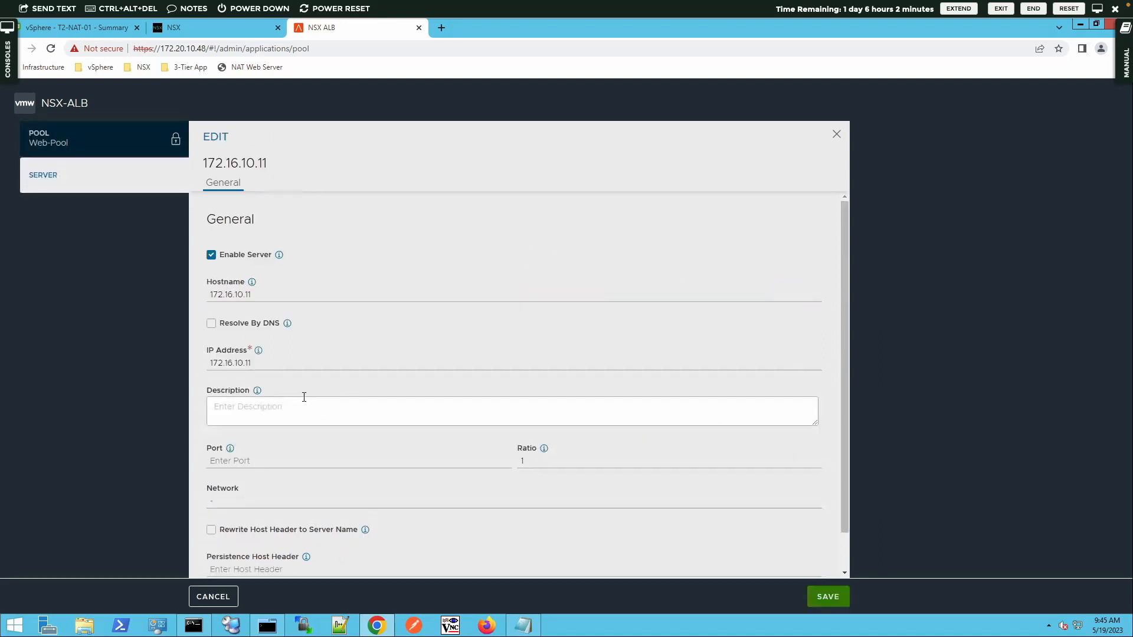
double_click(230, 294)
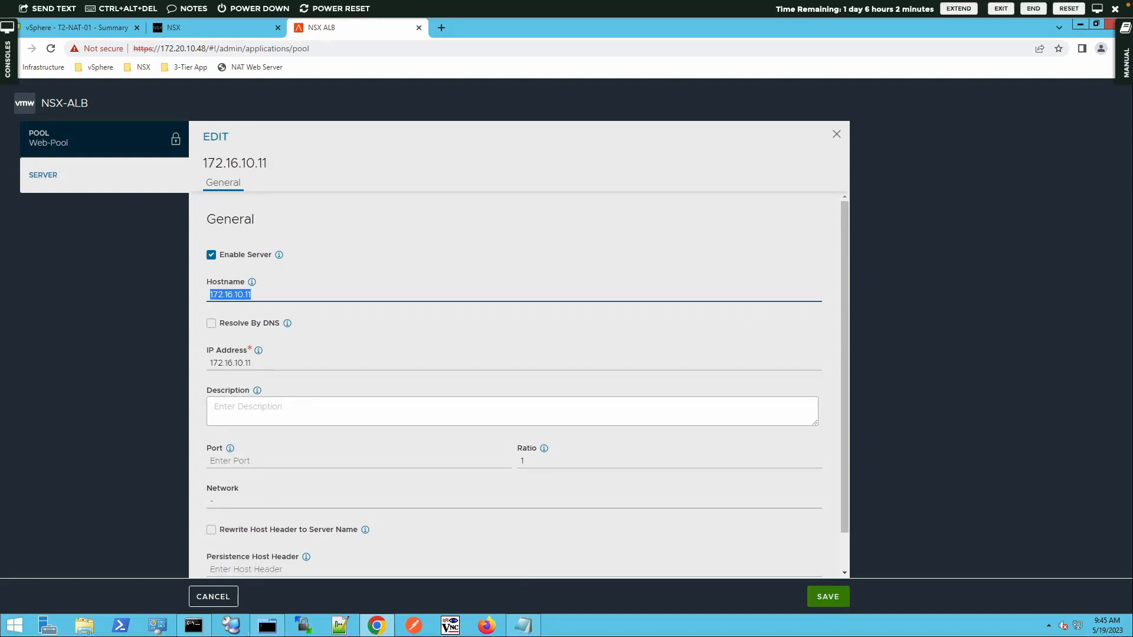
type("sa-web-01")
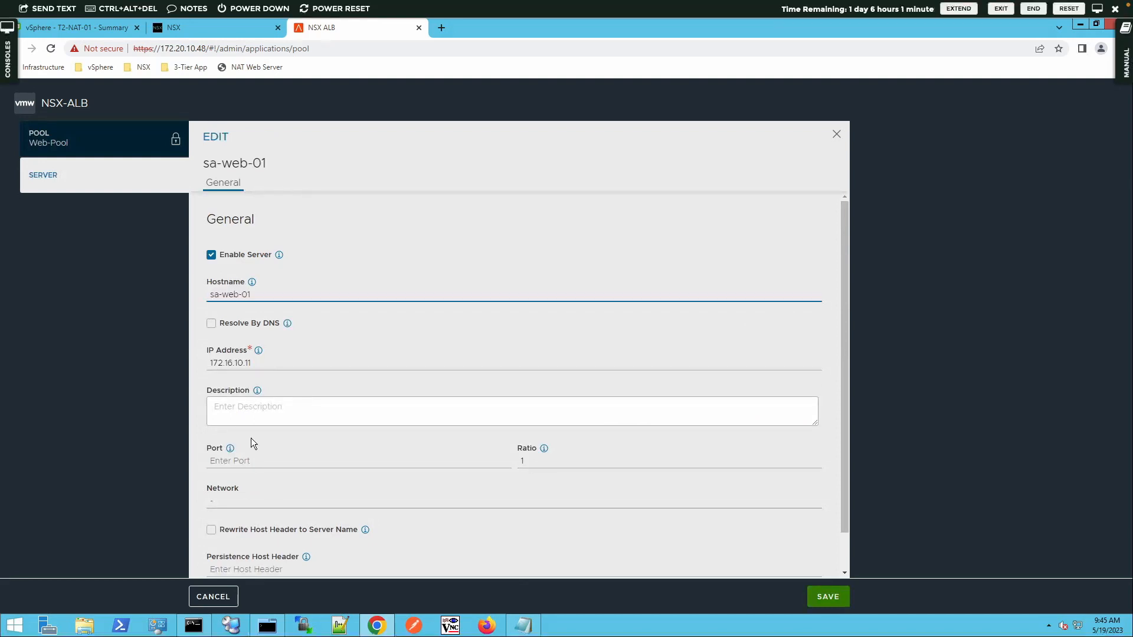
left_click(219, 466)
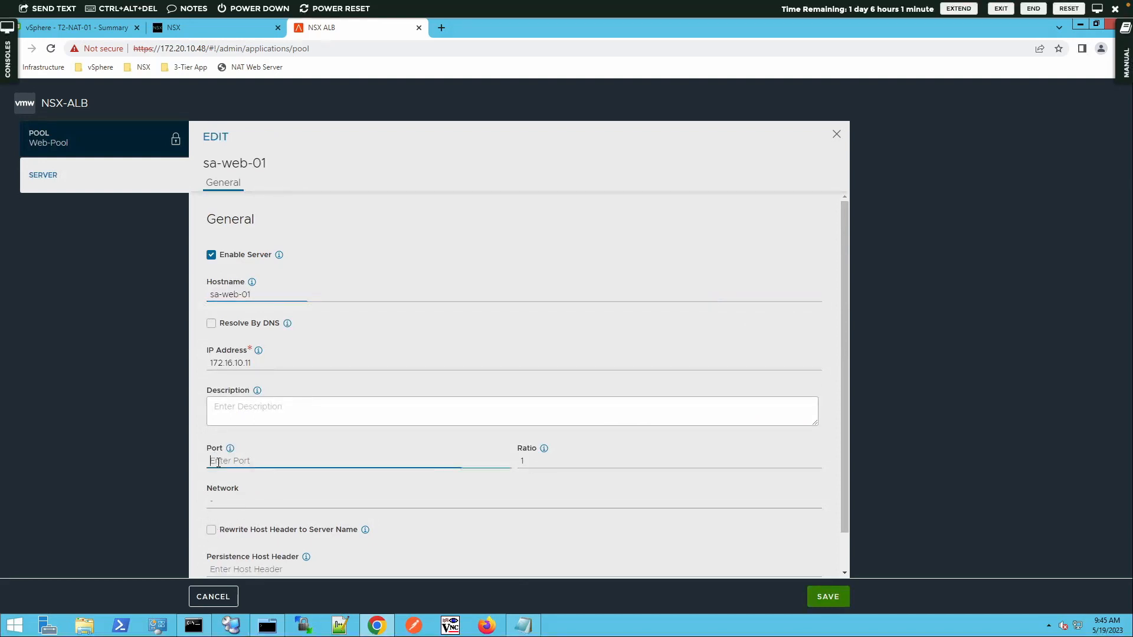
type("80")
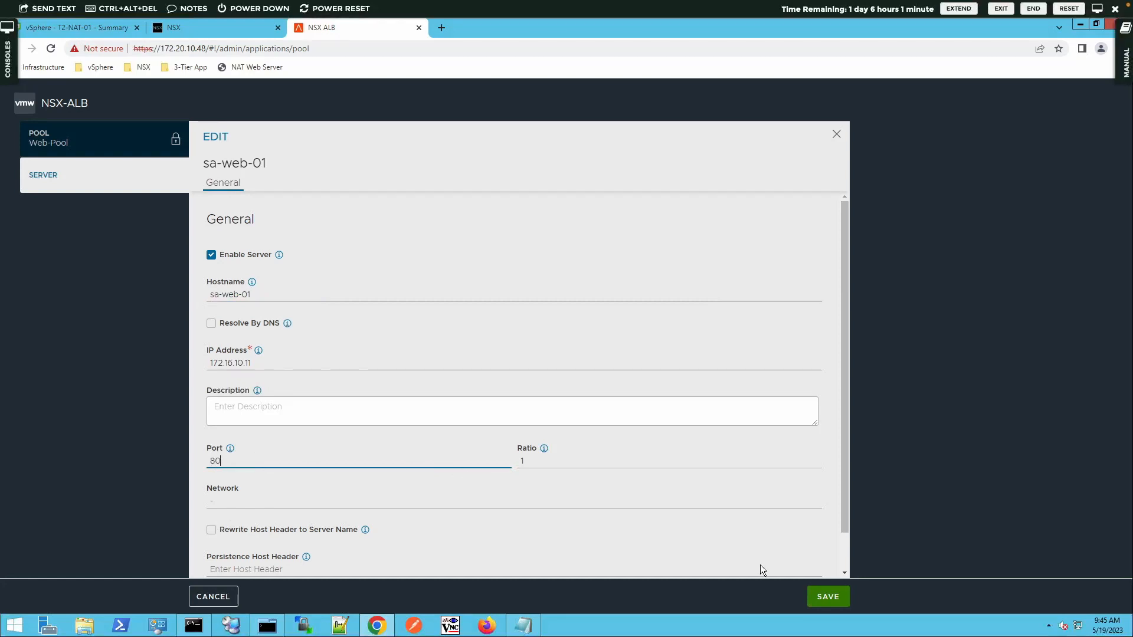
left_click(829, 597)
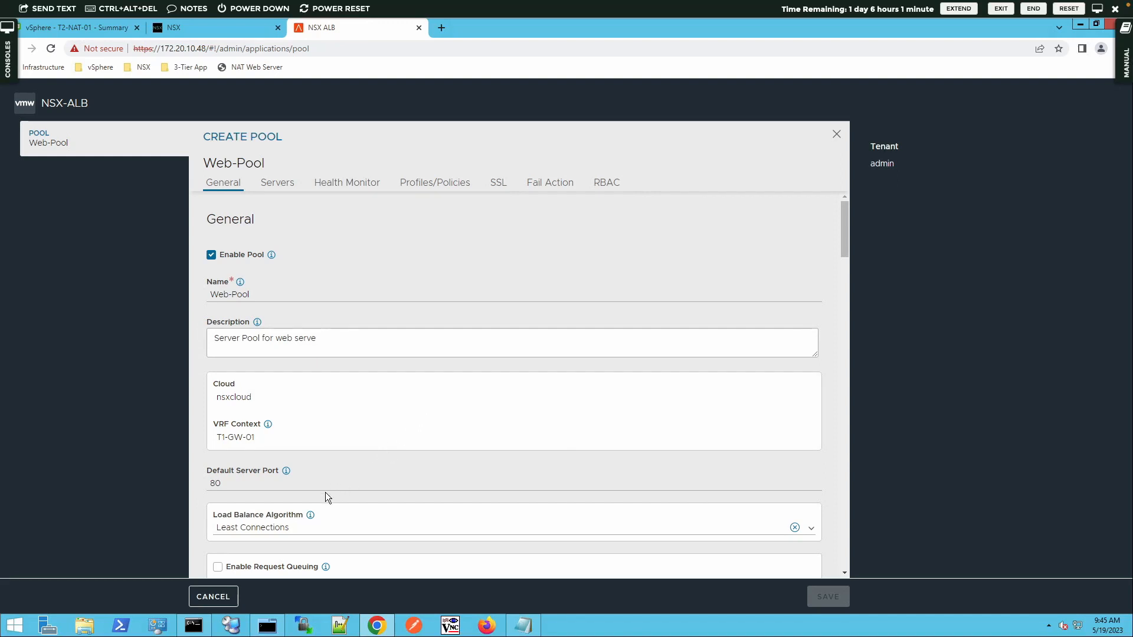
left_click(287, 534)
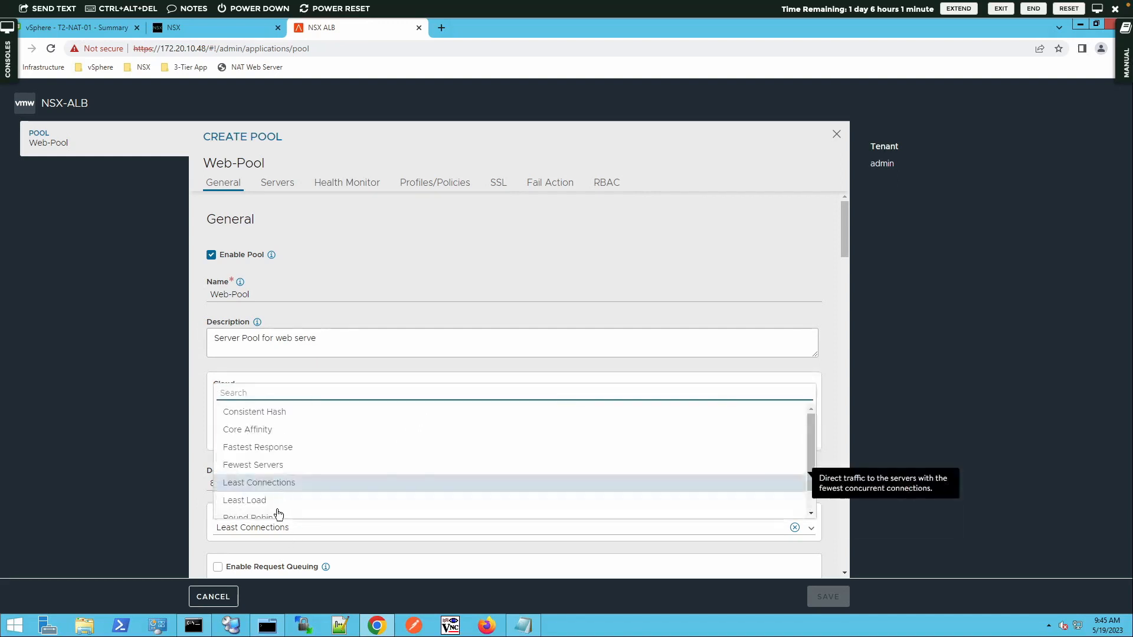
left_click(276, 518)
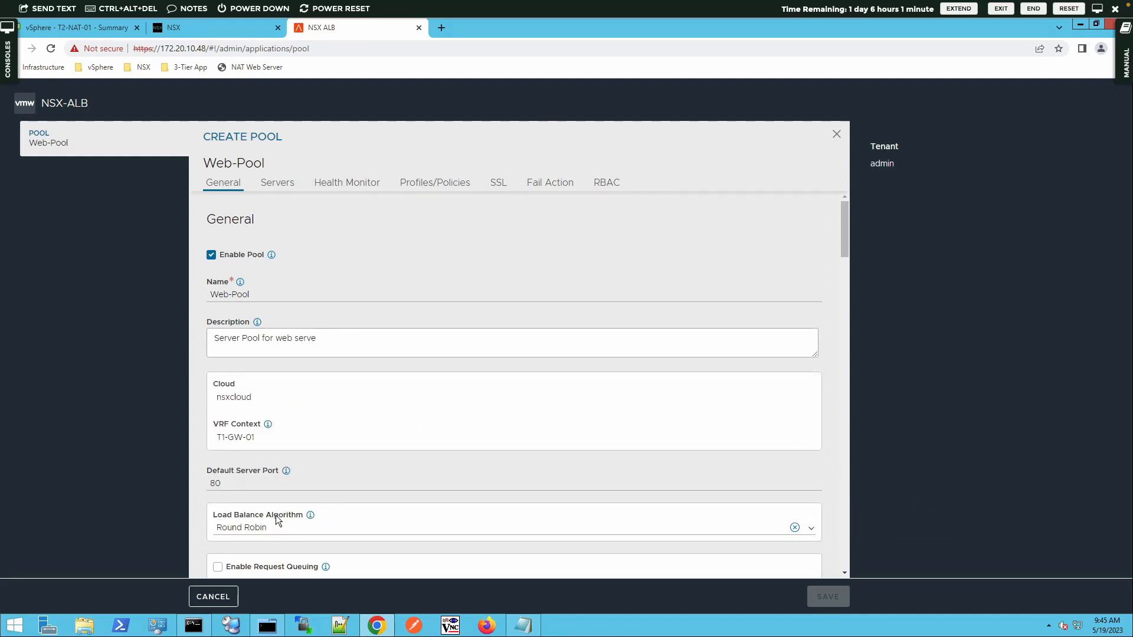
scroll(383, 479, "down", 4)
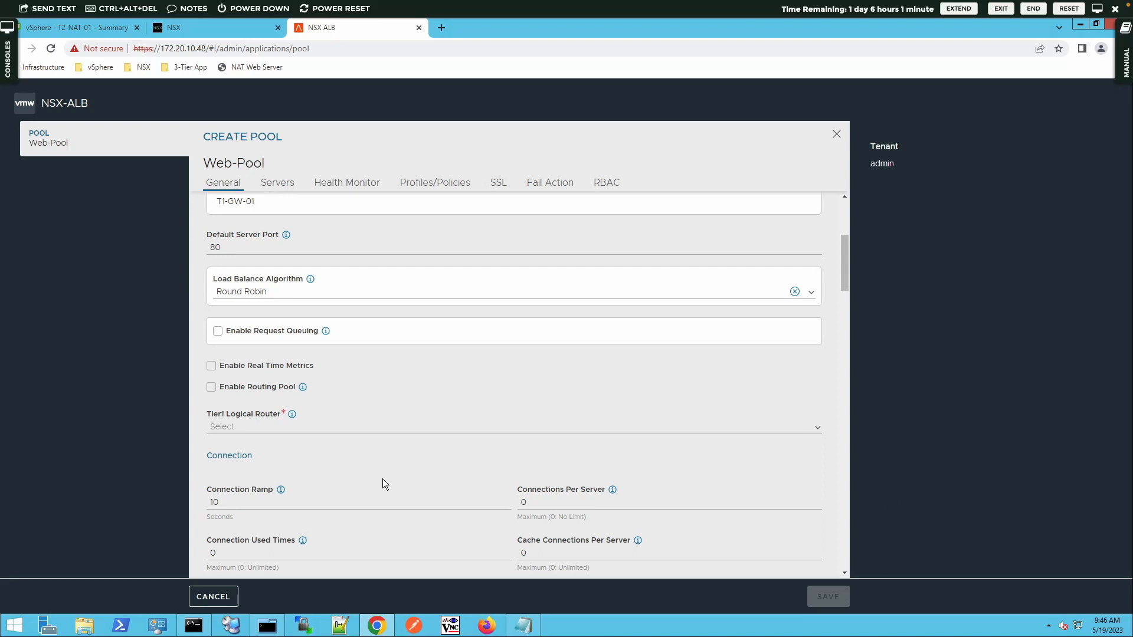
scroll(383, 479, "up", 3)
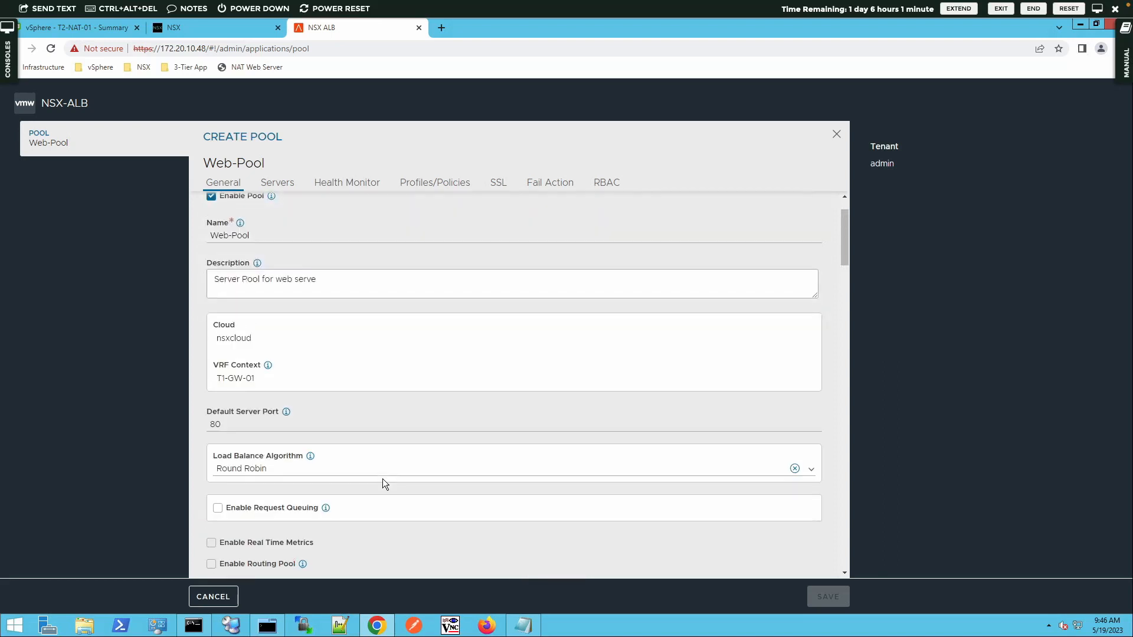
scroll(383, 479, "down", 7)
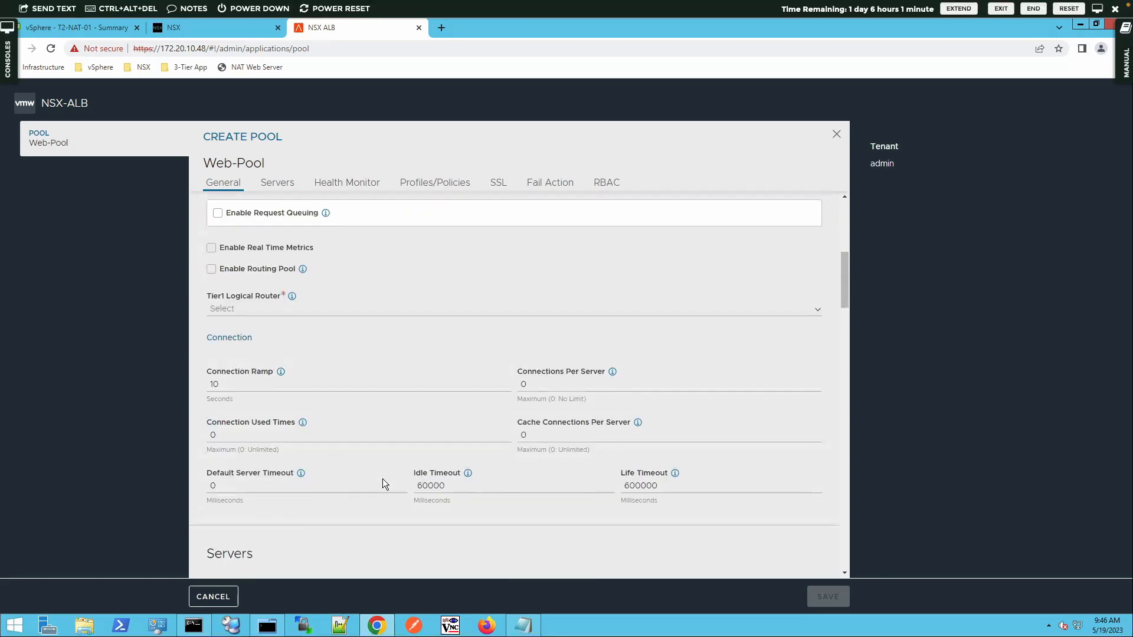
scroll(384, 482, "down", 10)
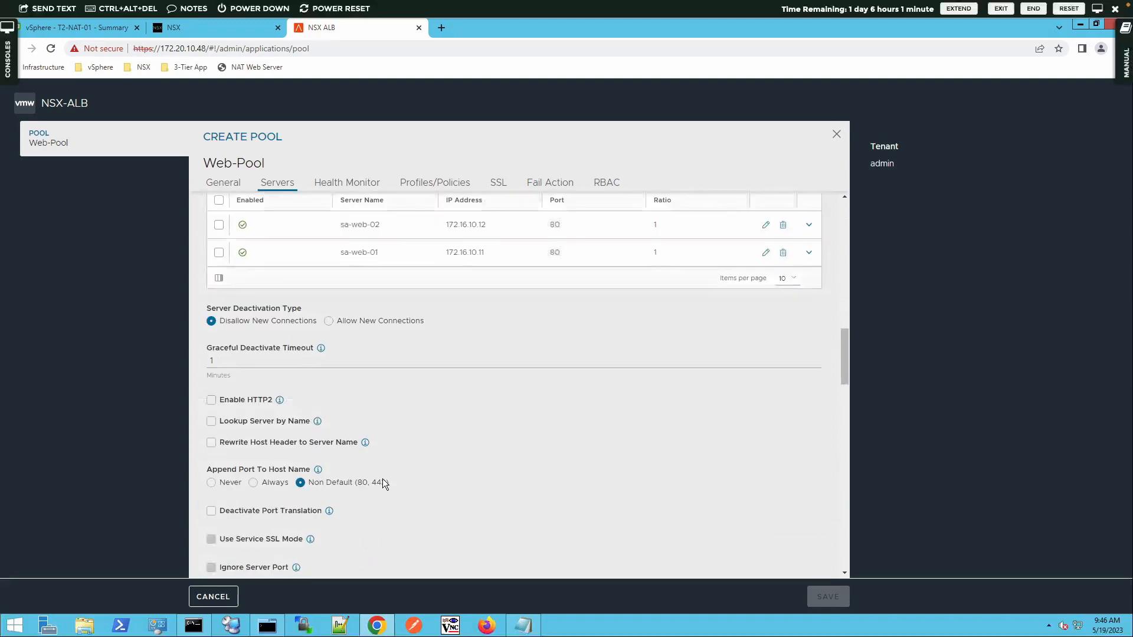
scroll(382, 479, "up", 8)
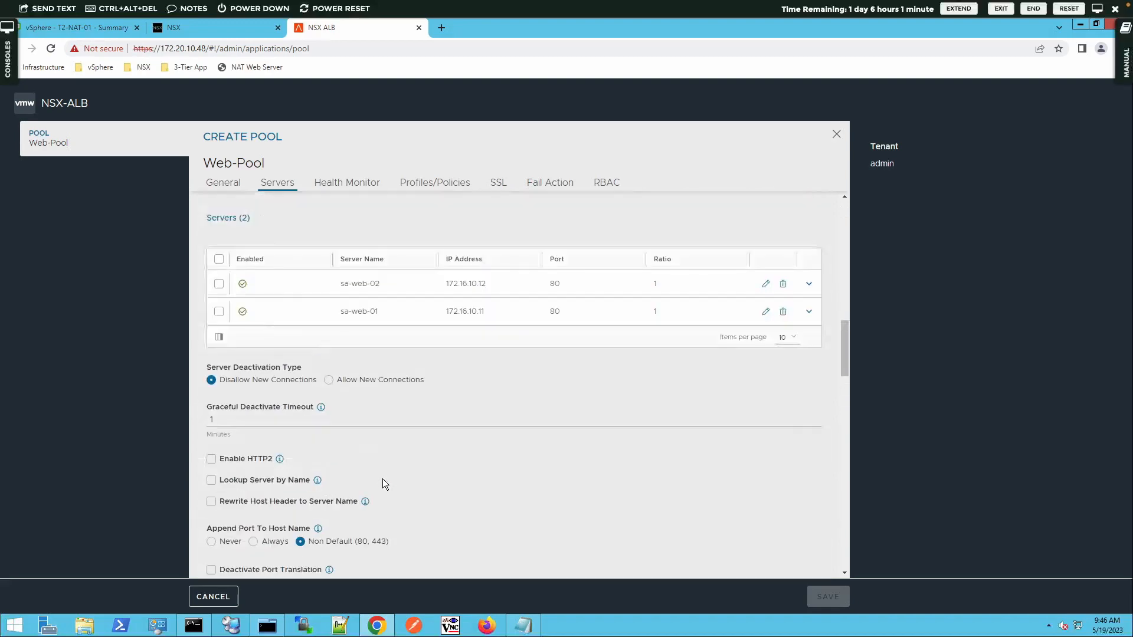
scroll(382, 479, "up", 8)
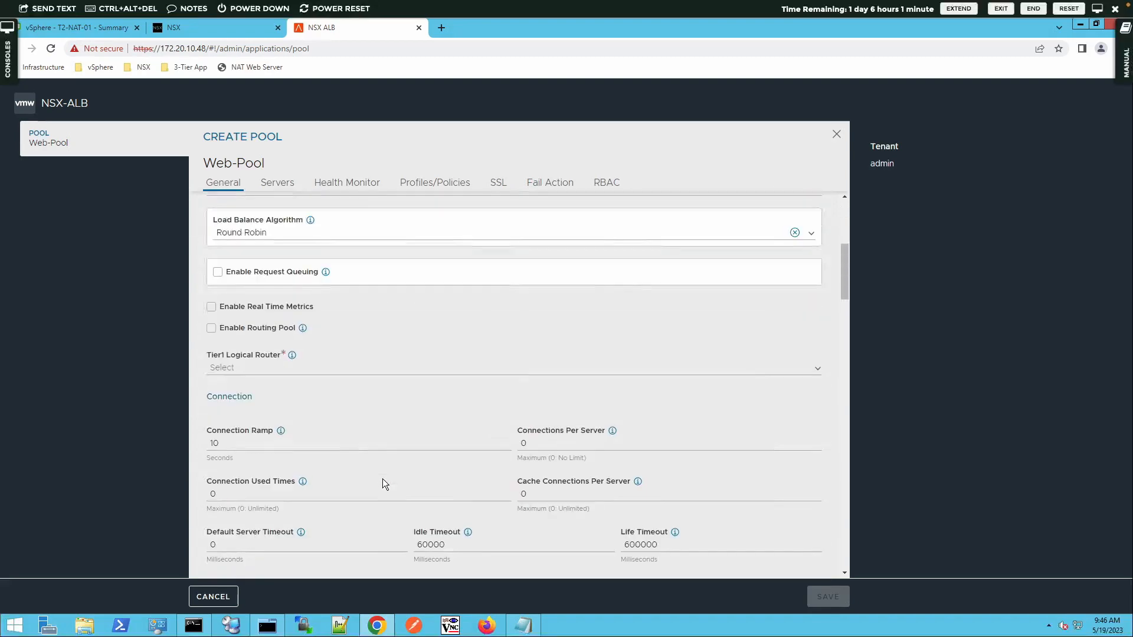
scroll(382, 480, "up", 1)
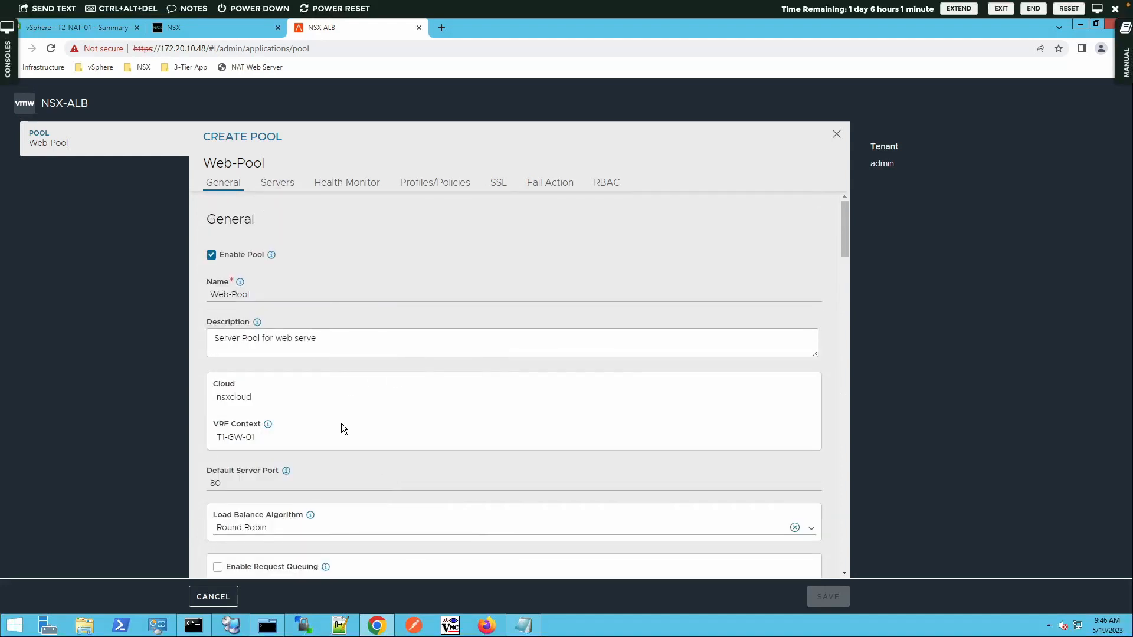
scroll(341, 423, "down", 2)
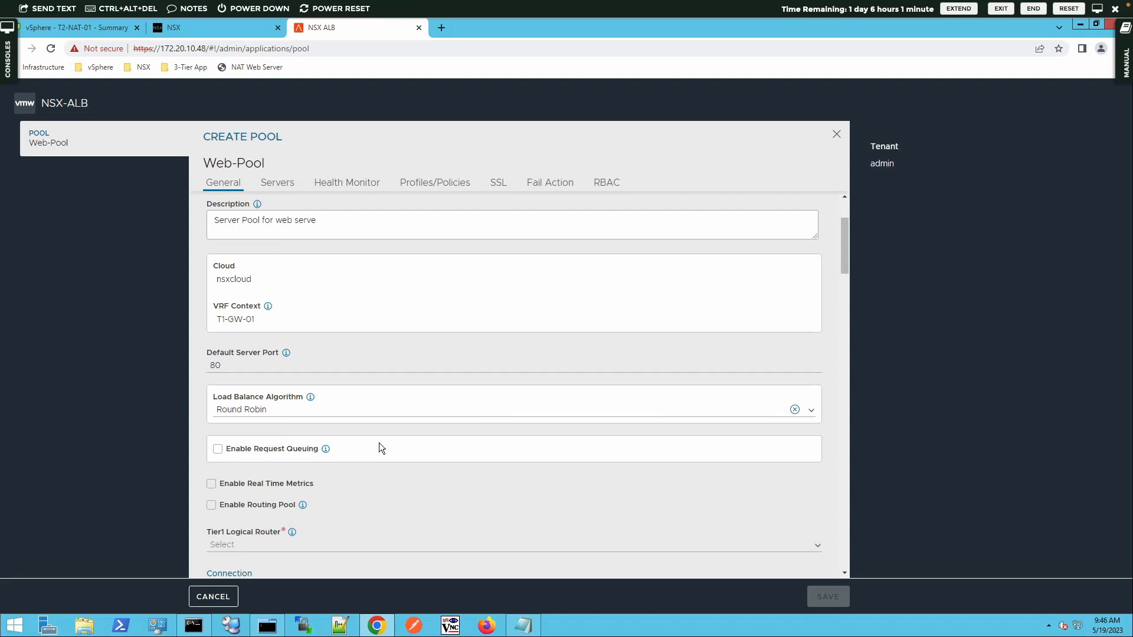
scroll(378, 442, "down", 3)
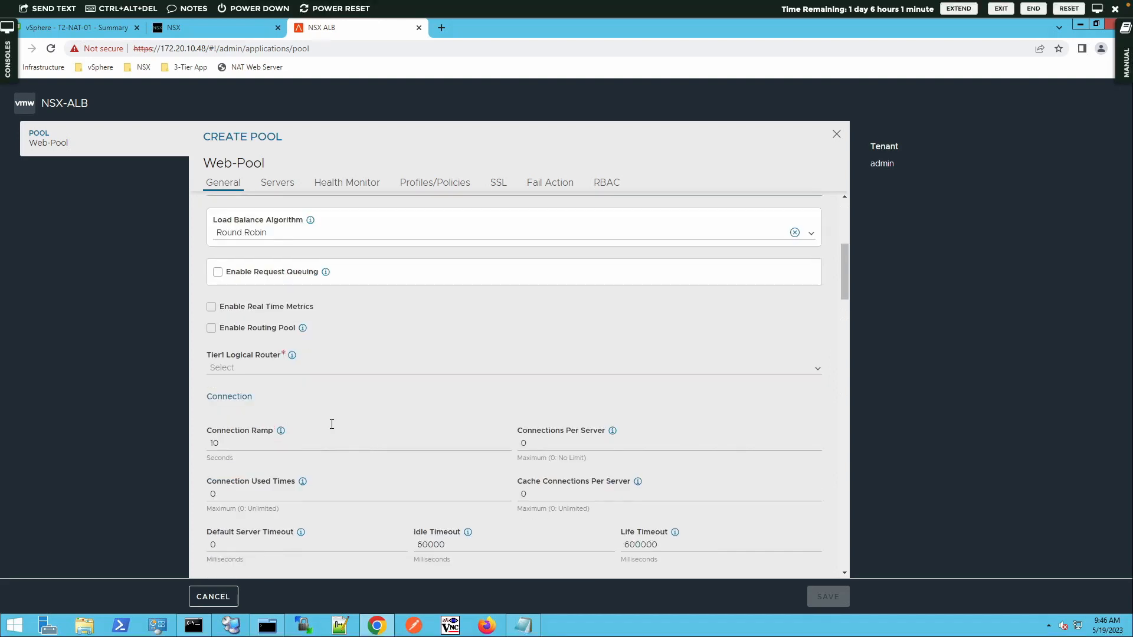
Step: Set Web-Pool's Tier1 logical router to T1-GW-01
triple_click(265, 356)
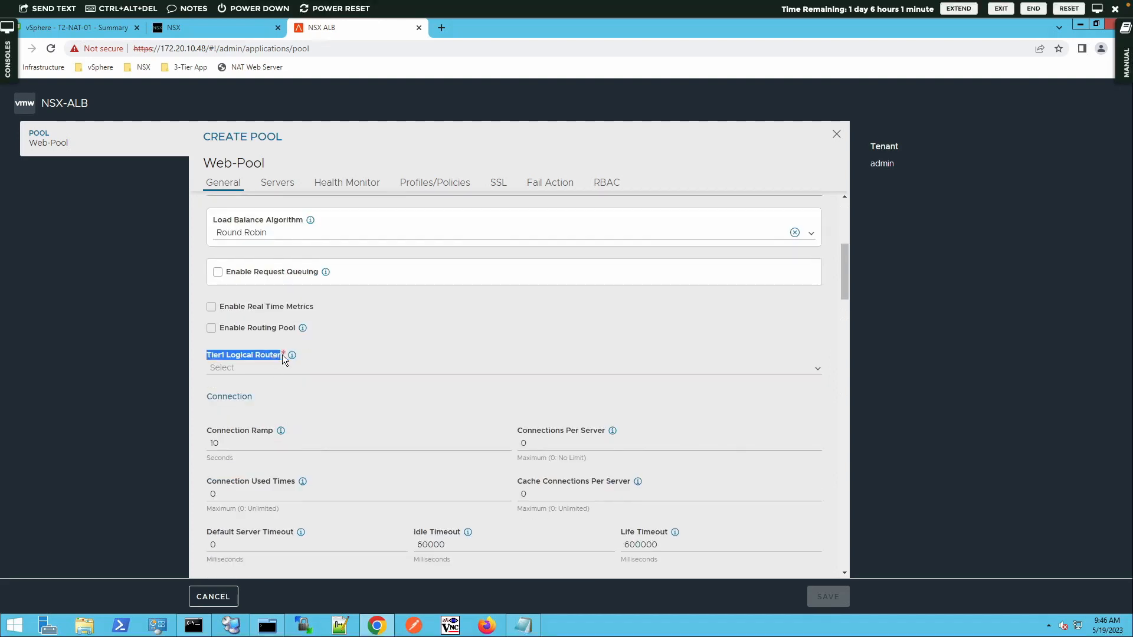
left_click(812, 373)
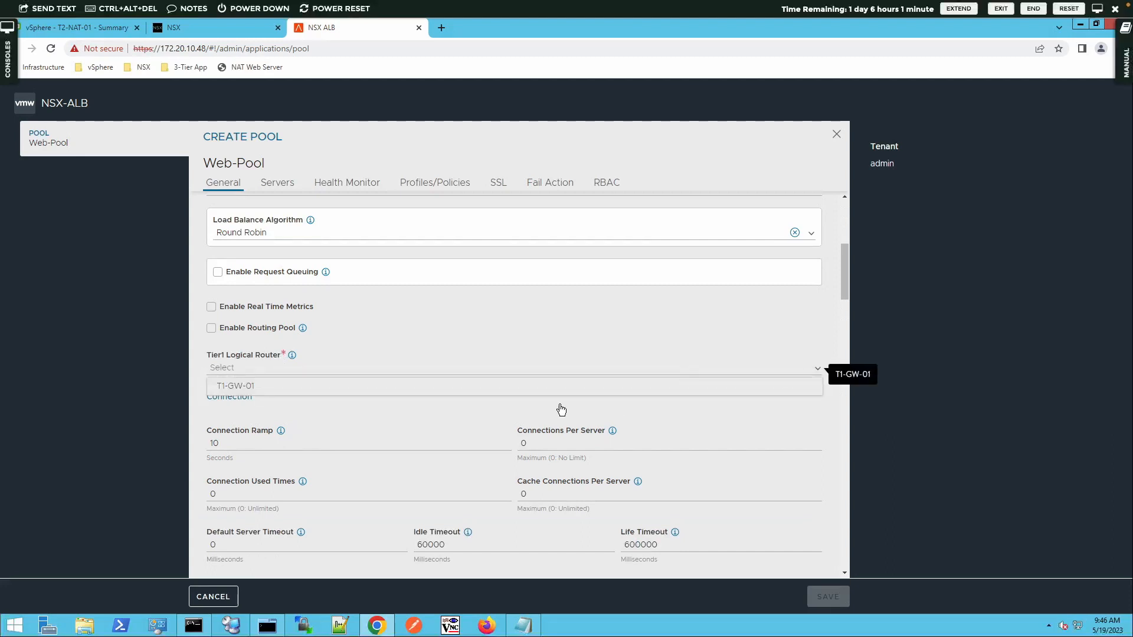
left_click(263, 391)
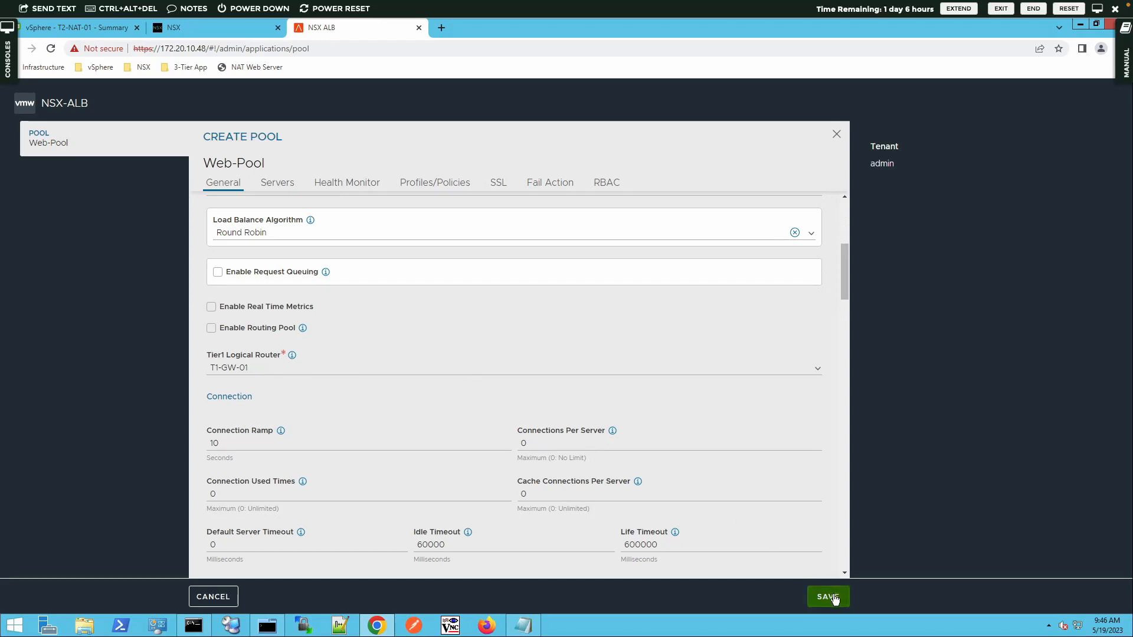
Step: Review the Health Monitor, Profiles/Policies, SSL and Fail Action tabs, then save Web-Pool
left_click(344, 187)
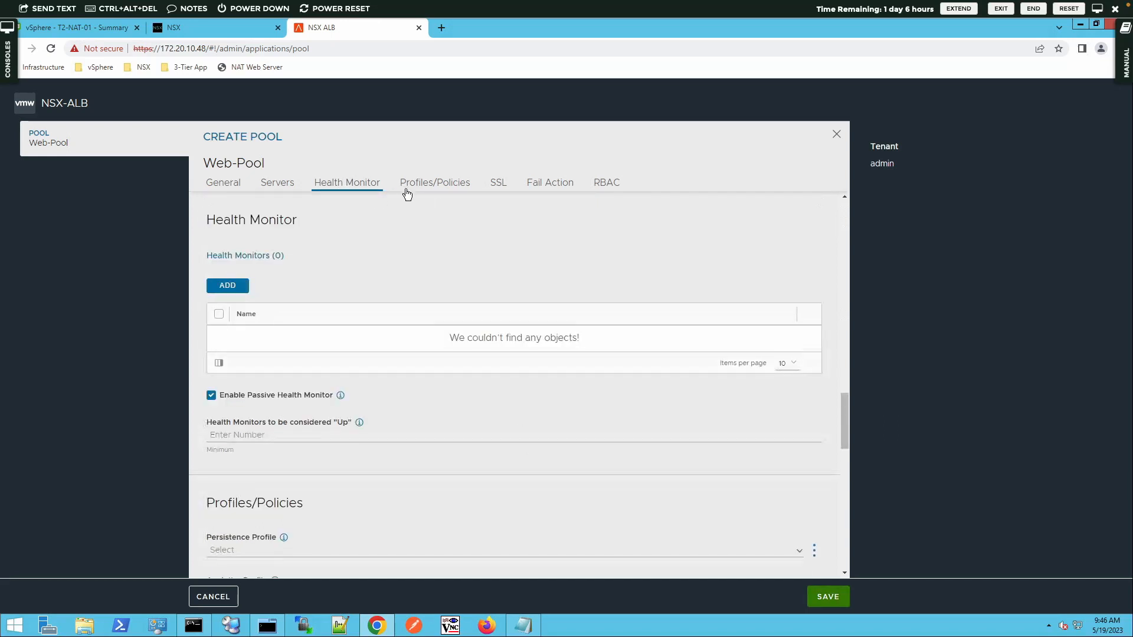
left_click(428, 184)
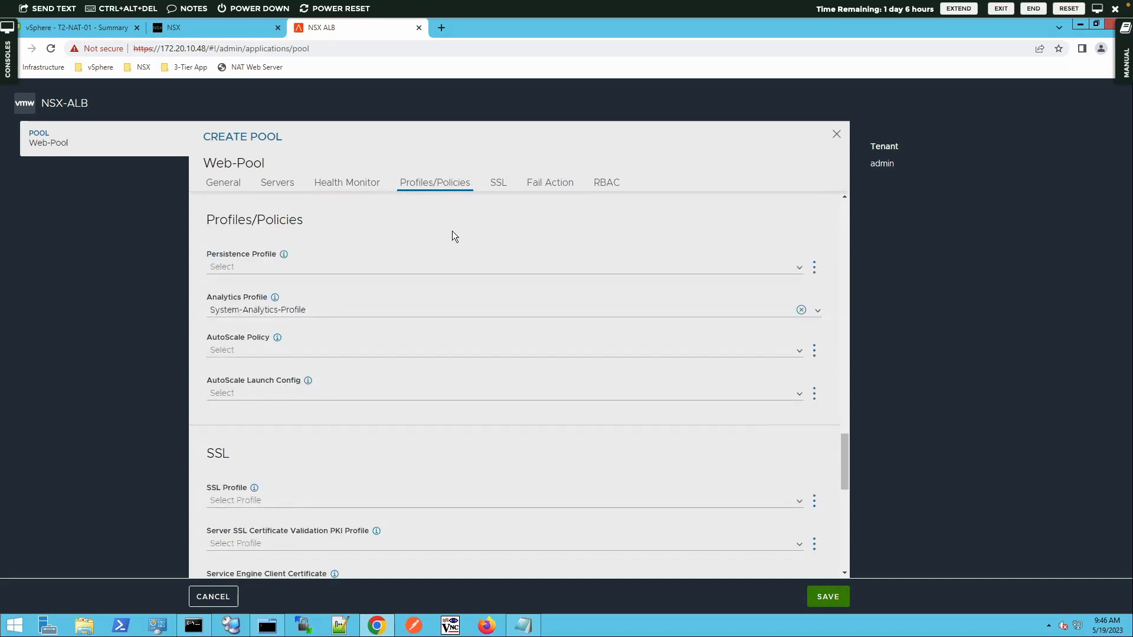
left_click(496, 190)
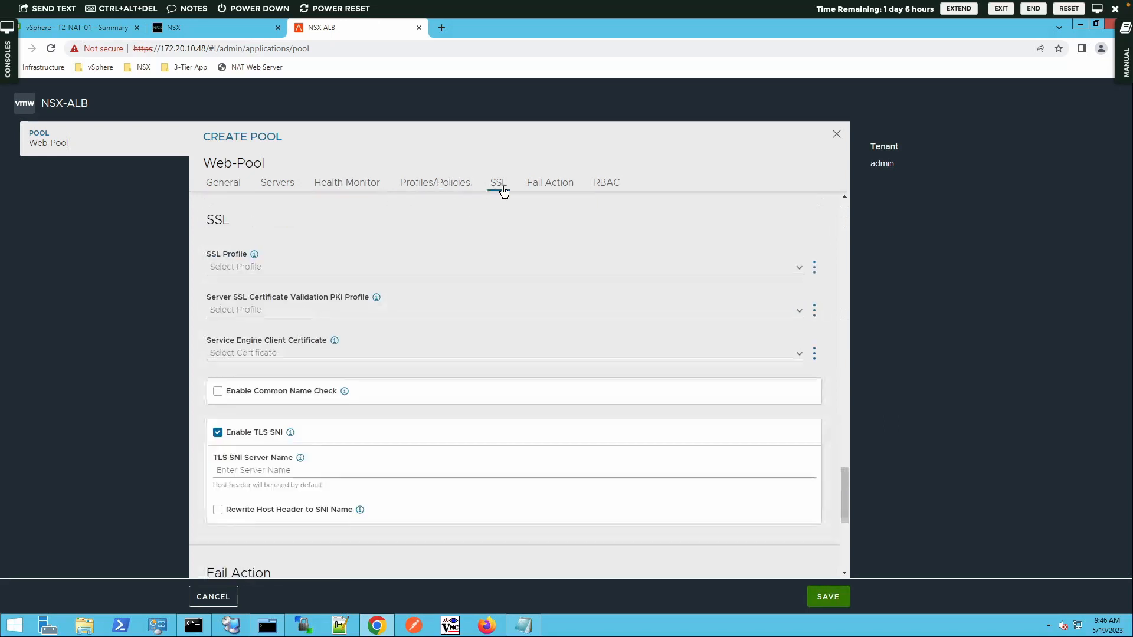
left_click(539, 186)
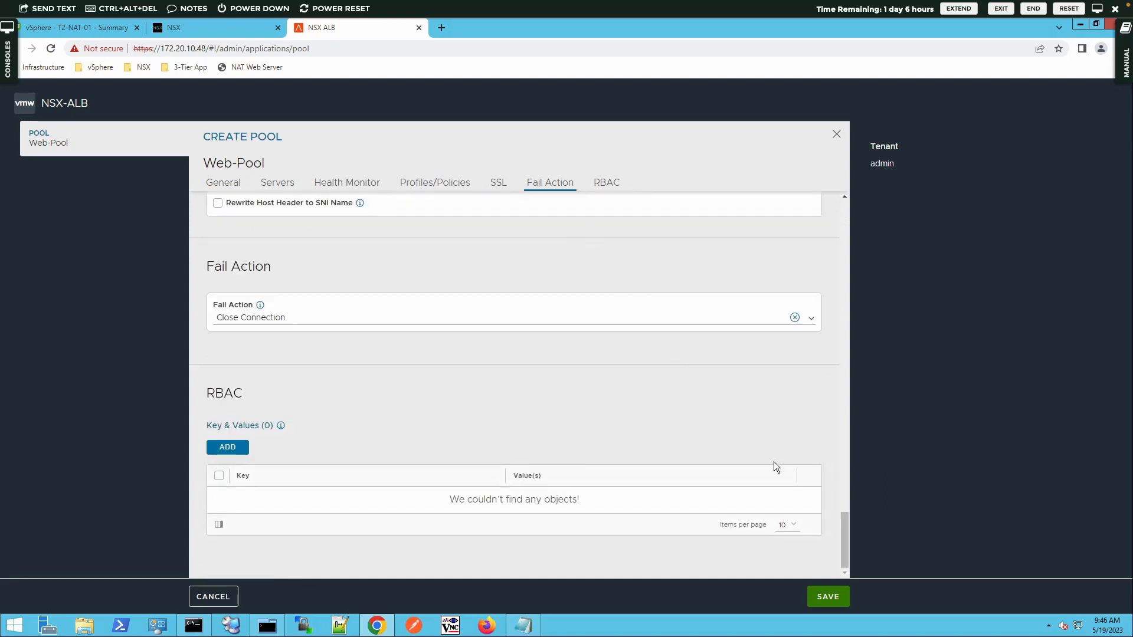
left_click(813, 591)
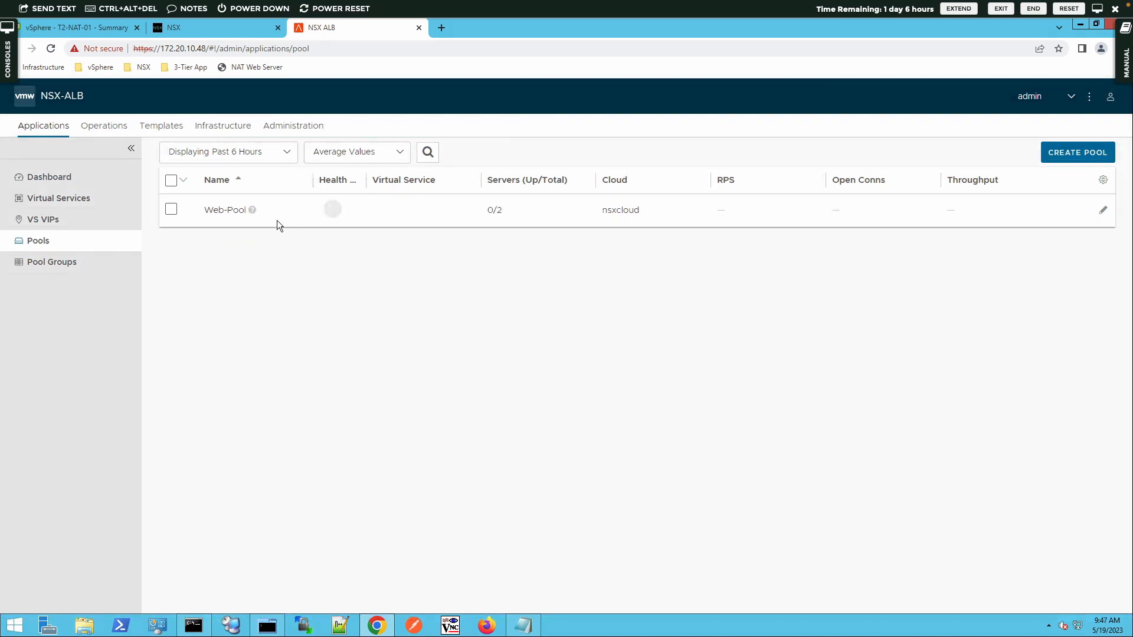
Step: Start a new virtual service using Advanced Setup from the Virtual Services list
mouse_move(284, 219)
left_click(70, 203)
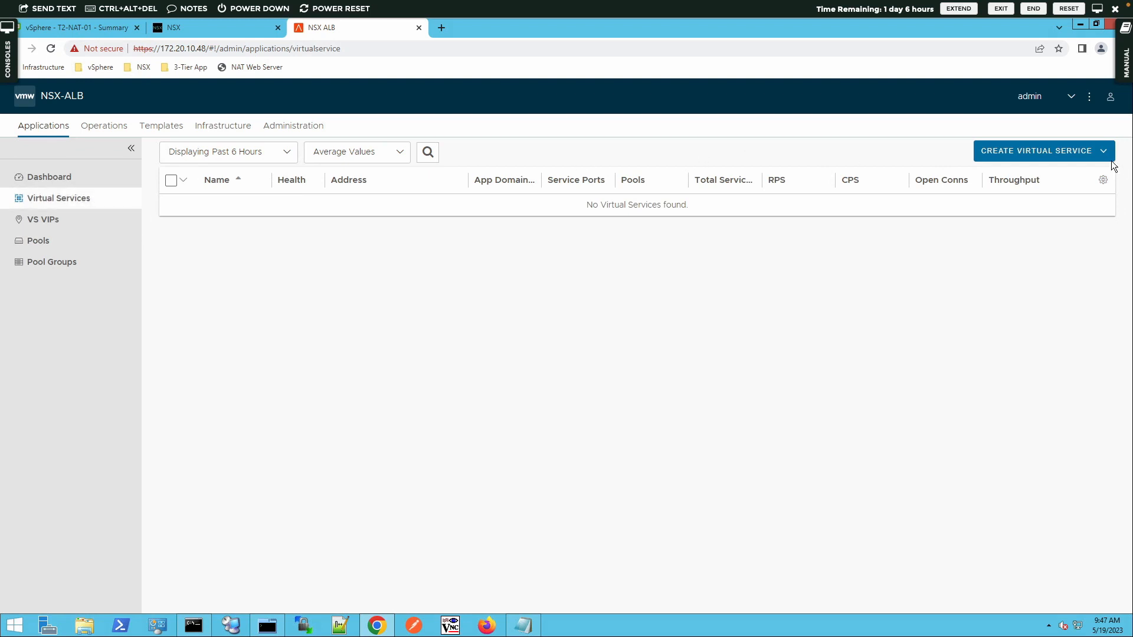
left_click(1084, 153)
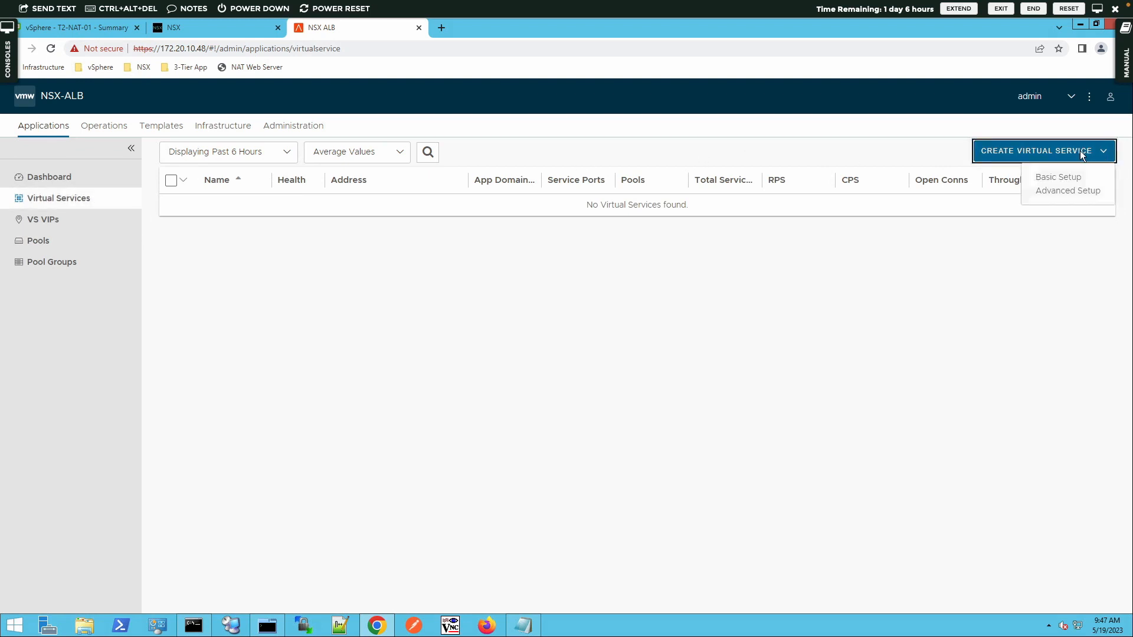
left_click(1050, 191)
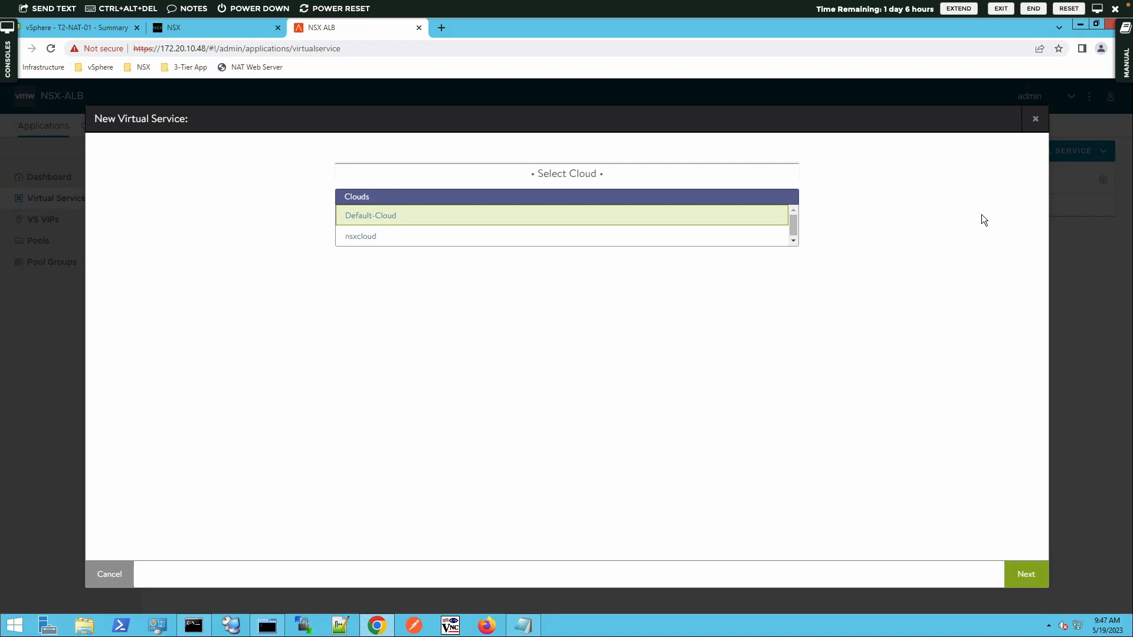
Step: Choose nsxcloud, name the virtual service VS-Web and assign VS VIP VIP-Web
left_click(363, 238)
left_click(1025, 572)
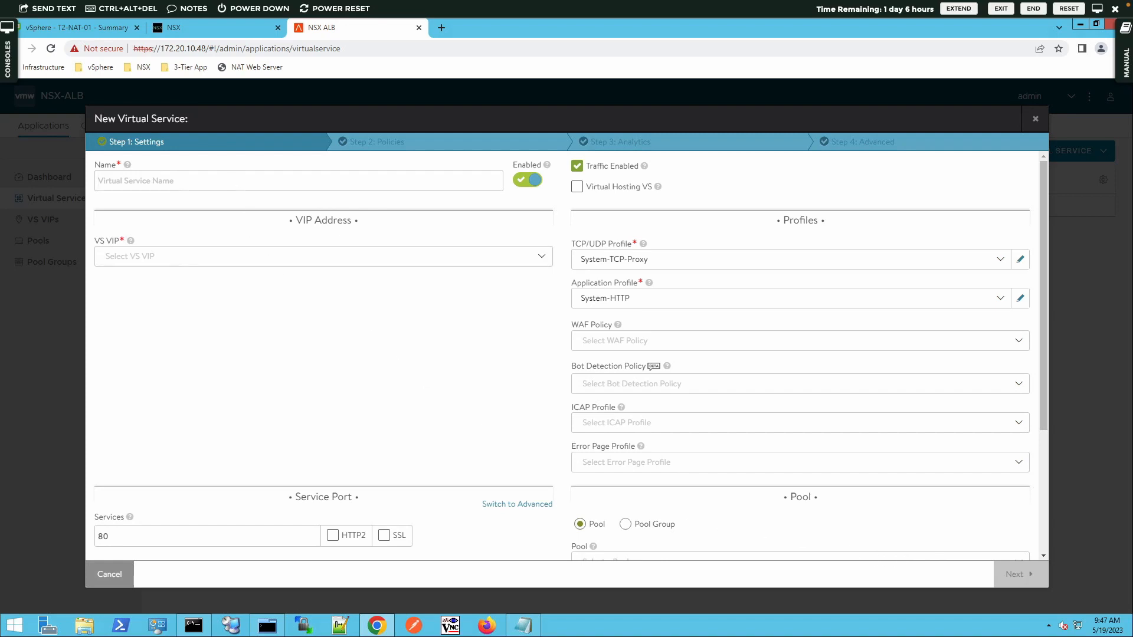
type("VS-Web")
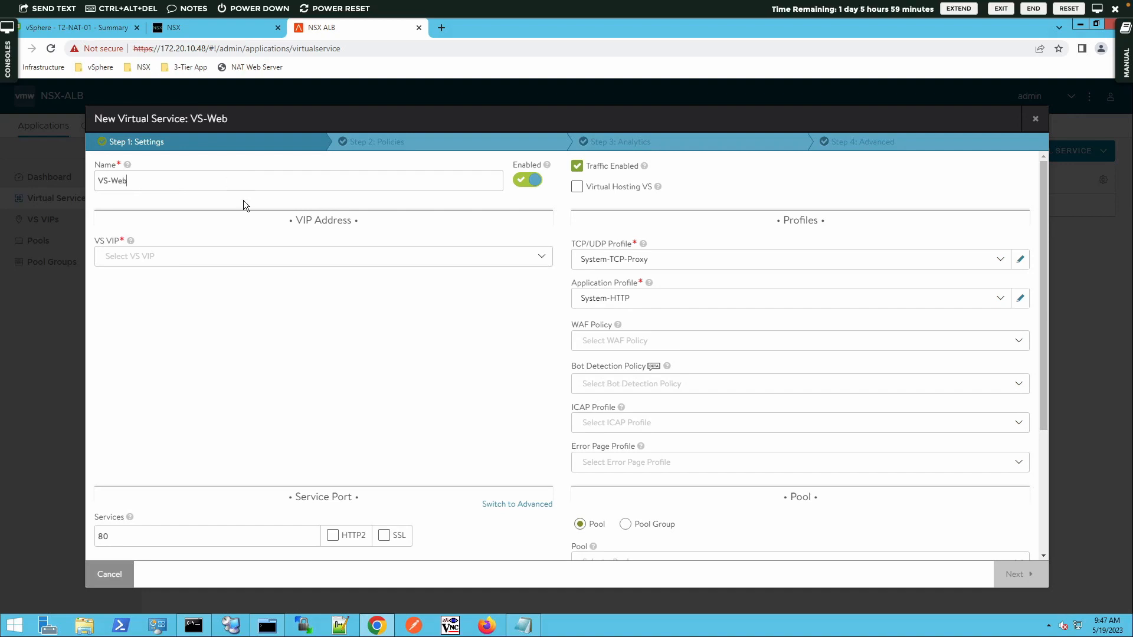
left_click(252, 263)
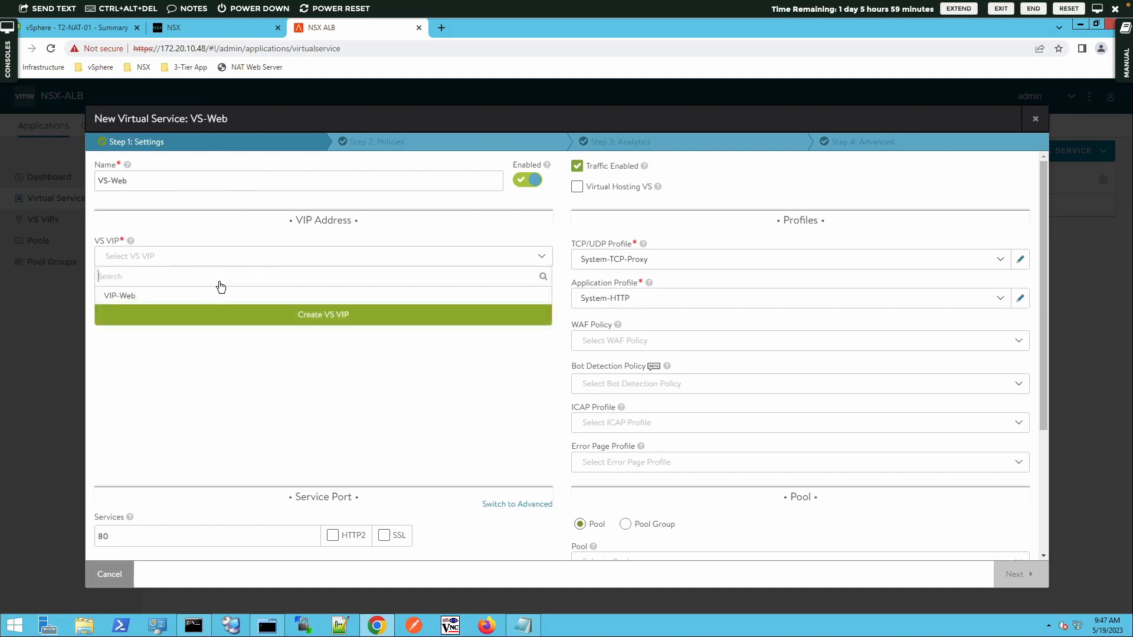
left_click(193, 299)
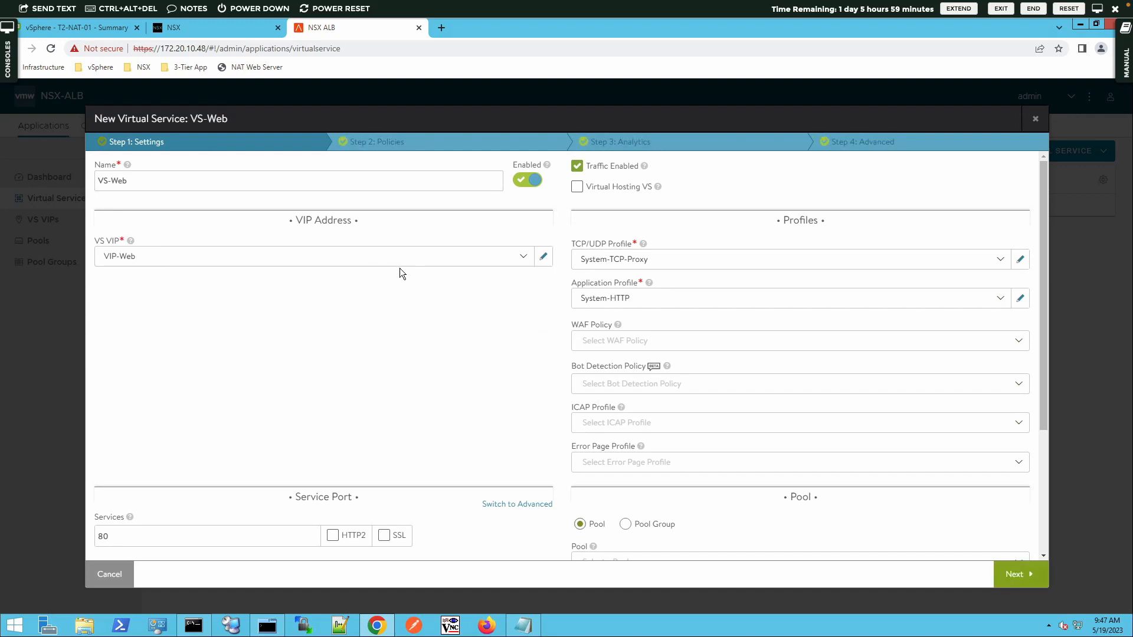
Step: Use System-TCP-Proxy and System-HTTP profiles and keep service port 80
left_click(642, 260)
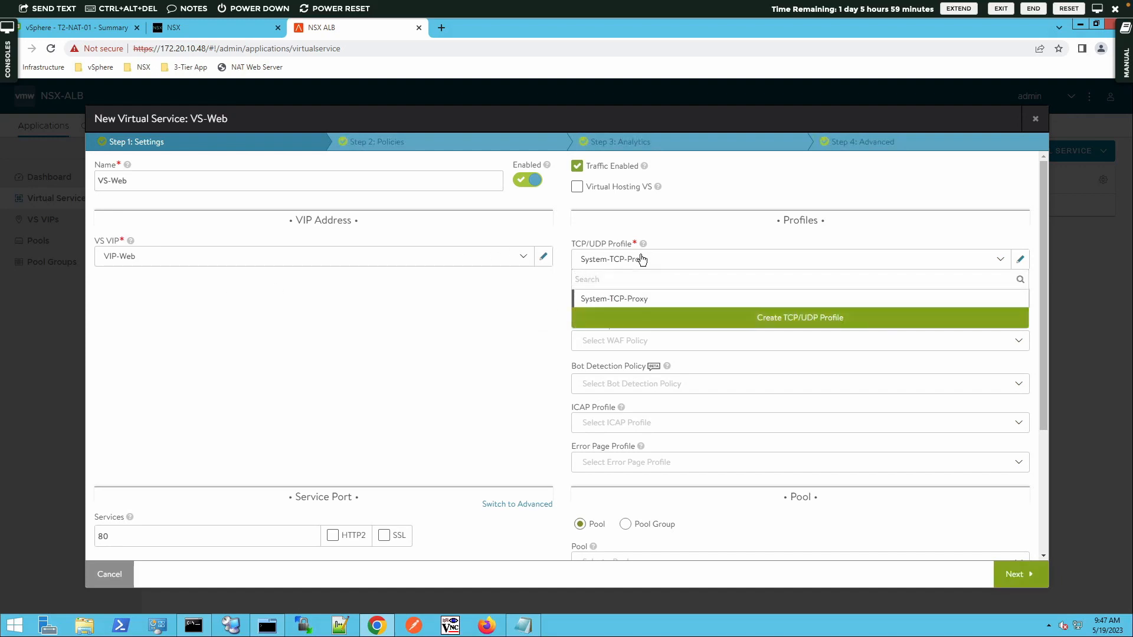
left_click(586, 299)
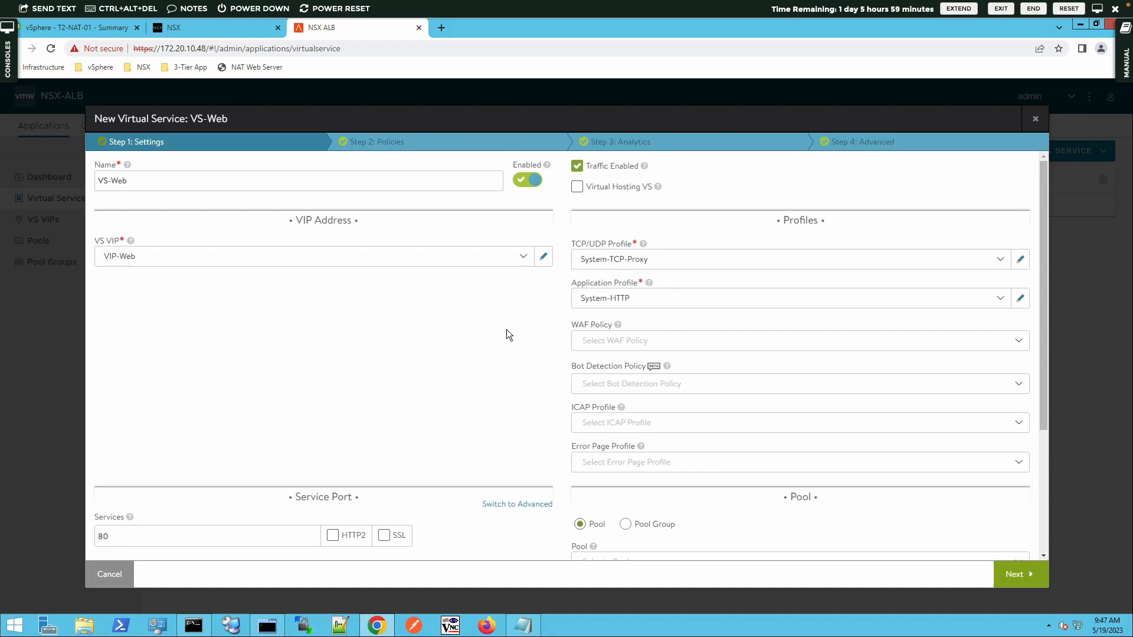
left_click(597, 301)
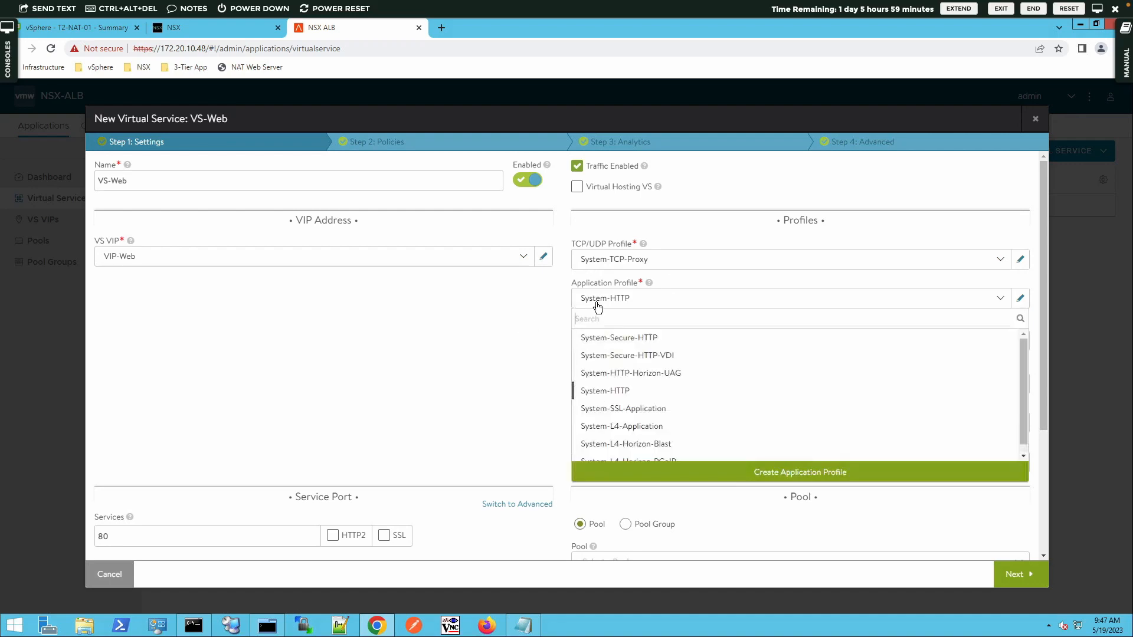
left_click(527, 312)
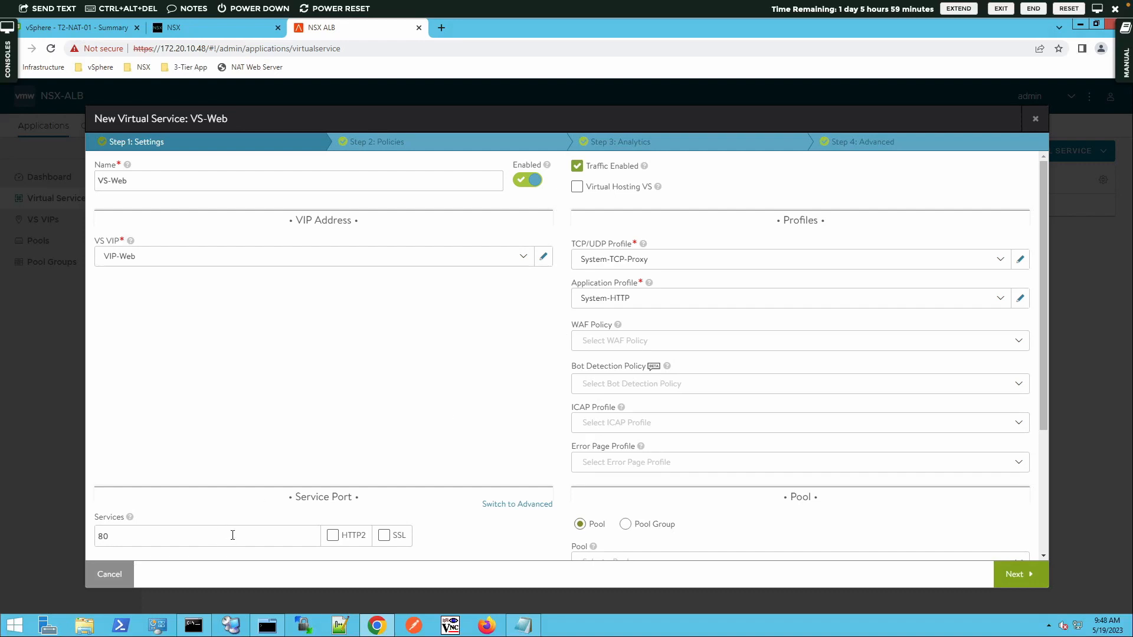
double_click(110, 533)
left_click_drag(1042, 416, 1053, 474)
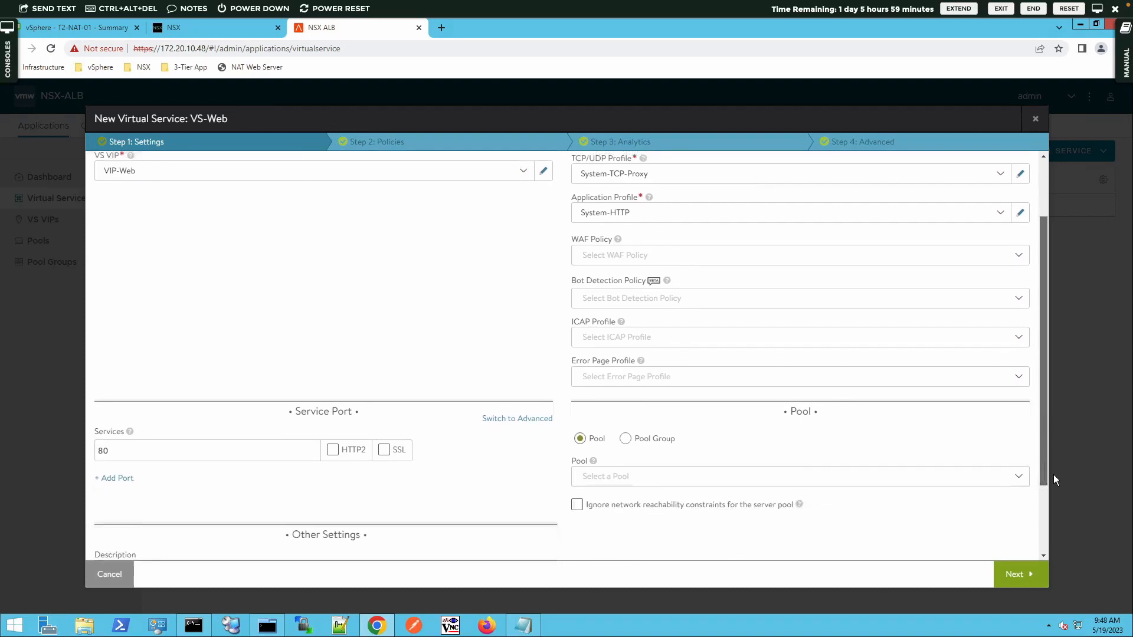
Step: Select Web-Pool as VS-Web's pool and continue to Step 2: Policies
left_click(1018, 470)
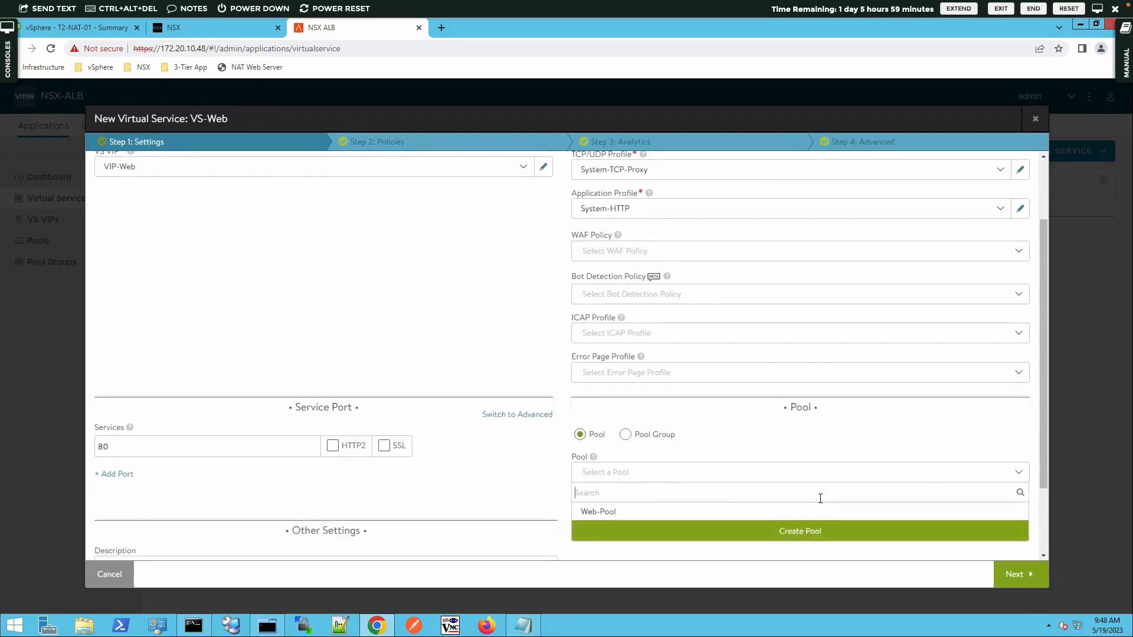
left_click(672, 520)
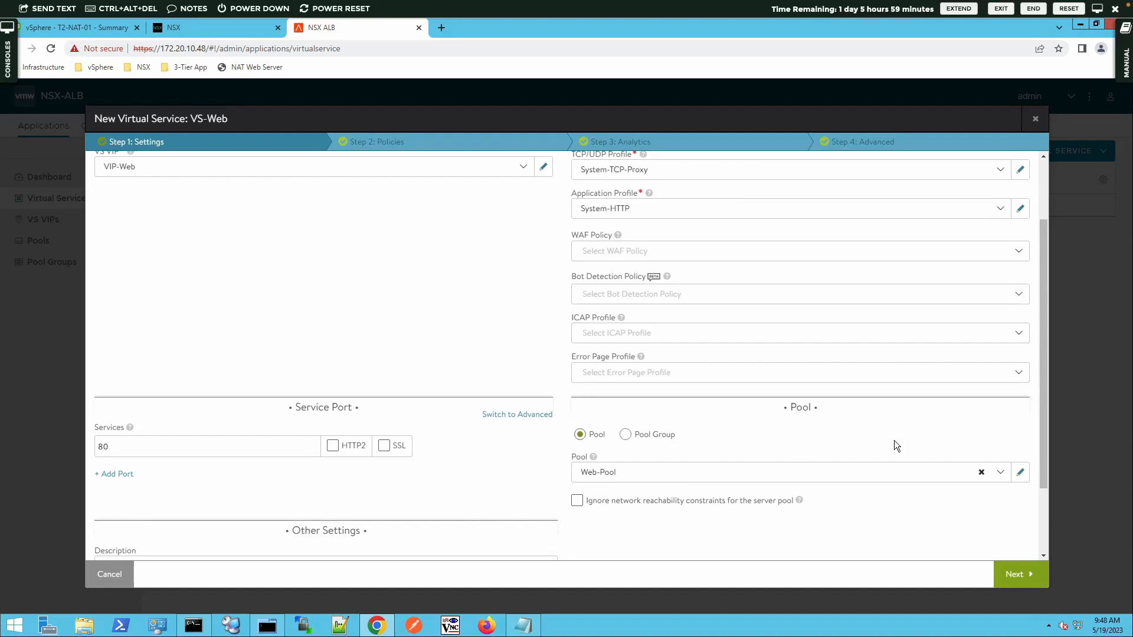
left_click_drag(1041, 410, 1052, 479)
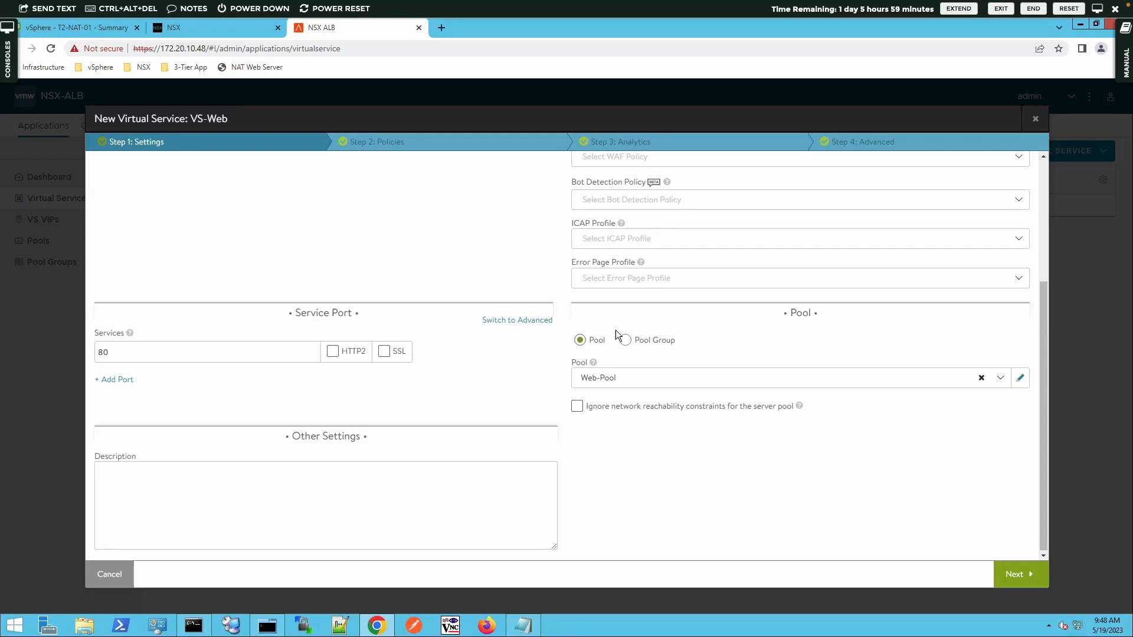
scroll(803, 350, "up", 3)
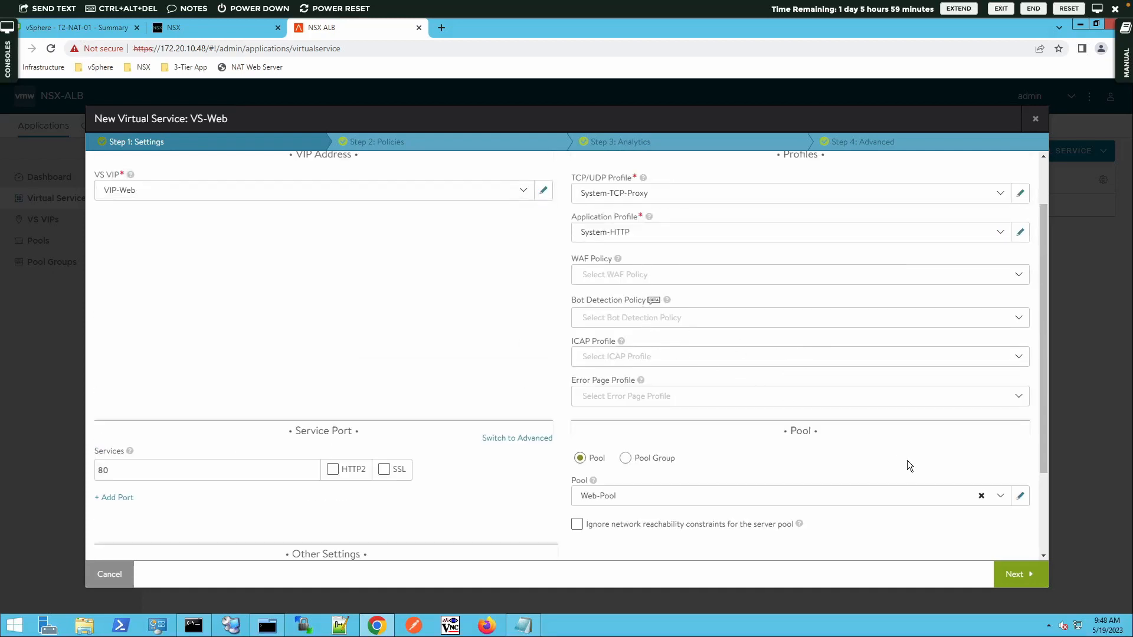
left_click(1018, 572)
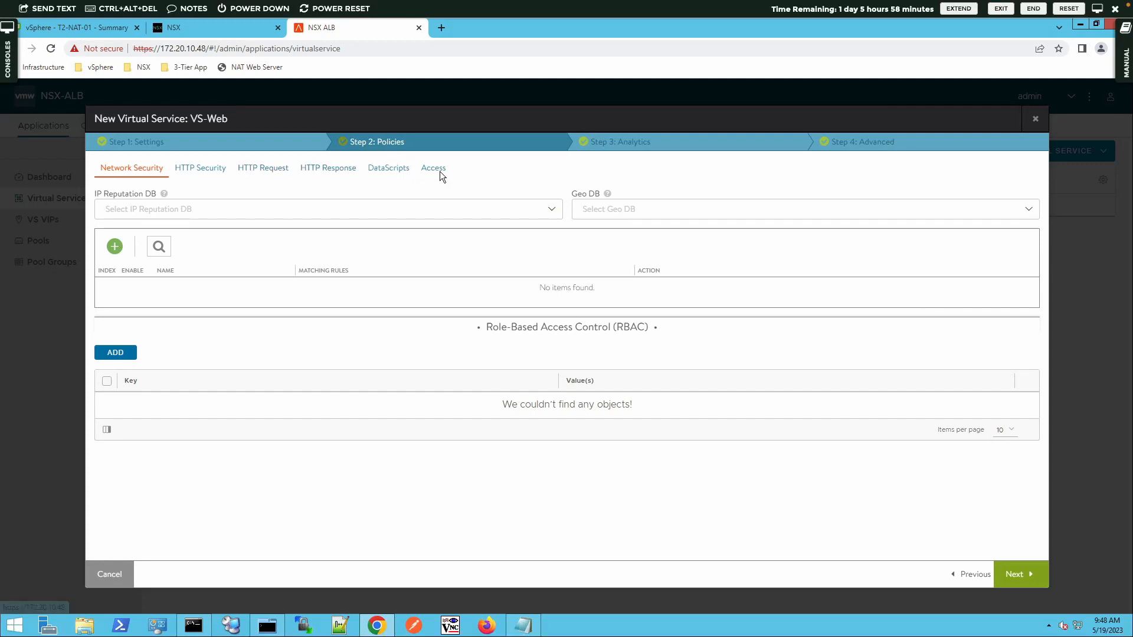
Step: Accept default Policies, Analytics and Advanced settings and save VS-Web
left_click(1026, 565)
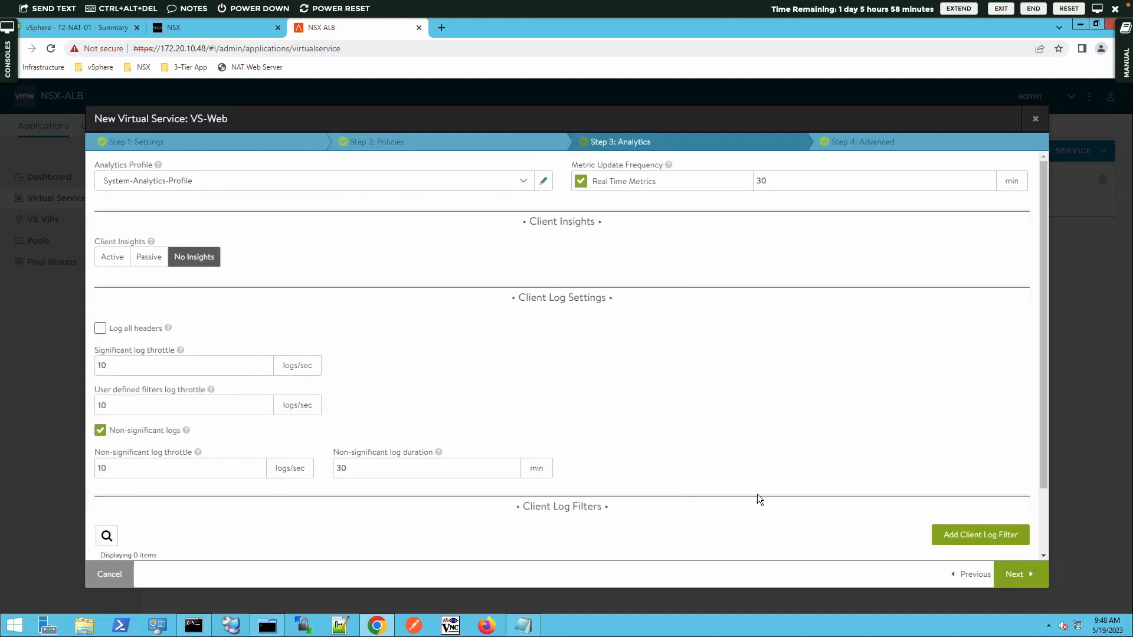
left_click(1023, 578)
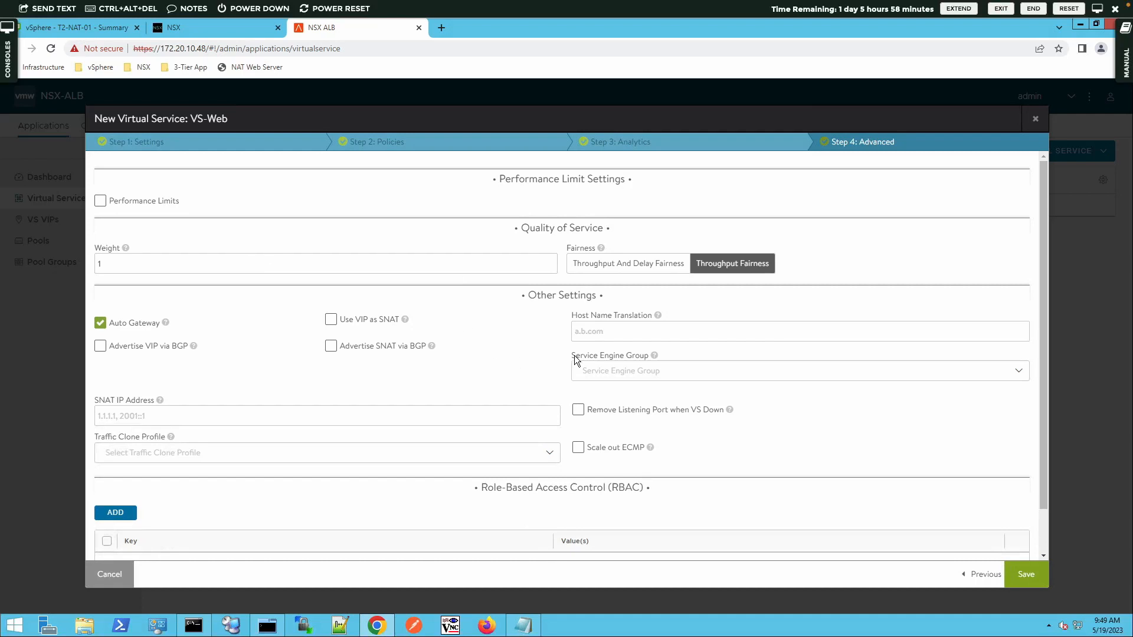
left_click(1025, 575)
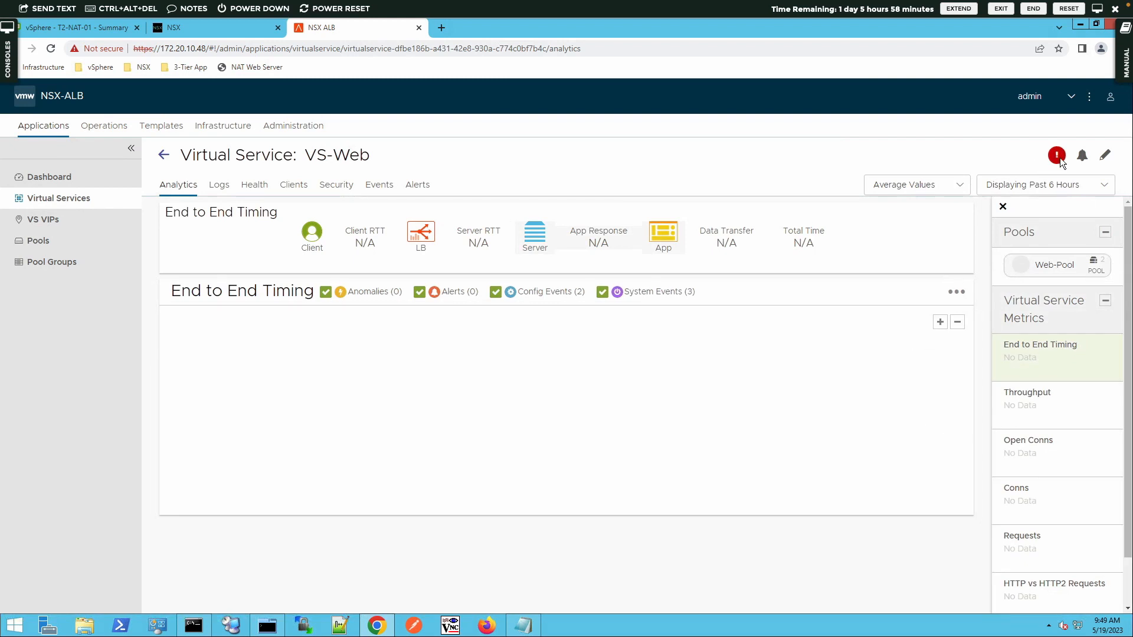
mouse_move(1059, 161)
left_click(88, 33)
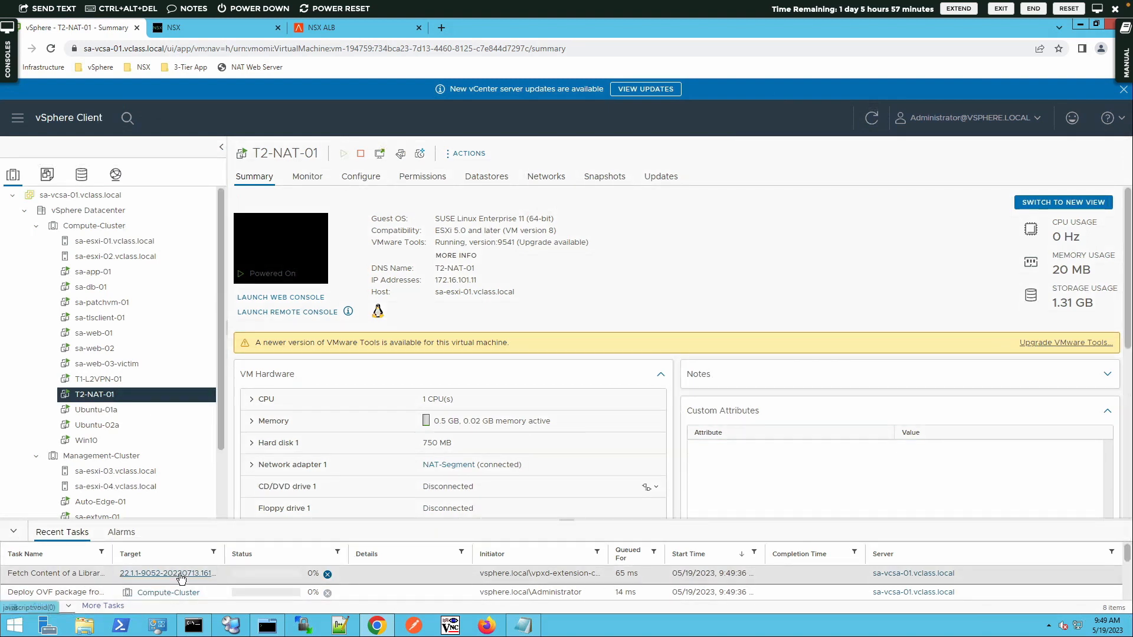
scroll(218, 480, "down", 3)
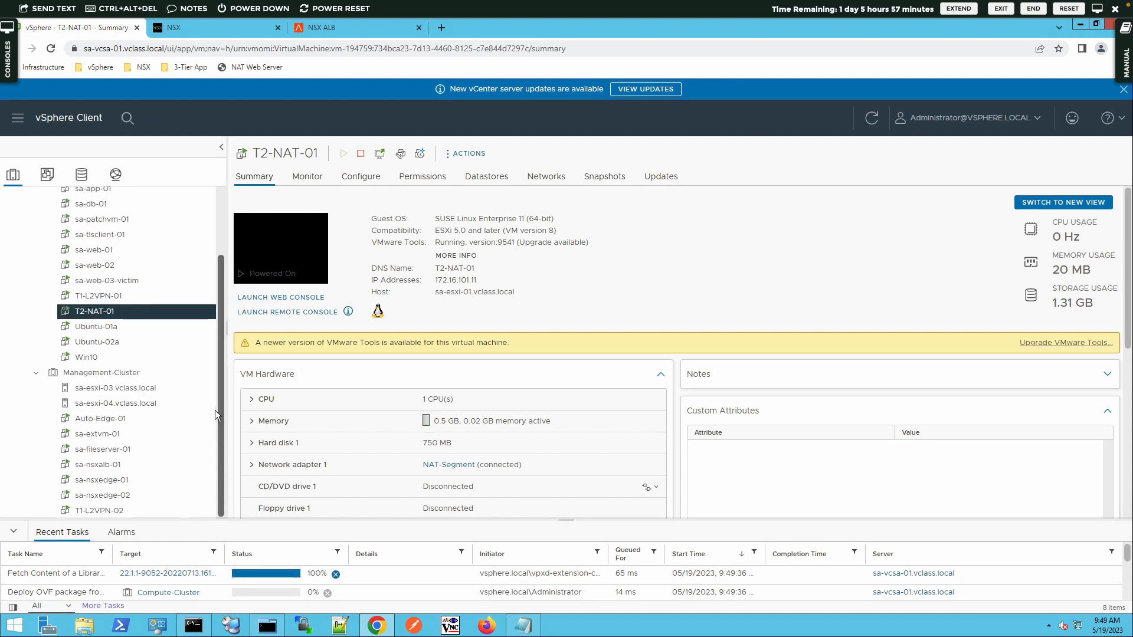
scroll(214, 407, "up", 3)
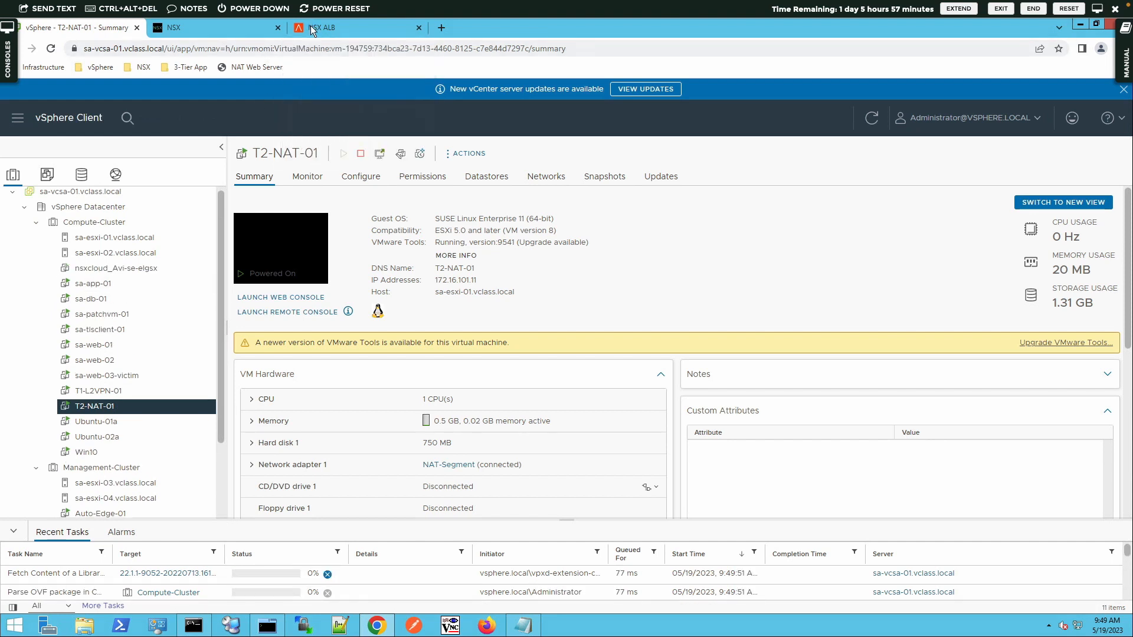
left_click(312, 29)
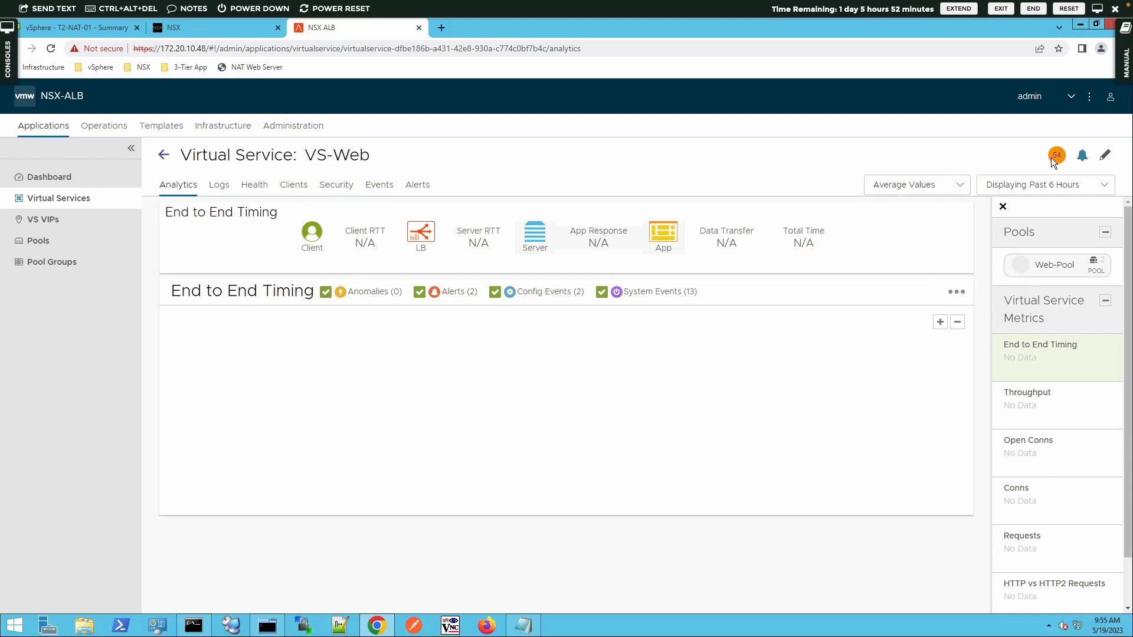
Step: Check the Compute-Cluster VM list for the service engines, then return to NSX Manager
mouse_move(1052, 158)
left_click(74, 27)
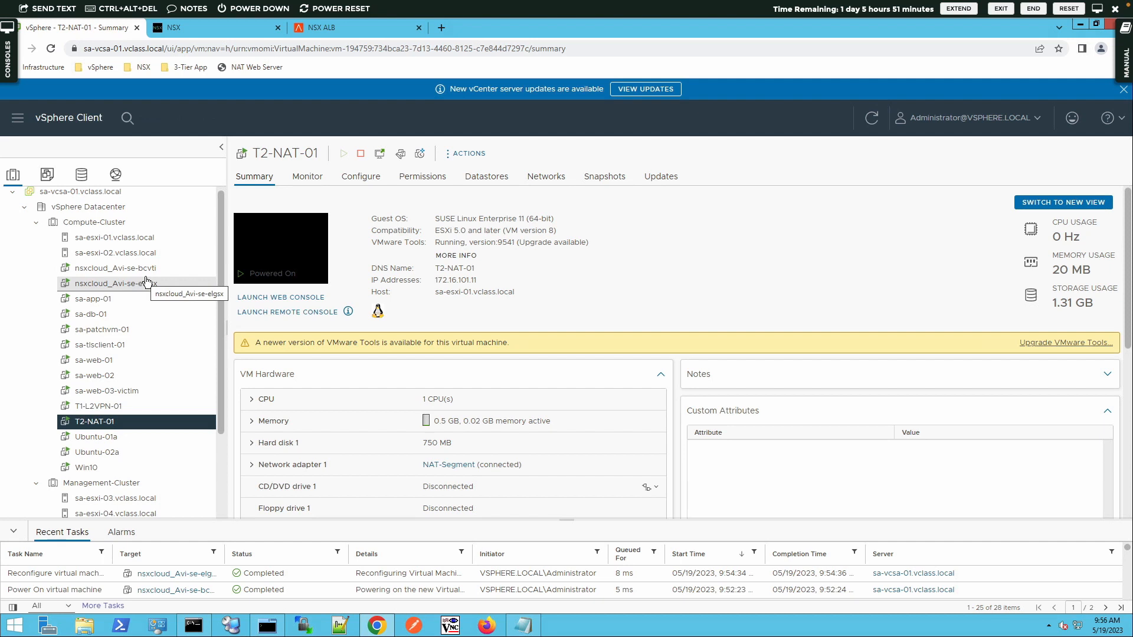
left_click(238, 34)
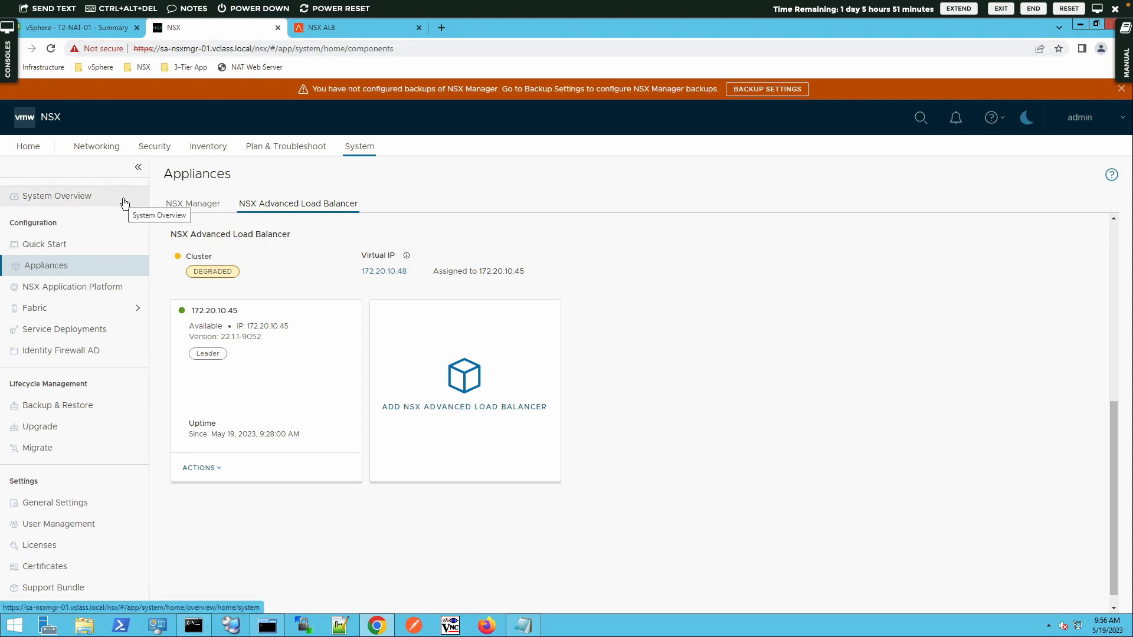
Step: Enable All LB VIP Routes advertisement on Tier-1 gateway T1-GW-01 and save
left_click(100, 151)
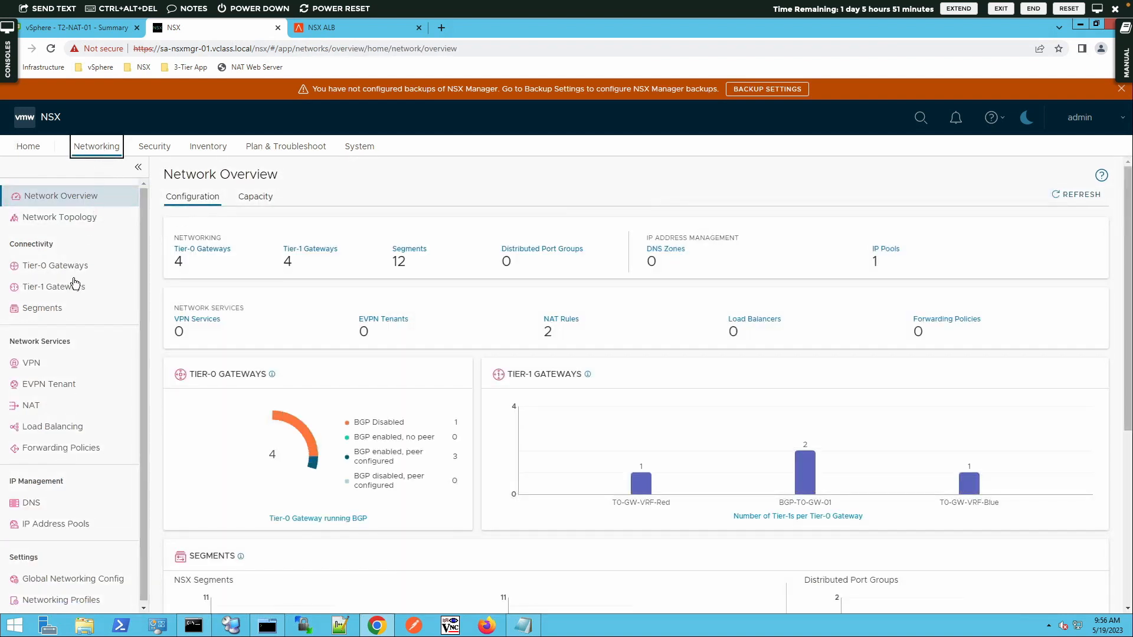
left_click(62, 284)
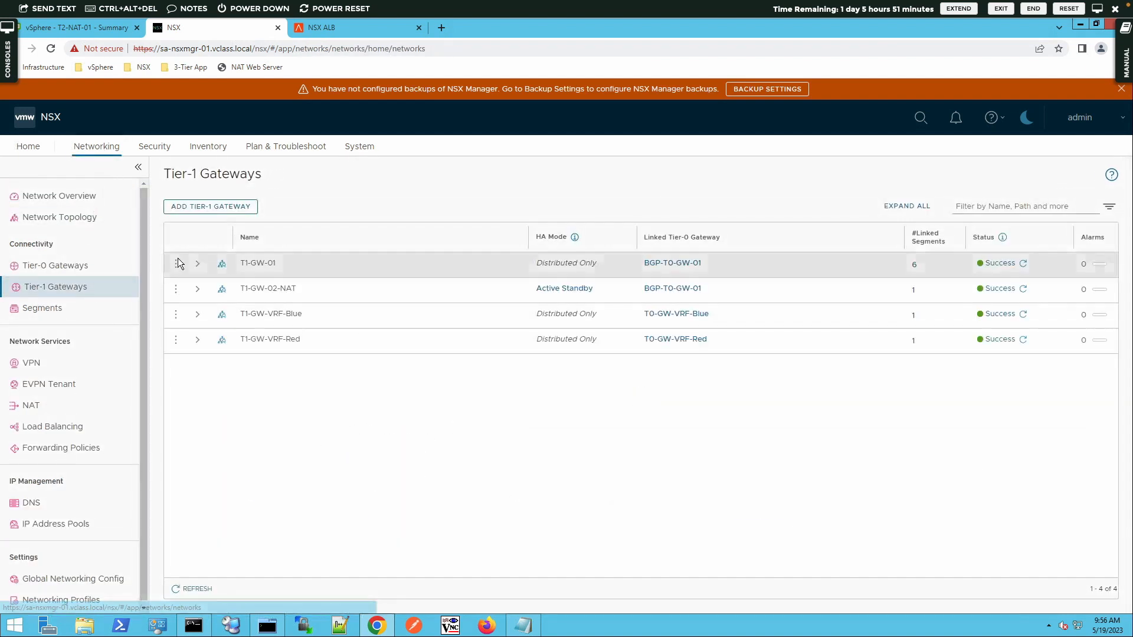
left_click(175, 263)
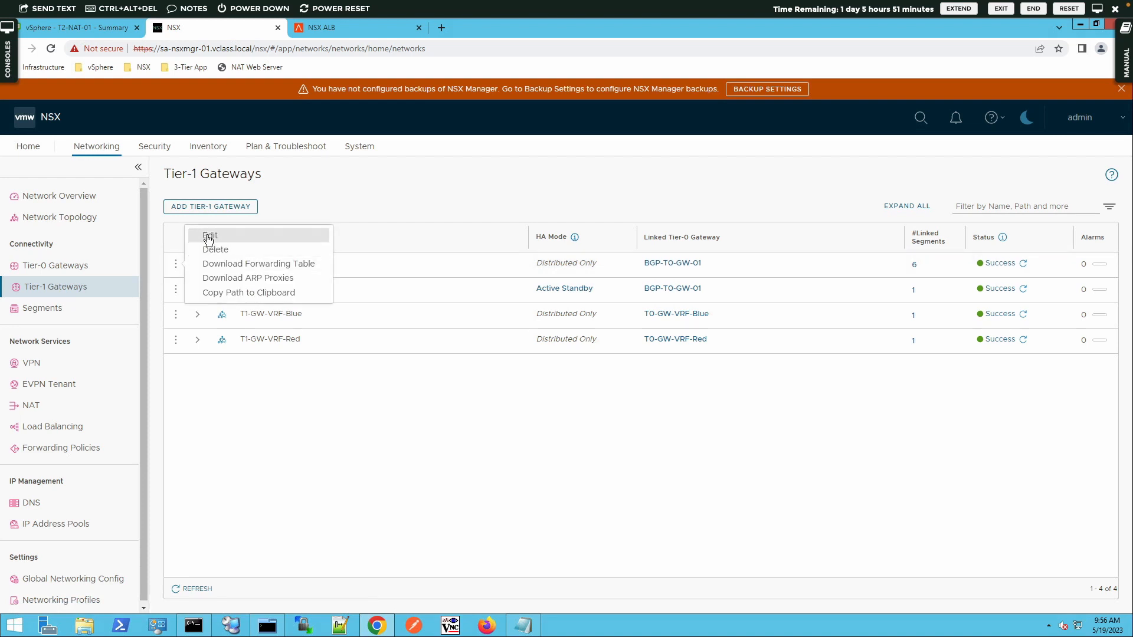
left_click(207, 236)
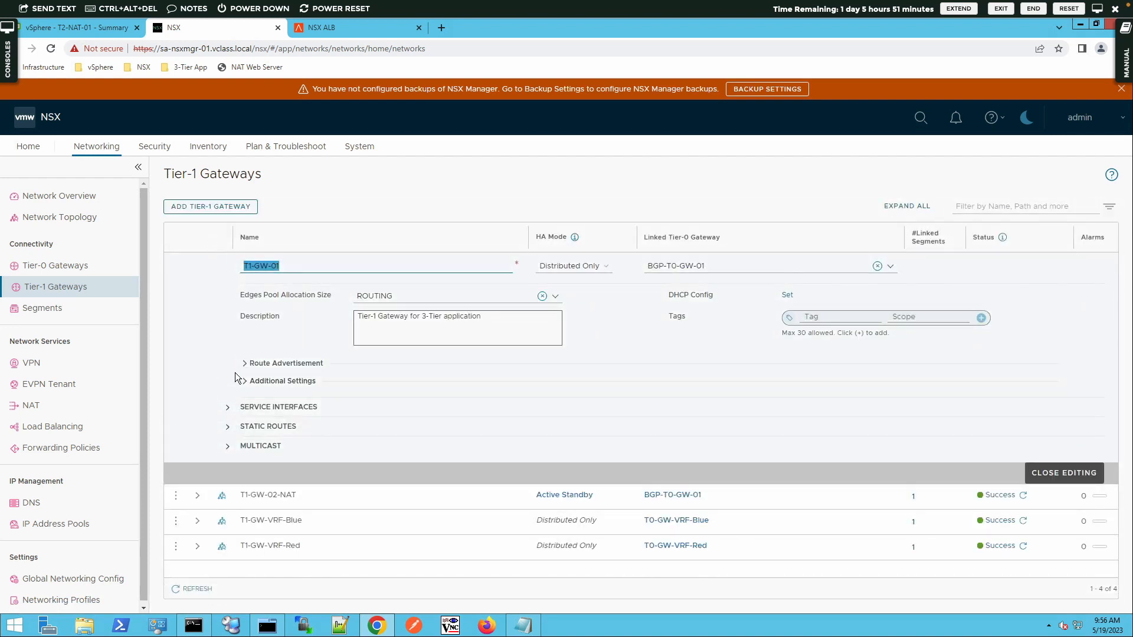
left_click(247, 364)
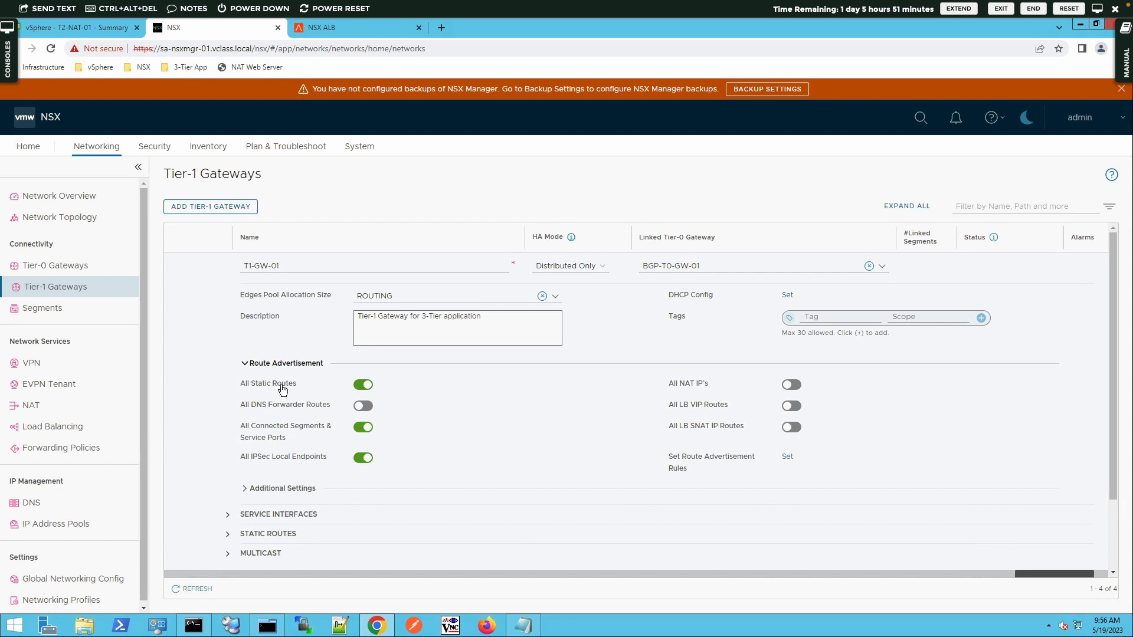
left_click(799, 407)
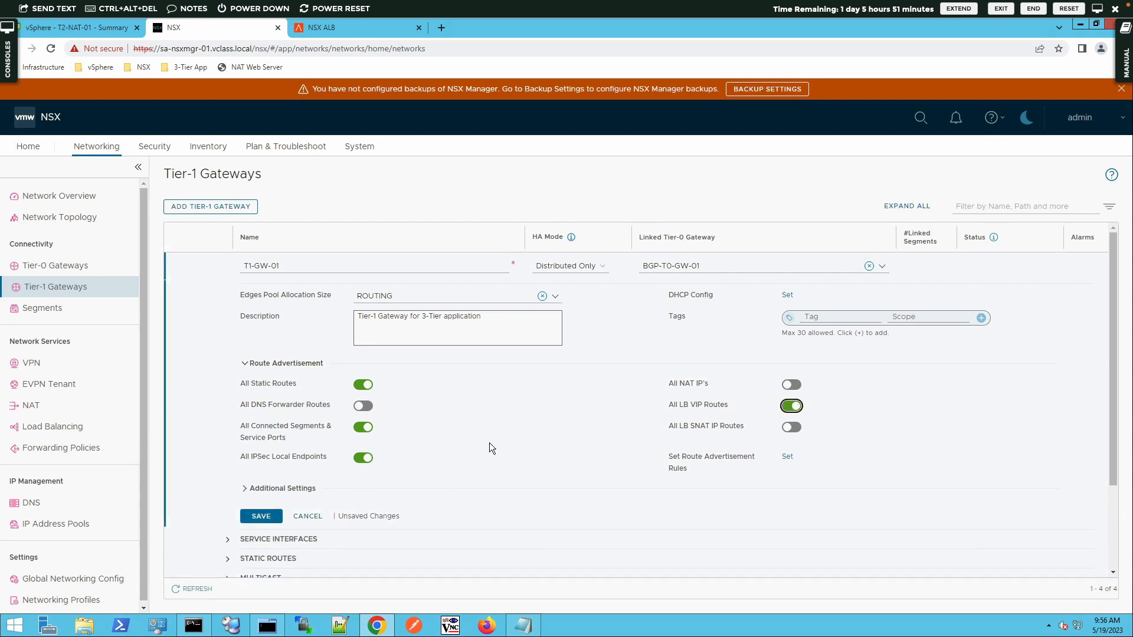
left_click(261, 517)
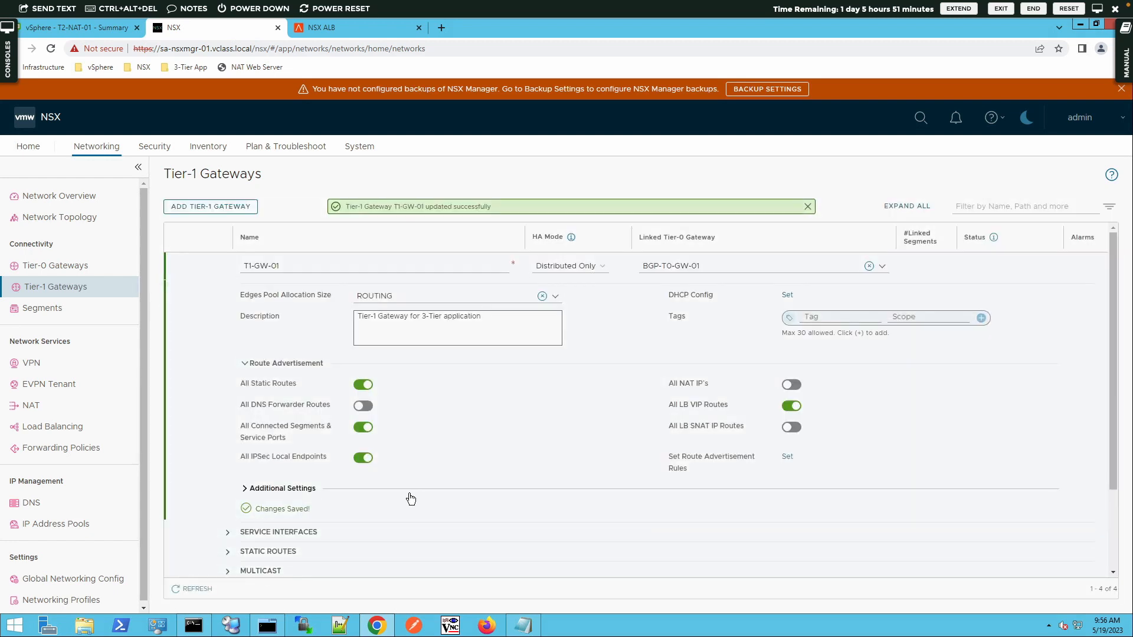
scroll(771, 481, "down", 2)
left_click(1026, 490)
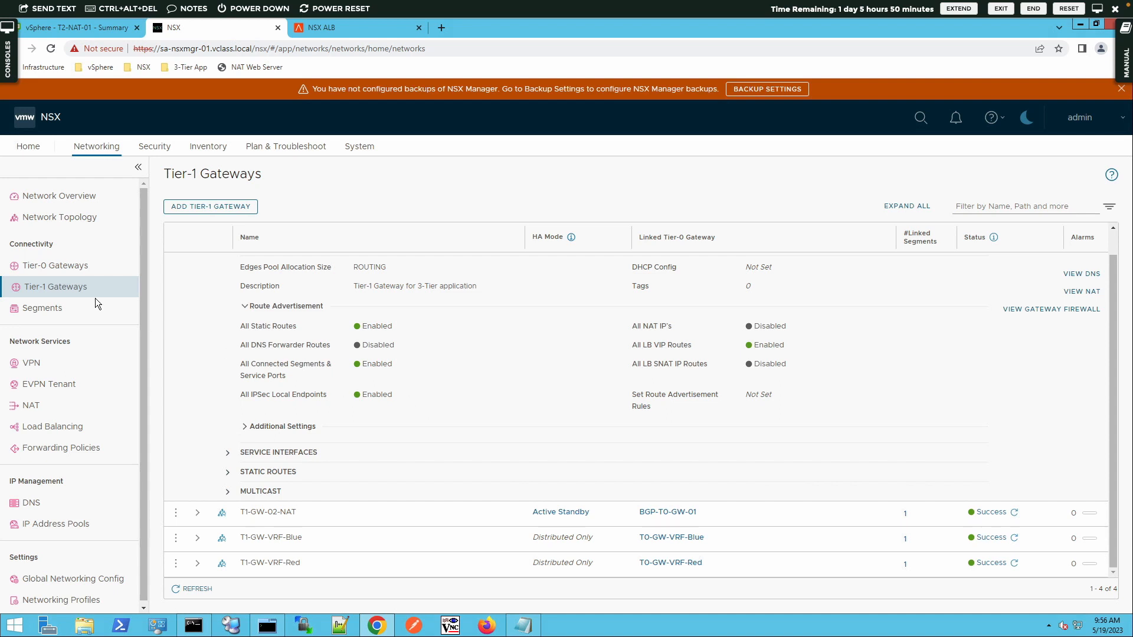
Step: Edit Tier-0 gateway BGP-T0-GW-01 and open its route re-distribution rules
left_click(72, 266)
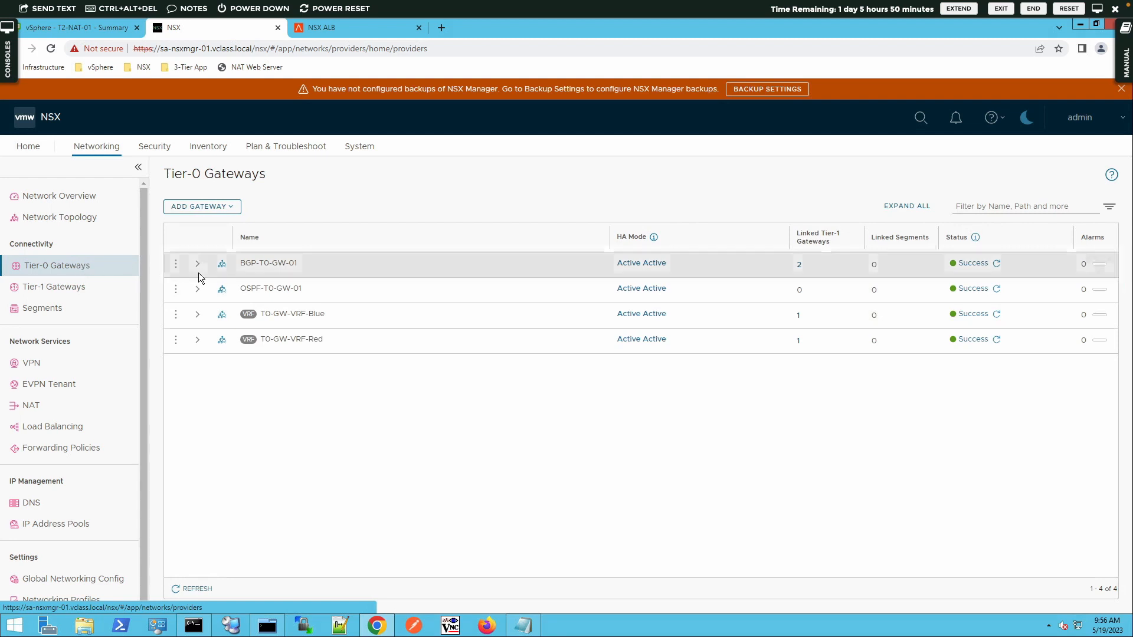
left_click(175, 266)
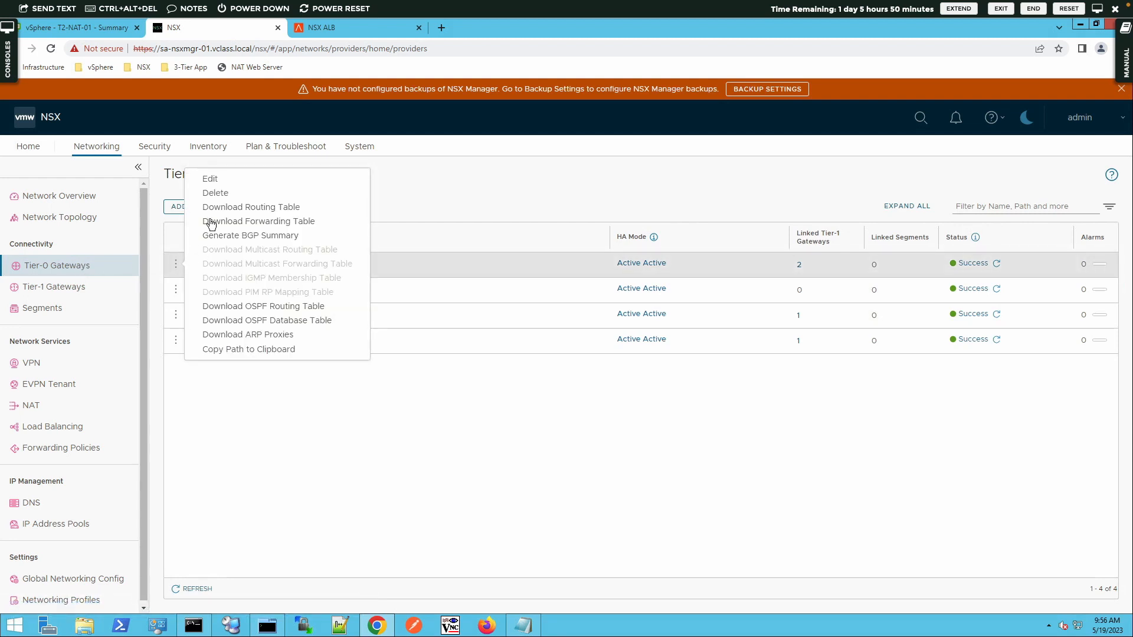
left_click(208, 177)
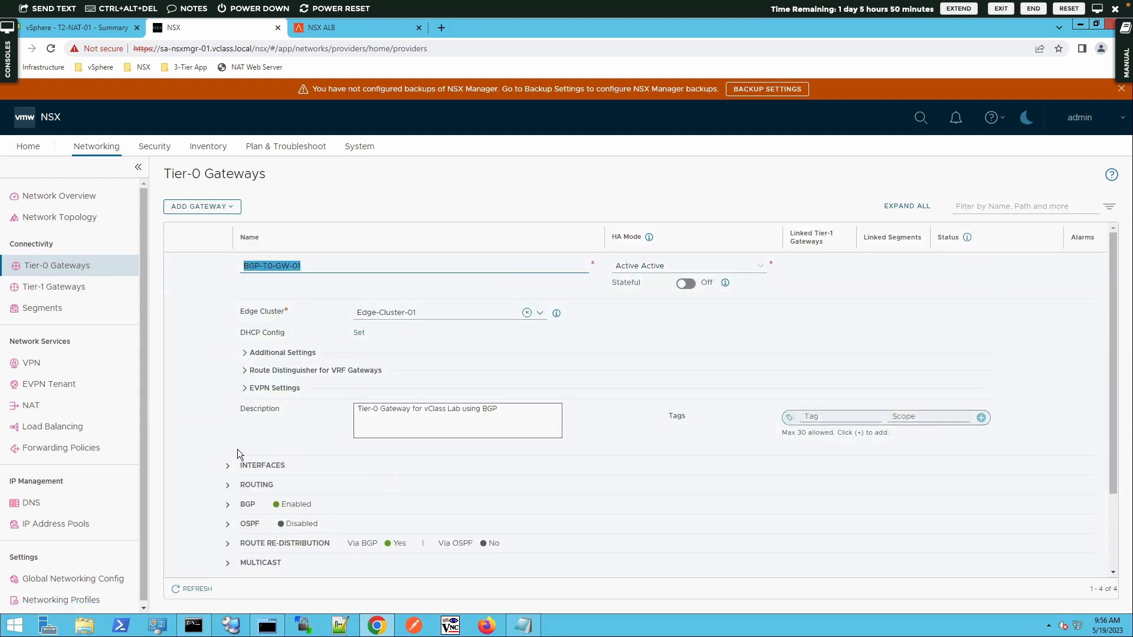
left_click(228, 544)
scroll(260, 543, "down", 3)
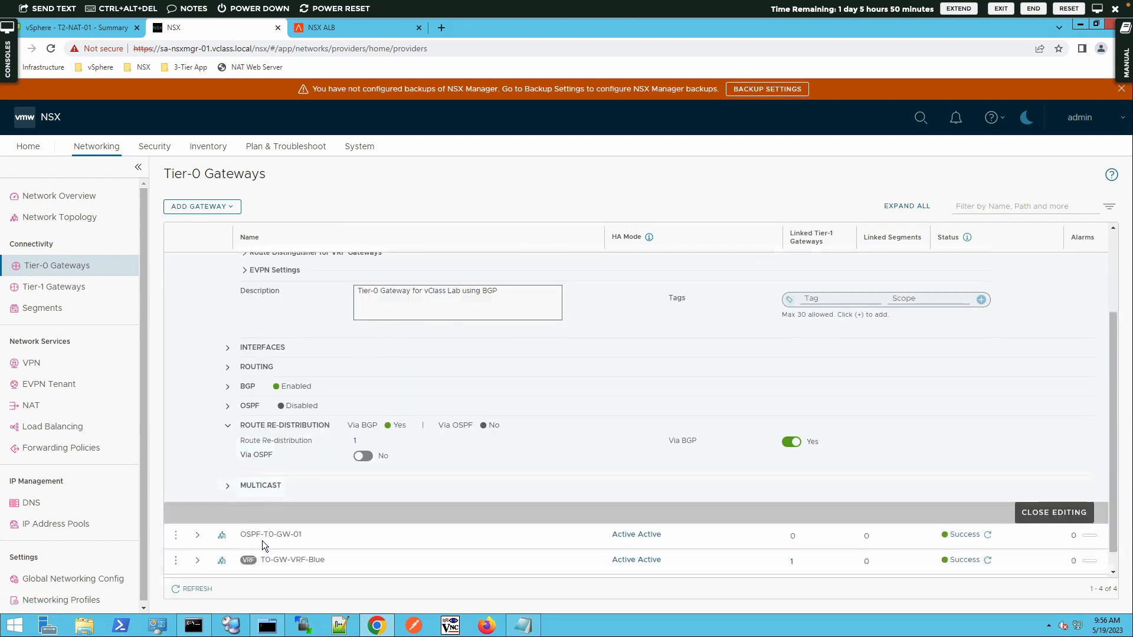
left_click(358, 418)
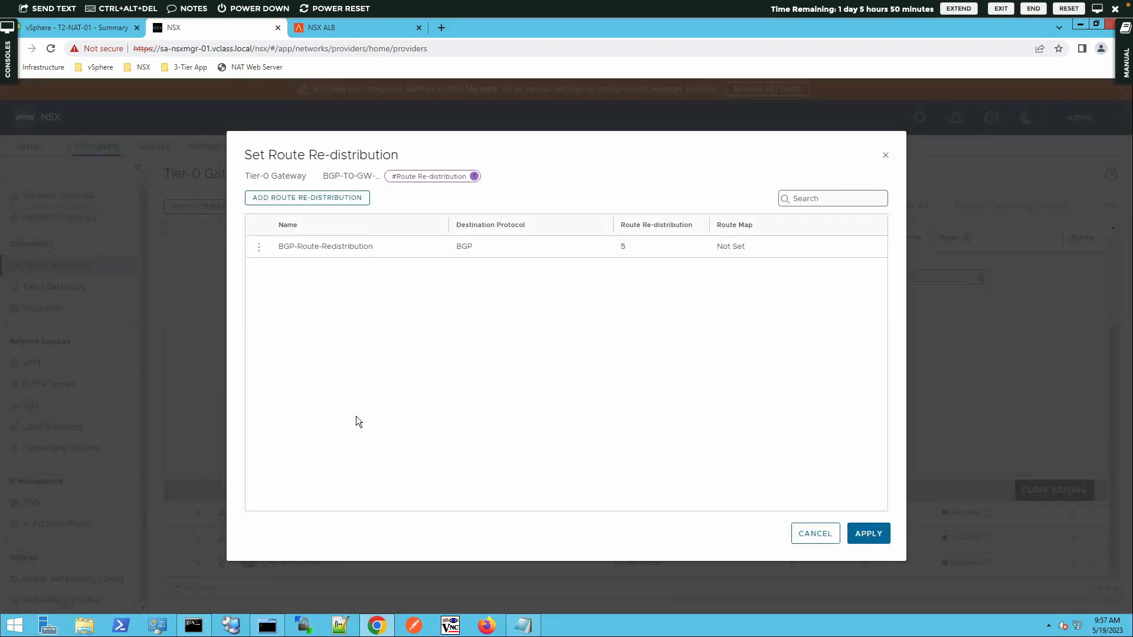
Step: Add LB VIP under Advertised Tier-1 Subnets to the BGP redistribution rule and save
left_click(258, 247)
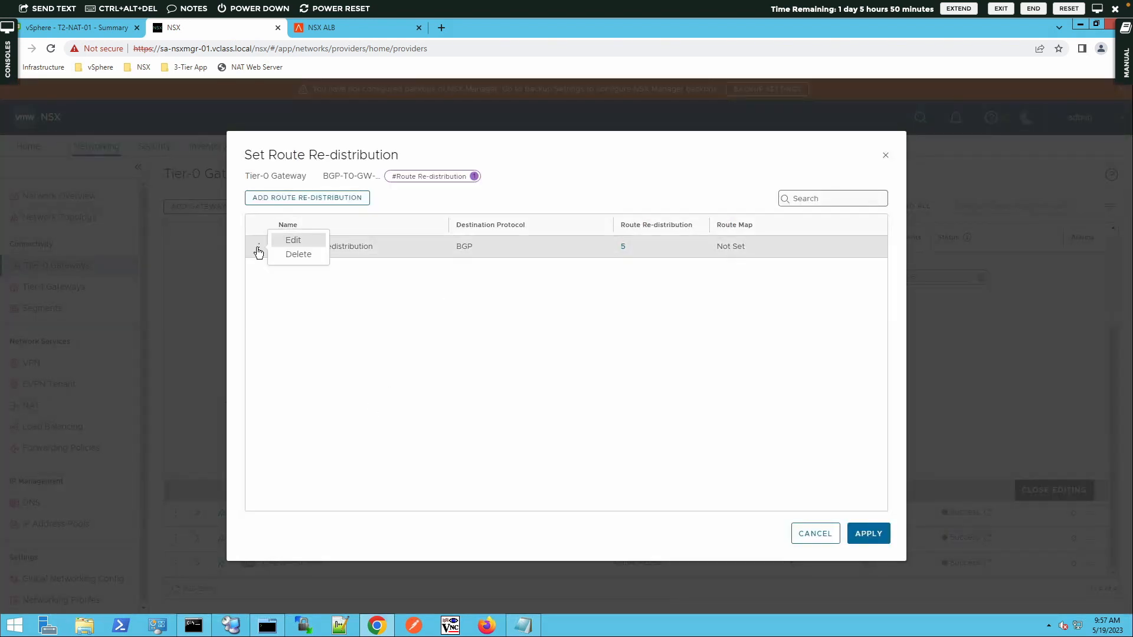
left_click(286, 239)
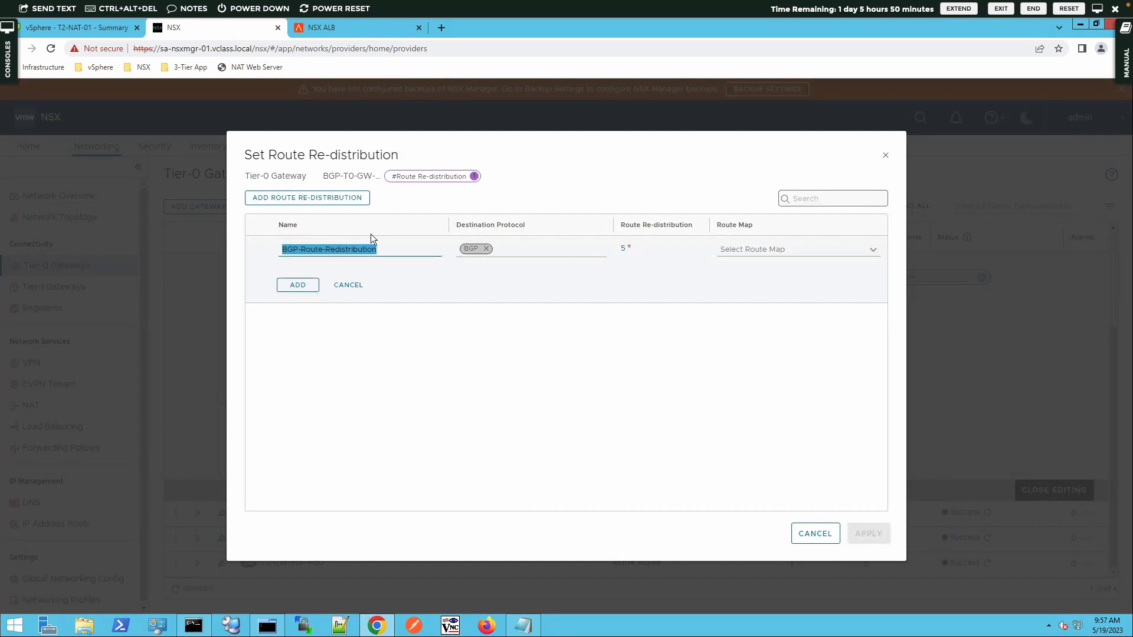
left_click(623, 249)
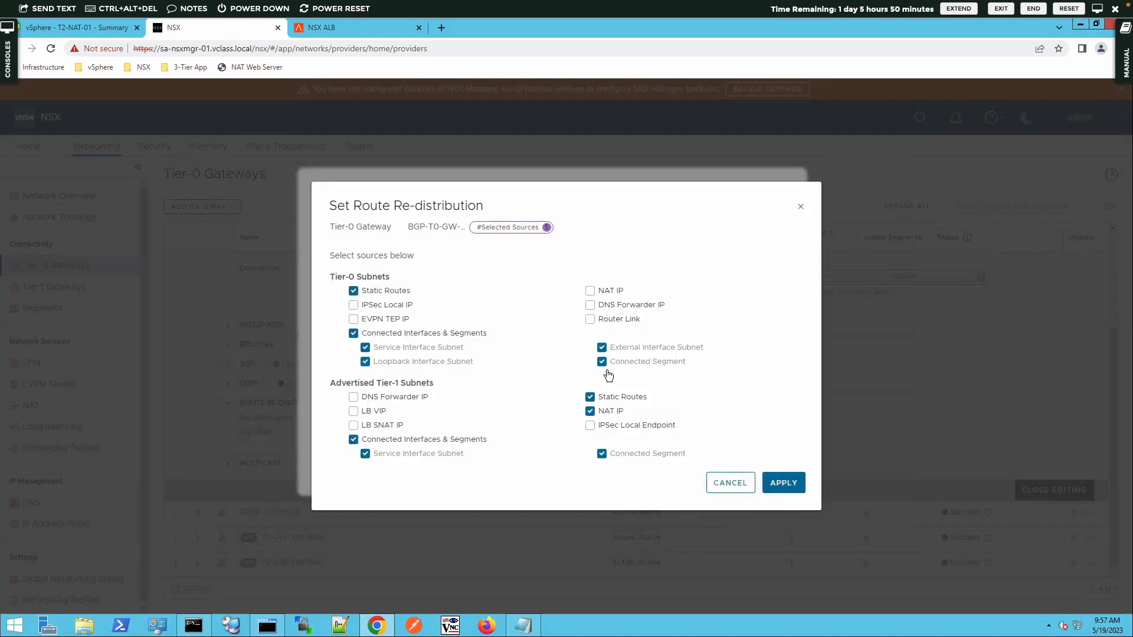
left_click(354, 415)
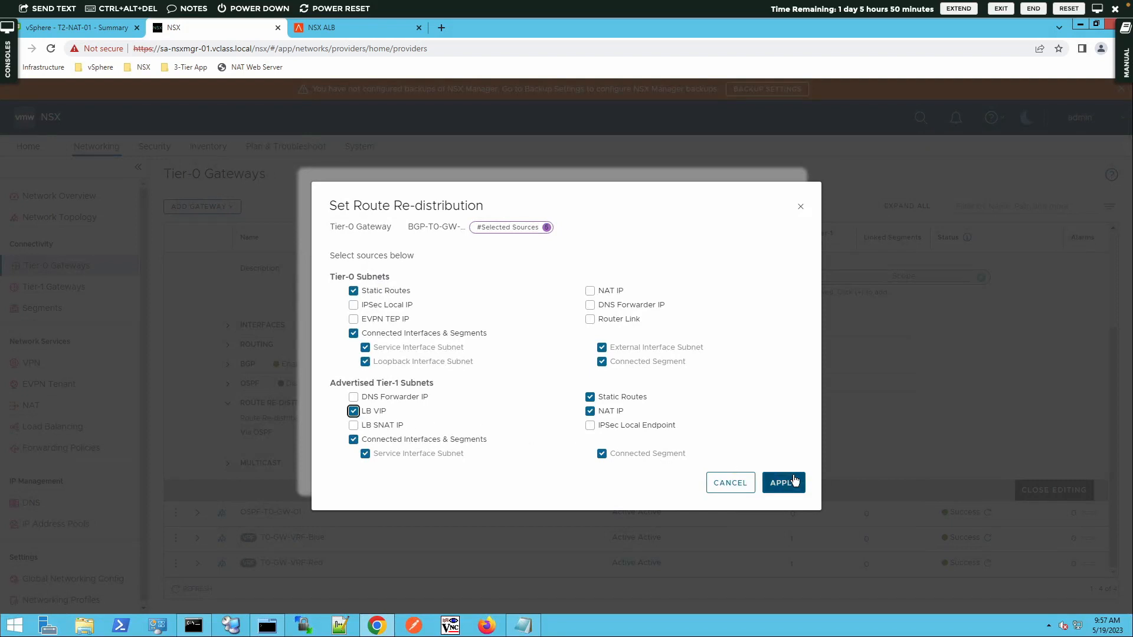
left_click(793, 482)
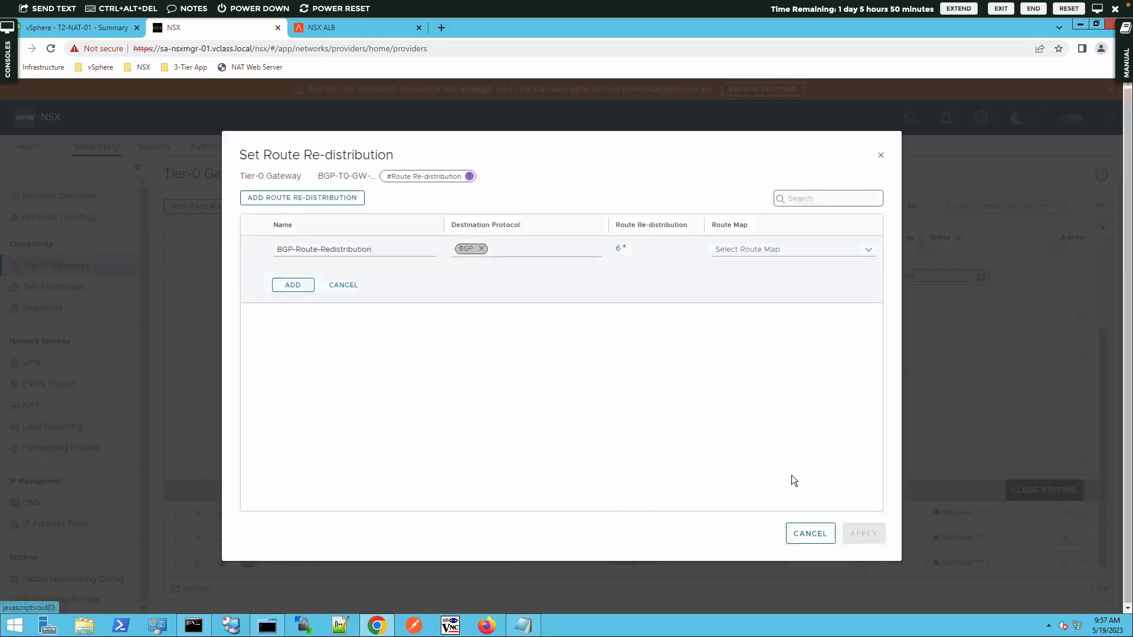
left_click(294, 285)
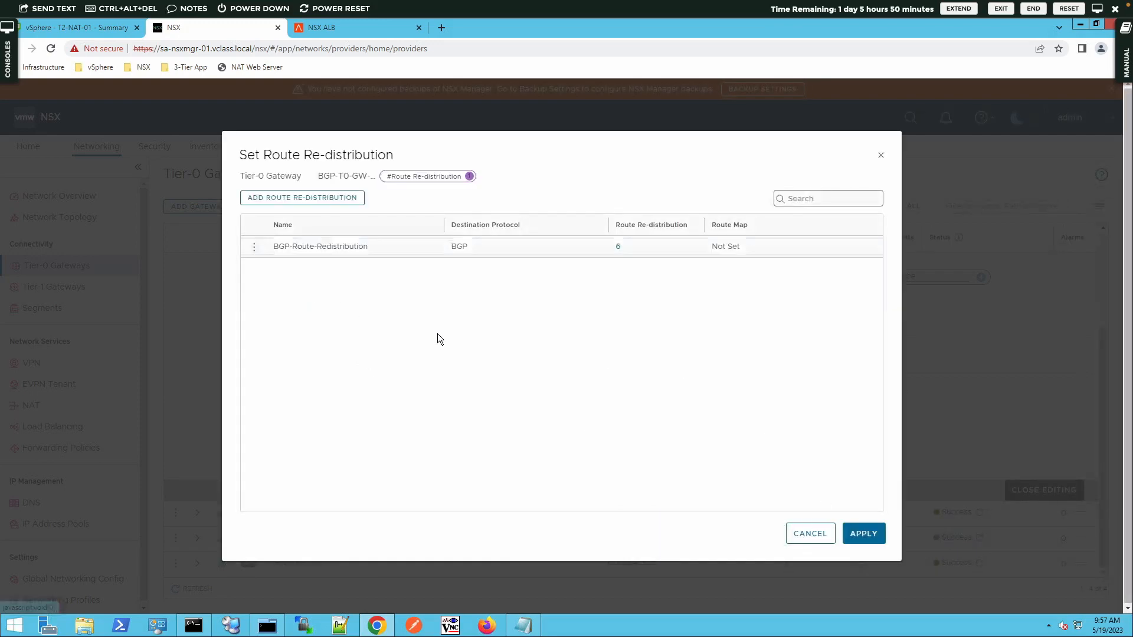
left_click(876, 530)
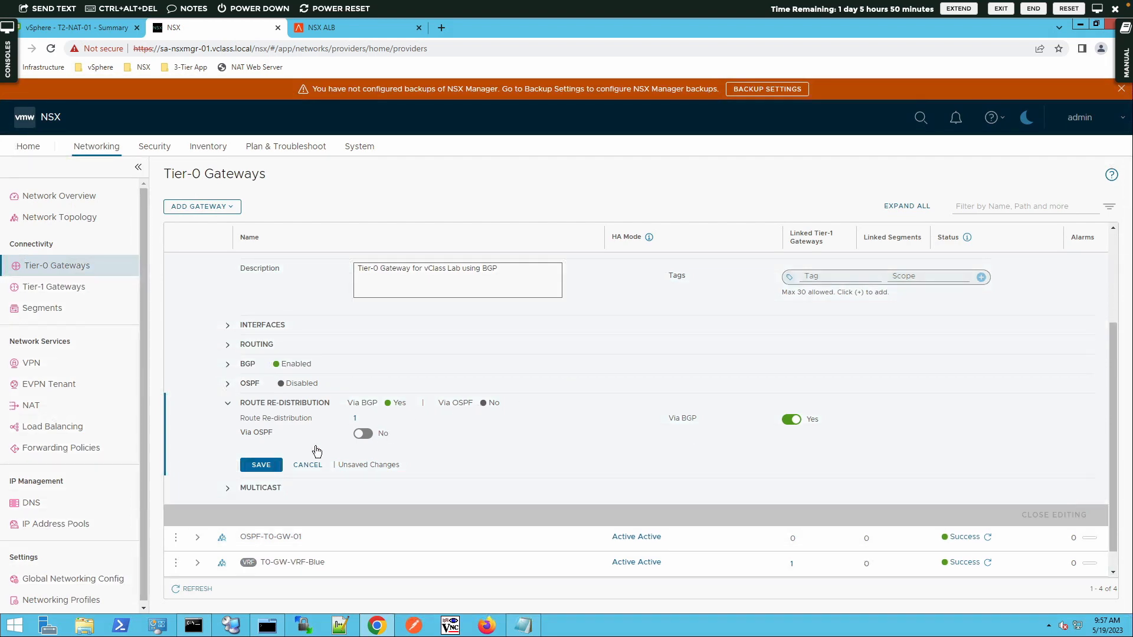
left_click(260, 464)
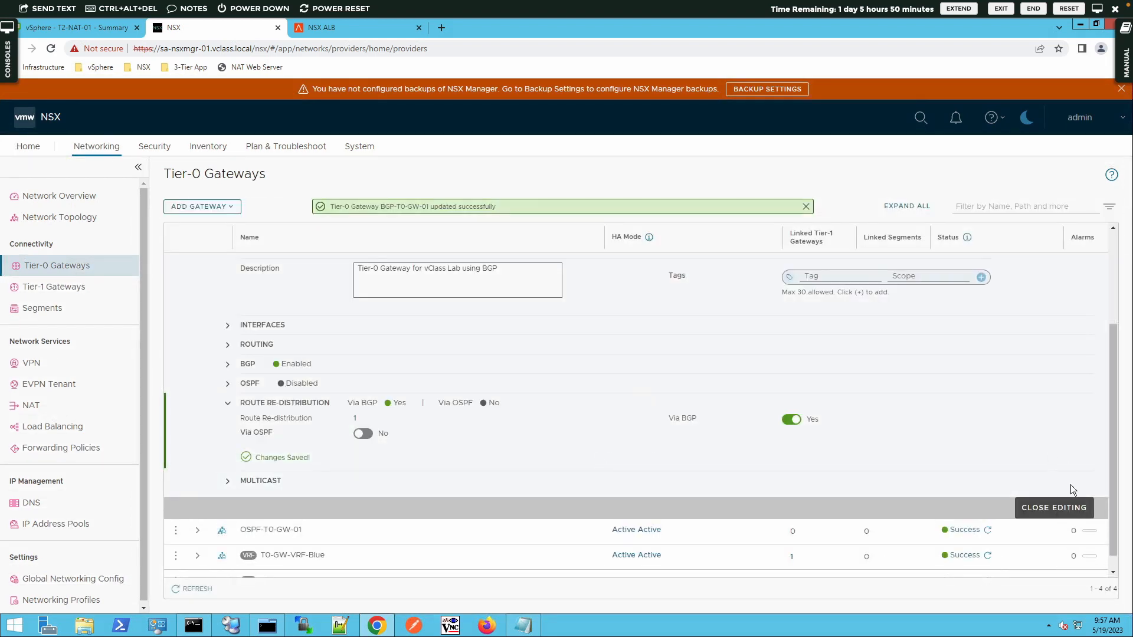
left_click(1051, 509)
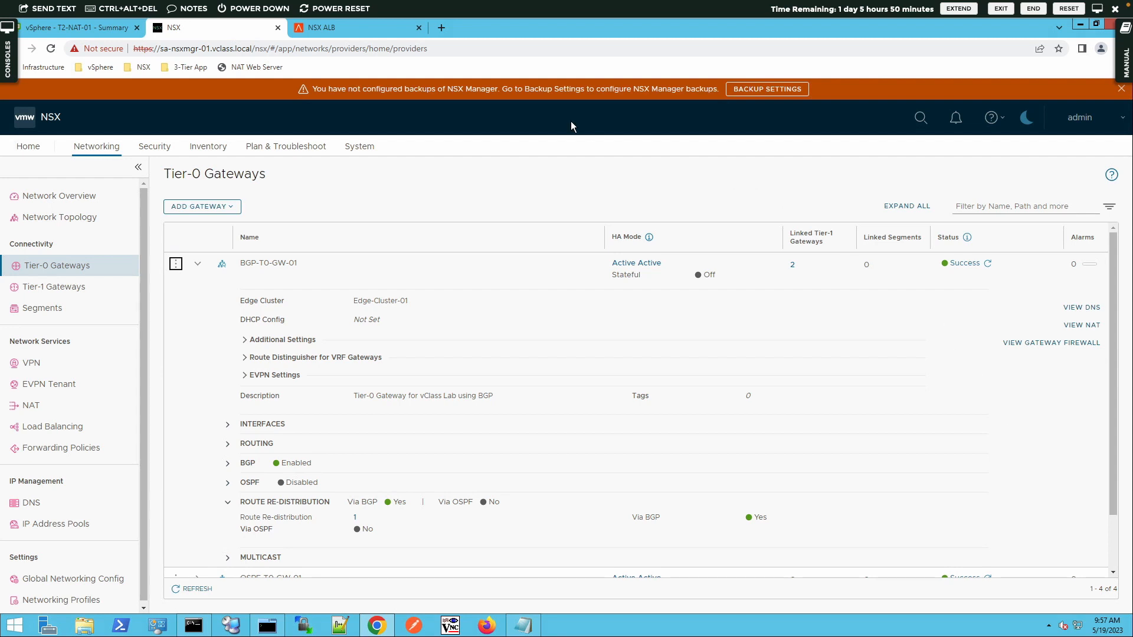
left_click(440, 27)
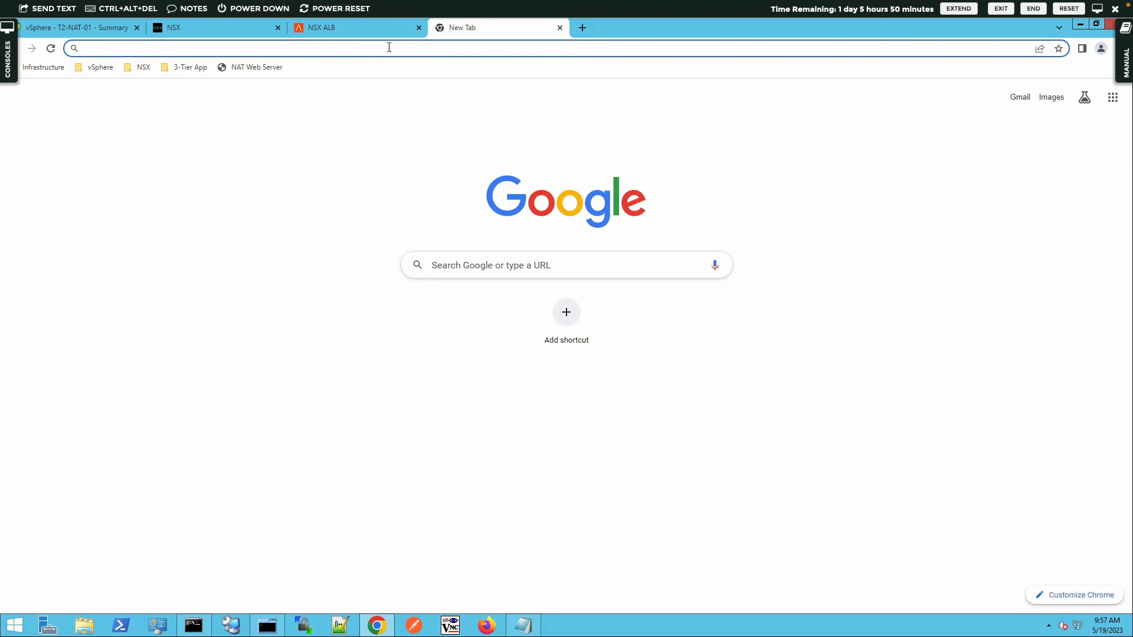
type("https:")
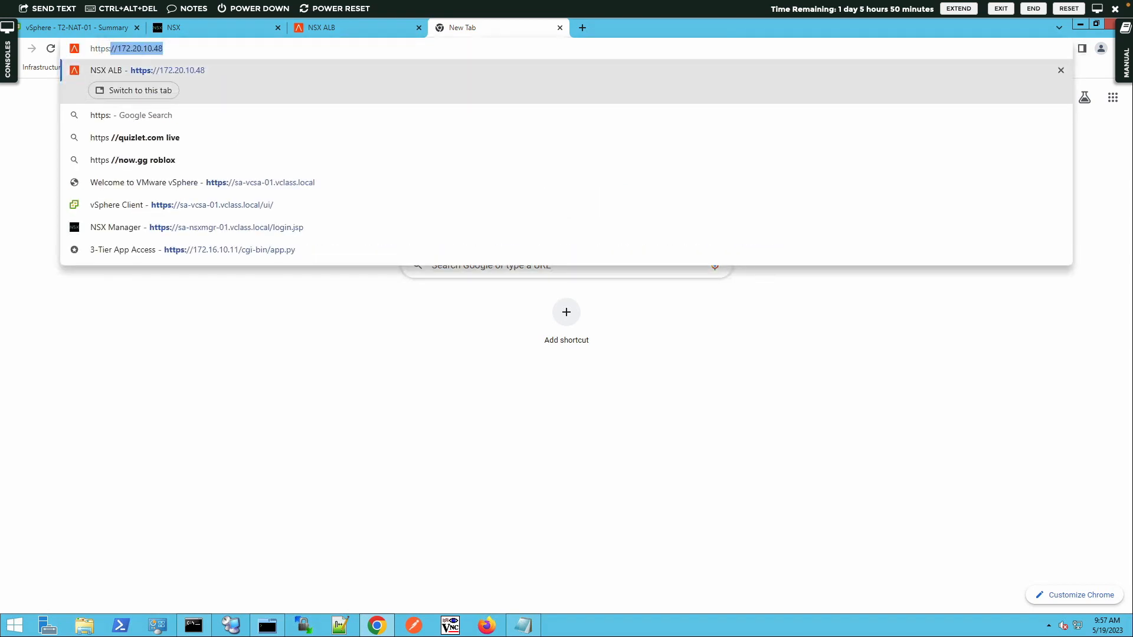
key("BackSpace")
key("BackSpace")
key("BackSpace")
type("/")
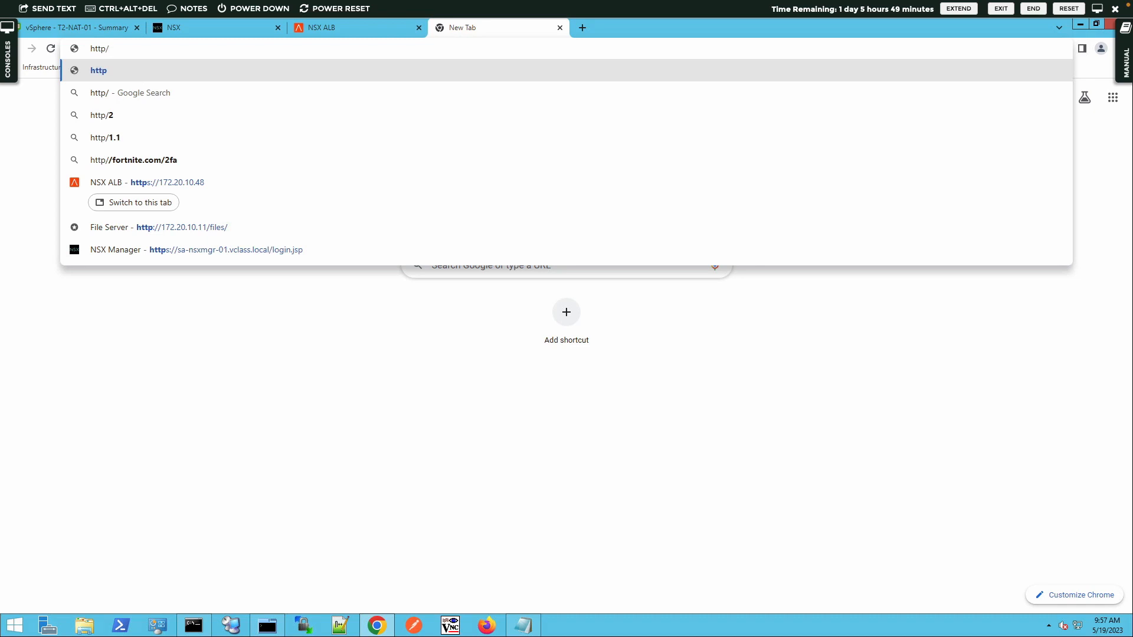
key("BackSpace")
type("://")
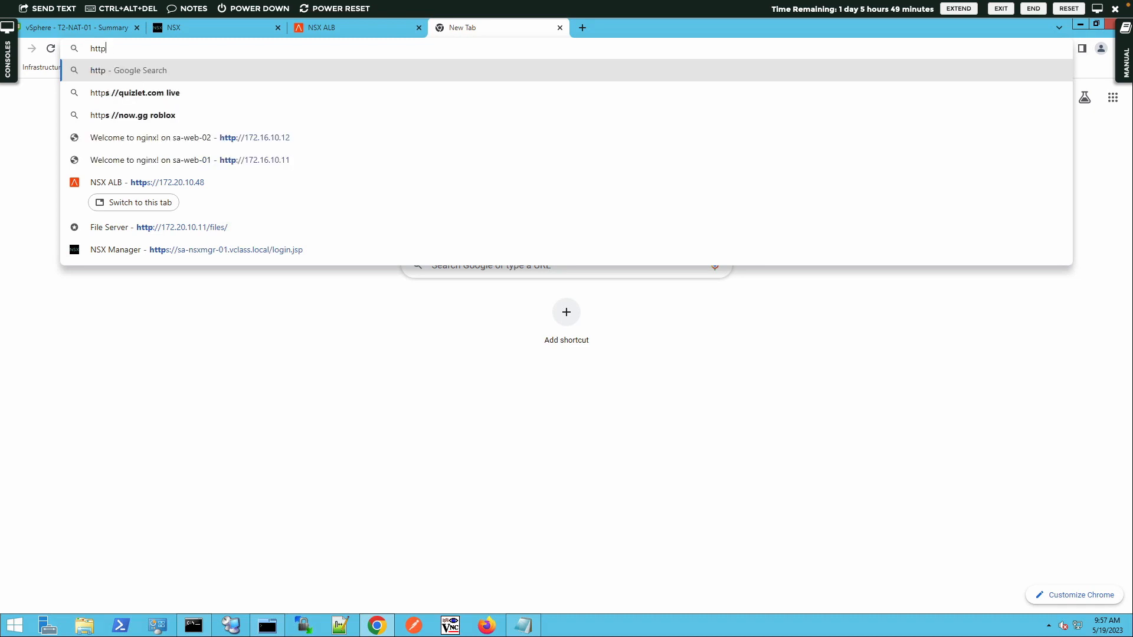
type("17")
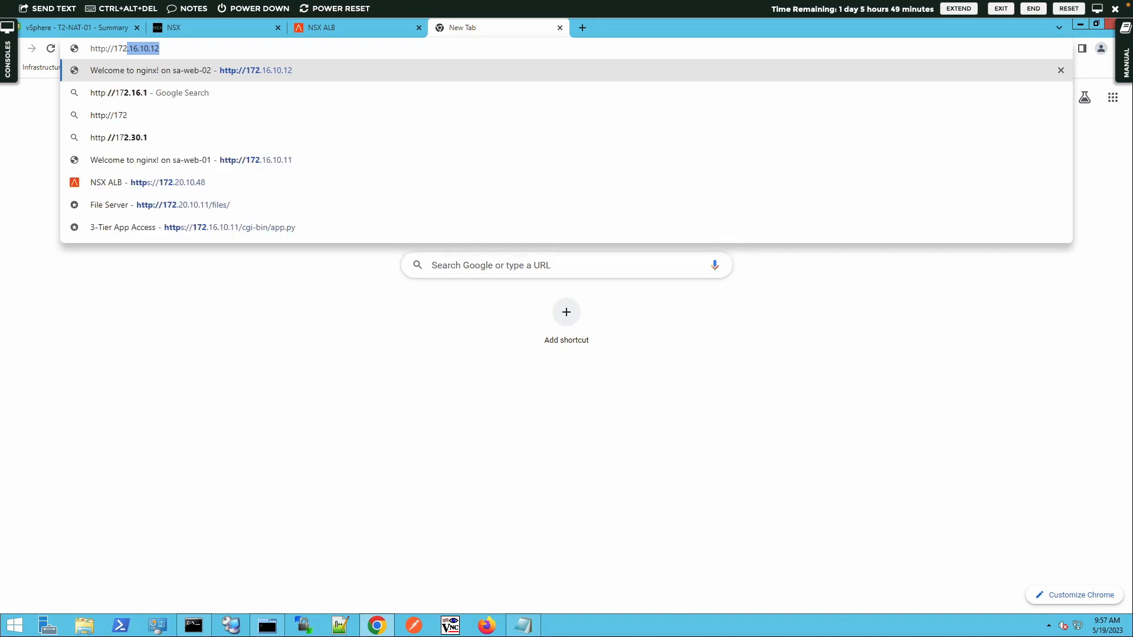
key("BackSpace")
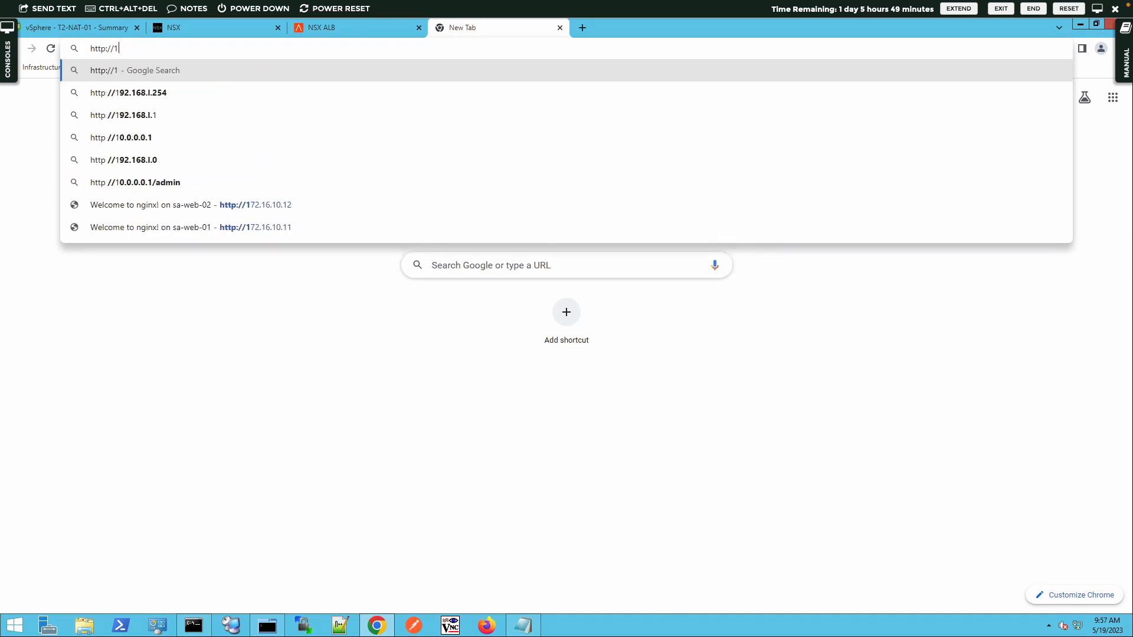
type("92.16")
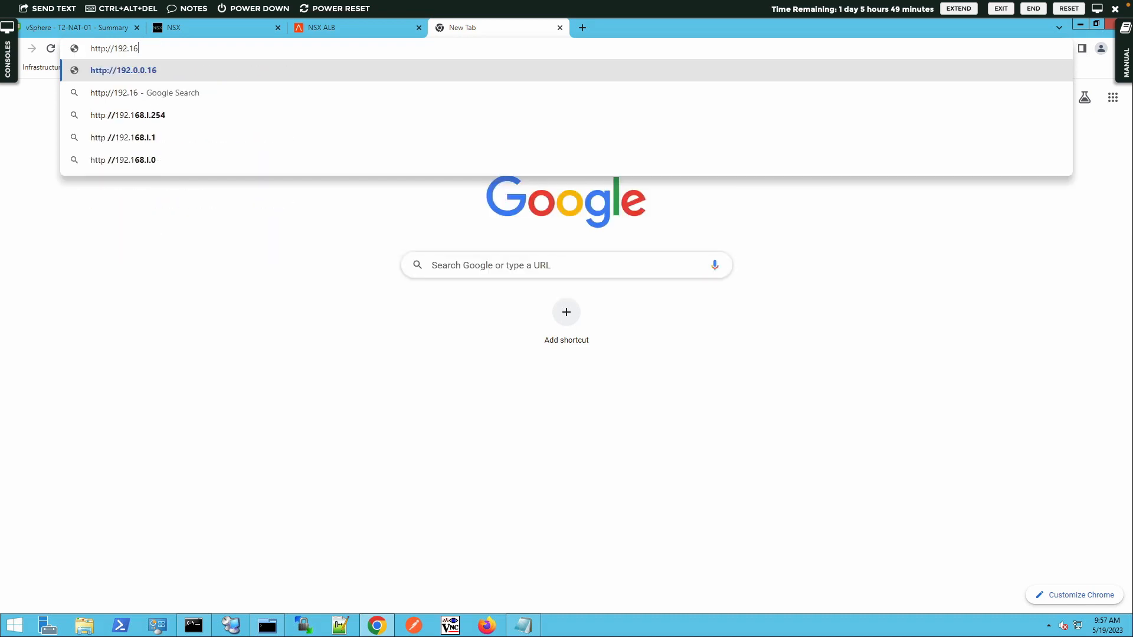
type("8.100.")
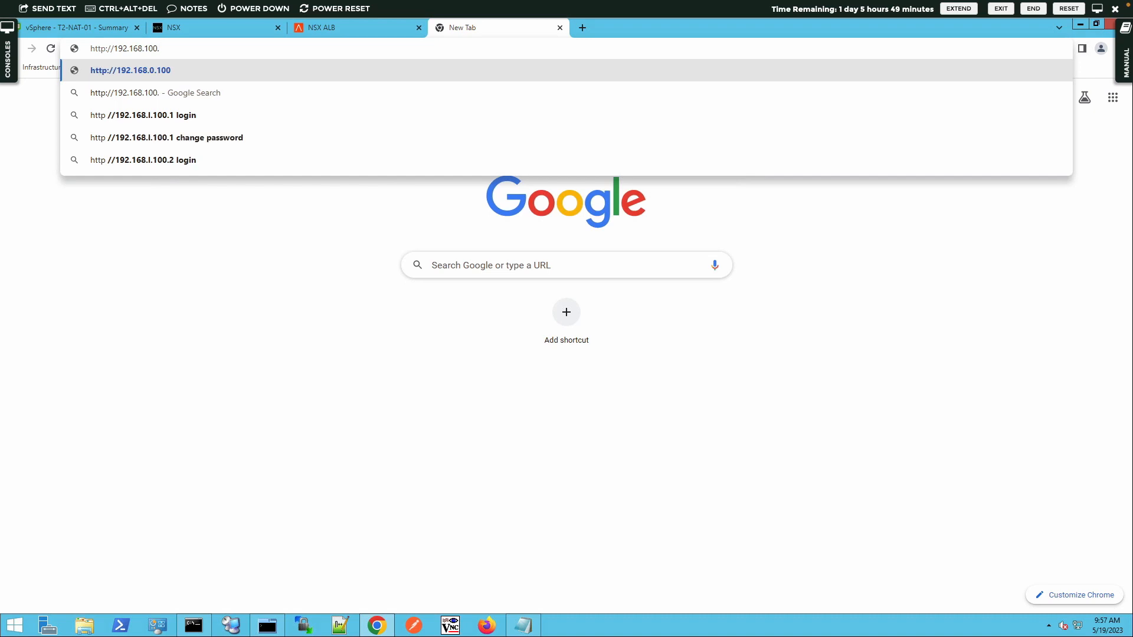
type("7")
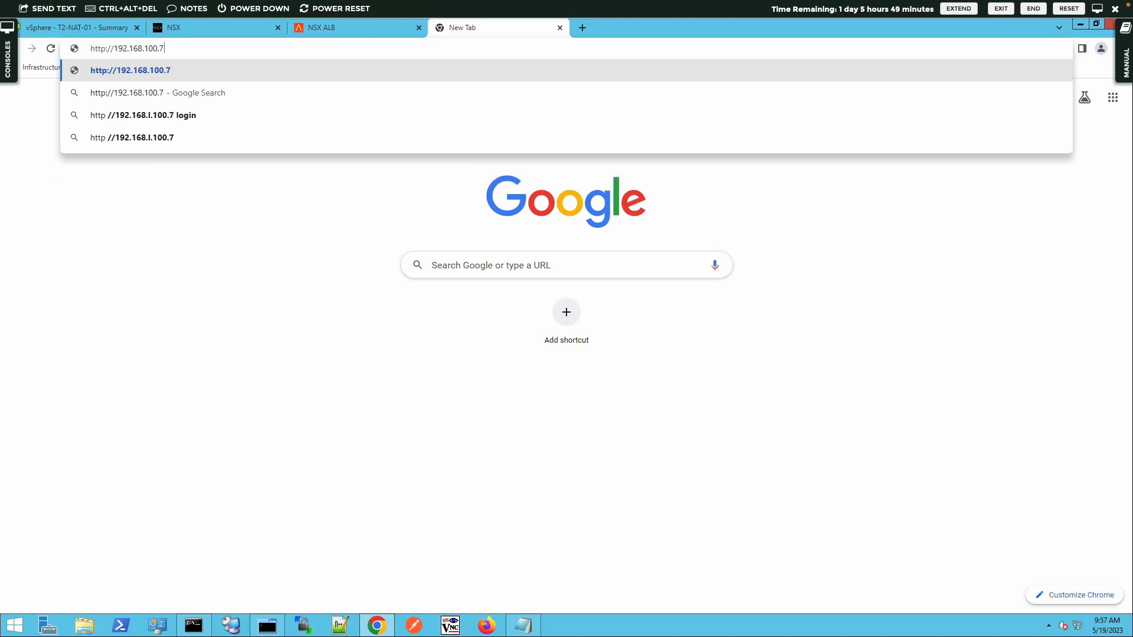
key("Return")
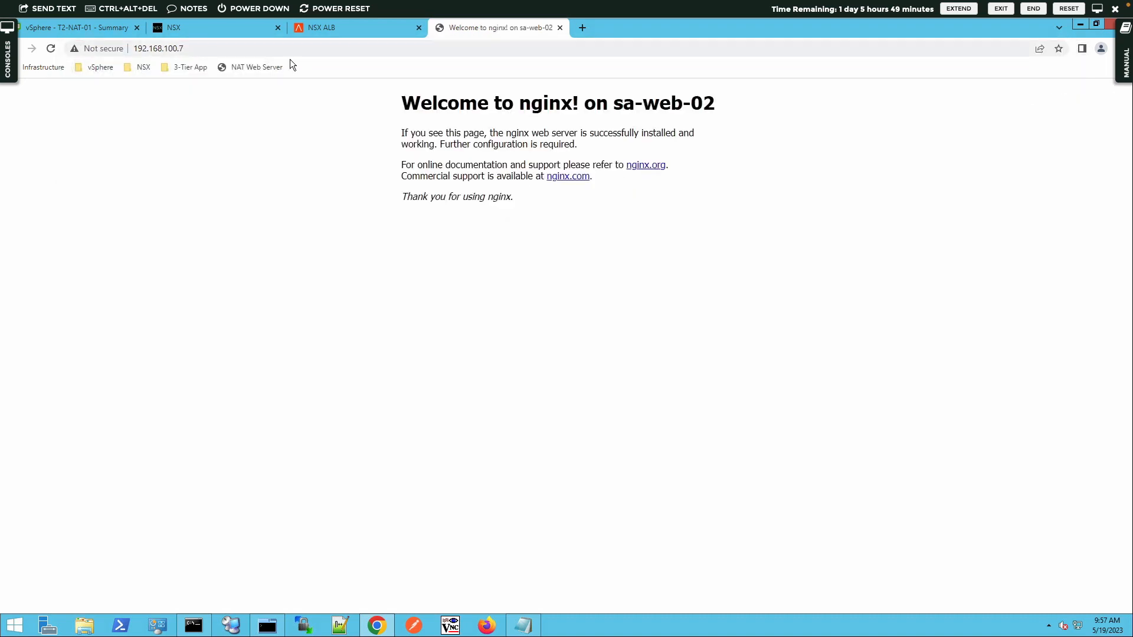
Step: Reload the virtual service page in Chrome repeatedly to see which server answers
left_click(51, 50)
left_click(51, 50)
left_click(51, 50)
left_click(51, 50)
left_click(50, 49)
left_click(51, 50)
left_click(51, 50)
left_click(51, 49)
left_click(51, 50)
left_click(51, 50)
left_click(50, 49)
left_click(51, 49)
left_click(197, 625)
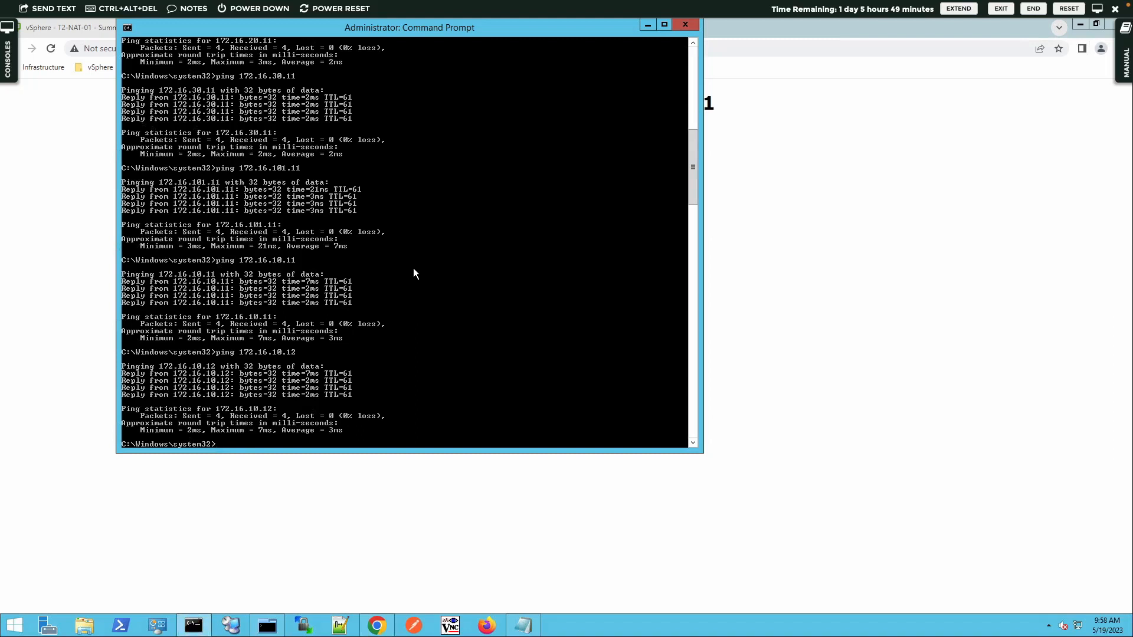
type("curl -i http://192.168.100.7")
key("Return")
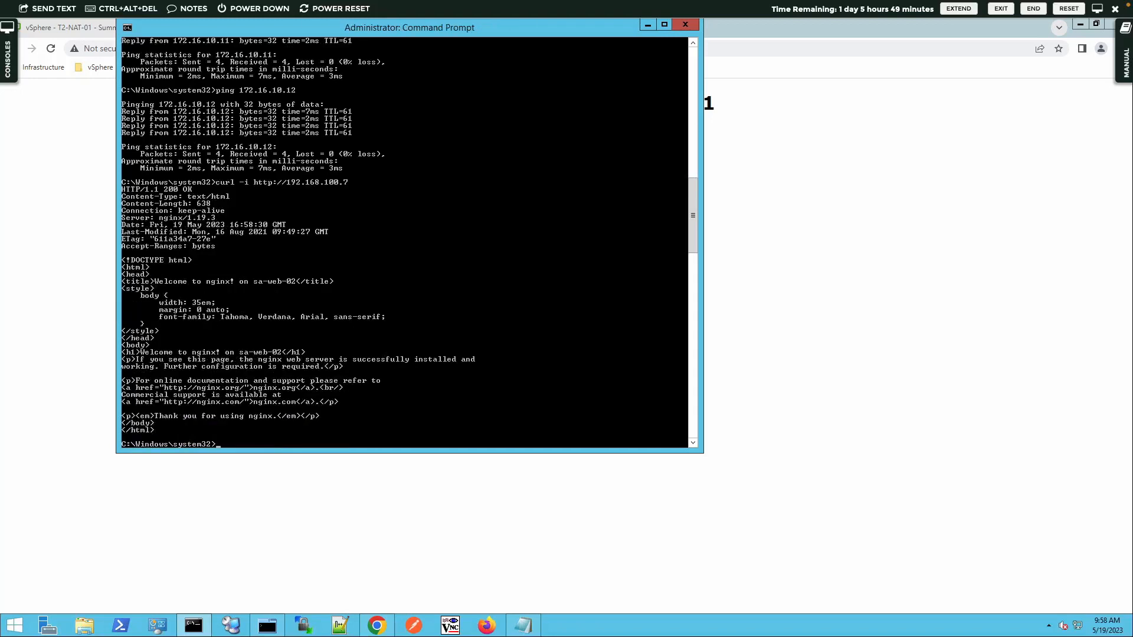
double_click(260, 354)
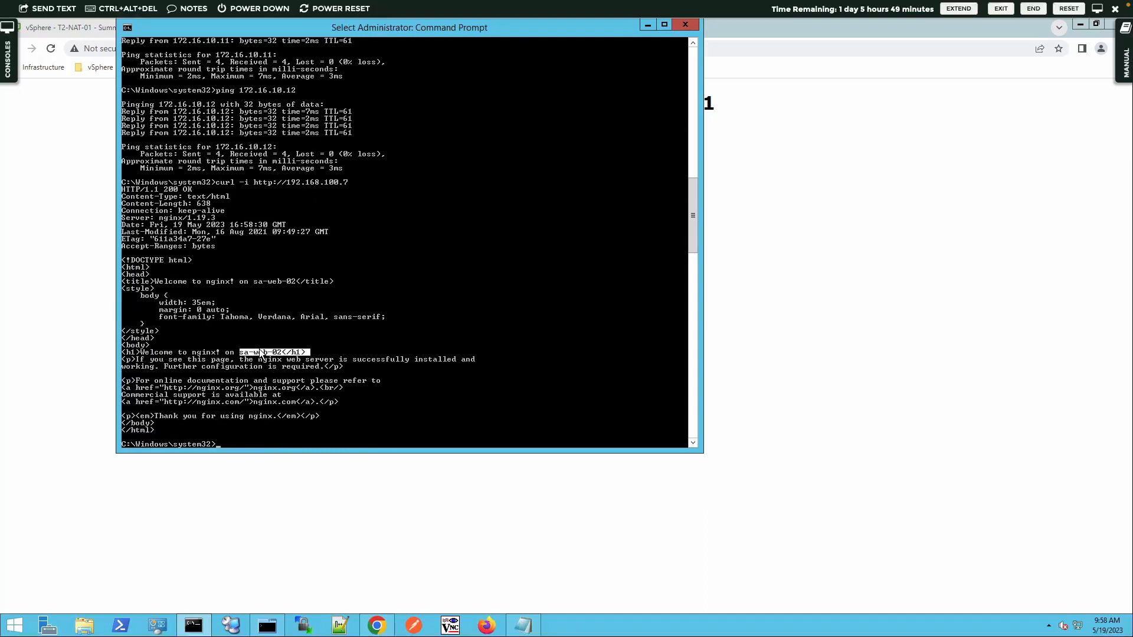
Step: Repeat the curl request twice, showing responses alternate between sa-web-01 and sa-web-02
key("Up")
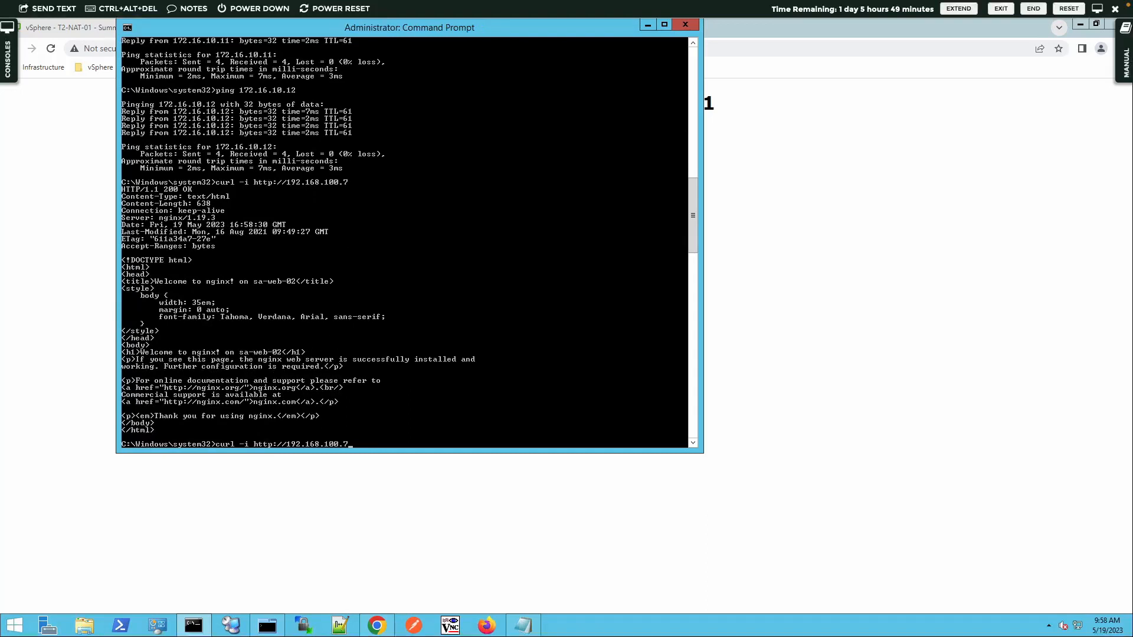
key("Return")
left_click(255, 347)
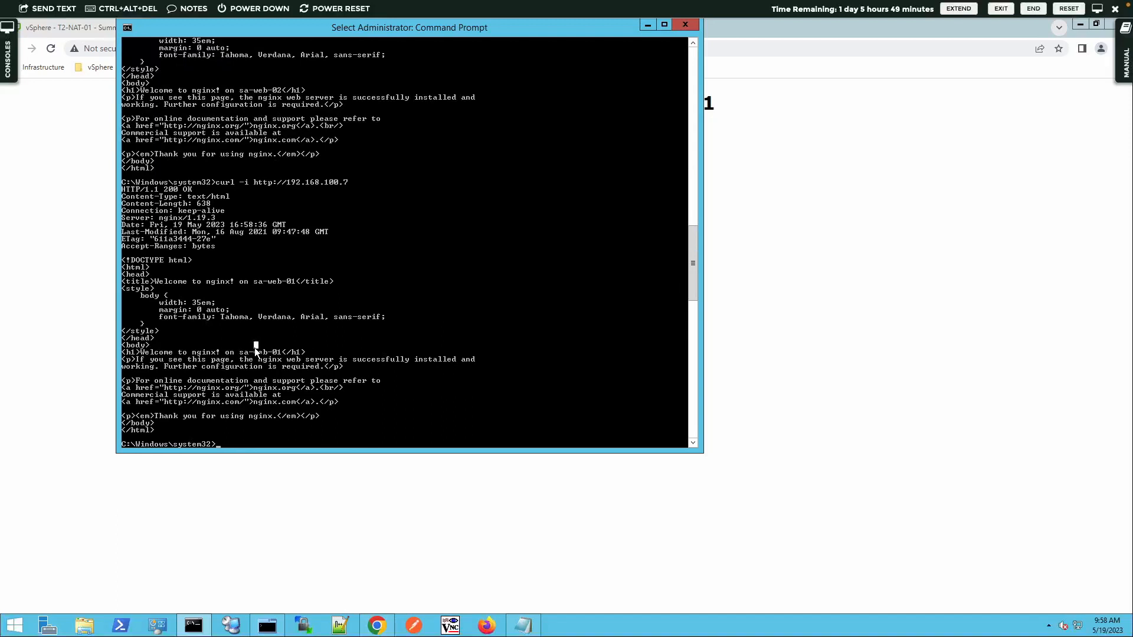
key("Up")
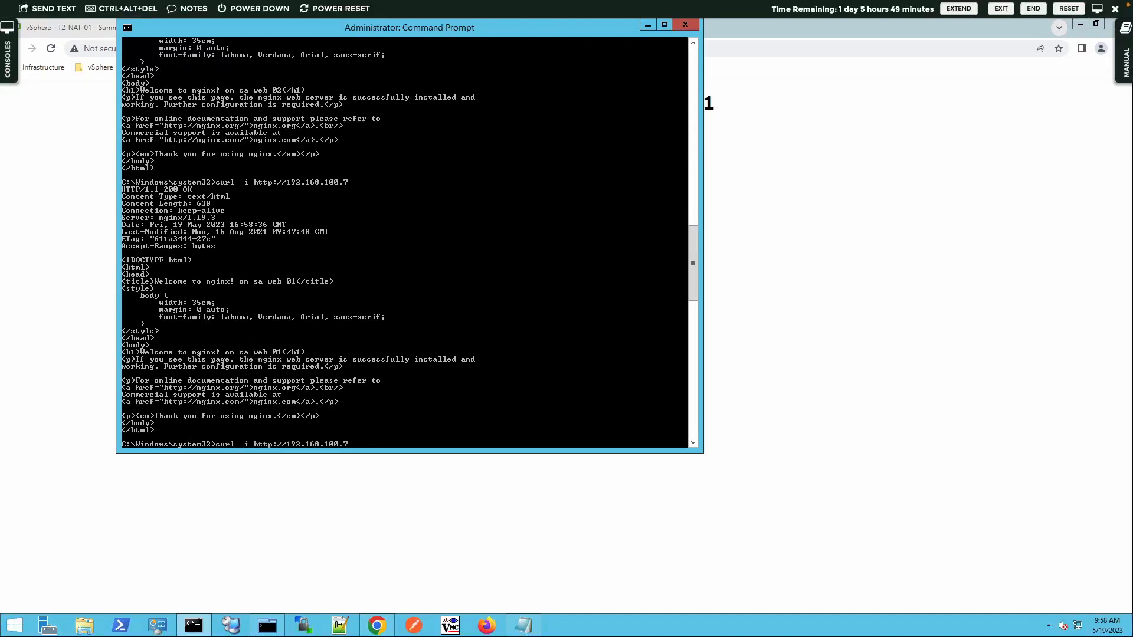
key("Return")
double_click(279, 354)
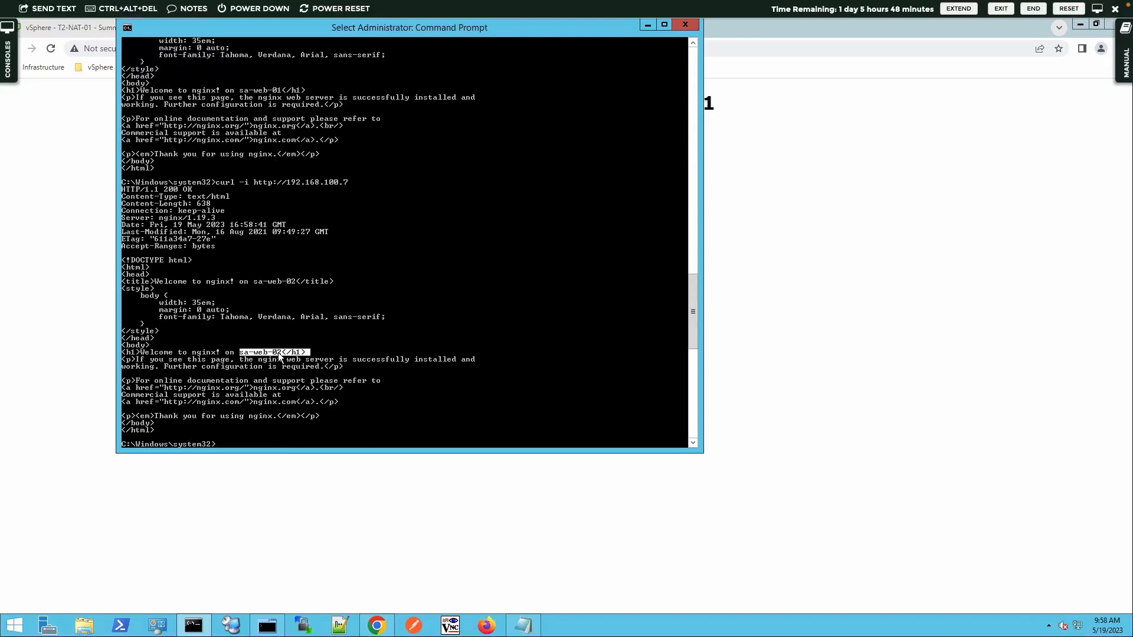